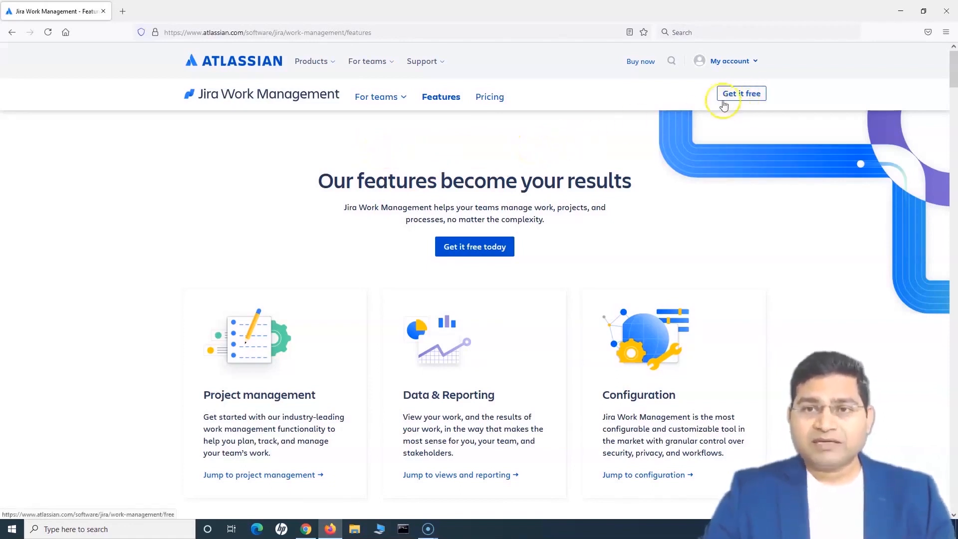
Open the free sign-up page for Jira Work Management and examine the selected product's name and description.
{"action": "left_click", "coordinate": [742, 98]}
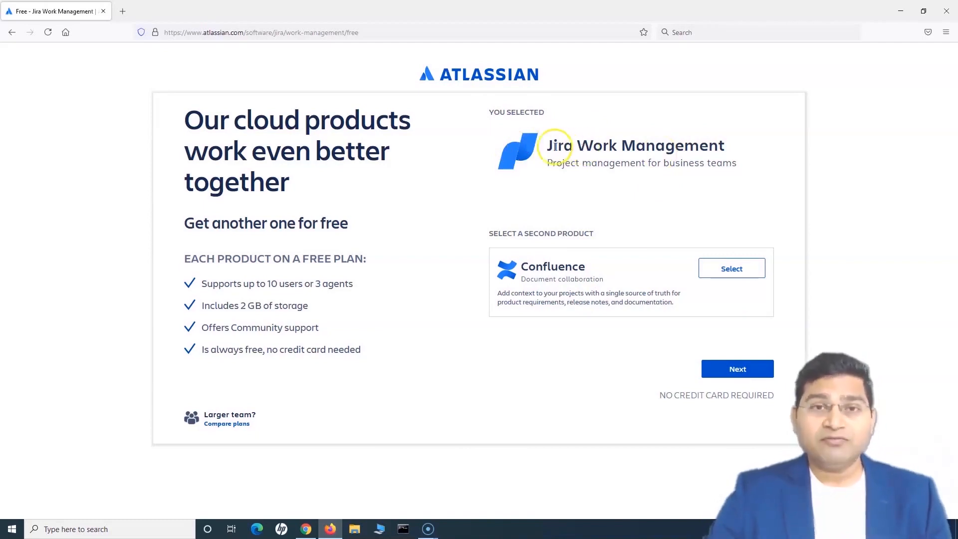
{"action": "left_click_drag", "start_coordinate": [549, 140], "coordinate": [736, 165]}
{"action": "left_click", "coordinate": [621, 146]}
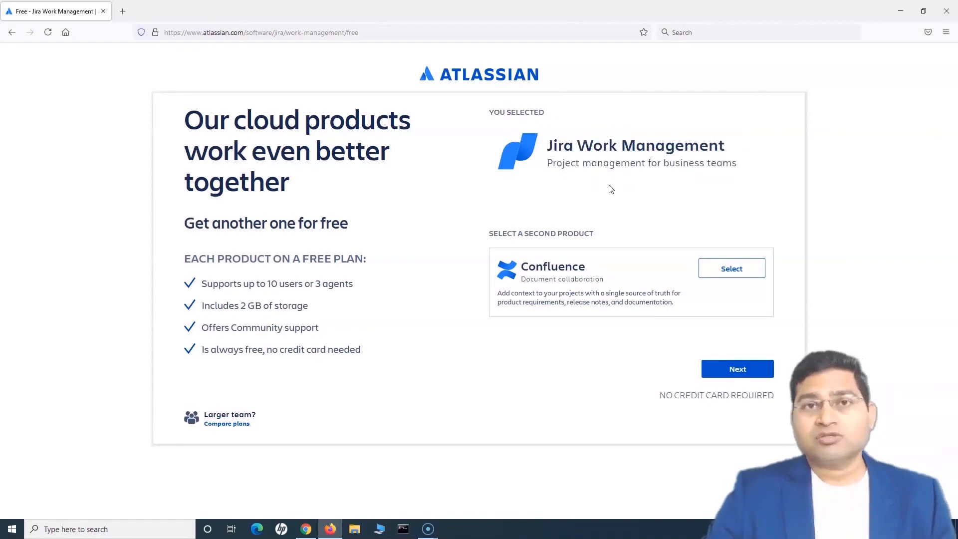
{"action": "left_click_drag", "start_coordinate": [547, 142], "coordinate": [752, 170]}
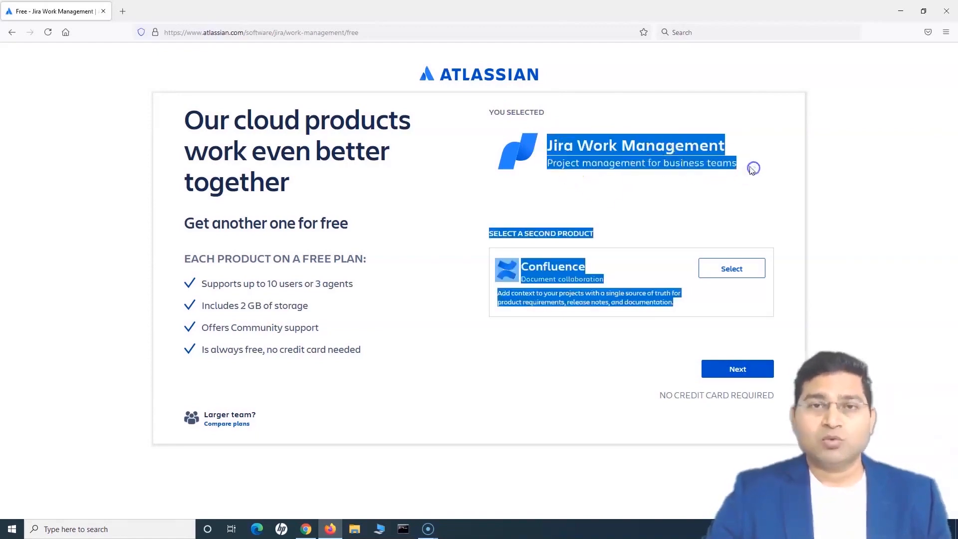
{"action": "left_click", "coordinate": [750, 168]}
{"action": "left_click_drag", "start_coordinate": [547, 142], "coordinate": [743, 165]}
{"action": "left_click", "coordinate": [744, 165]}
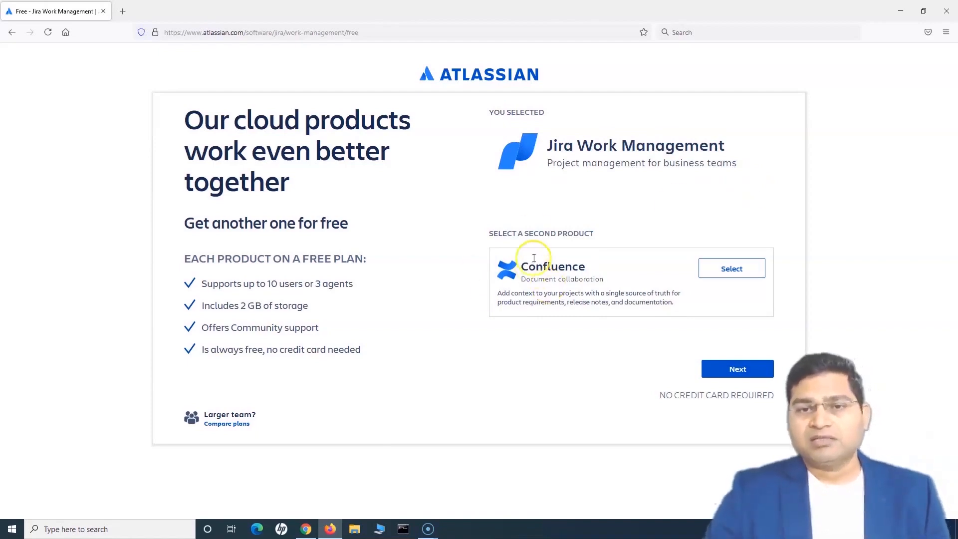
Review the free plan's user and storage limits alongside the selected Jira Work Management product.
{"action": "left_click_drag", "start_coordinate": [242, 283], "coordinate": [335, 283]}
{"action": "left_click", "coordinate": [365, 277]}
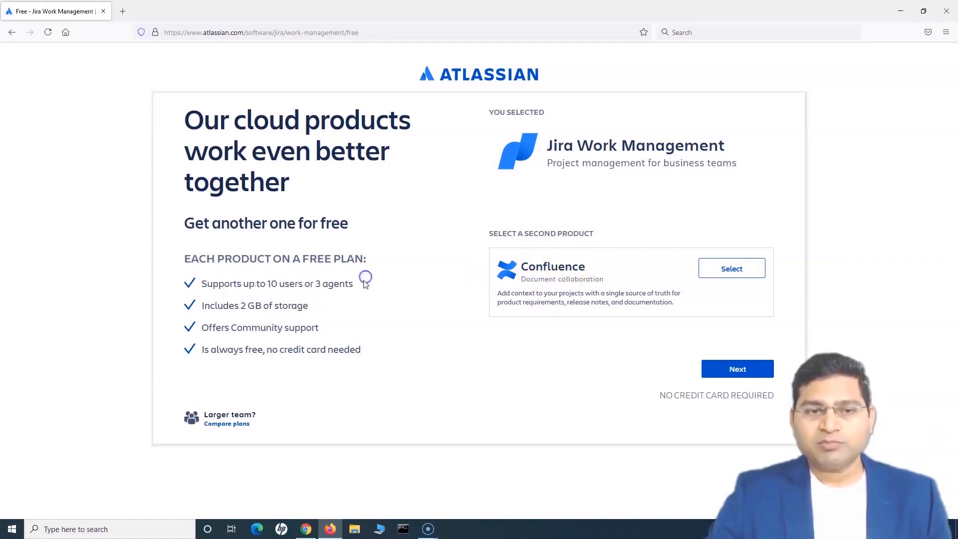
{"action": "left_click", "coordinate": [329, 306]}
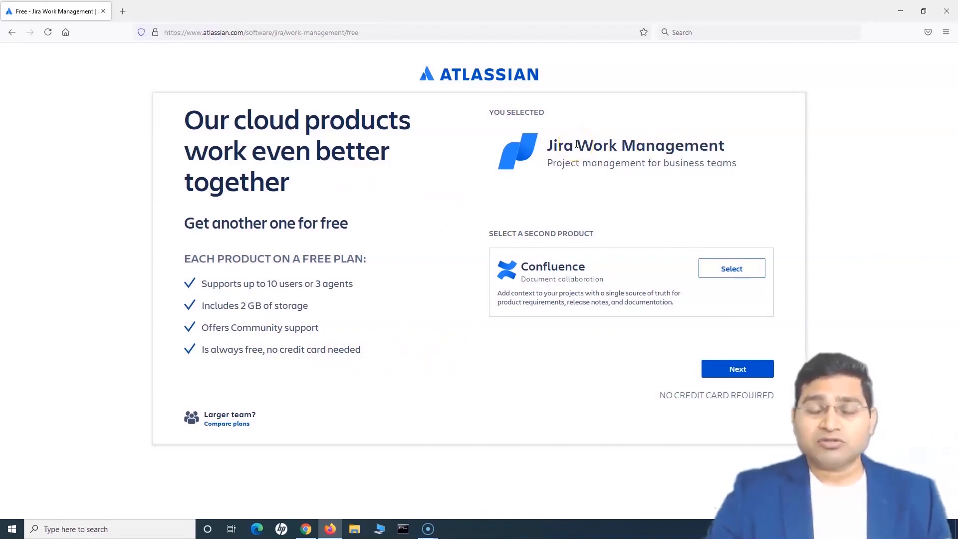
{"action": "left_click_drag", "start_coordinate": [547, 145], "coordinate": [724, 164]}
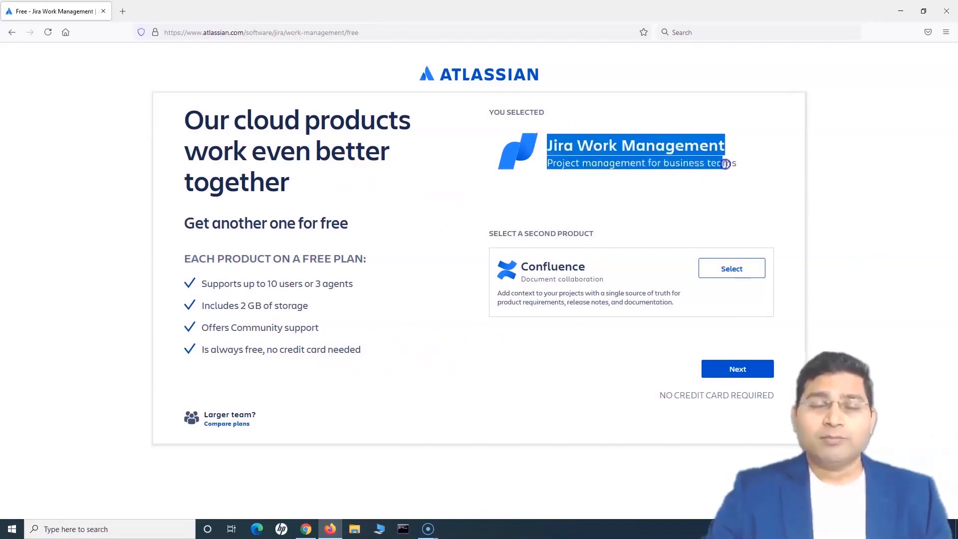
{"action": "left_click", "coordinate": [725, 164]}
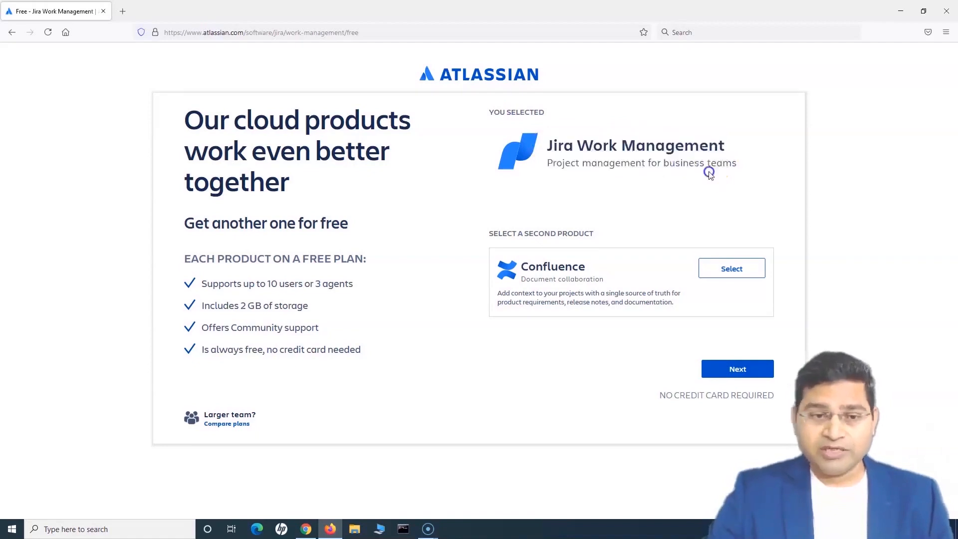
Switch to the Jira site in Chrome and examine the Jira Work Management announcement and the list of switchable Atlassian products.
{"action": "left_click", "coordinate": [306, 528]}
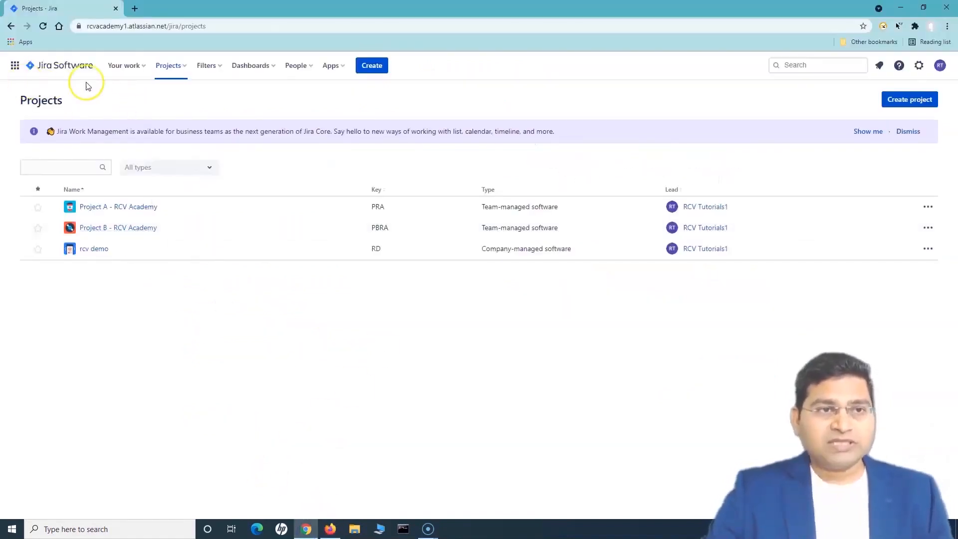
{"action": "left_click_drag", "start_coordinate": [56, 131], "coordinate": [172, 132]}
{"action": "left_click", "coordinate": [219, 136]}
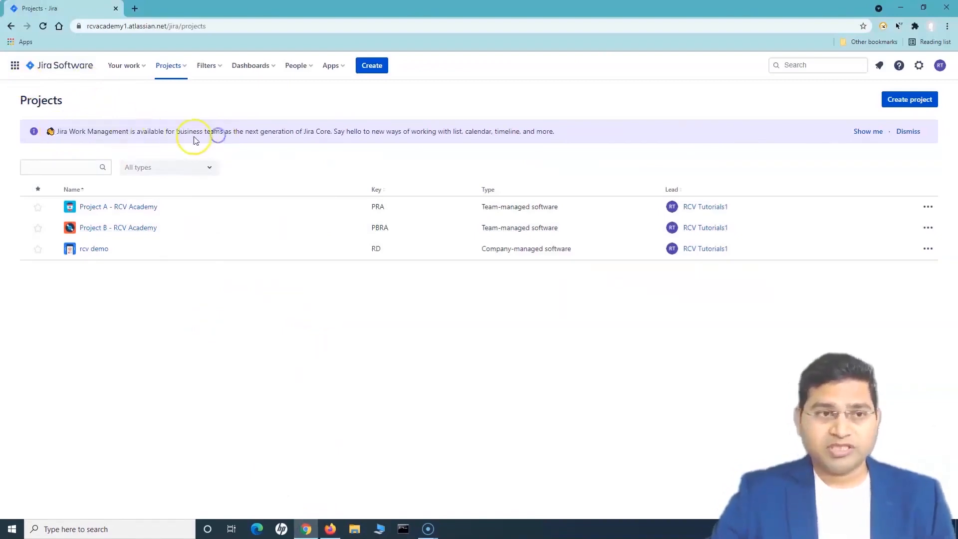
{"action": "left_click", "coordinate": [12, 69]}
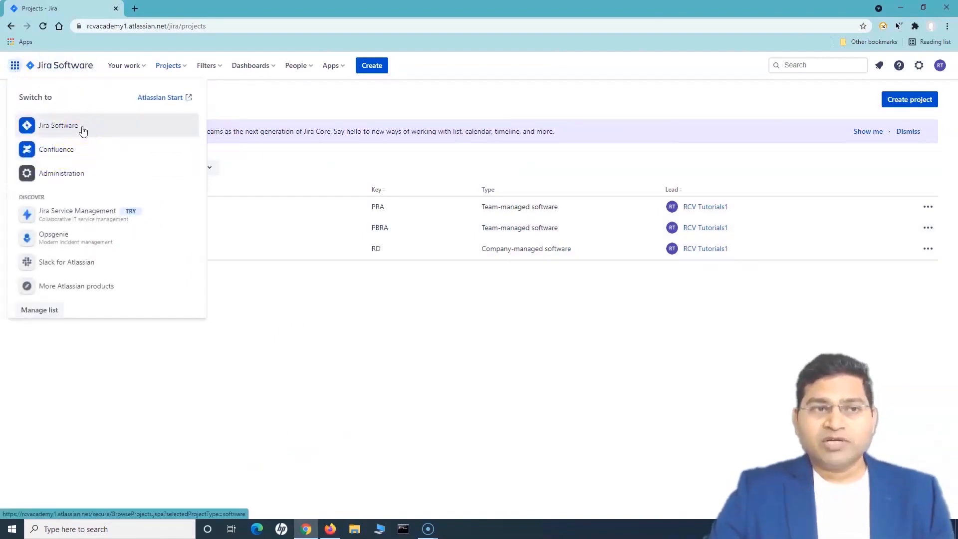
{"action": "left_click", "coordinate": [256, 105]}
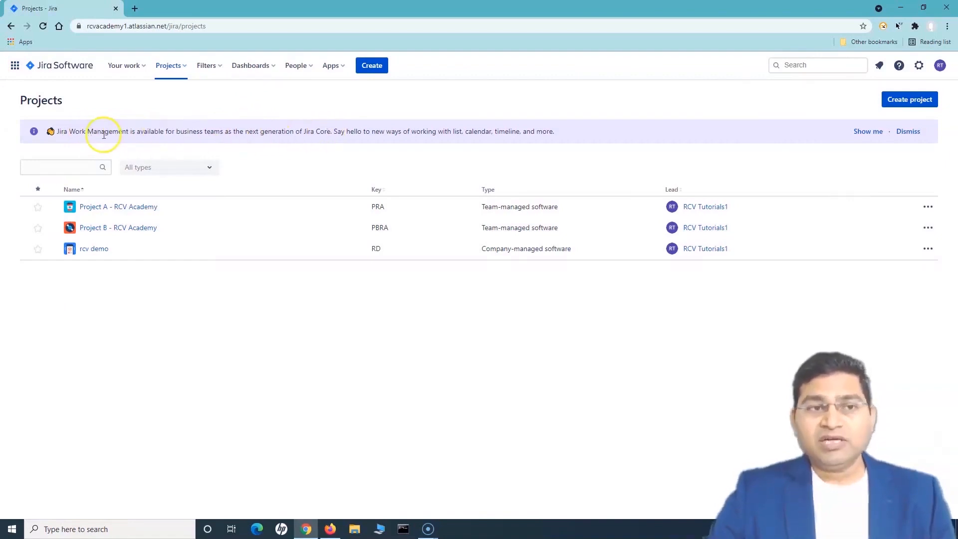
{"action": "left_click_drag", "start_coordinate": [250, 131], "coordinate": [328, 132]}
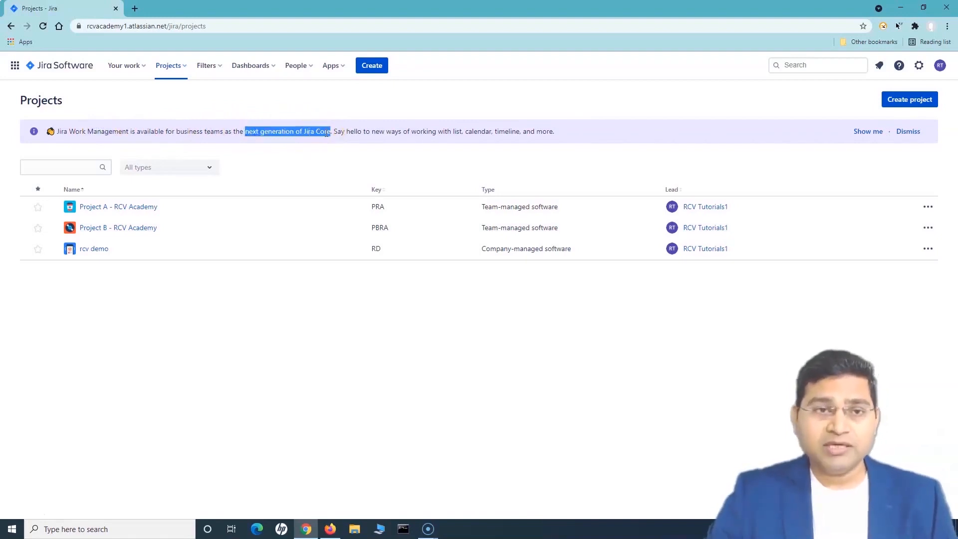
{"action": "left_click", "coordinate": [324, 132]}
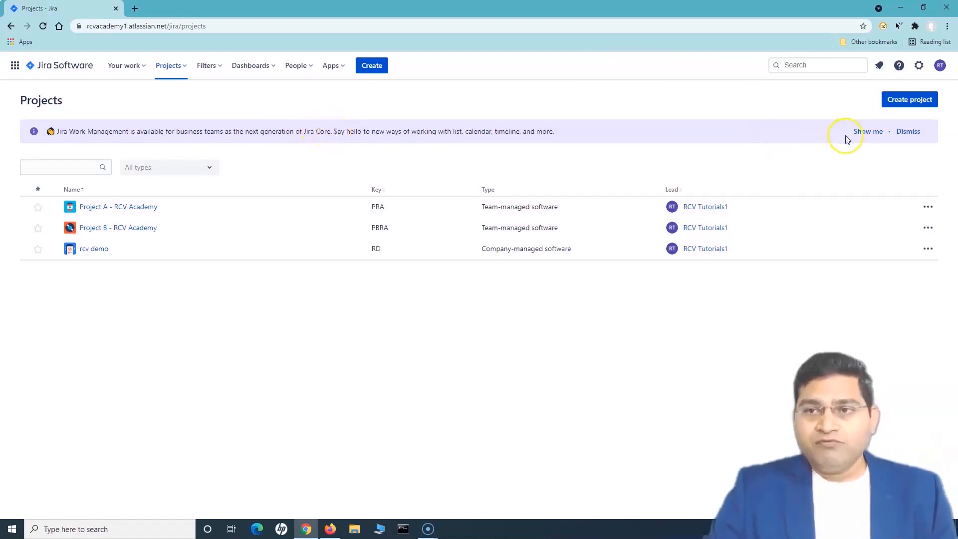
View the Jira Work Management introduction slides from the projects page announcement and close them.
{"action": "left_click", "coordinate": [863, 131]}
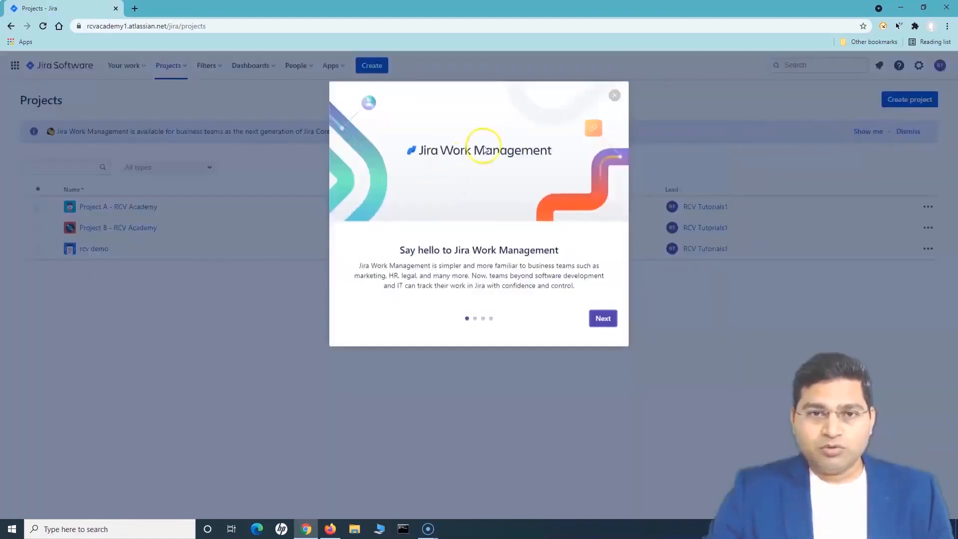
{"action": "left_click", "coordinate": [603, 319]}
{"action": "left_click", "coordinate": [603, 320]}
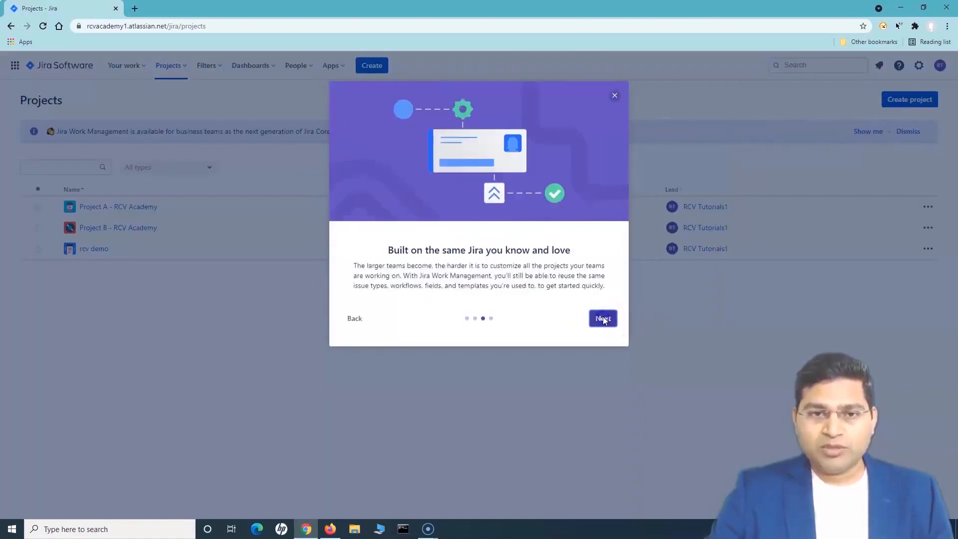
{"action": "left_click", "coordinate": [602, 318]}
{"action": "left_click", "coordinate": [616, 95]}
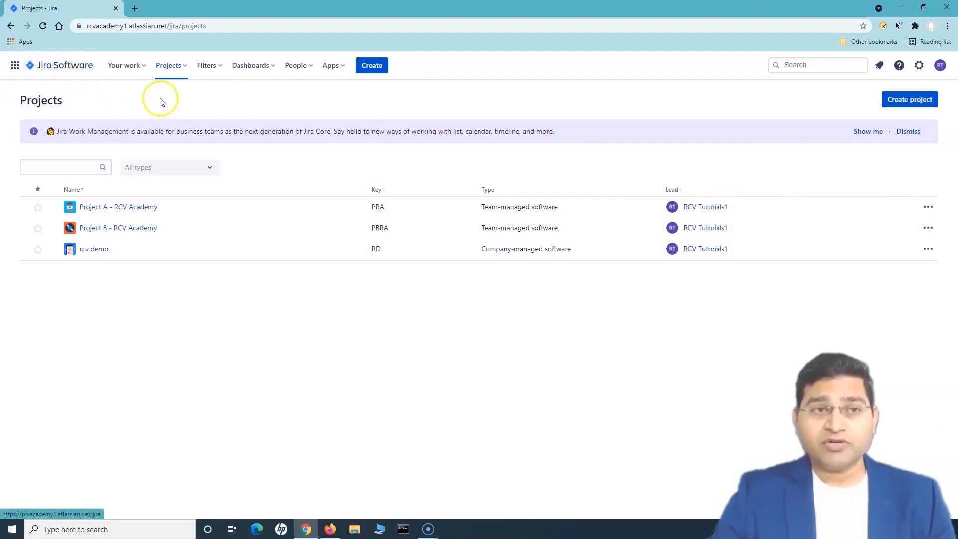
Start creating a new project to open the project template library.
{"action": "left_click", "coordinate": [181, 68]}
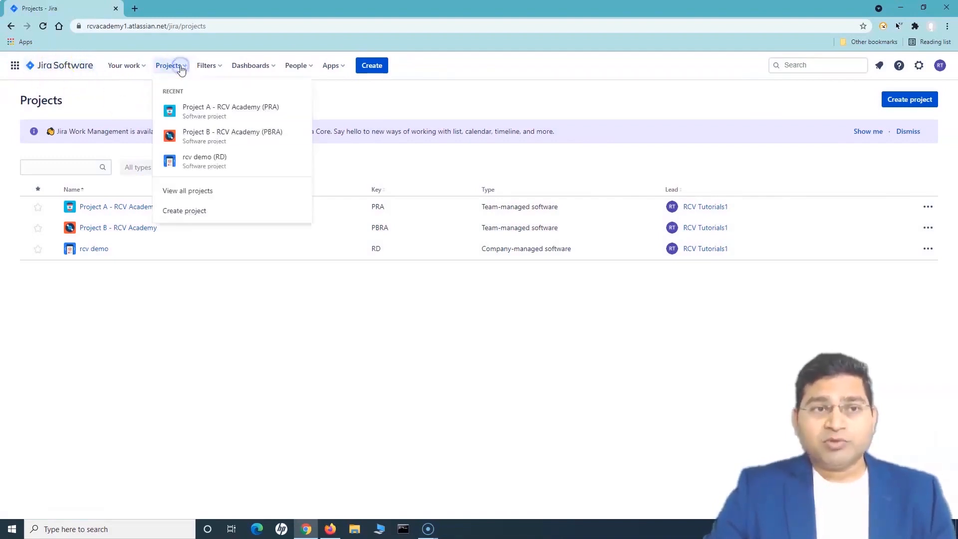
{"action": "left_click", "coordinate": [197, 193]}
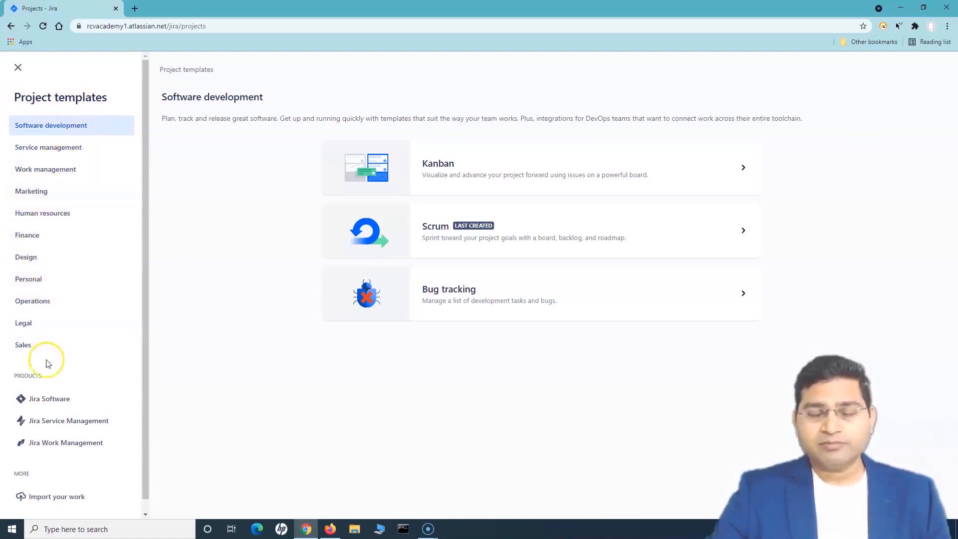
{"action": "scroll", "coordinate": [43, 340], "scroll_direction": "down", "scroll_amount": 1}
{"action": "scroll", "coordinate": [42, 341], "scroll_direction": "up", "scroll_amount": 1}
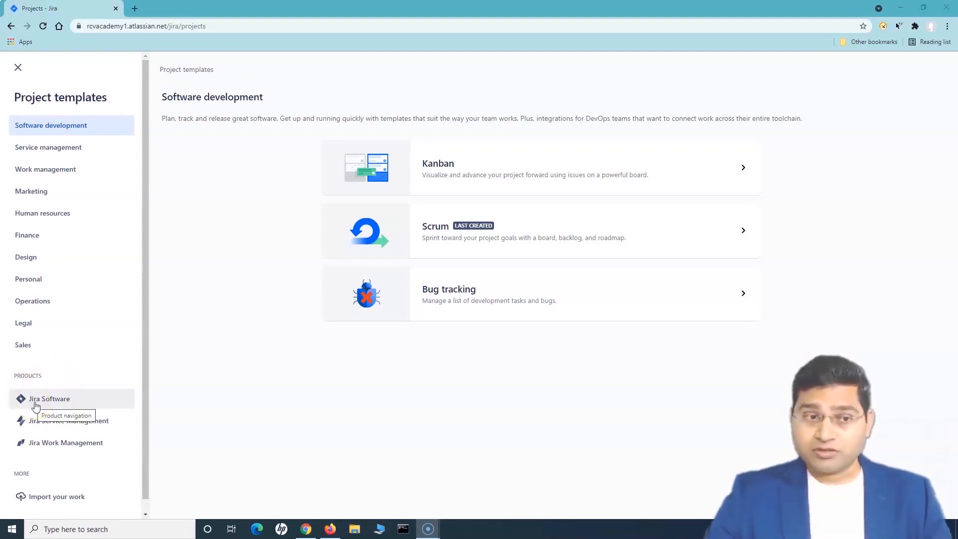
Examine the template library's product entries for Jira Software, Jira Service Management and Jira Work Management.
{"action": "left_click", "coordinate": [94, 421]}
{"action": "left_click", "coordinate": [65, 427]}
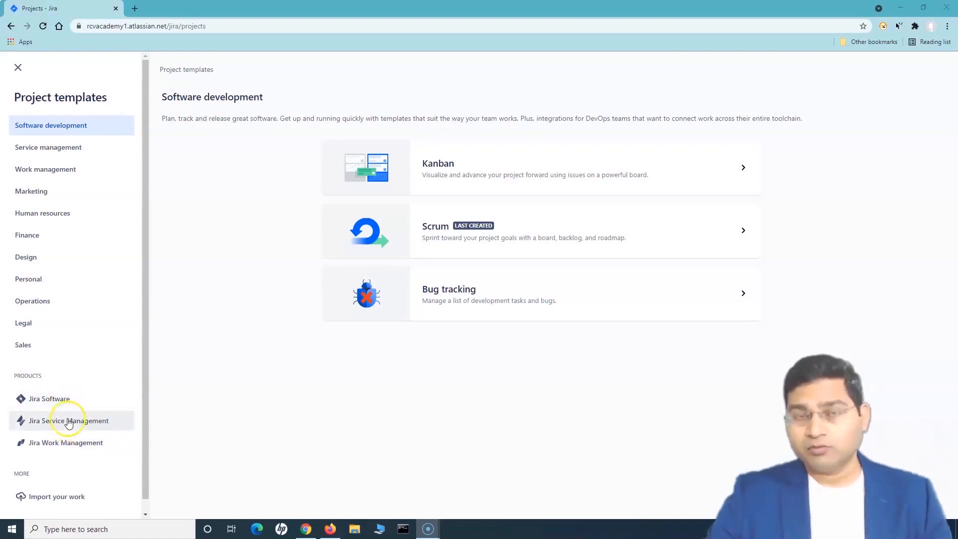
{"action": "left_click", "coordinate": [53, 450]}
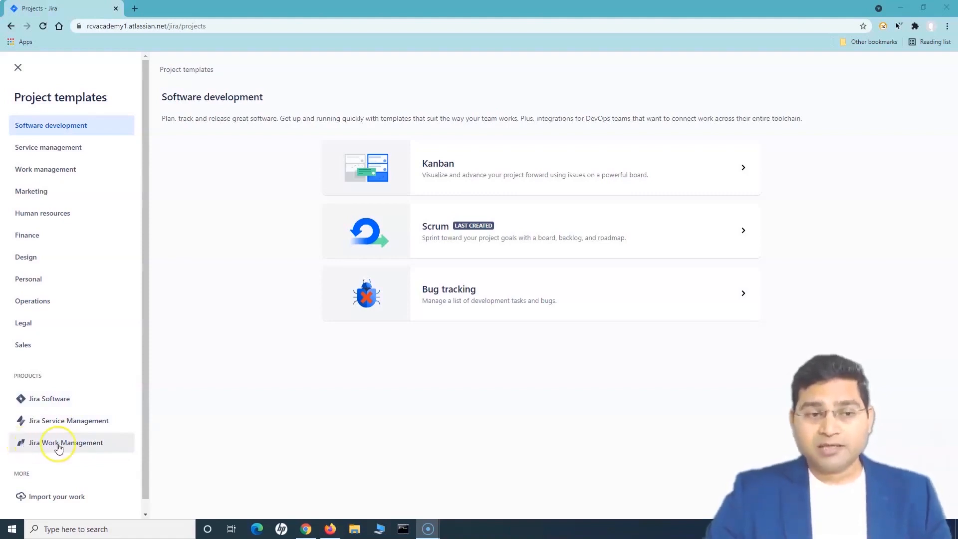
{"action": "left_click", "coordinate": [25, 473]}
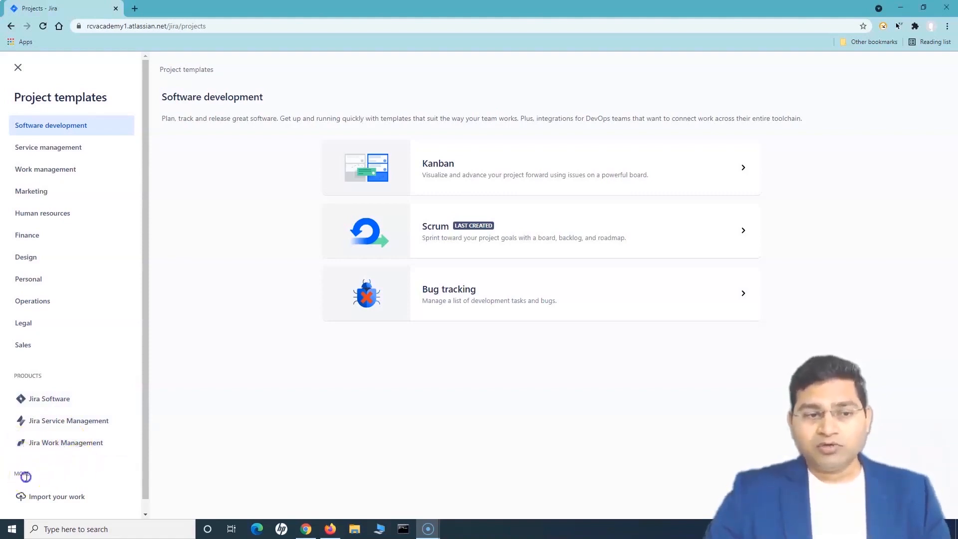
{"action": "scroll", "coordinate": [58, 452], "scroll_direction": "down", "scroll_amount": 1}
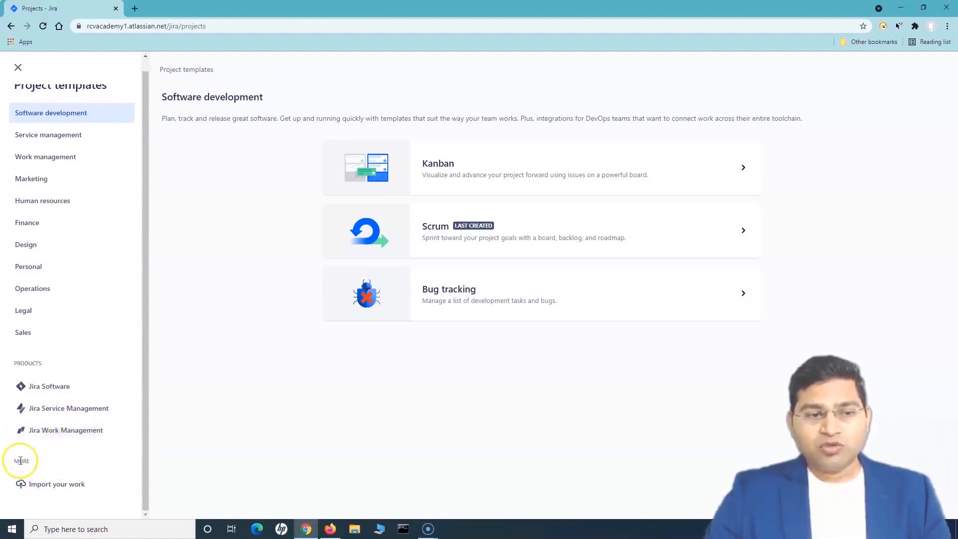
{"action": "scroll", "coordinate": [68, 463], "scroll_direction": "up", "scroll_amount": 1}
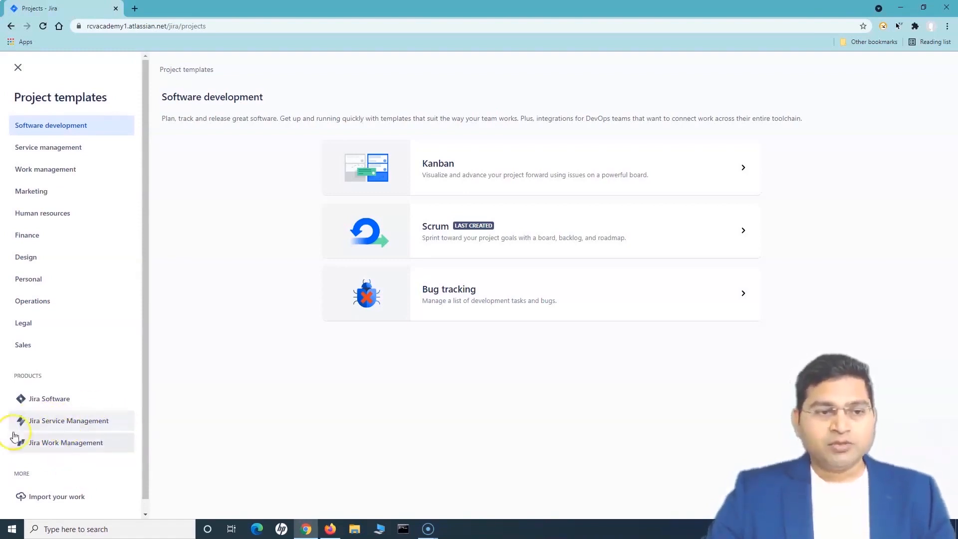
Show the Jira Work Management project templates and read their introductory description.
{"action": "left_click", "coordinate": [69, 450]}
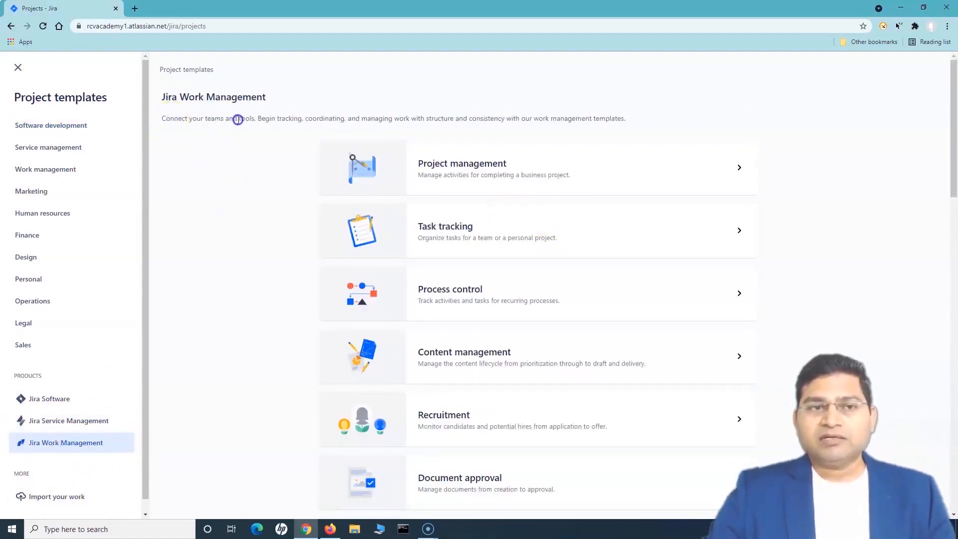
{"action": "left_click_drag", "start_coordinate": [179, 119], "coordinate": [273, 120]}
{"action": "left_click", "coordinate": [278, 123]}
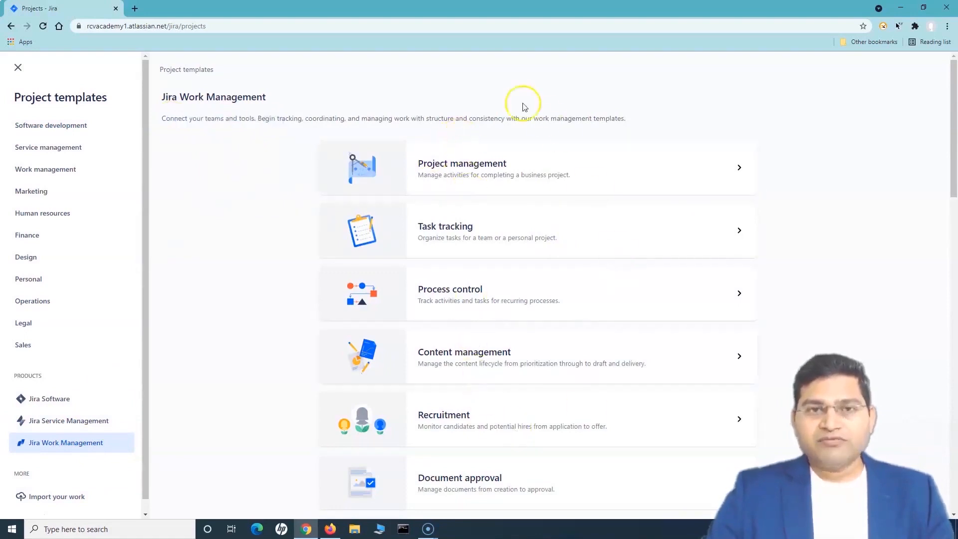
{"action": "left_click_drag", "start_coordinate": [474, 117], "coordinate": [618, 118]}
{"action": "left_click", "coordinate": [617, 119]}
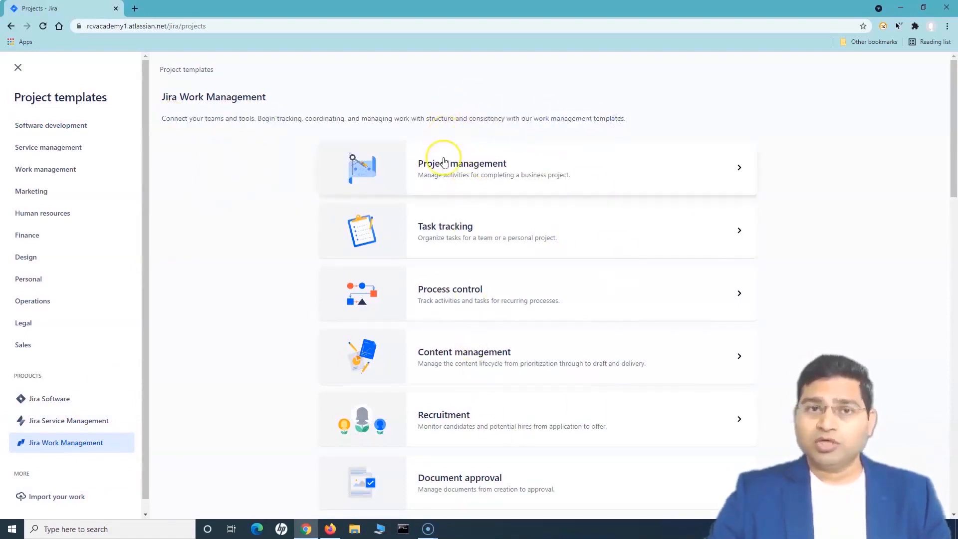
Browse the Jira Work Management templates and review the issue types and workflow of the New employee onboarding template.
{"action": "scroll", "coordinate": [527, 174], "scroll_direction": "down", "scroll_amount": 3}
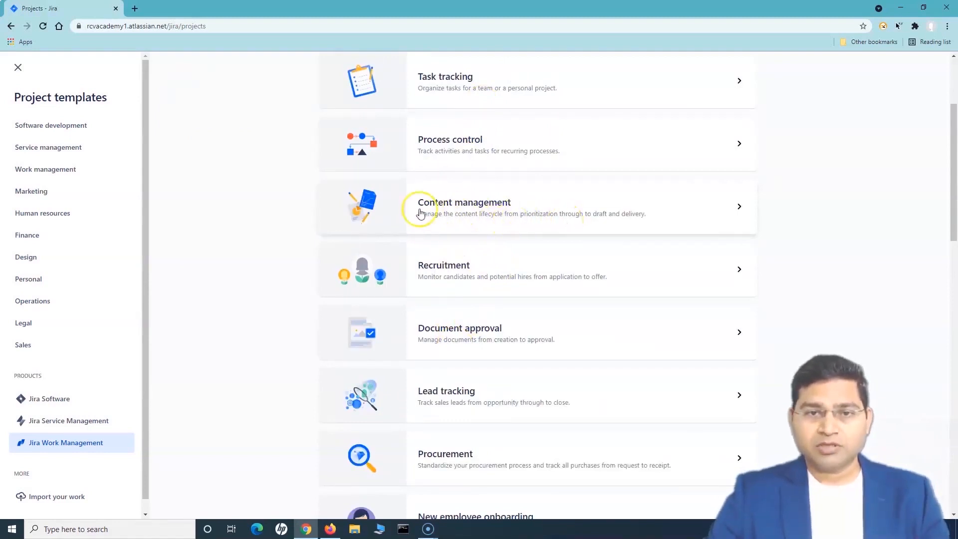
{"action": "scroll", "coordinate": [516, 304], "scroll_direction": "down", "scroll_amount": 1}
{"action": "scroll", "coordinate": [516, 304], "scroll_direction": "down", "scroll_amount": 3}
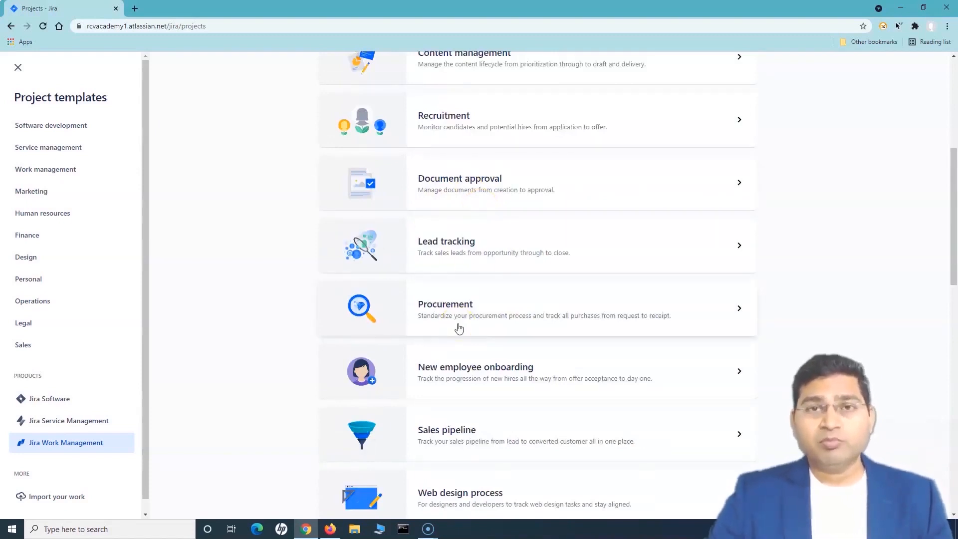
{"action": "left_click", "coordinate": [473, 319]}
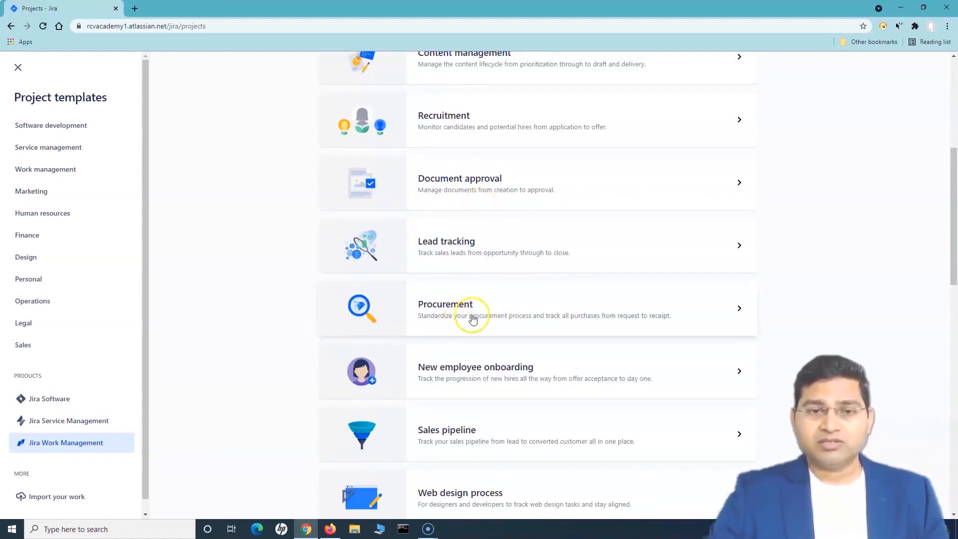
{"action": "scroll", "coordinate": [473, 319], "scroll_direction": "down", "scroll_amount": 1}
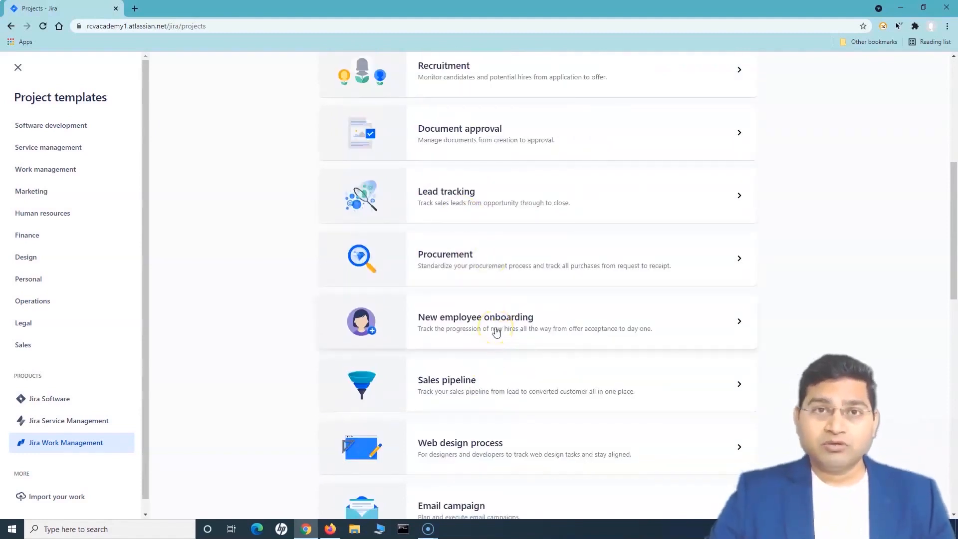
{"action": "left_click", "coordinate": [496, 331]}
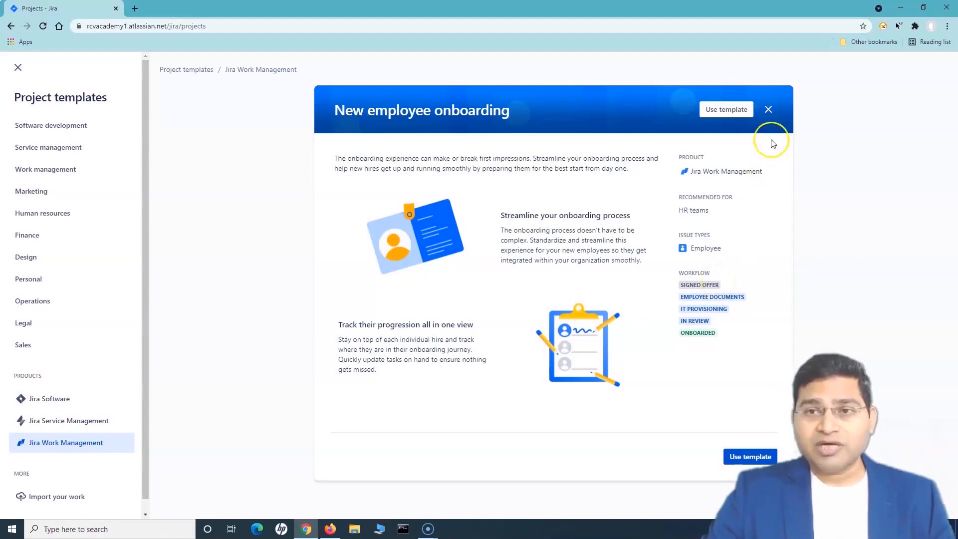
{"action": "left_click", "coordinate": [773, 110]}
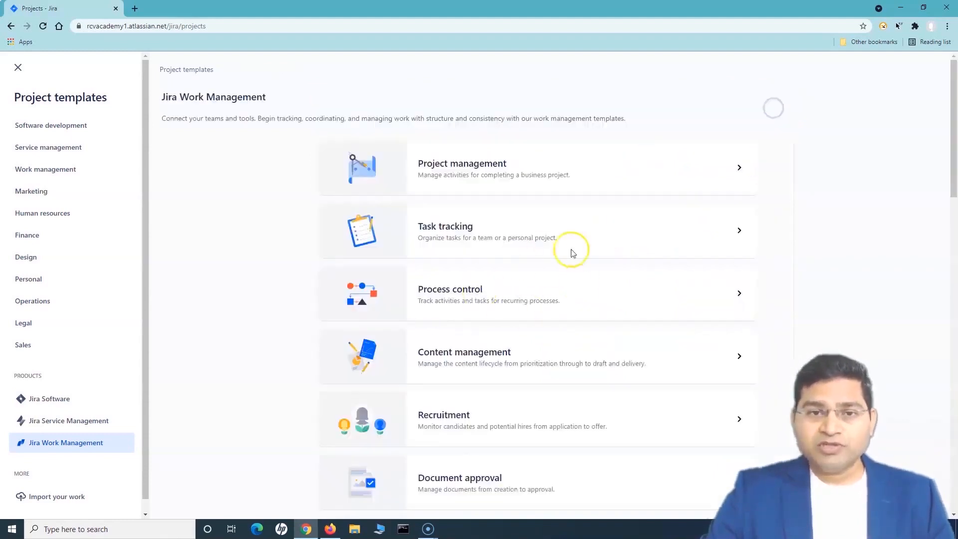
{"action": "scroll", "coordinate": [515, 368], "scroll_direction": "down", "scroll_amount": 12}
{"action": "scroll", "coordinate": [516, 365], "scroll_direction": "up", "scroll_amount": 4}
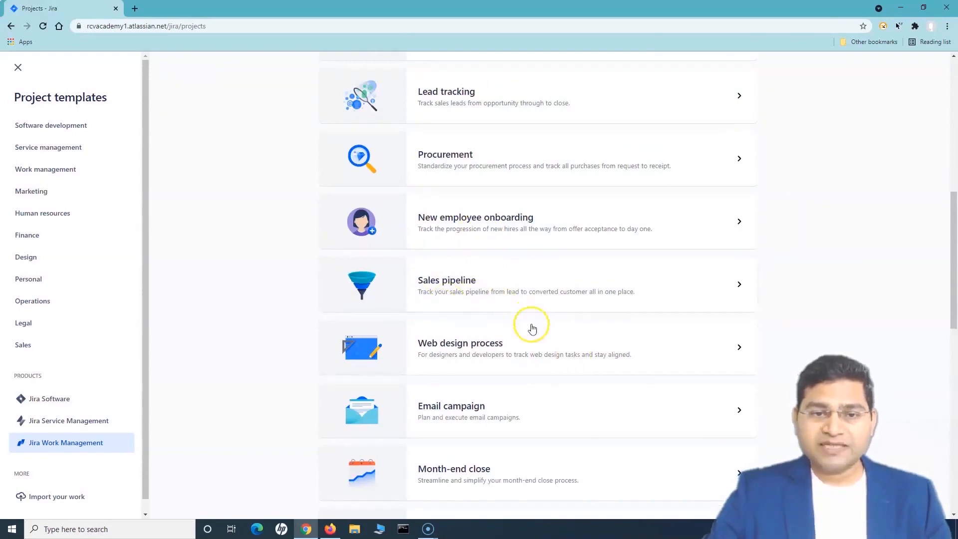
Browse the remaining Jira Work Management templates and open the details of the Recruitment template.
{"action": "scroll", "coordinate": [530, 325], "scroll_direction": "down", "scroll_amount": 7}
{"action": "scroll", "coordinate": [590, 311], "scroll_direction": "down", "scroll_amount": 5}
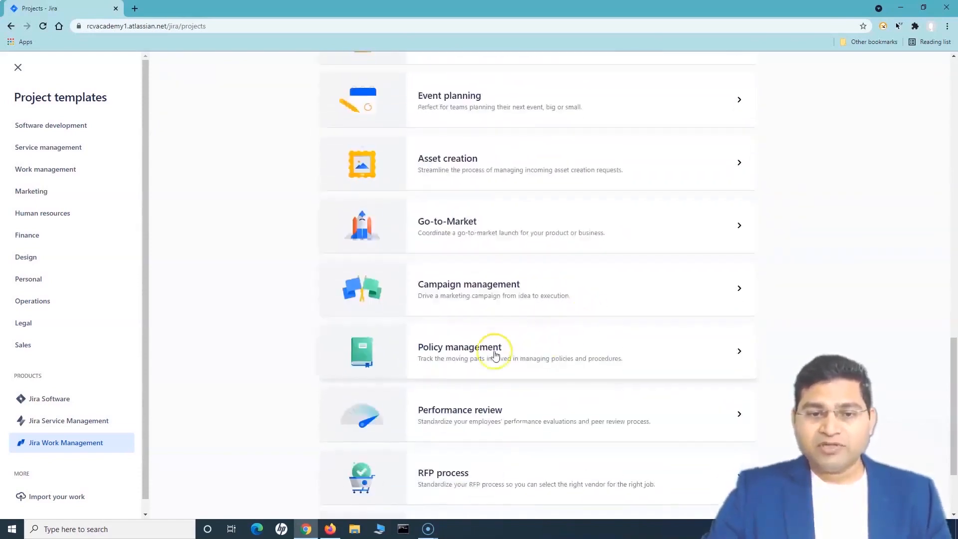
{"action": "scroll", "coordinate": [524, 379], "scroll_direction": "up", "scroll_amount": 7}
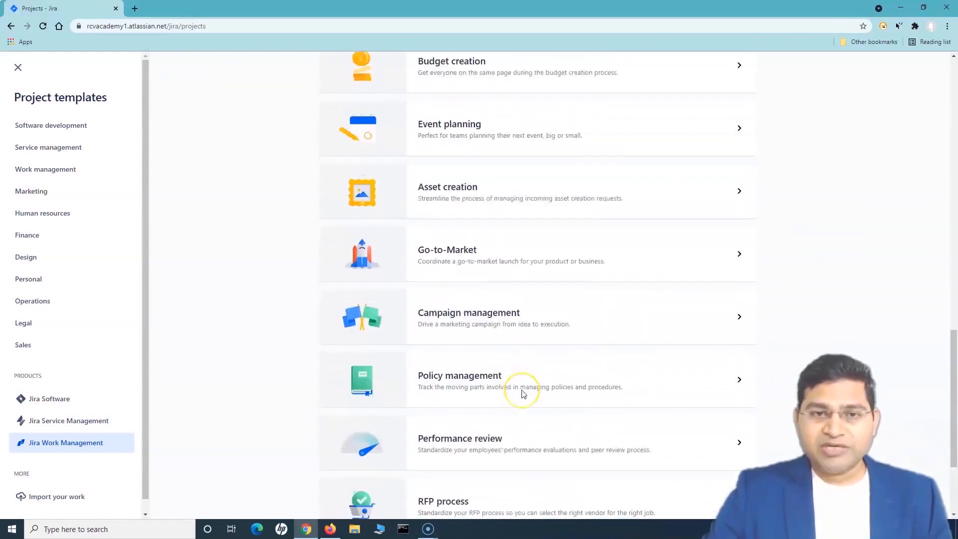
{"action": "scroll", "coordinate": [488, 326], "scroll_direction": "up", "scroll_amount": 6}
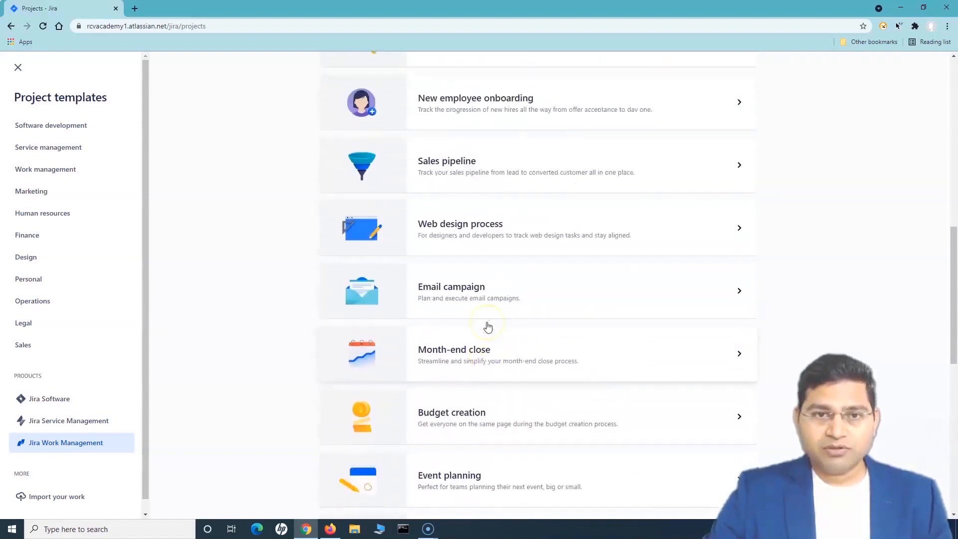
{"action": "scroll", "coordinate": [505, 288], "scroll_direction": "up", "scroll_amount": 4}
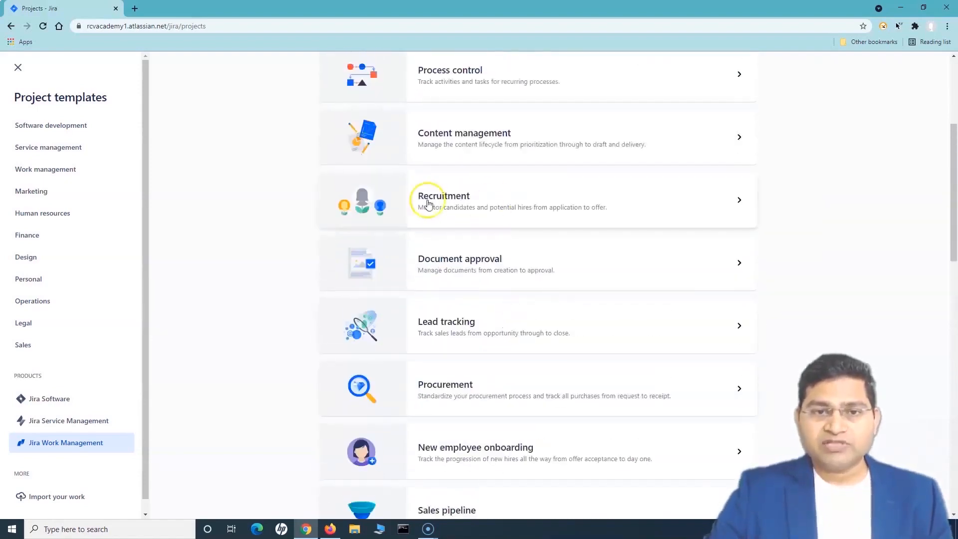
{"action": "left_click", "coordinate": [478, 202]}
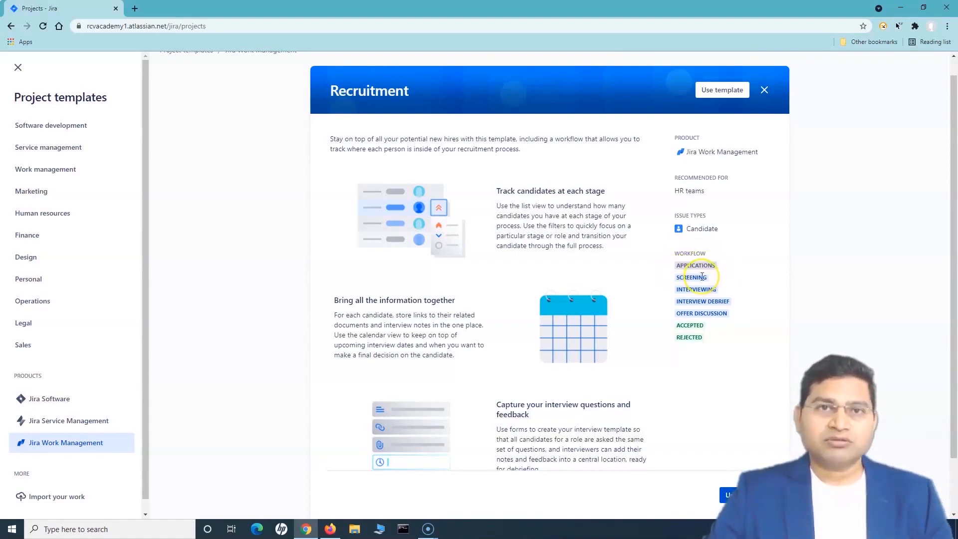
Review the workflow statuses of the Recruitment template, from Applications through to Rejected.
{"action": "left_click_drag", "start_coordinate": [716, 342], "coordinate": [670, 262]}
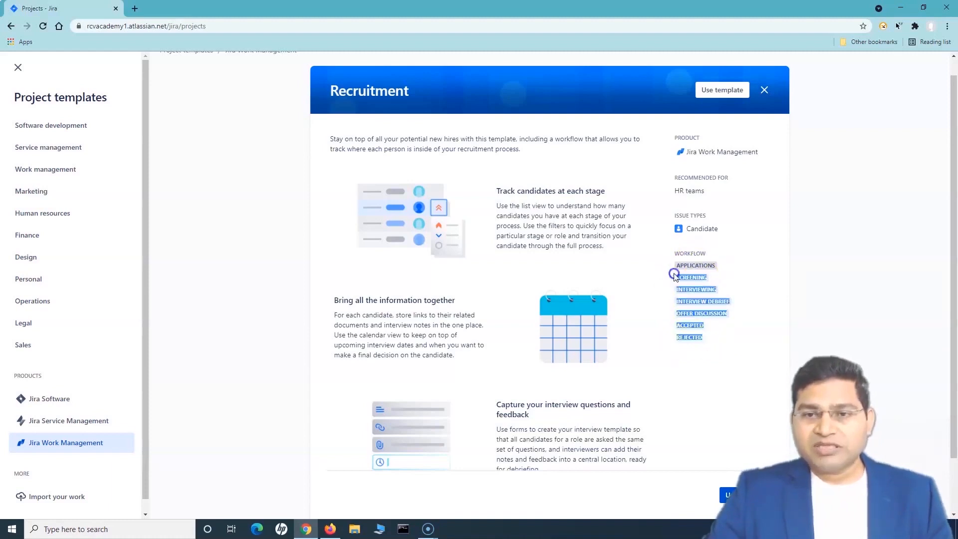
{"action": "left_click", "coordinate": [726, 262]}
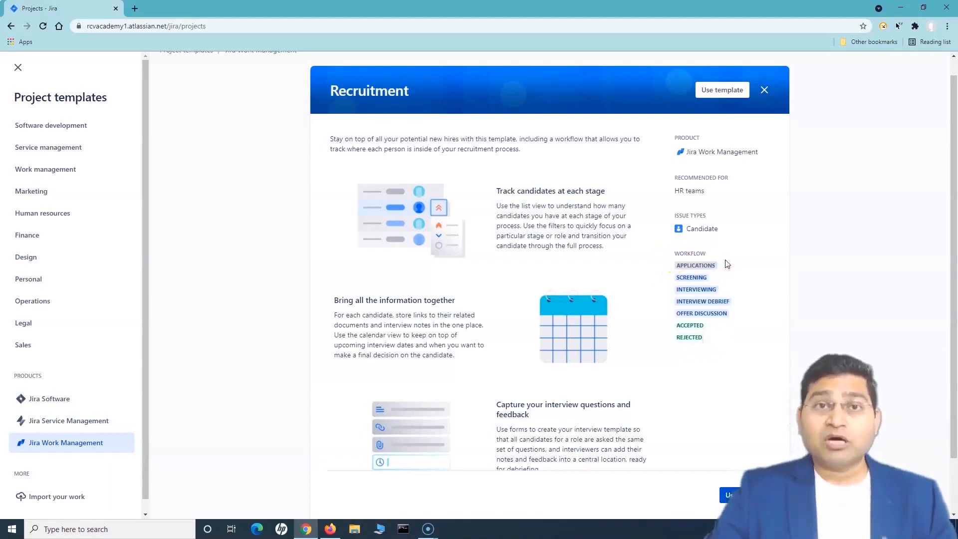
{"action": "left_click_drag", "start_coordinate": [713, 342], "coordinate": [669, 258]}
{"action": "left_click", "coordinate": [669, 258]}
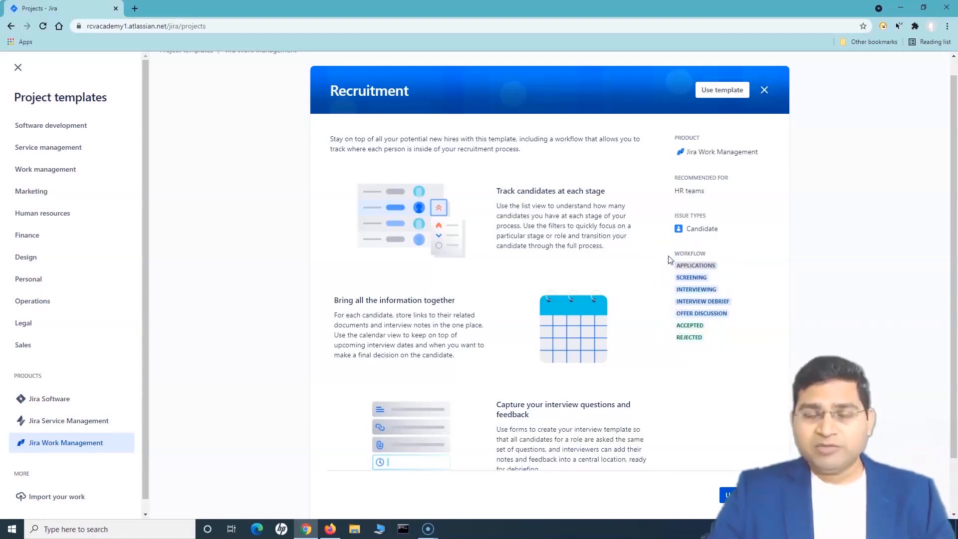
{"action": "left_click", "coordinate": [600, 248]}
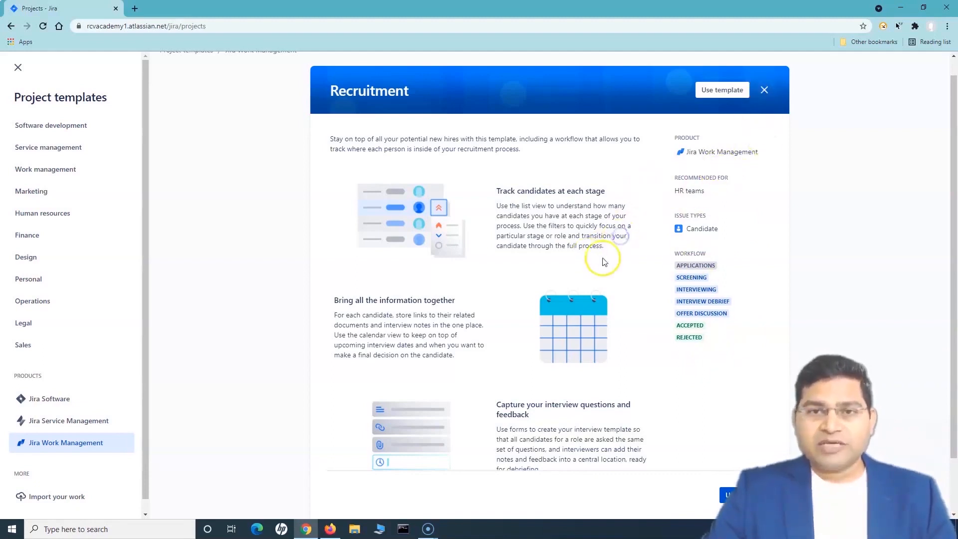
Check which teams the Recruitment template is recommended for and read the rest of its description.
{"action": "scroll", "coordinate": [676, 273], "scroll_direction": "up", "scroll_amount": 1}
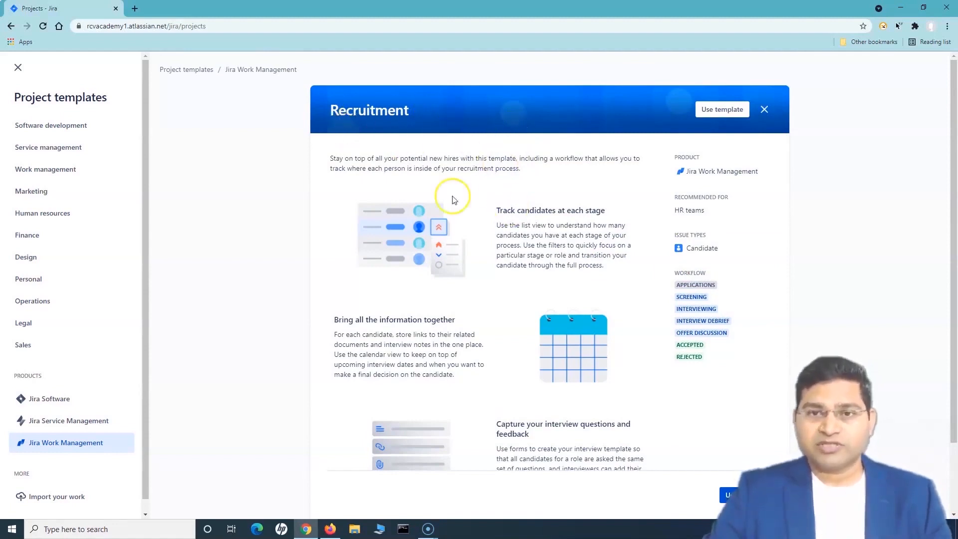
{"action": "left_click_drag", "start_coordinate": [688, 208], "coordinate": [748, 213]}
{"action": "left_click", "coordinate": [726, 213]}
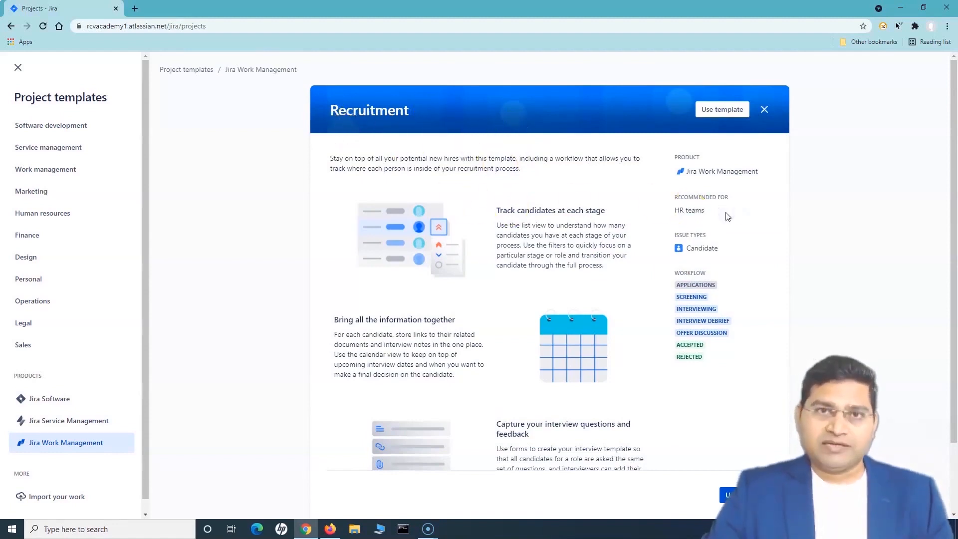
{"action": "scroll", "coordinate": [534, 292], "scroll_direction": "down", "scroll_amount": 2}
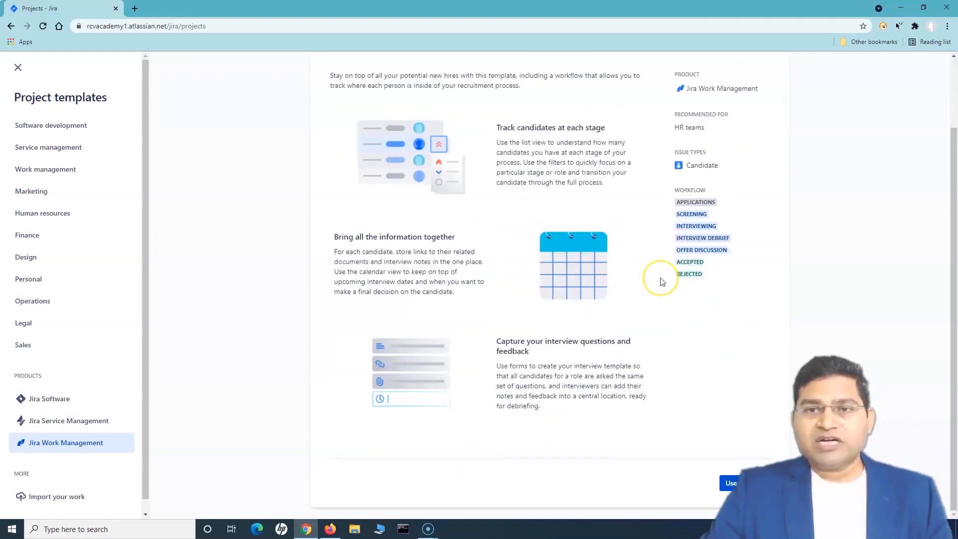
{"action": "left_click_drag", "start_coordinate": [691, 132], "coordinate": [731, 131]}
{"action": "left_click", "coordinate": [732, 131]}
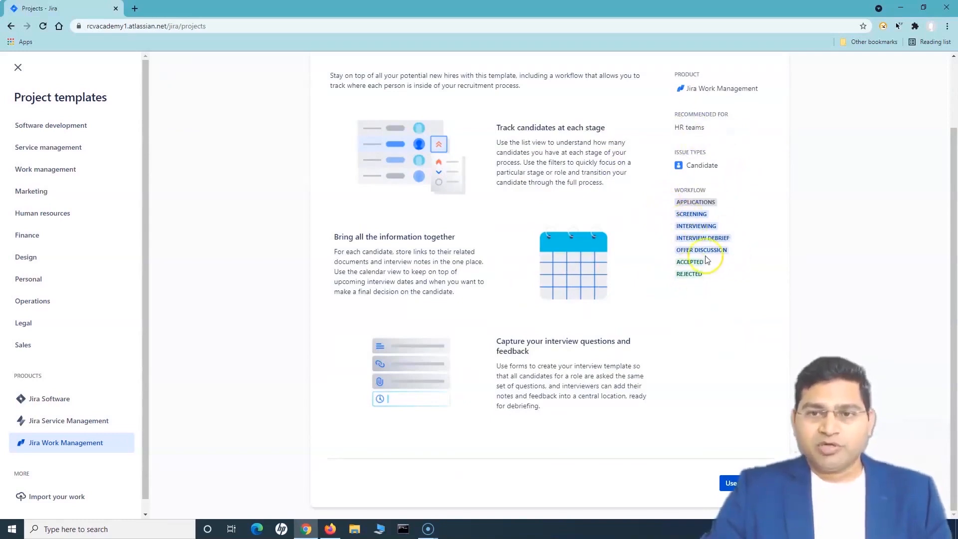
Use the Recruitment template for a new project and name the project RCV Recruitment.
{"action": "left_click", "coordinate": [731, 482]}
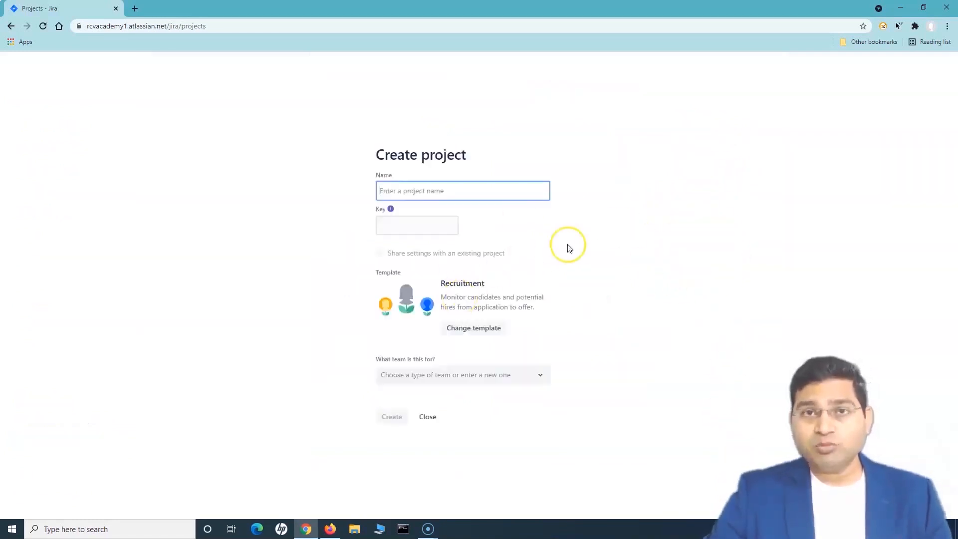
{"action": "left_click", "coordinate": [424, 193]}
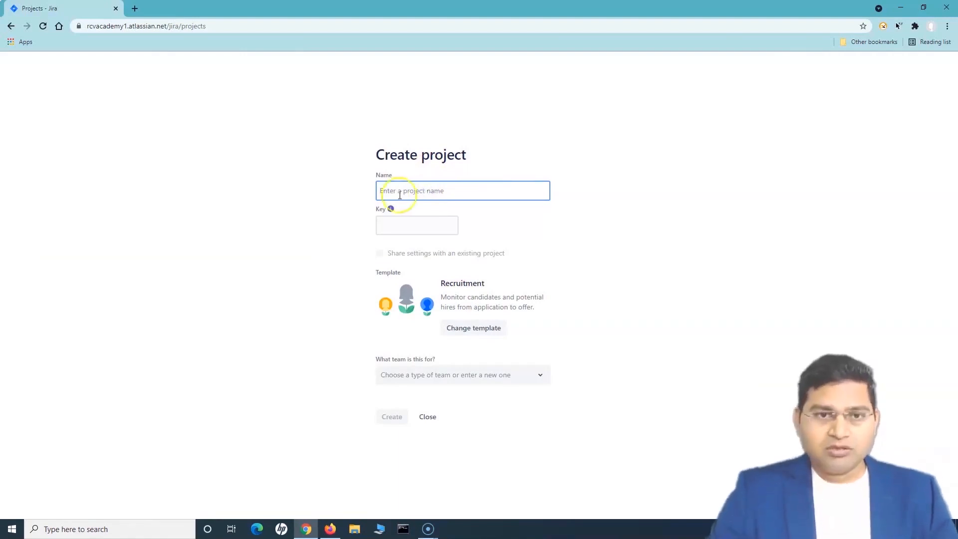
{"action": "left_click", "coordinate": [402, 194]}
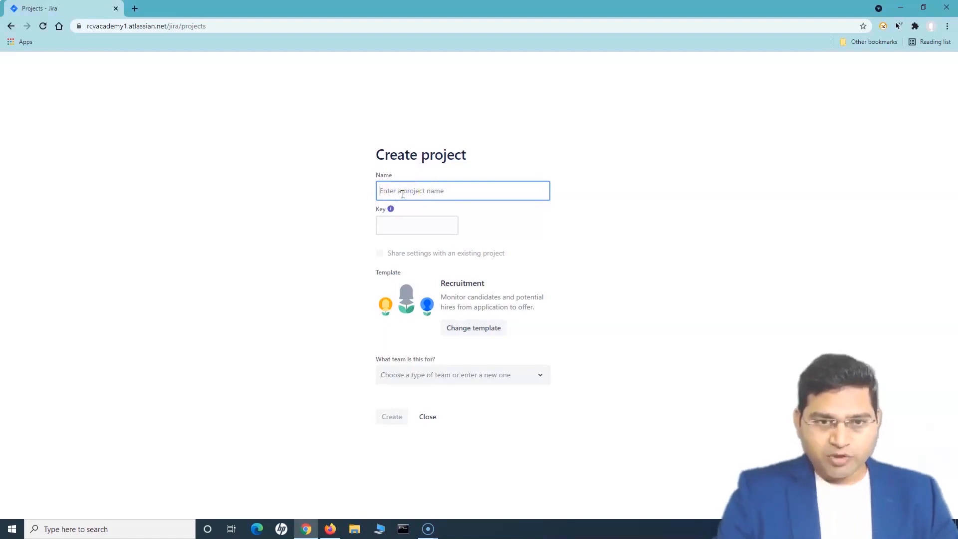
{"action": "type", "text": "RCV"}
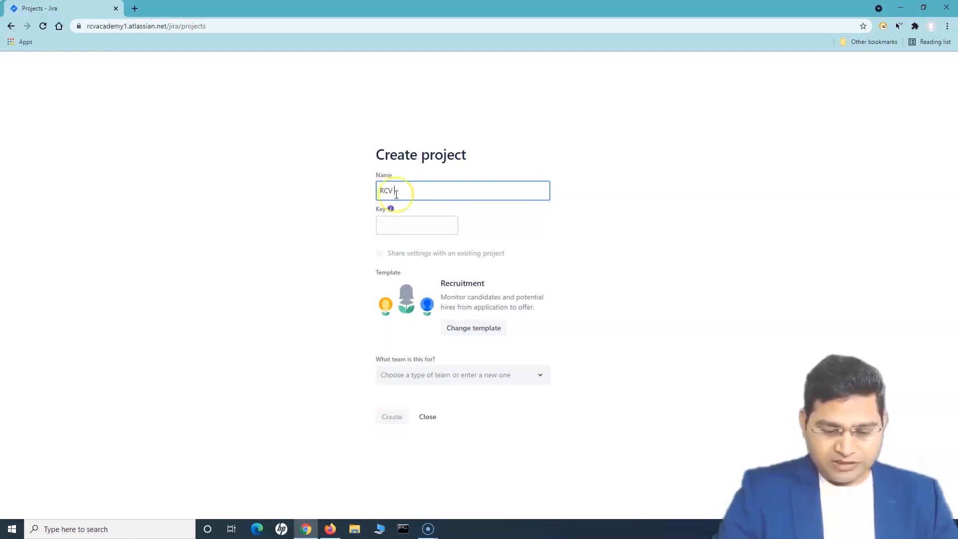
{"action": "type", "text": " Recruitment"}
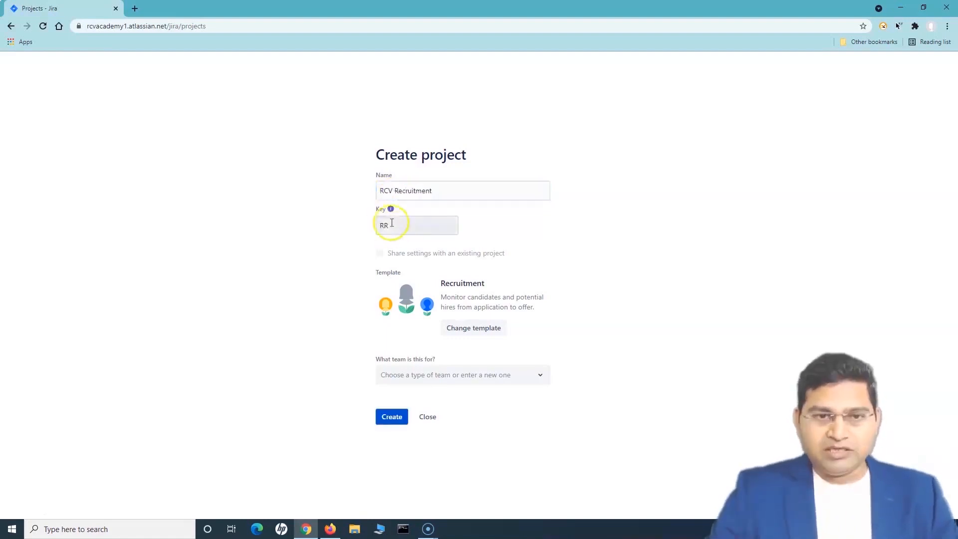
Inspect the new project's key and read the help text explaining what the key is for.
{"action": "left_click", "coordinate": [393, 229]}
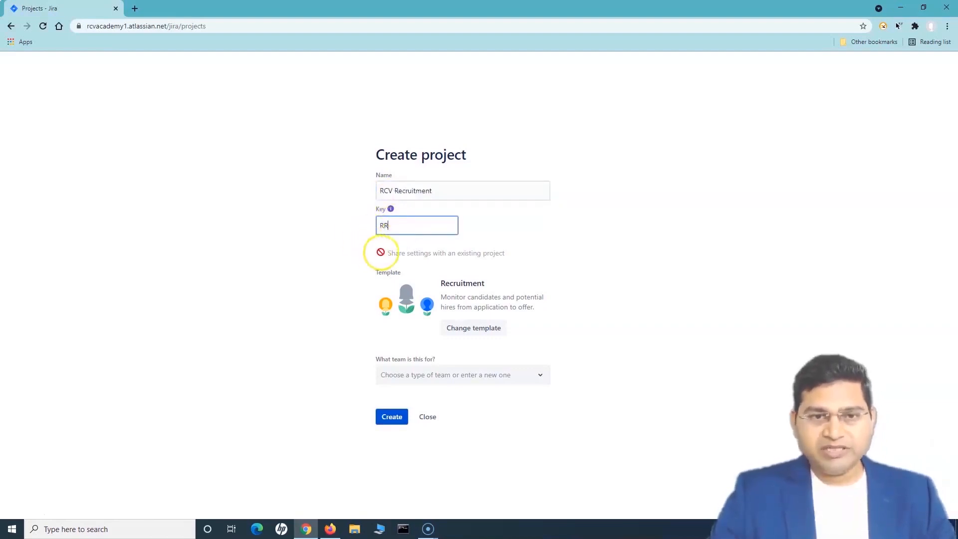
{"action": "left_click", "coordinate": [390, 210]}
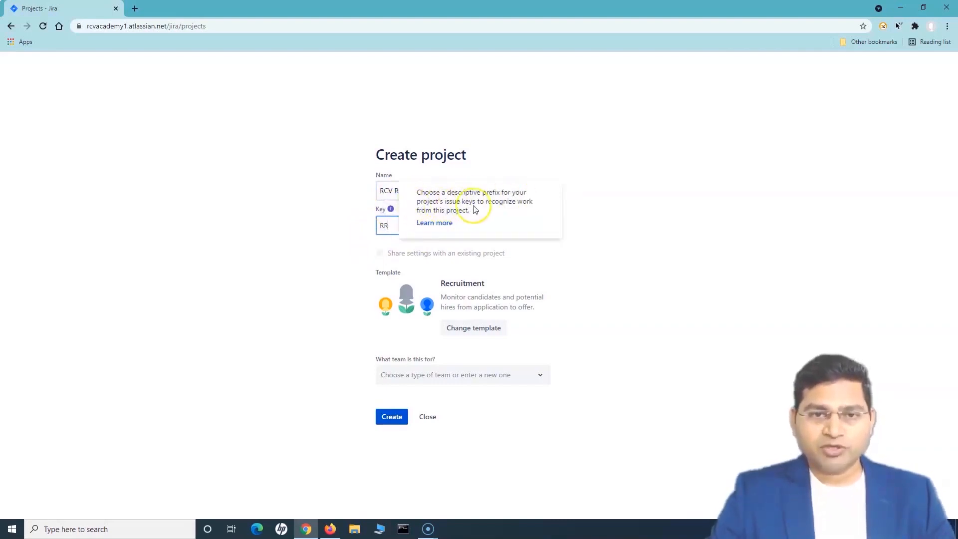
{"action": "left_click", "coordinate": [389, 225]}
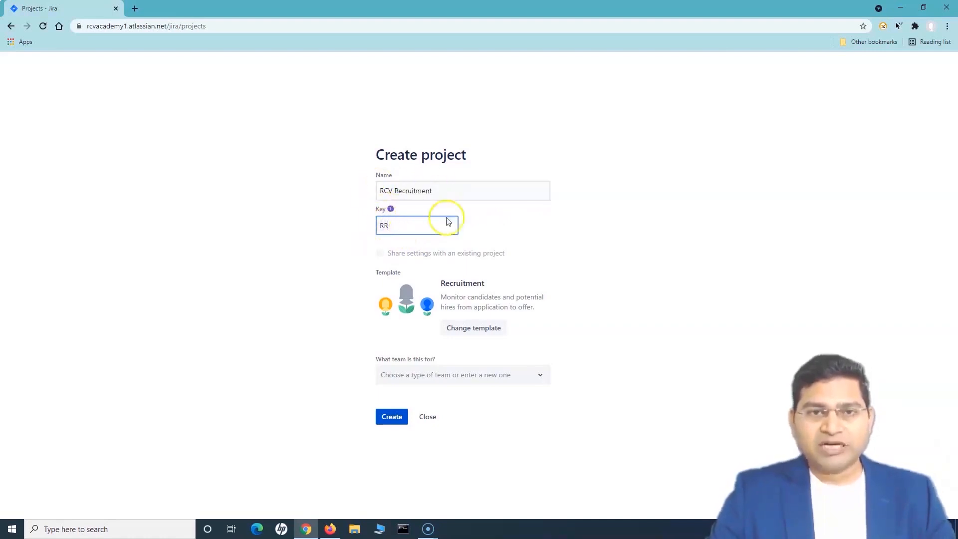
{"action": "left_click", "coordinate": [346, 227]}
{"action": "left_click", "coordinate": [397, 226]}
{"action": "left_click", "coordinate": [352, 225]}
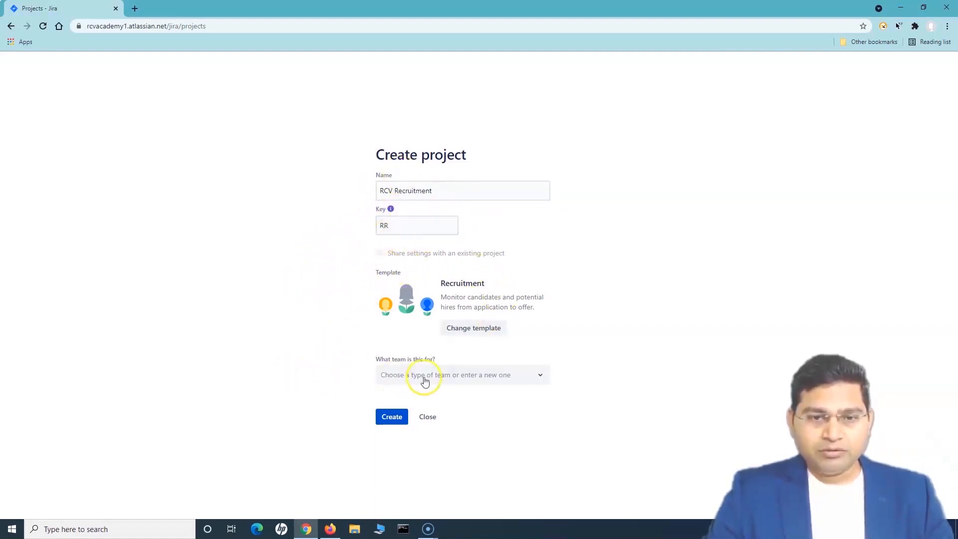
Set the project's team to HR (Human Resources) and create the project.
{"action": "left_click", "coordinate": [457, 378]}
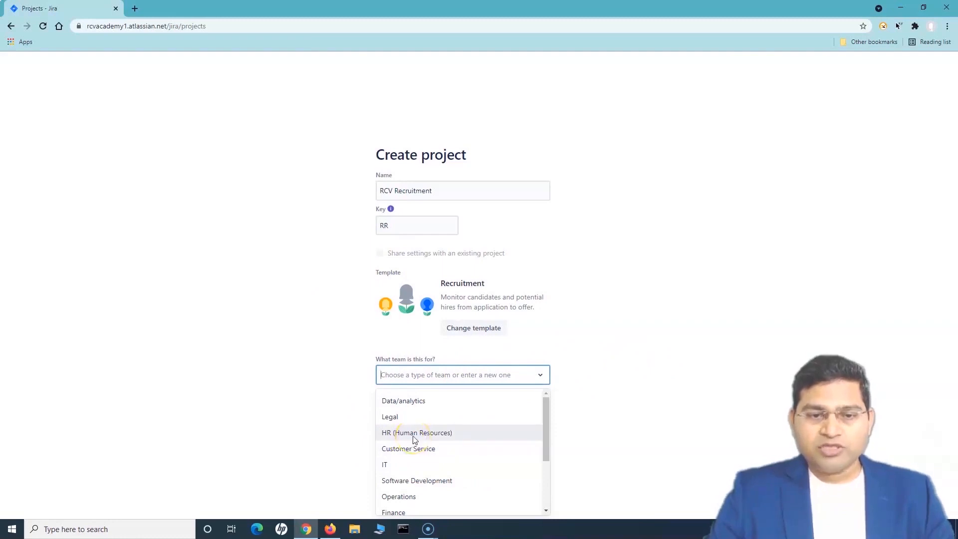
{"action": "scroll", "coordinate": [444, 444], "scroll_direction": "down", "scroll_amount": 2}
{"action": "scroll", "coordinate": [447, 464], "scroll_direction": "up", "scroll_amount": 2}
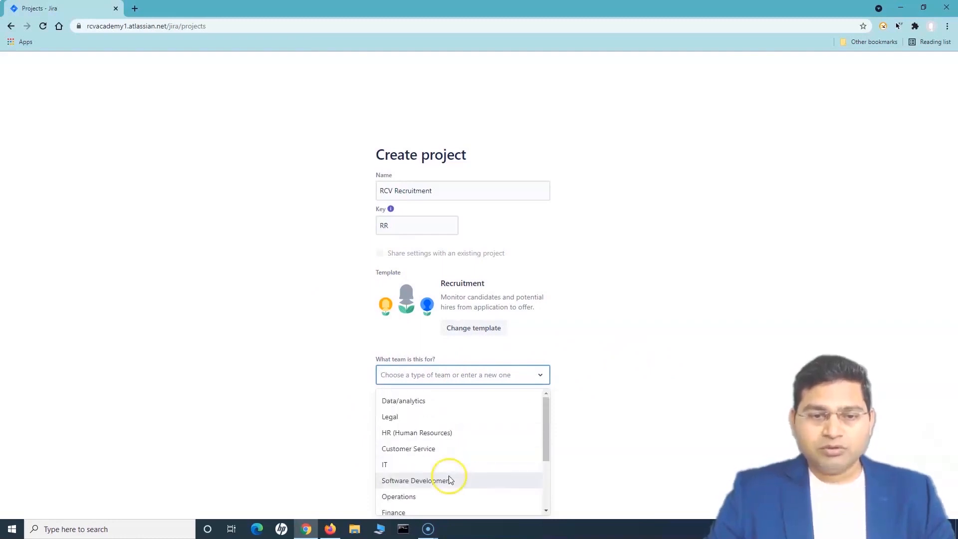
{"action": "left_click", "coordinate": [444, 438]}
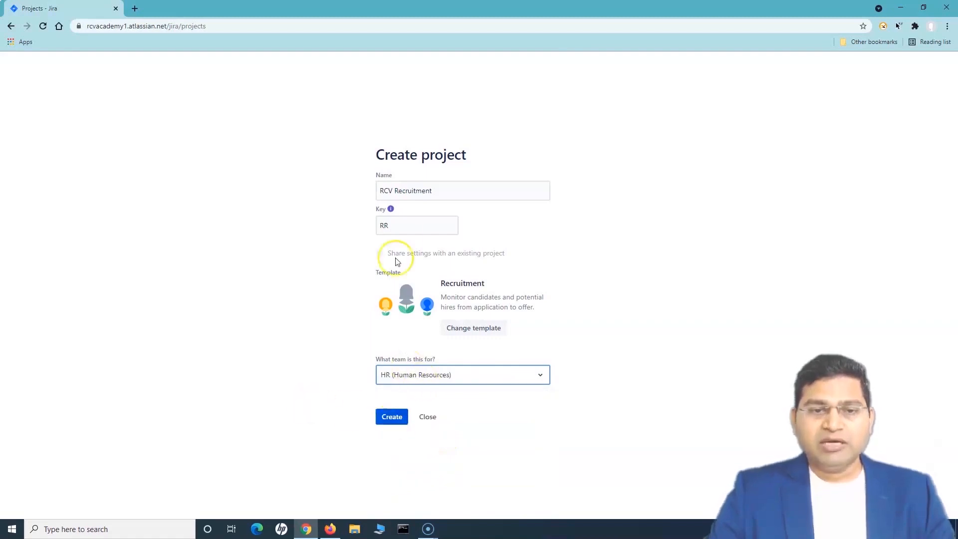
{"action": "left_click", "coordinate": [391, 417]}
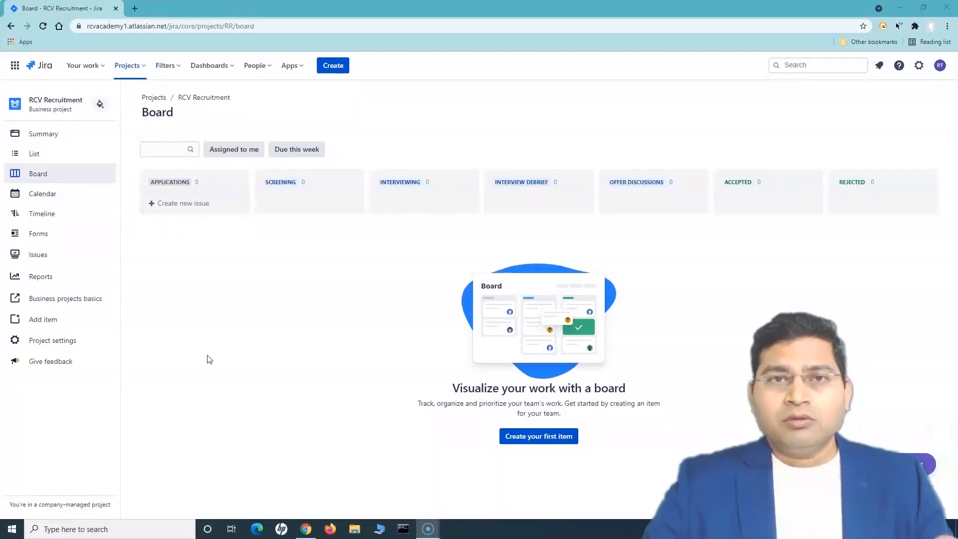
Reopen the project template library and view the Finance templates and the Jira Work Management templates.
{"action": "left_click", "coordinate": [212, 359]}
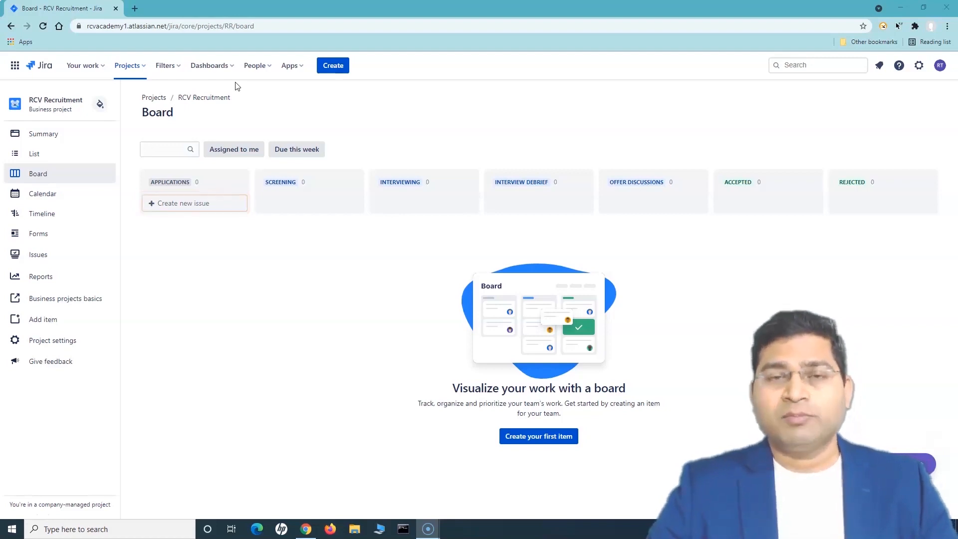
{"action": "left_click", "coordinate": [144, 65]}
{"action": "left_click", "coordinate": [153, 239]}
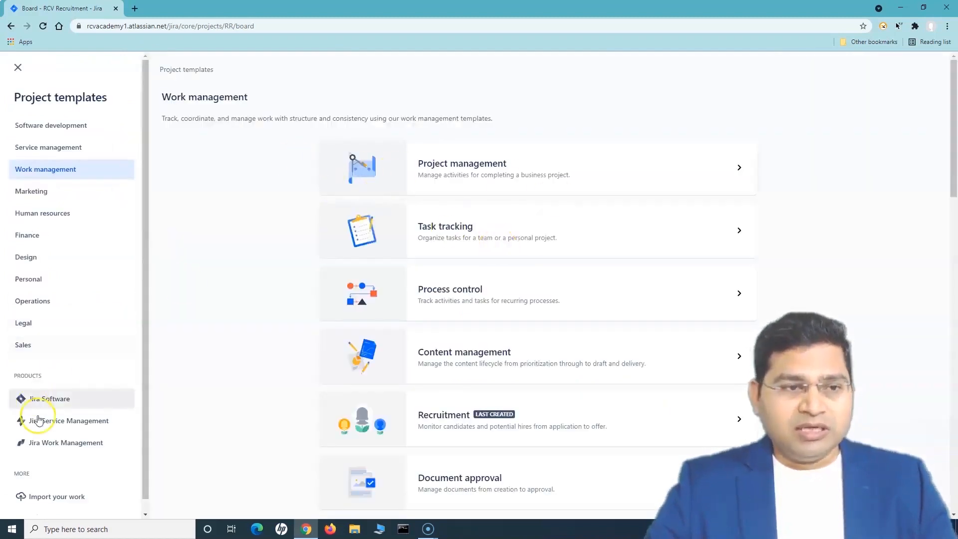
{"action": "left_click", "coordinate": [51, 237]}
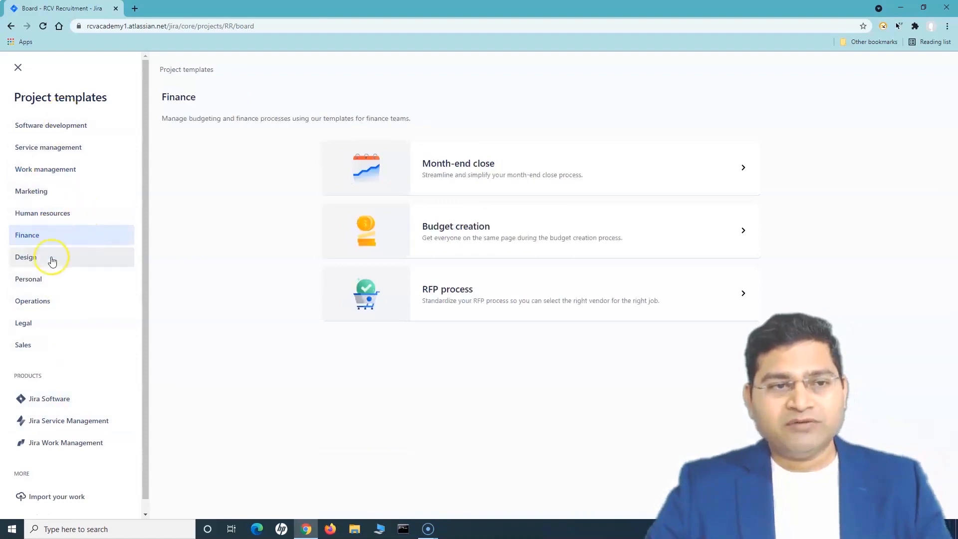
{"action": "left_click", "coordinate": [70, 450]}
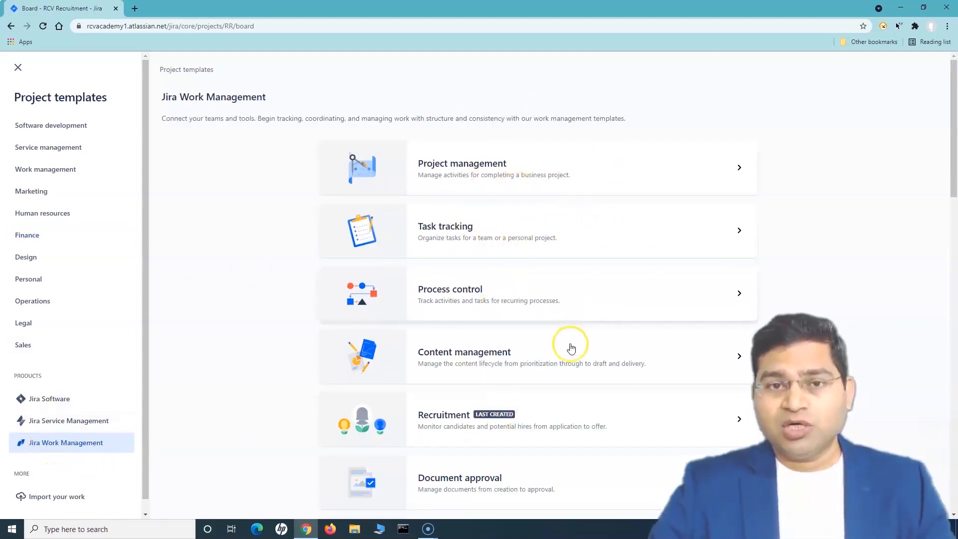
Review the Procurement template's details among the Jira Work Management templates, and close the template library to return to the board.
{"action": "scroll", "coordinate": [571, 344], "scroll_direction": "down", "scroll_amount": 2}
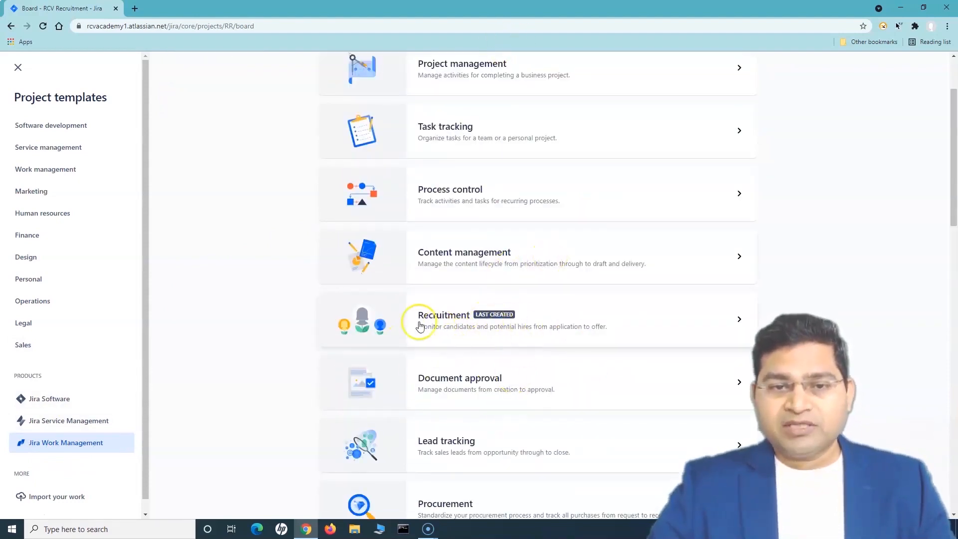
{"action": "scroll", "coordinate": [556, 348], "scroll_direction": "down", "scroll_amount": 4}
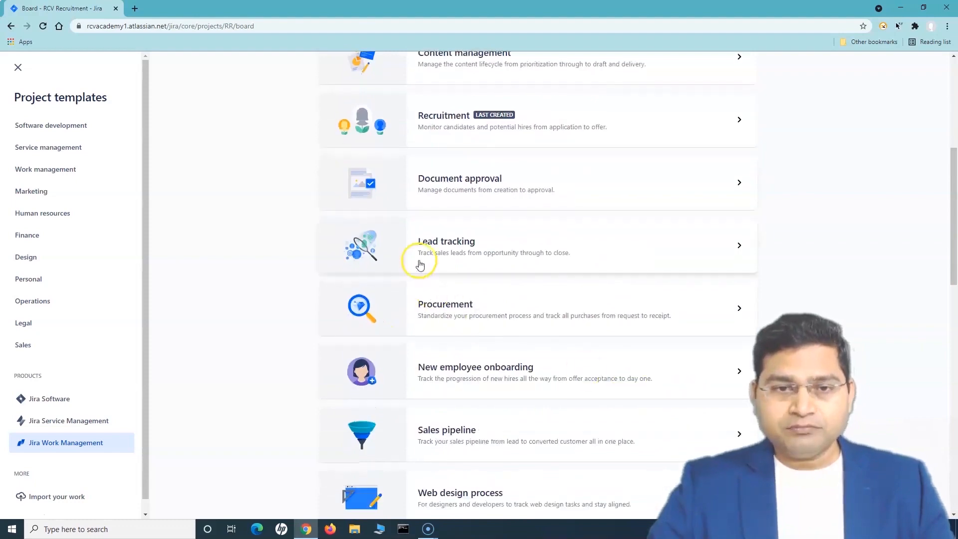
{"action": "scroll", "coordinate": [620, 346], "scroll_direction": "down", "scroll_amount": 3}
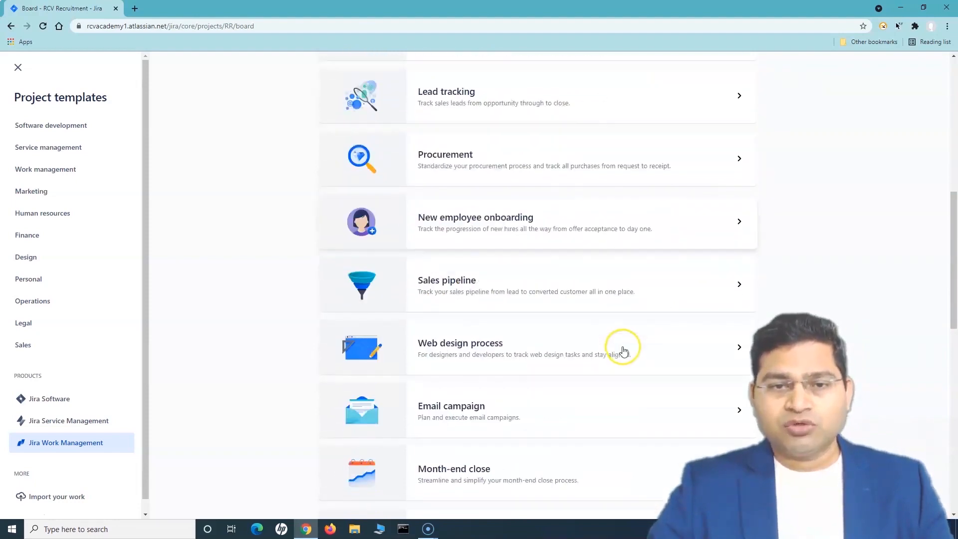
{"action": "left_click", "coordinate": [505, 160]}
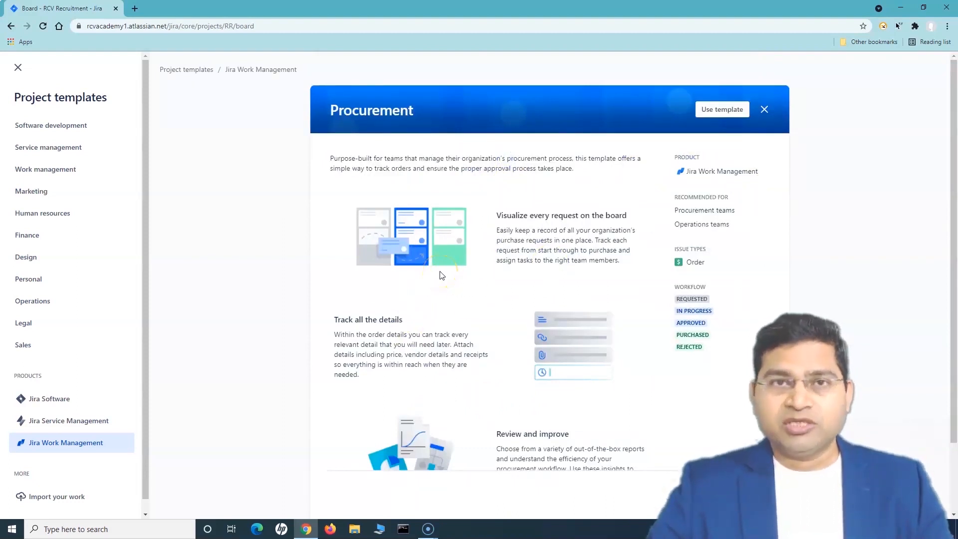
{"action": "left_click", "coordinate": [16, 70]}
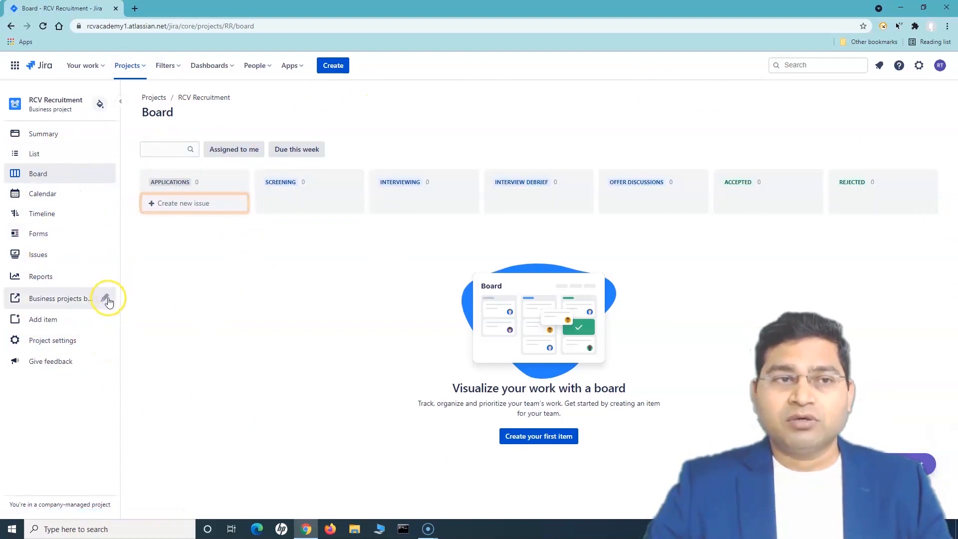
Open the project template library and show the Procurement template's details from the Jira Work Management templates.
{"action": "left_click", "coordinate": [141, 67]}
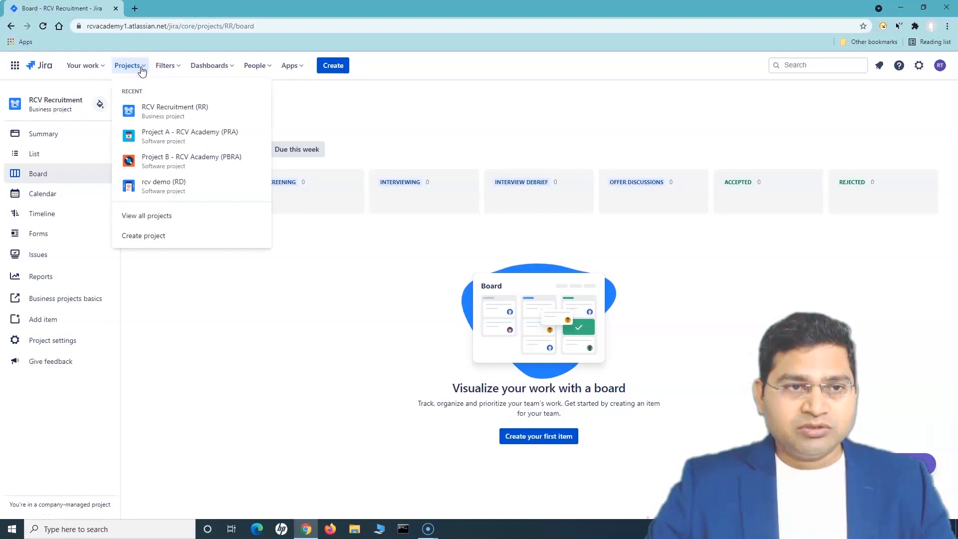
{"action": "left_click", "coordinate": [133, 235]}
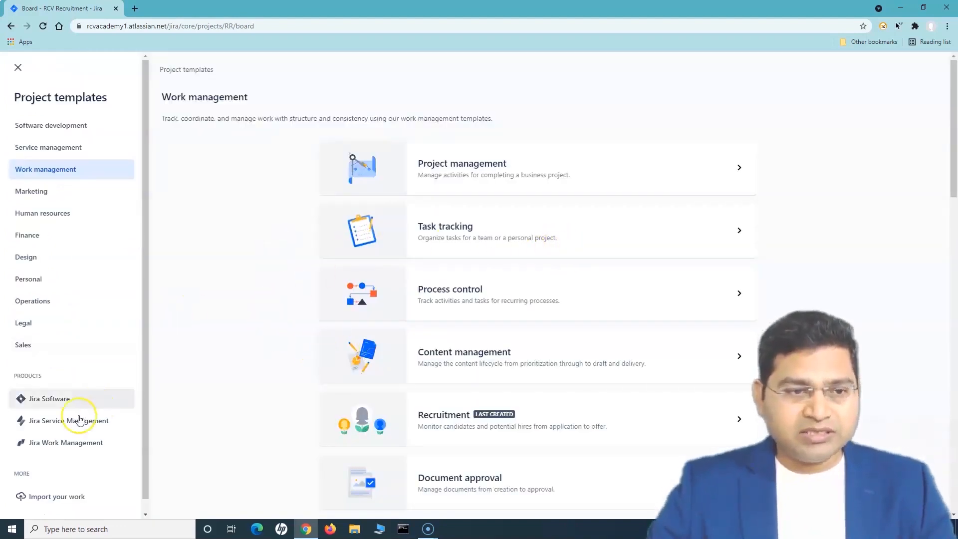
{"action": "left_click", "coordinate": [62, 451]}
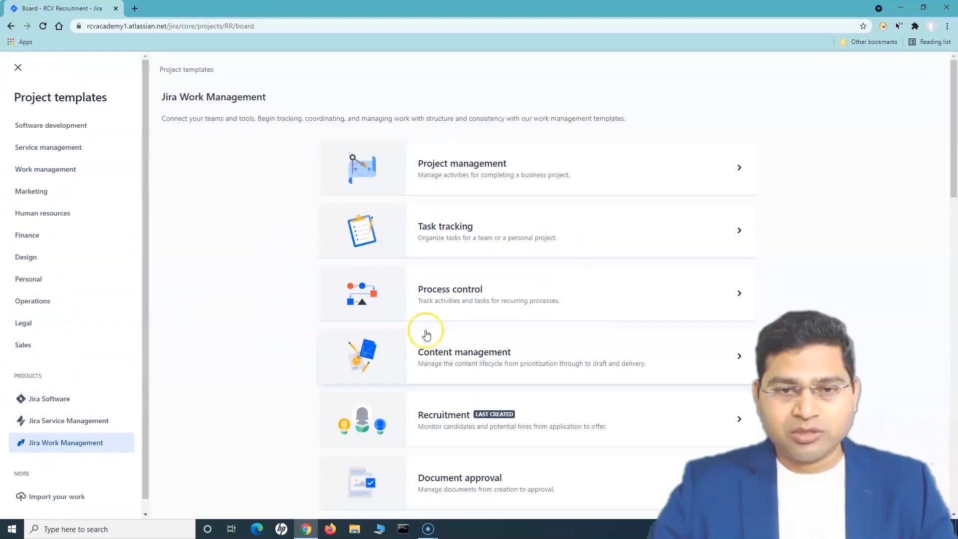
{"action": "scroll", "coordinate": [578, 388], "scroll_direction": "down", "scroll_amount": 7}
{"action": "scroll", "coordinate": [583, 389], "scroll_direction": "down", "scroll_amount": 6}
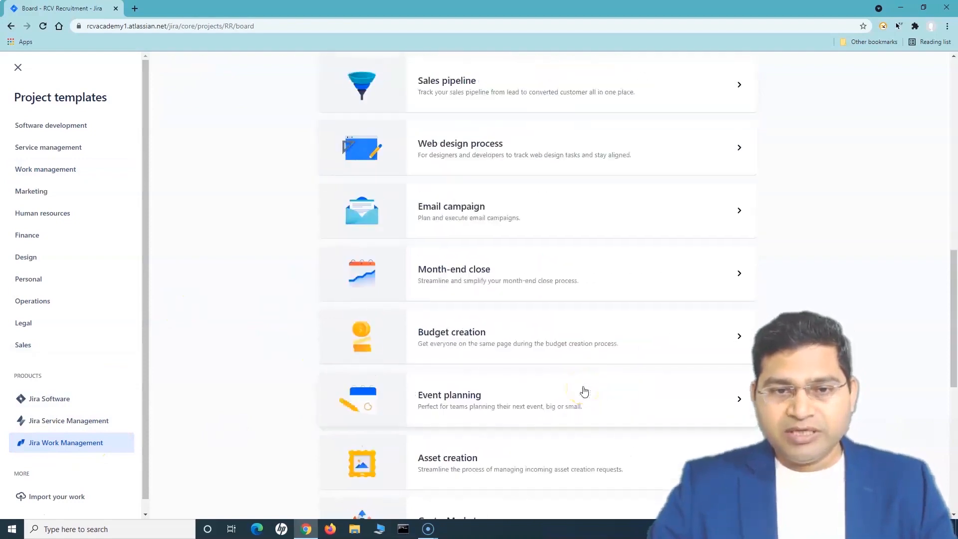
{"action": "scroll", "coordinate": [473, 245], "scroll_direction": "up", "scroll_amount": 5}
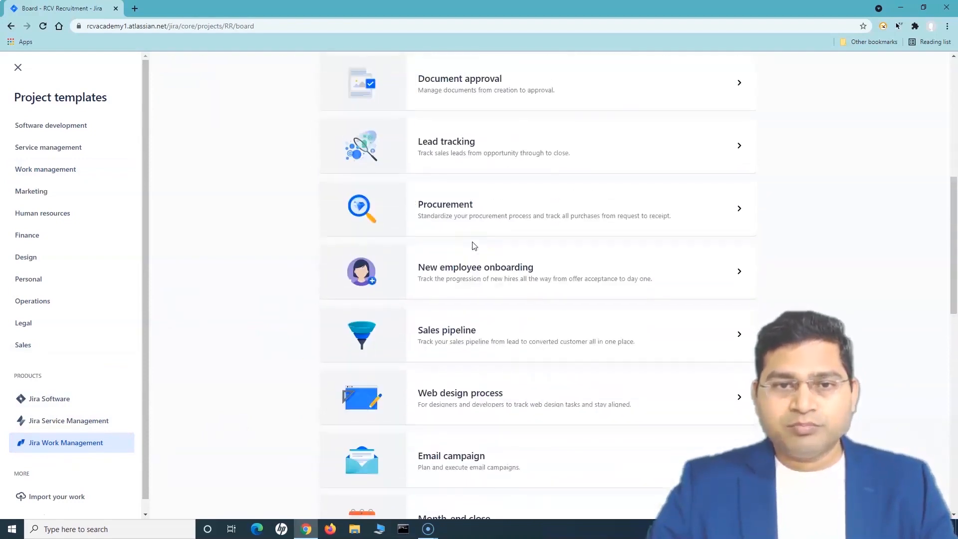
{"action": "left_click", "coordinate": [453, 207]}
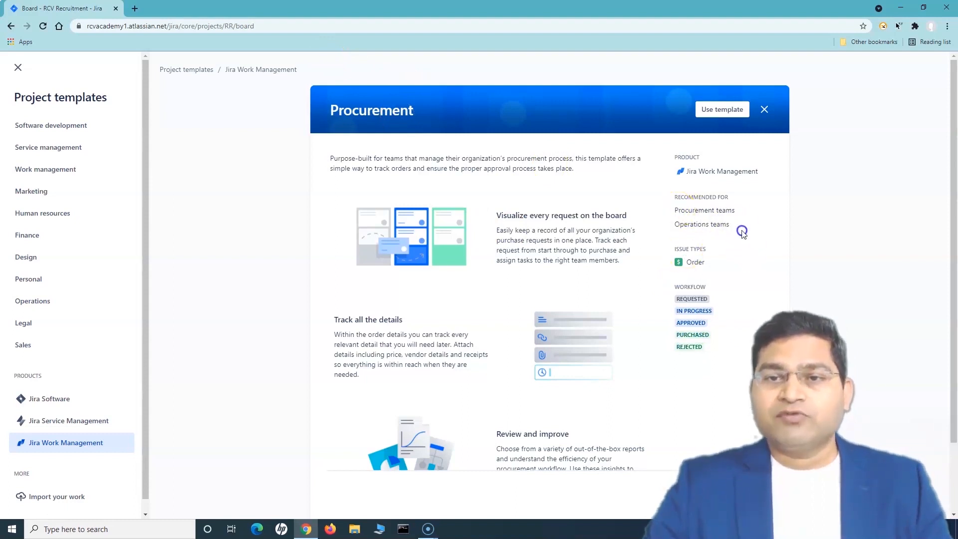
Review the Procurement template's recommended teams, product and issue type.
{"action": "left_click_drag", "start_coordinate": [678, 210], "coordinate": [742, 232]}
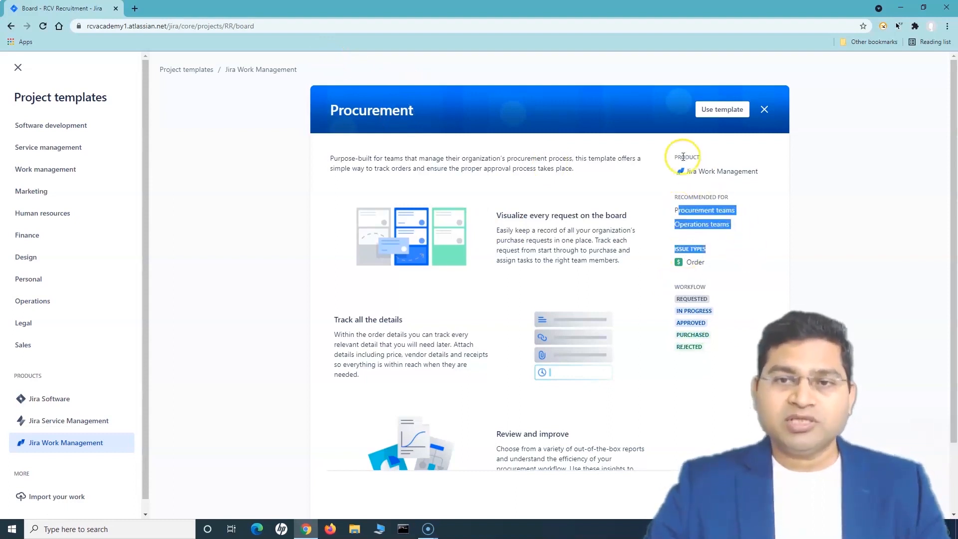
{"action": "left_click_drag", "start_coordinate": [685, 172], "coordinate": [756, 175]}
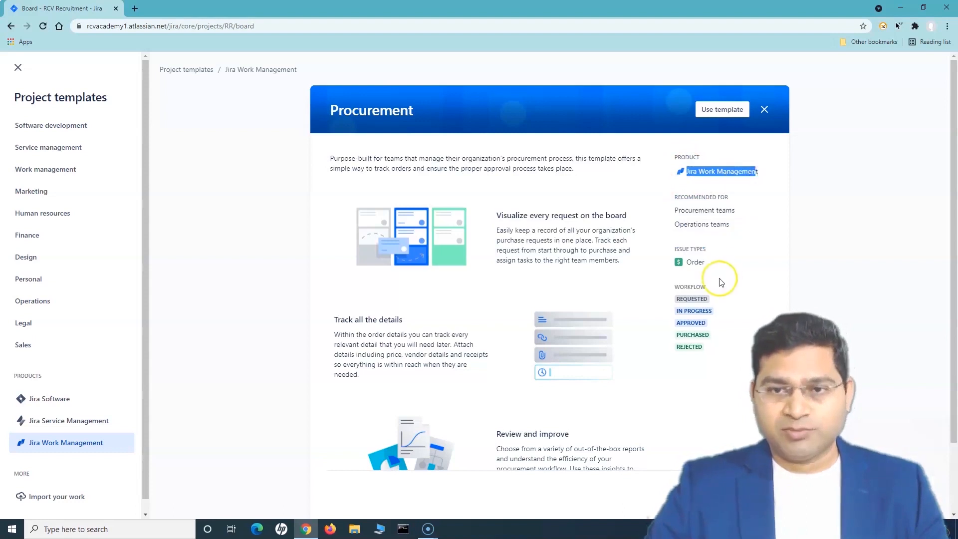
{"action": "left_click", "coordinate": [693, 263]}
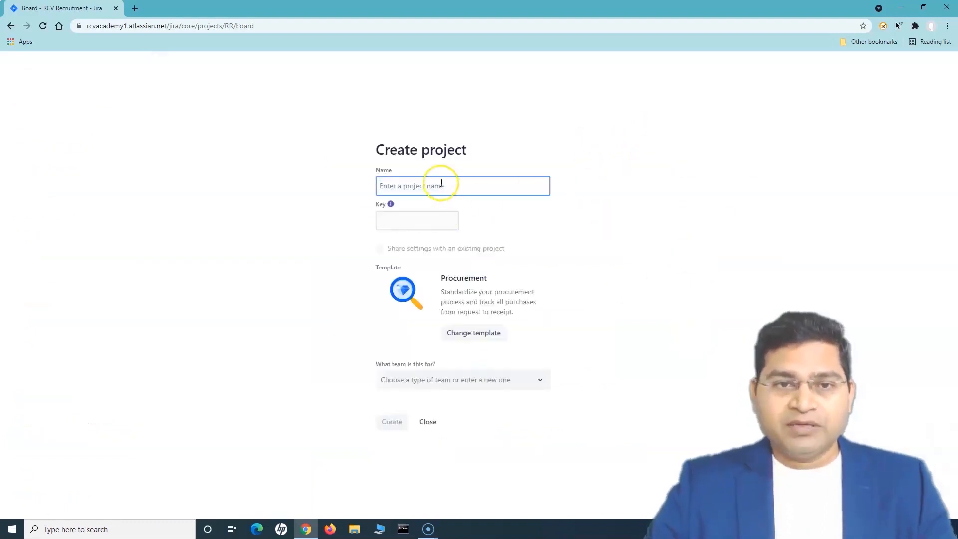
Create a project named RCV Procurement from the Procurement template, with Operations as its team.
{"action": "type", "text": "RCV P"}
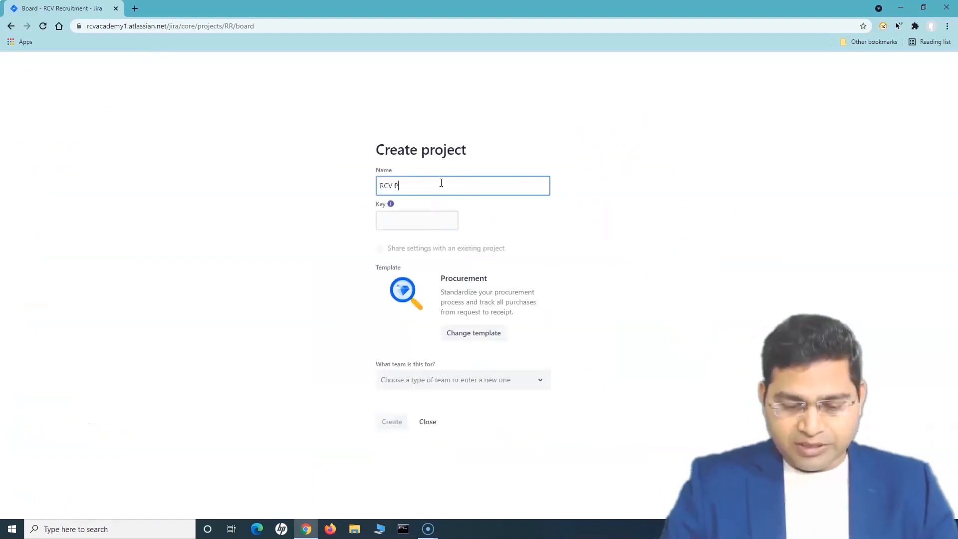
{"action": "type", "text": "rocurement"}
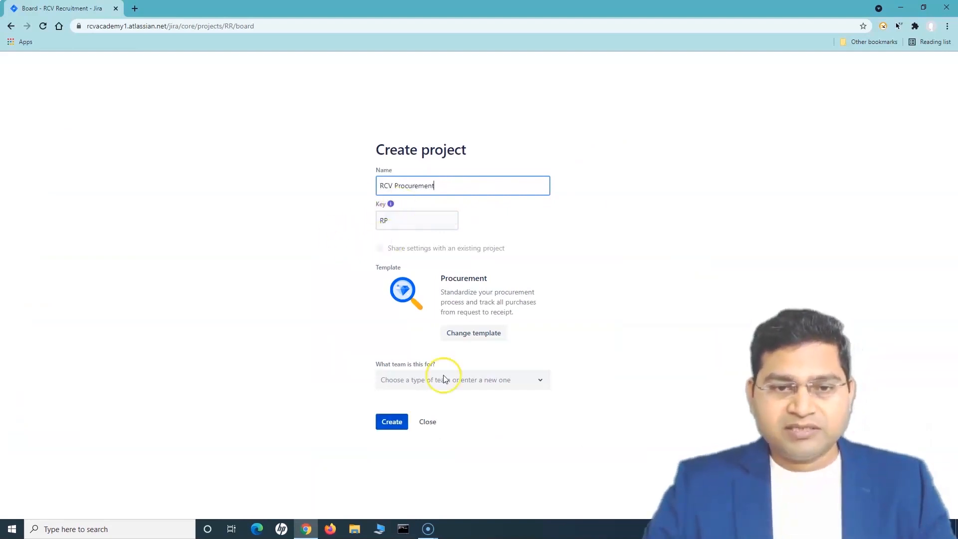
{"action": "left_click", "coordinate": [517, 381]}
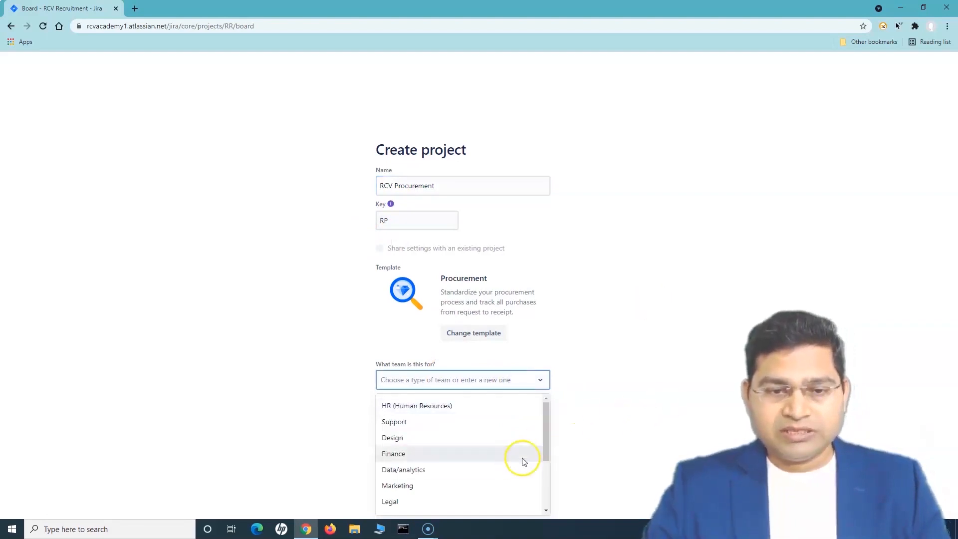
{"action": "scroll", "coordinate": [518, 473], "scroll_direction": "down", "scroll_amount": 2}
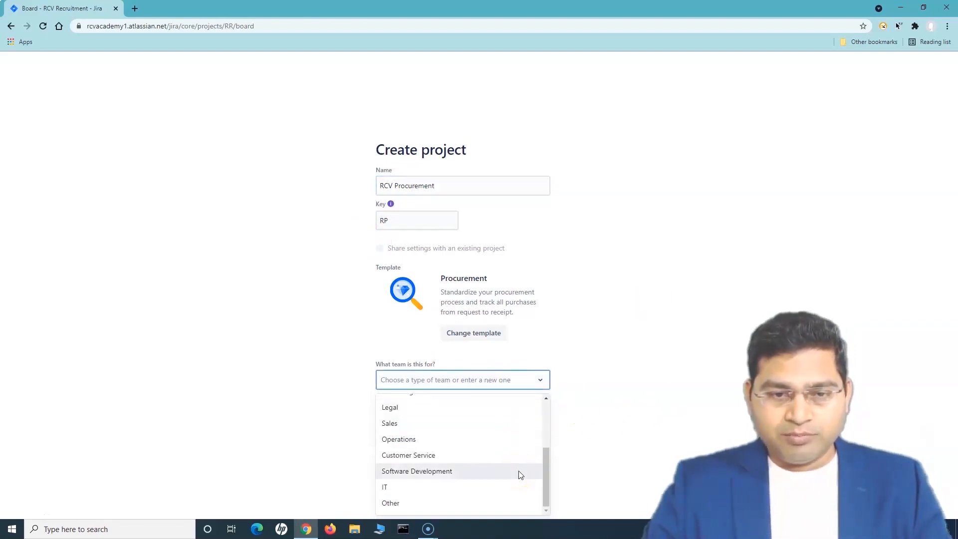
{"action": "left_click", "coordinate": [446, 443]}
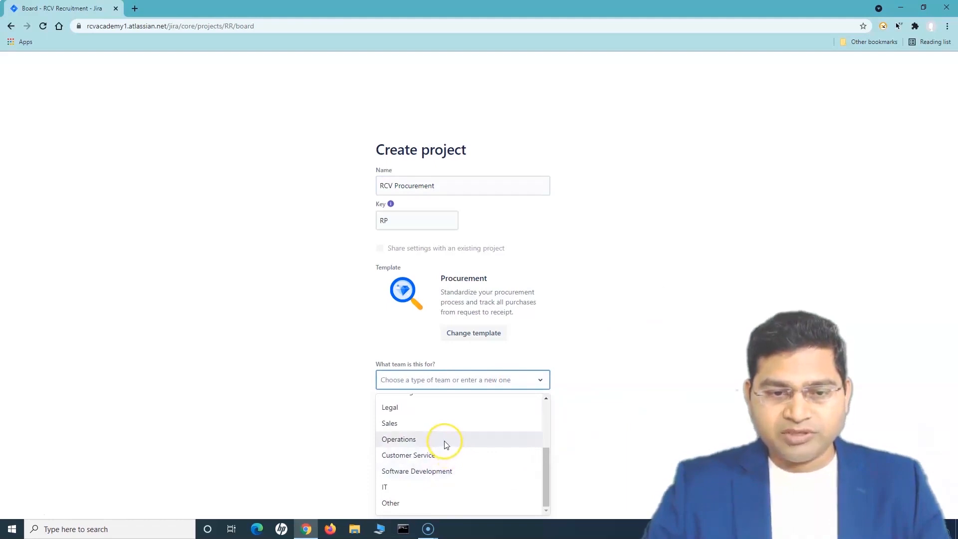
{"action": "scroll", "coordinate": [446, 443], "scroll_direction": "up", "scroll_amount": 3}
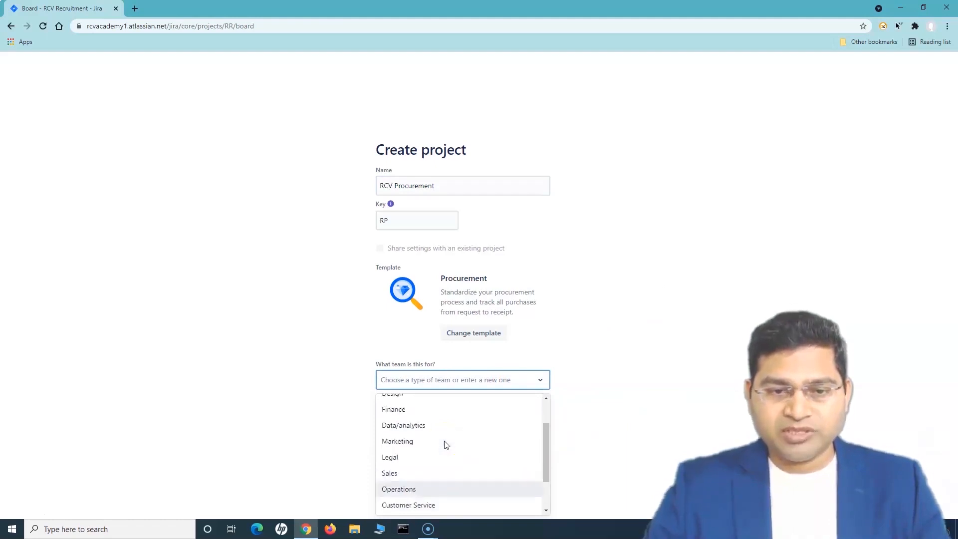
{"action": "scroll", "coordinate": [446, 443], "scroll_direction": "down", "scroll_amount": 3}
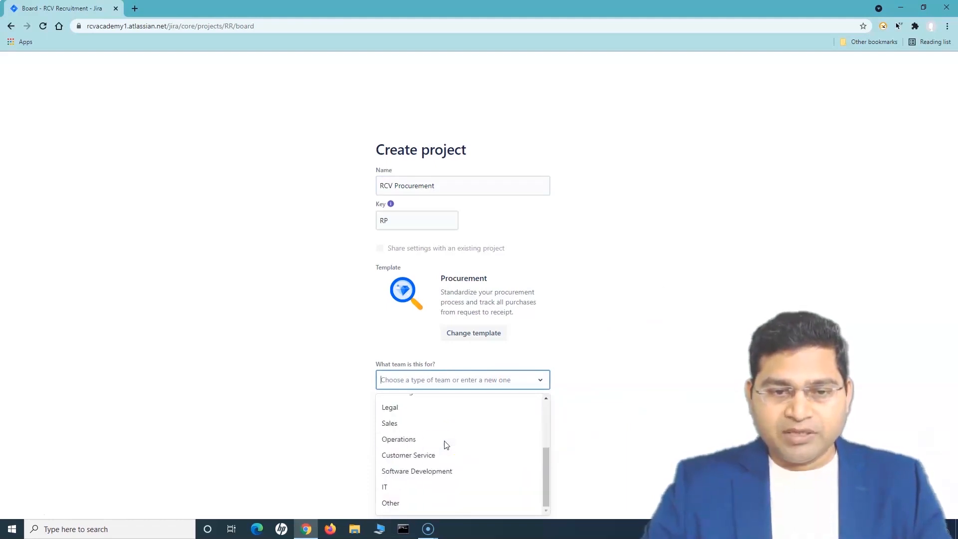
{"action": "left_click", "coordinate": [418, 439]}
{"action": "left_click", "coordinate": [392, 424]}
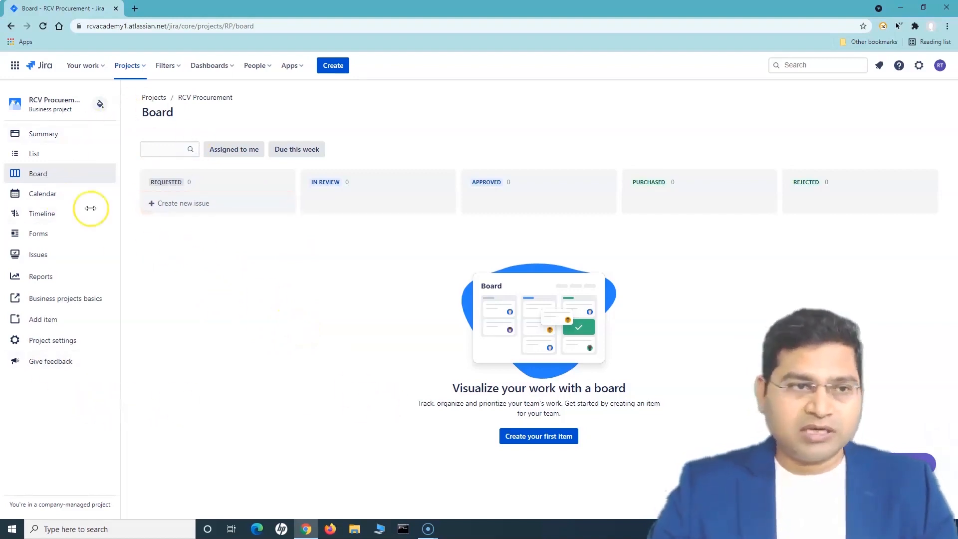
View the RCV Procurement project's summary, and examine which fields its list view can show.
{"action": "left_click", "coordinate": [49, 137]}
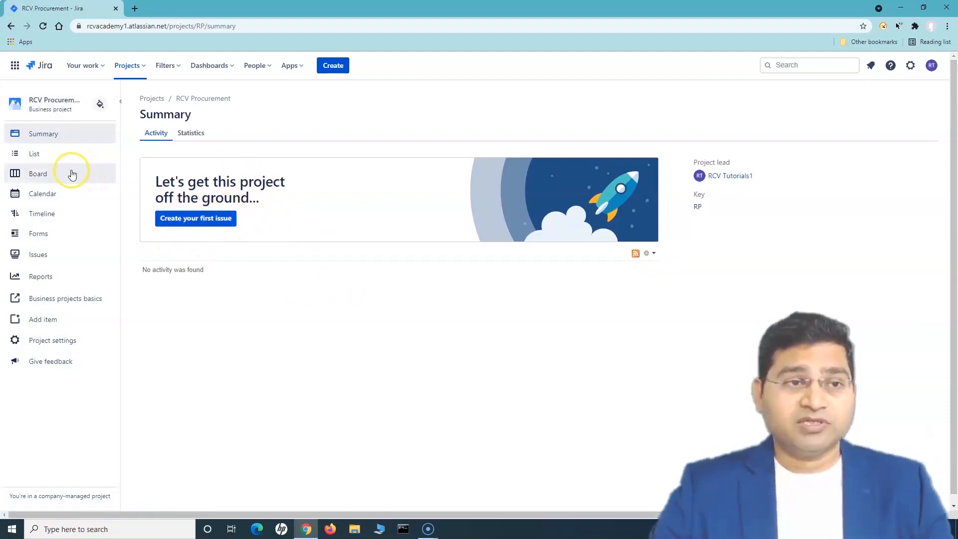
{"action": "left_click", "coordinate": [50, 158]}
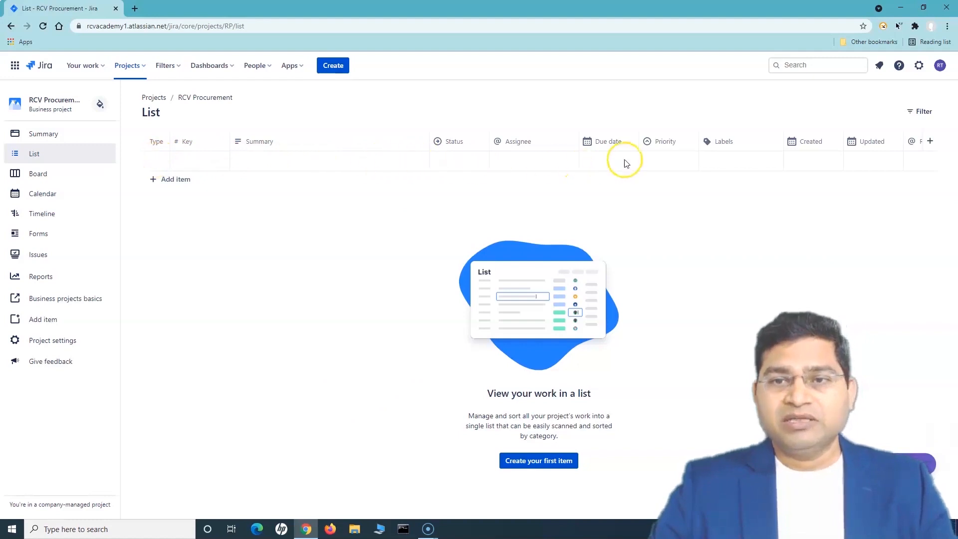
{"action": "left_click", "coordinate": [934, 148]}
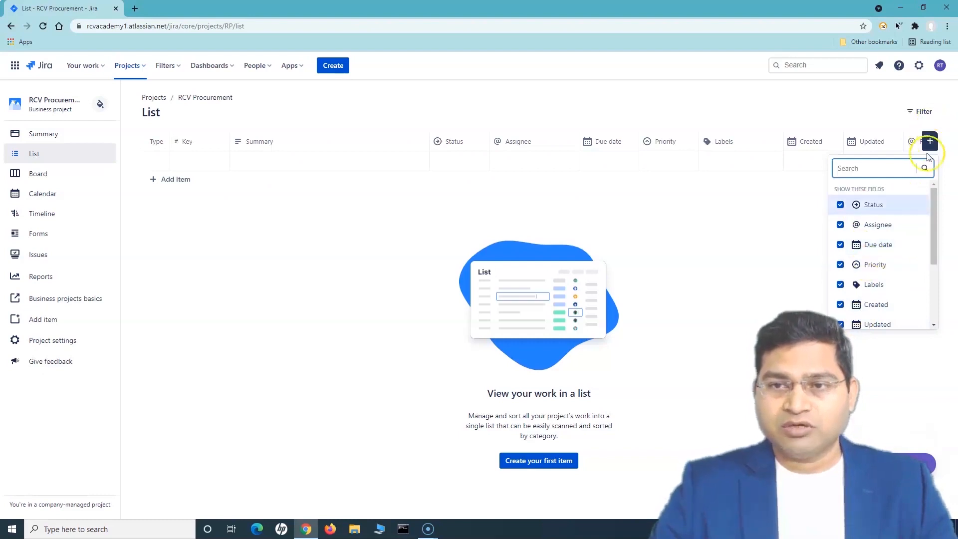
{"action": "scroll", "coordinate": [858, 316], "scroll_direction": "down", "scroll_amount": 2}
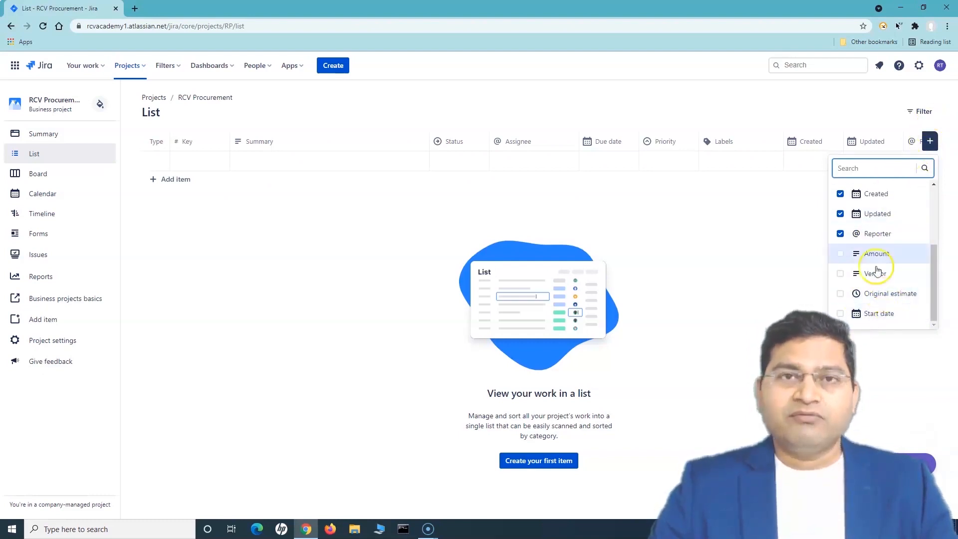
{"action": "scroll", "coordinate": [858, 292], "scroll_direction": "up", "scroll_amount": 2}
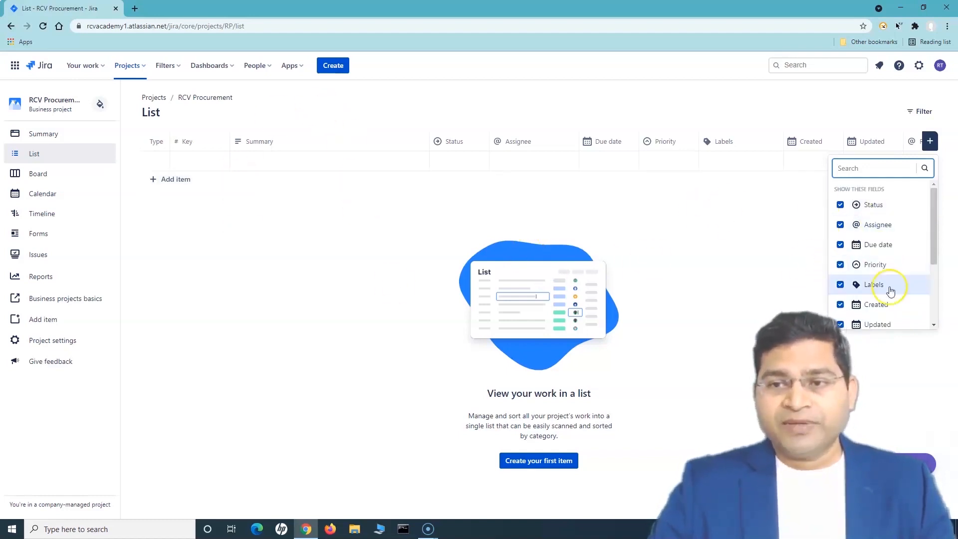
{"action": "scroll", "coordinate": [889, 285], "scroll_direction": "down", "scroll_amount": 3}
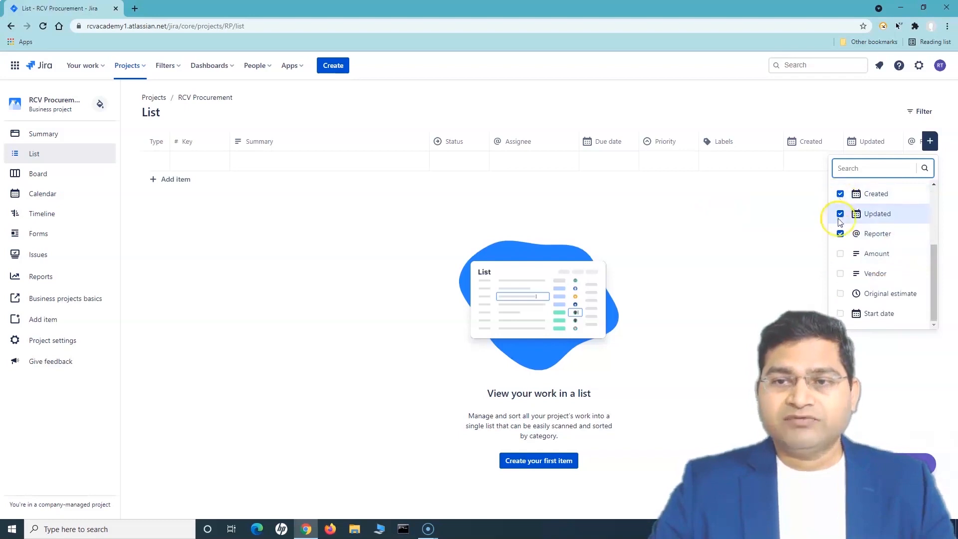
Hide the Reporter column in the list view, show it again and close the field selection.
{"action": "left_click", "coordinate": [840, 234]}
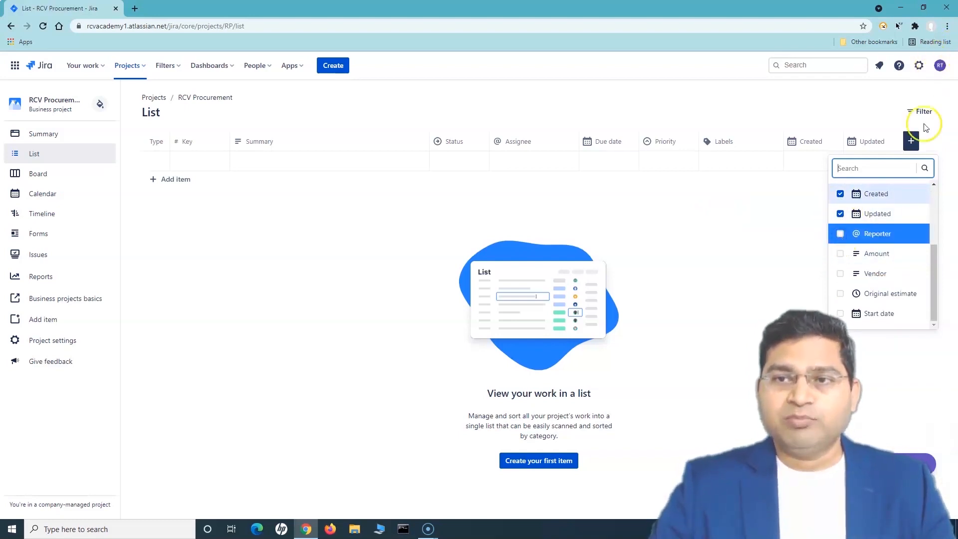
{"action": "left_click", "coordinate": [840, 234]}
{"action": "left_click", "coordinate": [280, 231]}
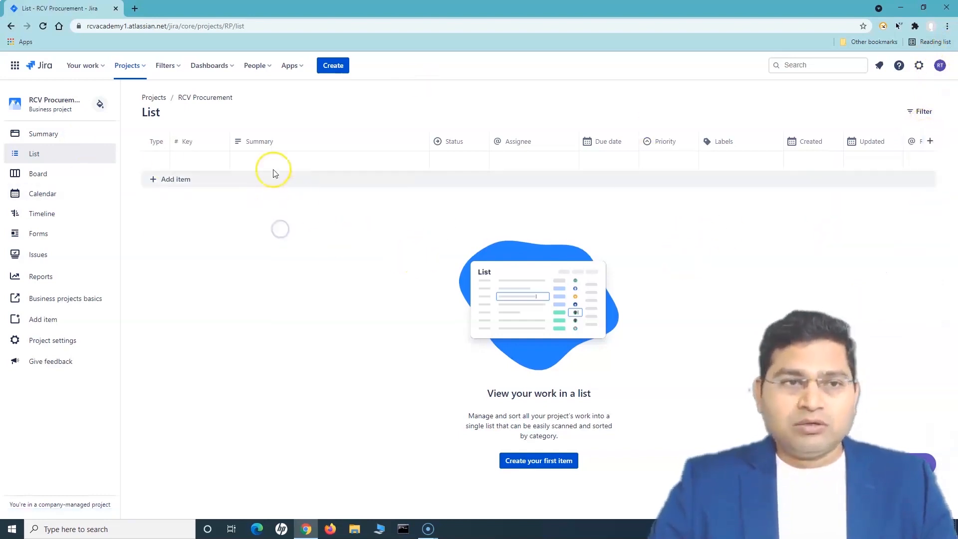
View the RCV Procurement board's workflow columns, and switch to the RCV Recruitment project.
{"action": "left_click", "coordinate": [61, 181]}
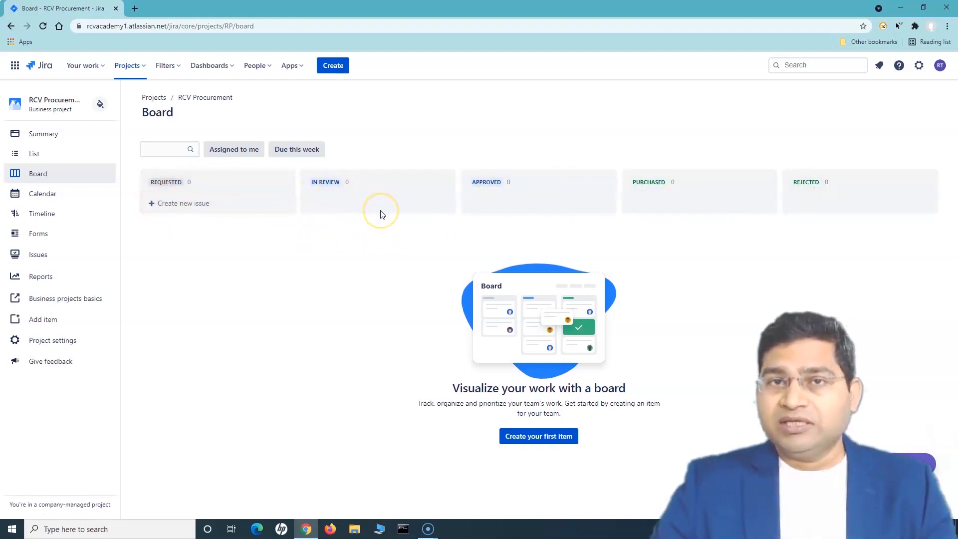
{"action": "left_click", "coordinate": [131, 66]}
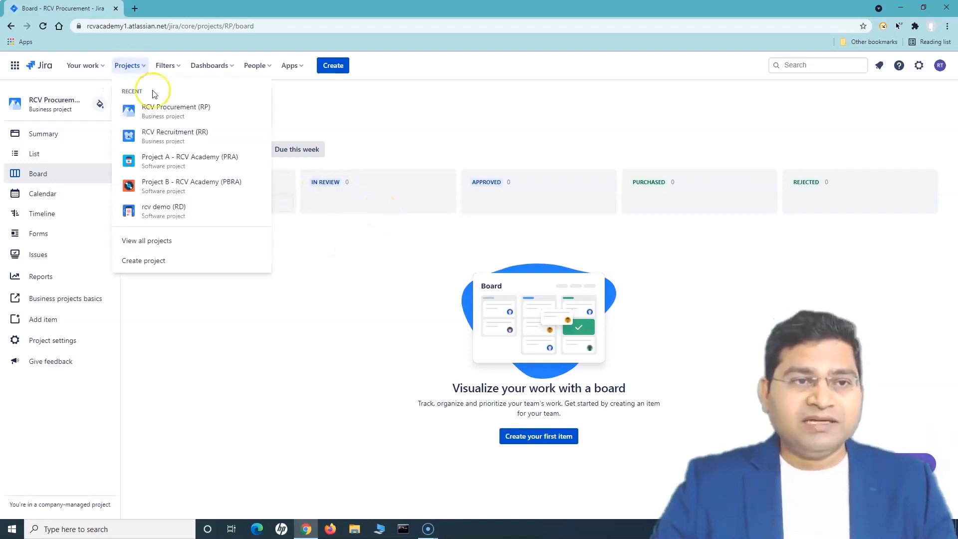
{"action": "left_click", "coordinate": [196, 135]}
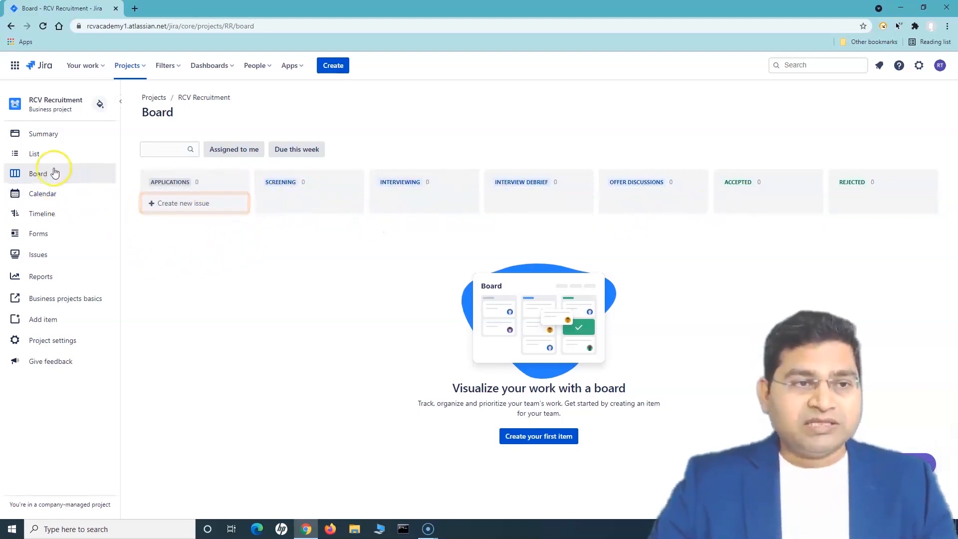
View the RCV Recruitment project's calendar, timeline and forms pages.
{"action": "left_click", "coordinate": [60, 198]}
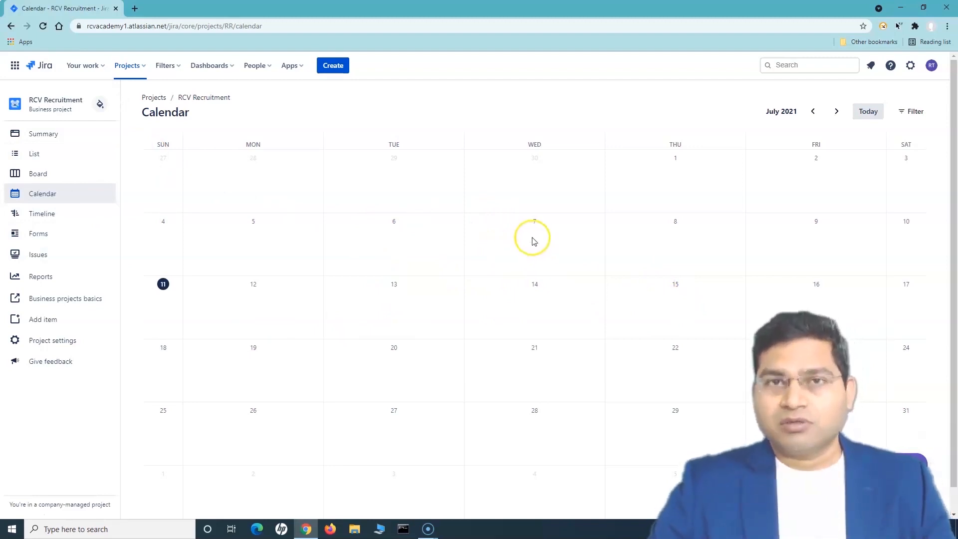
{"action": "left_click", "coordinate": [58, 218]}
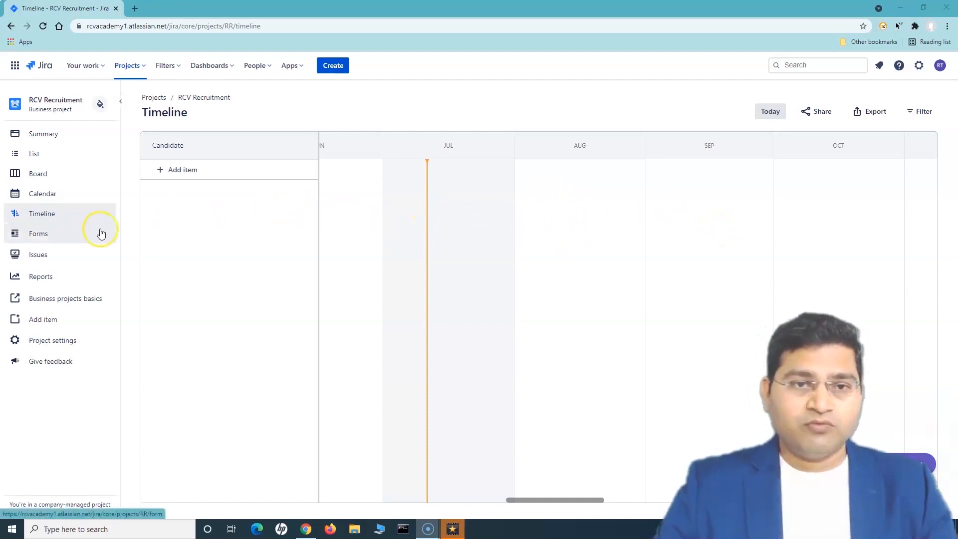
{"action": "left_click", "coordinate": [76, 239]}
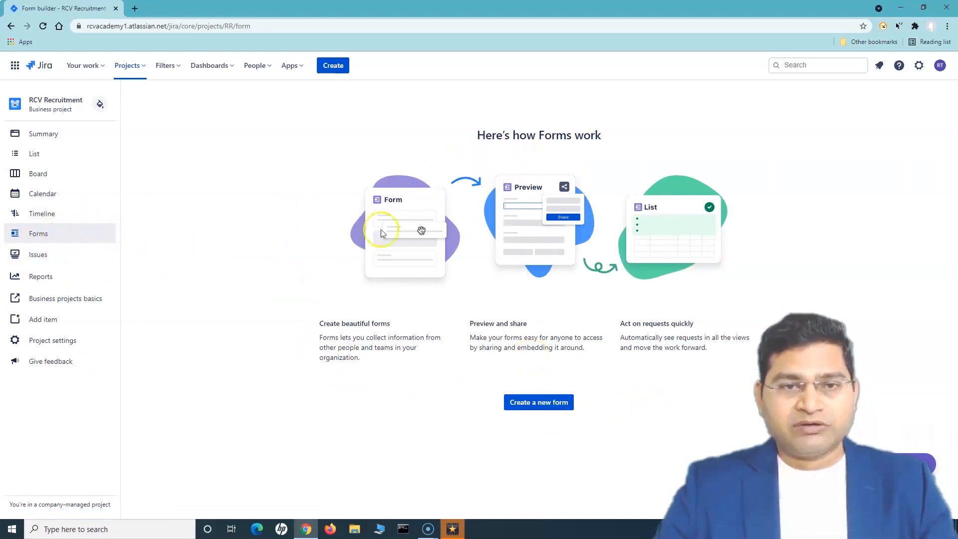
Examine the RCV Recruitment project's issue search in JQL and basic modes, and open its overview of all reports.
{"action": "left_click", "coordinate": [44, 263]}
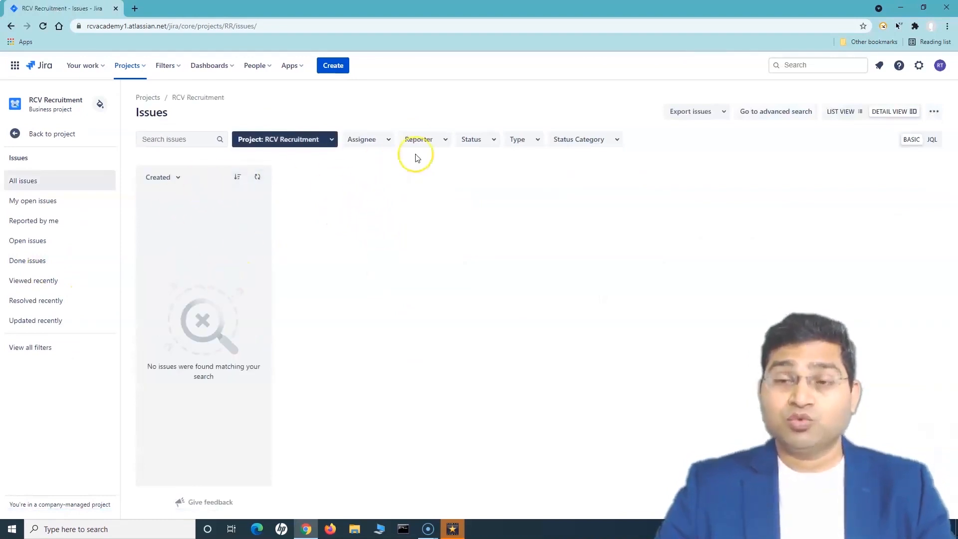
{"action": "left_click", "coordinate": [931, 141]}
{"action": "left_click", "coordinate": [912, 142]}
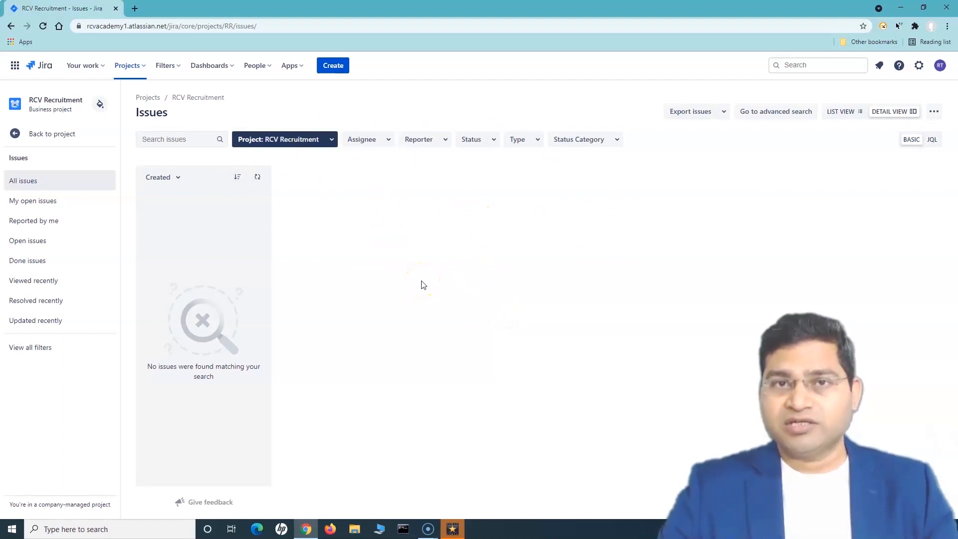
{"action": "left_click", "coordinate": [15, 134]}
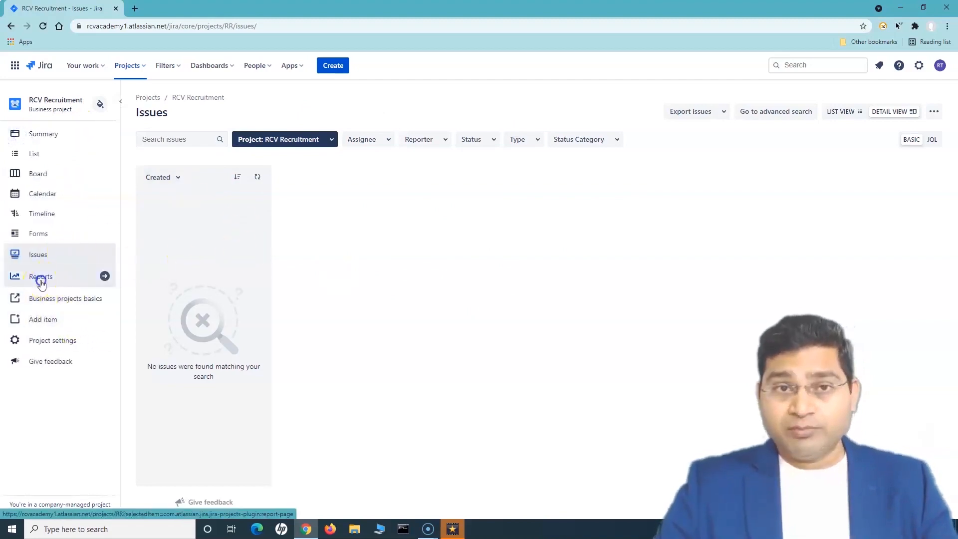
{"action": "left_click", "coordinate": [41, 280]}
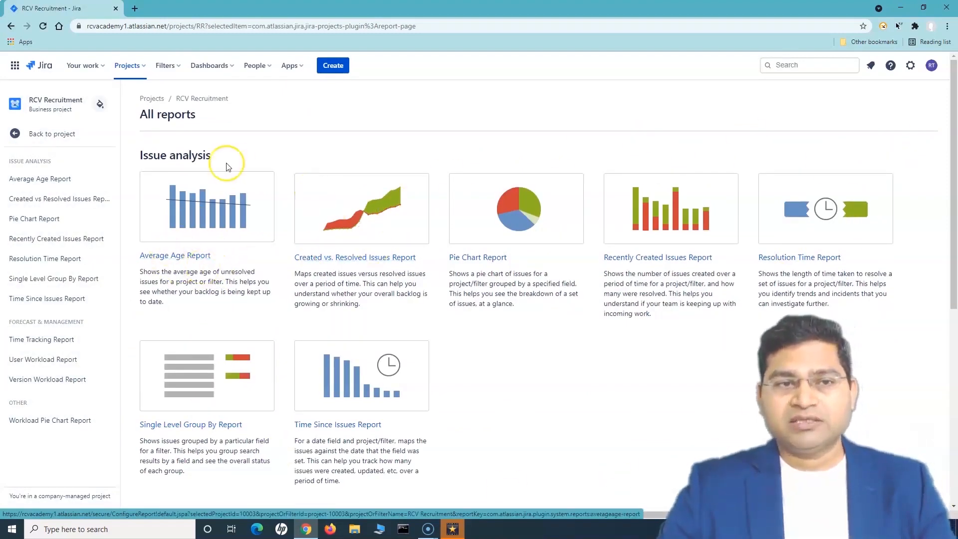
Examine the report types in the RCV Recruitment project's overview of all reports, and return to the project navigation.
{"action": "scroll", "coordinate": [344, 387], "scroll_direction": "down", "scroll_amount": 6}
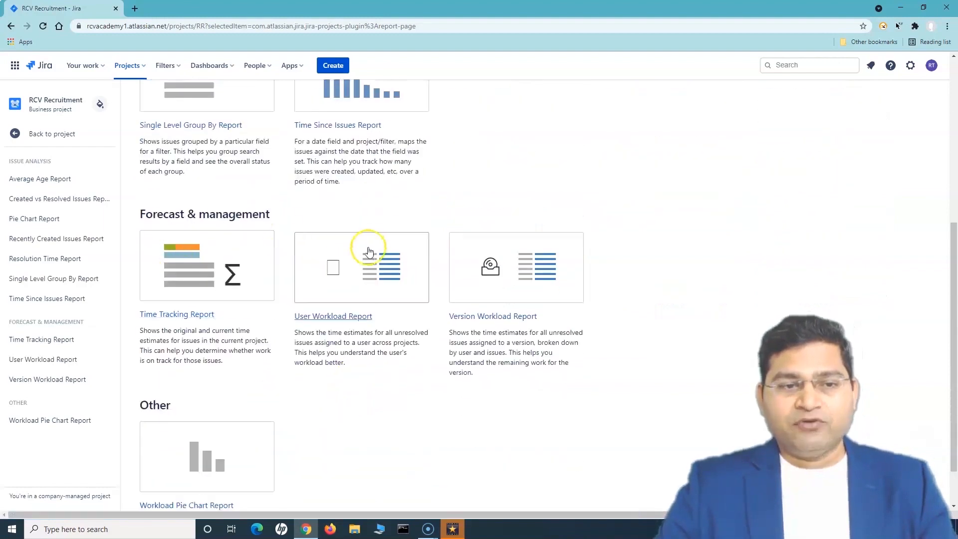
{"action": "scroll", "coordinate": [322, 432], "scroll_direction": "down", "scroll_amount": 1}
{"action": "scroll", "coordinate": [319, 388], "scroll_direction": "up", "scroll_amount": 5}
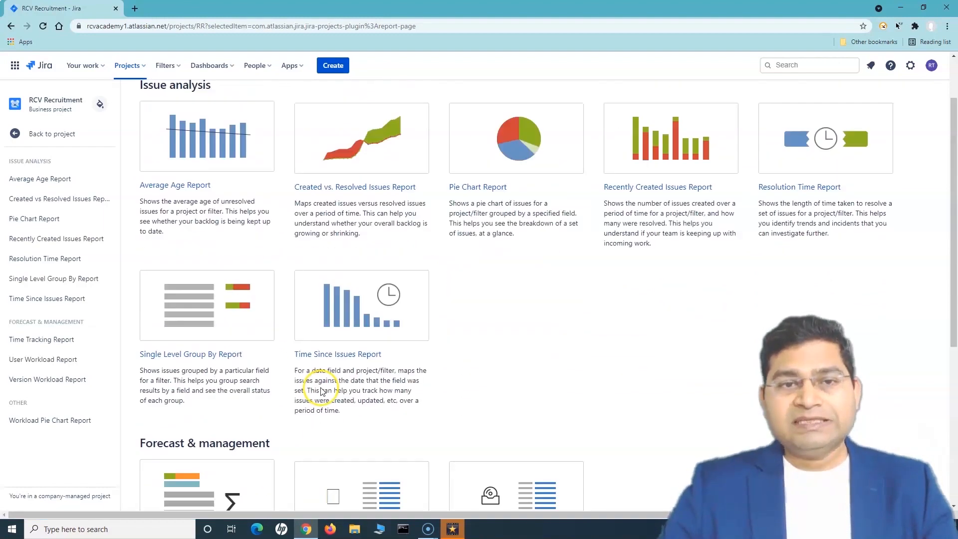
{"action": "scroll", "coordinate": [403, 404], "scroll_direction": "up", "scroll_amount": 1}
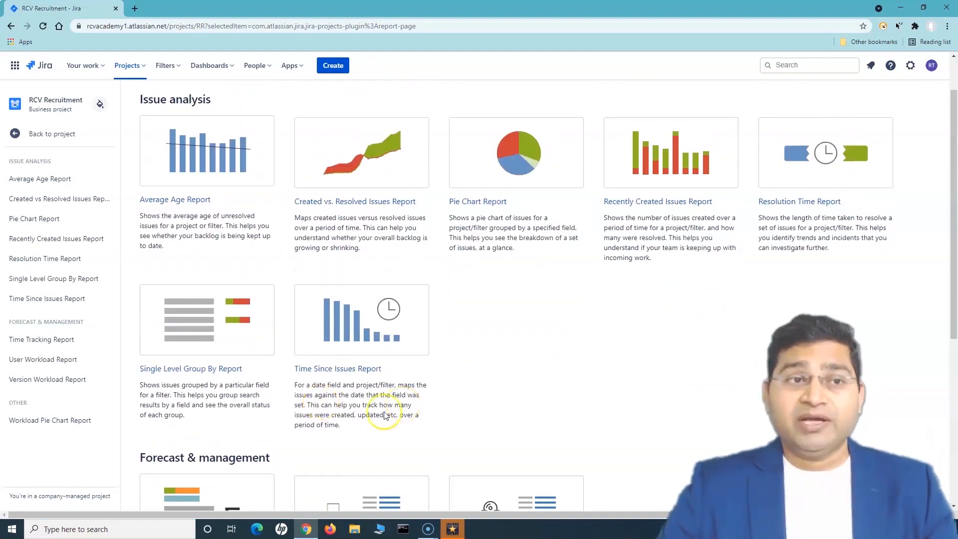
{"action": "scroll", "coordinate": [397, 408], "scroll_direction": "up", "scroll_amount": 1}
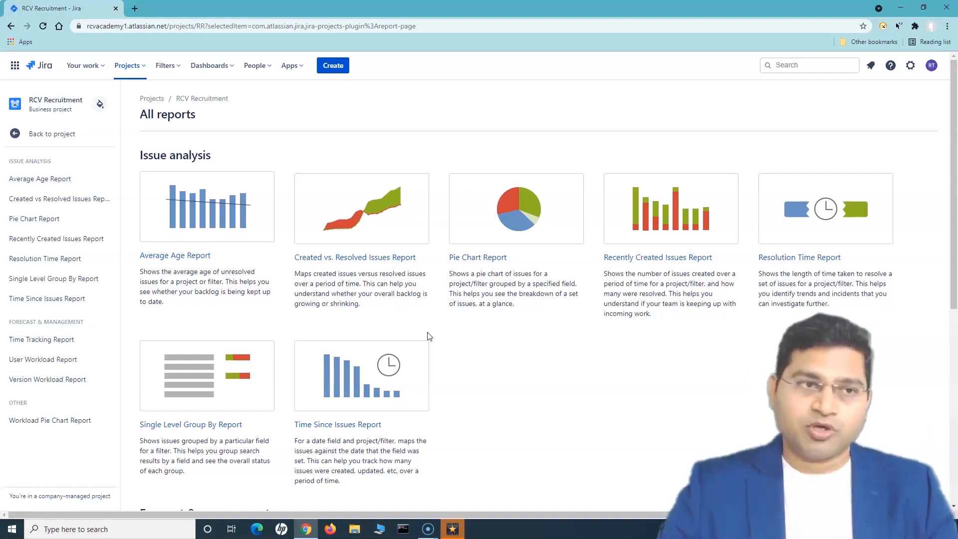
{"action": "left_click", "coordinate": [49, 134]}
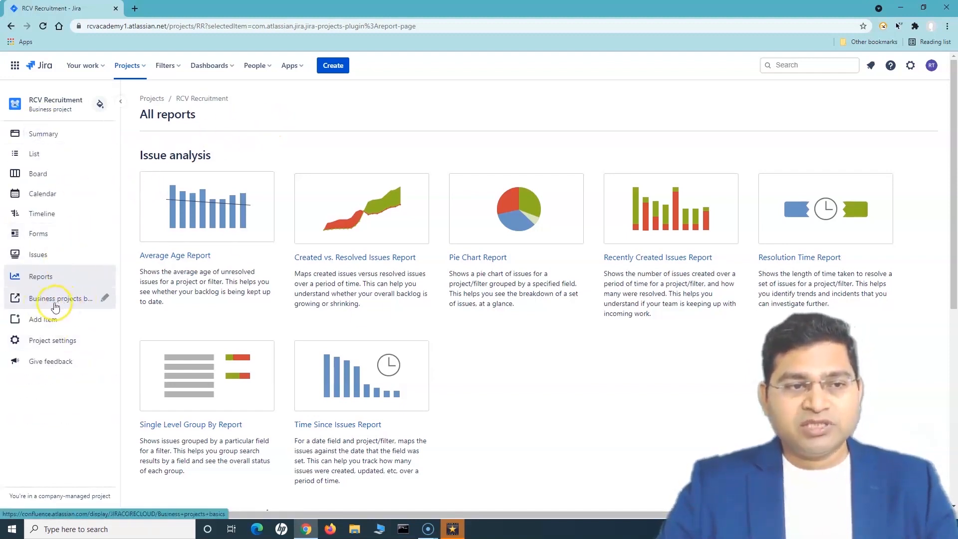
Read the Business projects basics support page on how teams use Jira Work Management Cloud, and return to the RCV Recruitment project.
{"action": "left_click", "coordinate": [91, 306]}
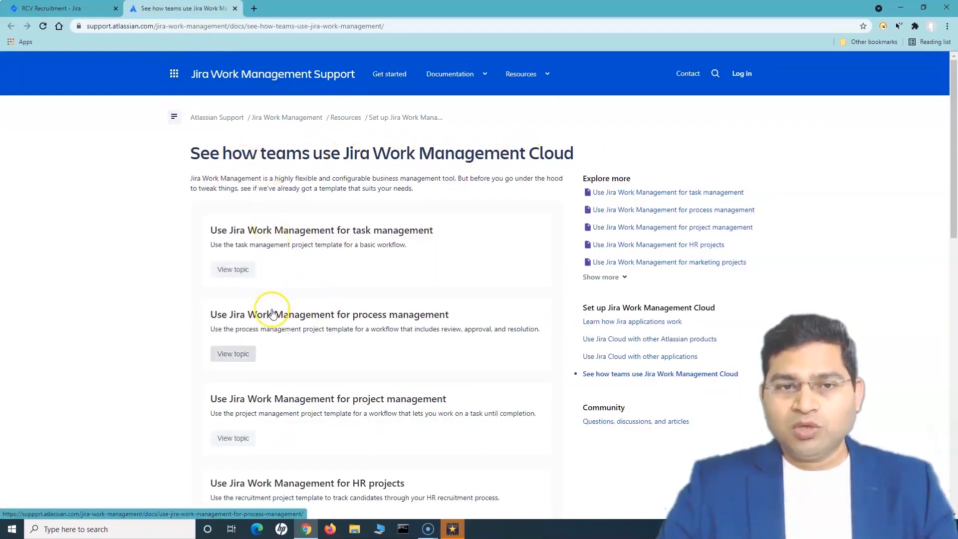
{"action": "scroll", "coordinate": [271, 314], "scroll_direction": "down", "scroll_amount": 4}
{"action": "scroll", "coordinate": [292, 374], "scroll_direction": "up", "scroll_amount": 2}
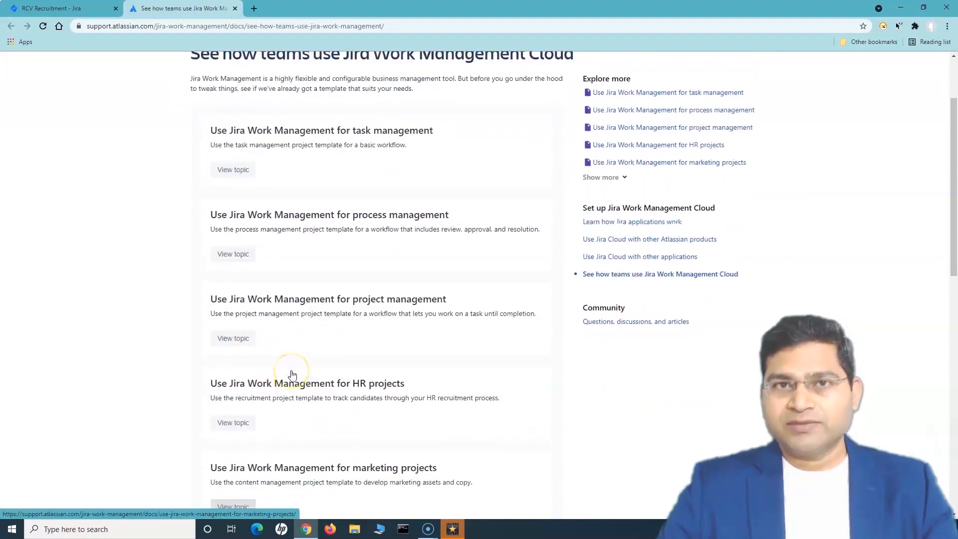
{"action": "left_click", "coordinate": [60, 8]}
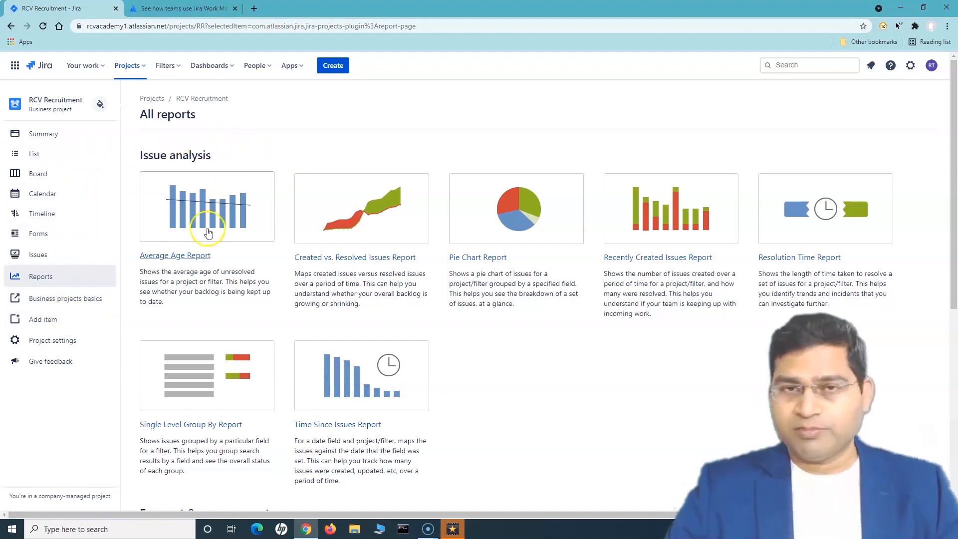
View the form for adding a shortcut and cancel it, and view the project settings details before returning to the project.
{"action": "left_click", "coordinate": [44, 320]}
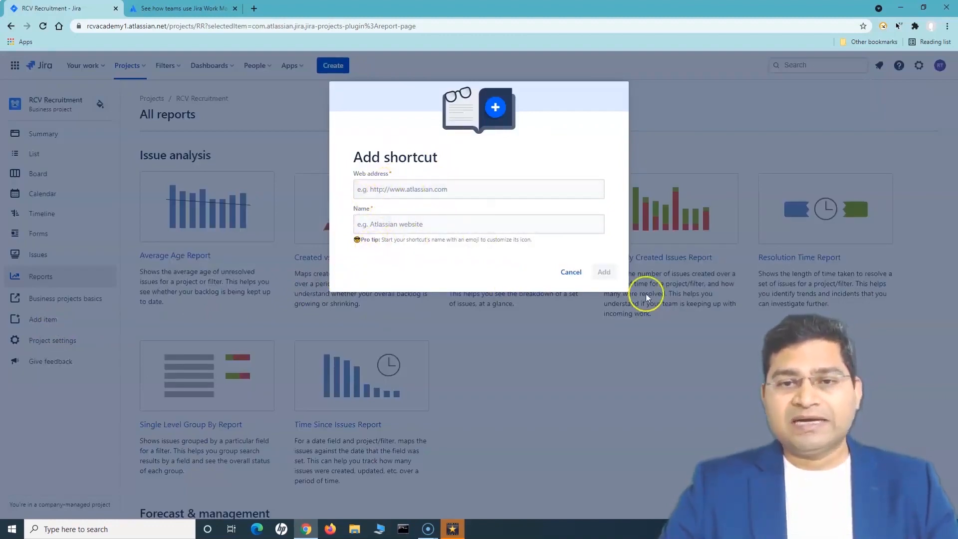
{"action": "left_click", "coordinate": [363, 189]}
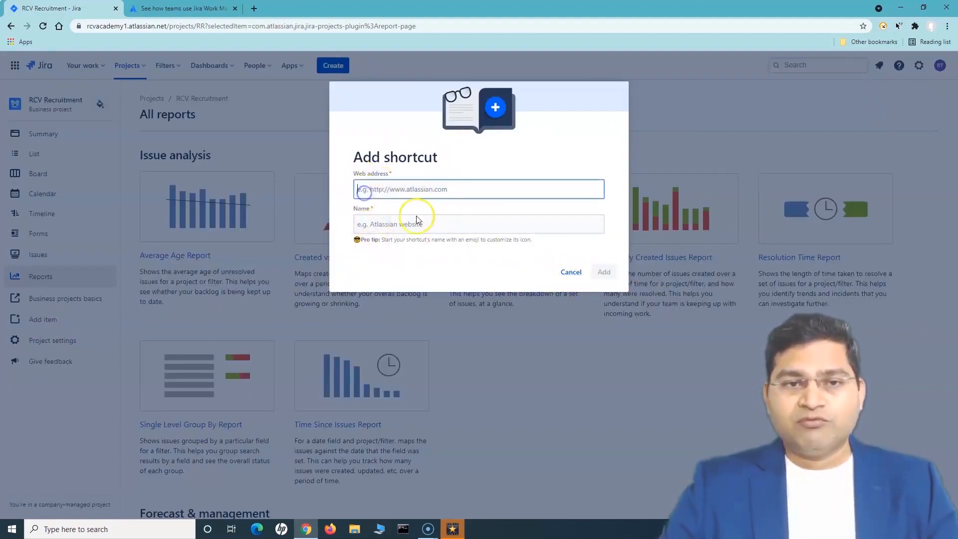
{"action": "left_click", "coordinate": [573, 274]}
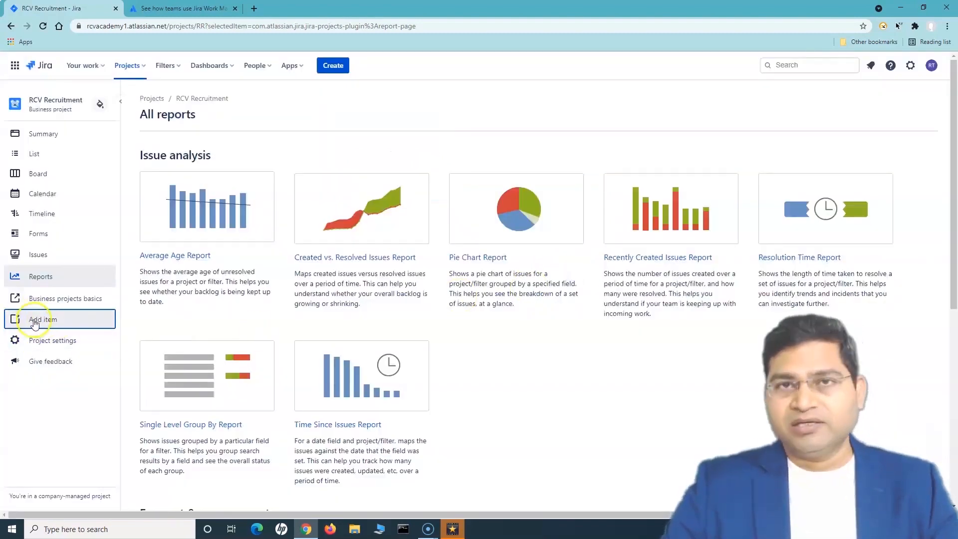
{"action": "left_click", "coordinate": [54, 345]}
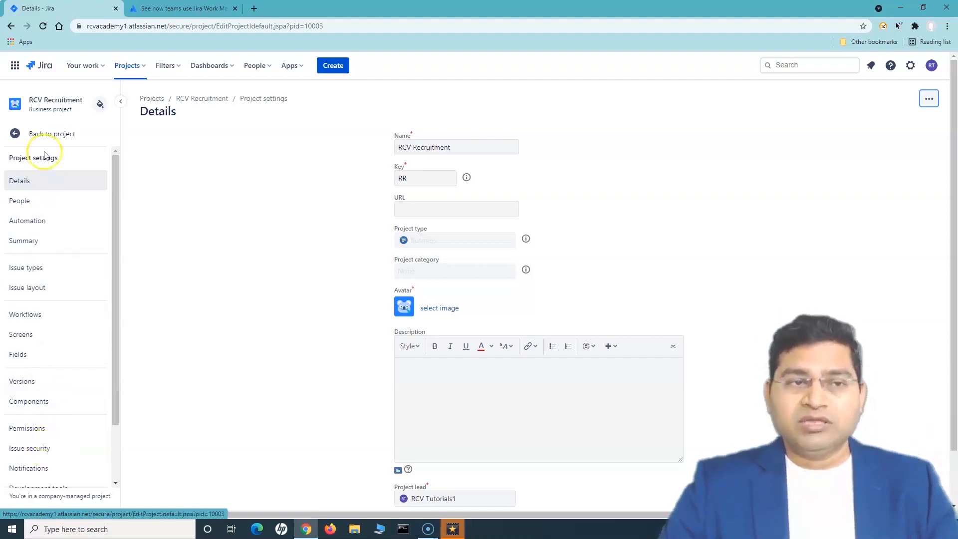
{"action": "left_click", "coordinate": [20, 133]}
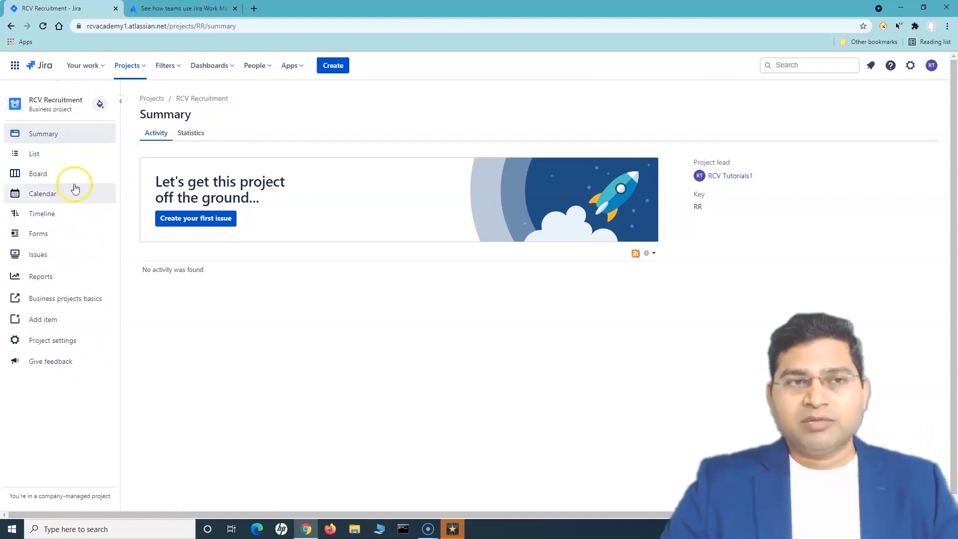
View the recent items under Your work and the list of recent projects.
{"action": "left_click", "coordinate": [99, 68]}
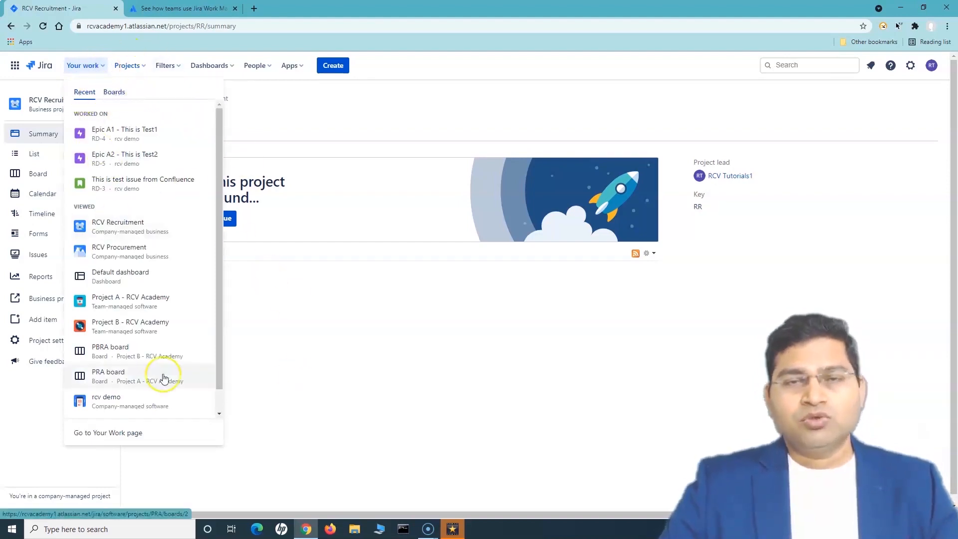
{"action": "left_click", "coordinate": [363, 379]}
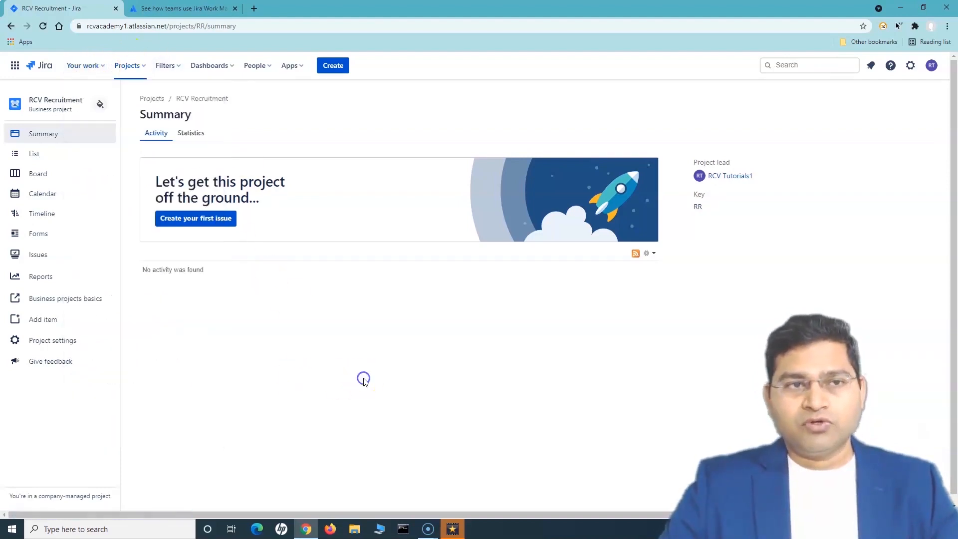
{"action": "left_click", "coordinate": [130, 66]}
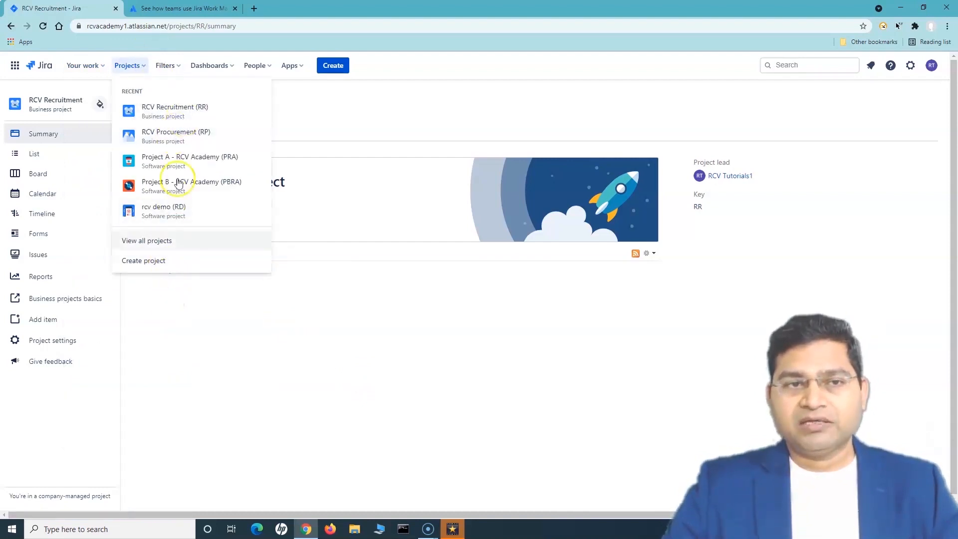
View the global filter options and the RCV Recruitment project's issues, and open the advanced issue search across all projects.
{"action": "left_click", "coordinate": [177, 68]}
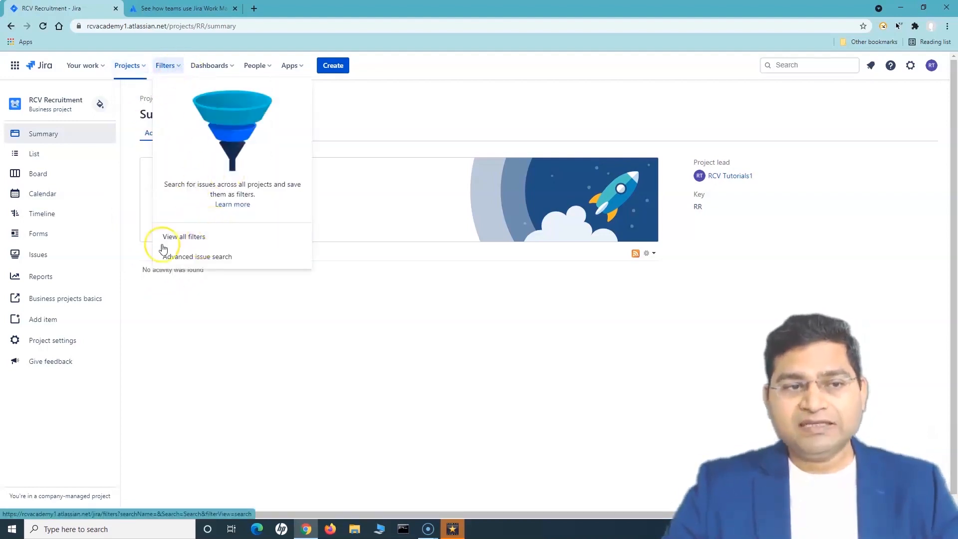
{"action": "left_click", "coordinate": [52, 258]}
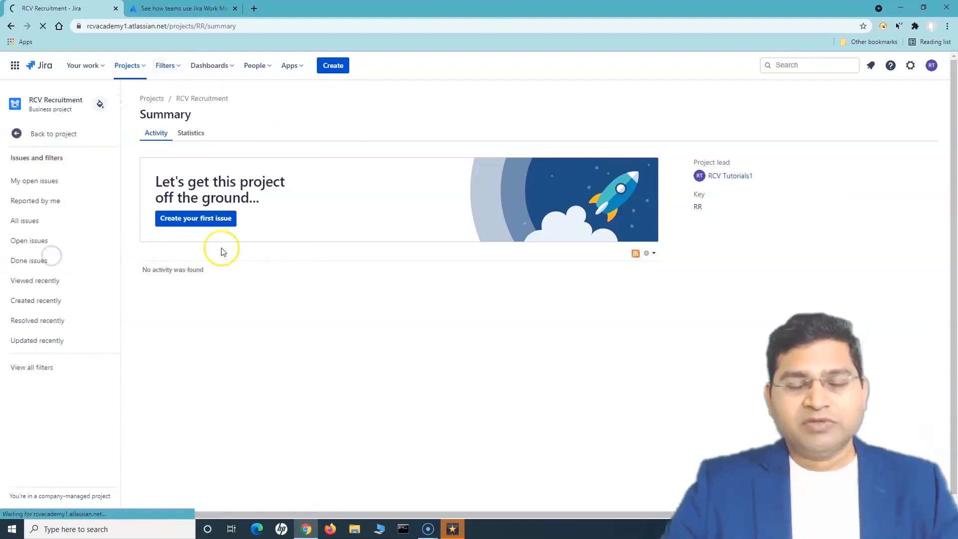
{"action": "left_click", "coordinate": [176, 70]}
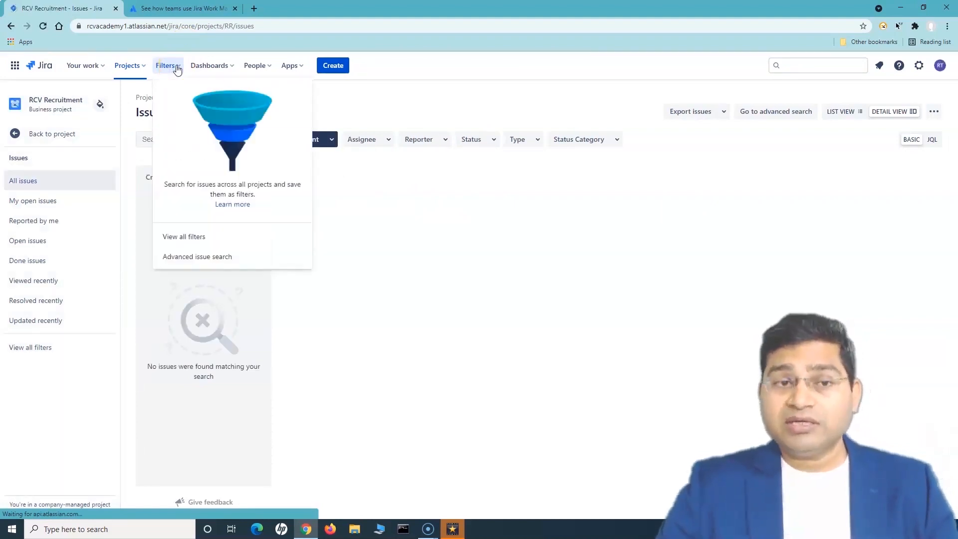
{"action": "left_click", "coordinate": [205, 261]}
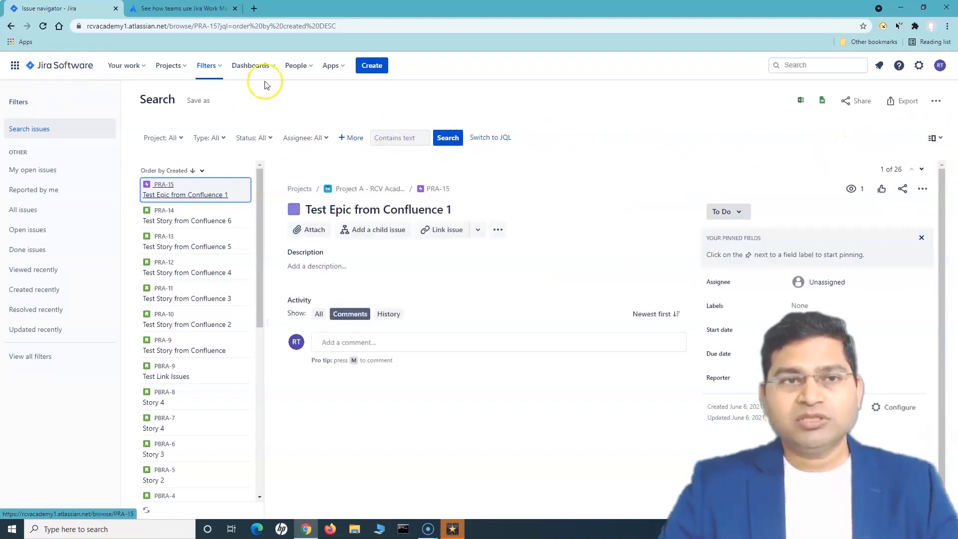
Return to the RCV Recruitment project's issues page and view the global filter options from there.
{"action": "left_click", "coordinate": [180, 65]}
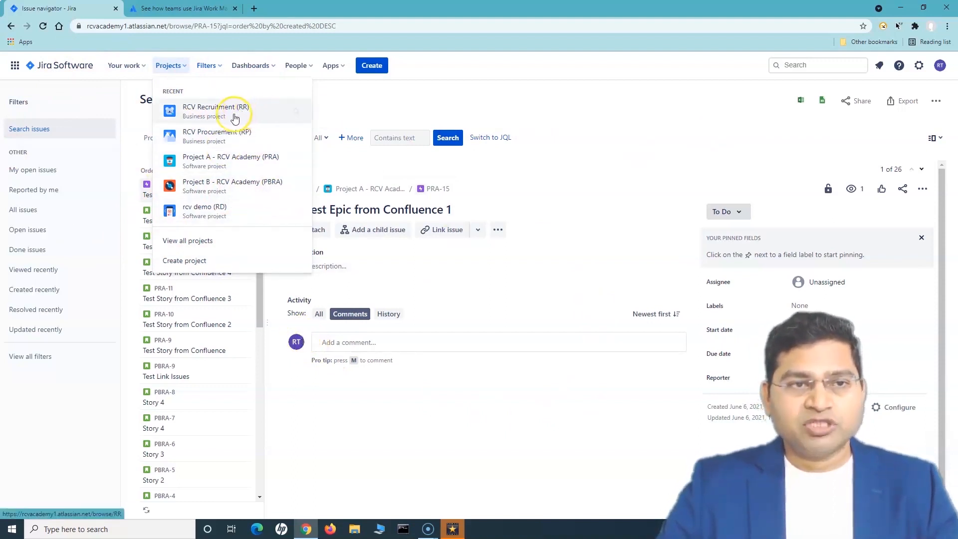
{"action": "left_click", "coordinate": [235, 118]}
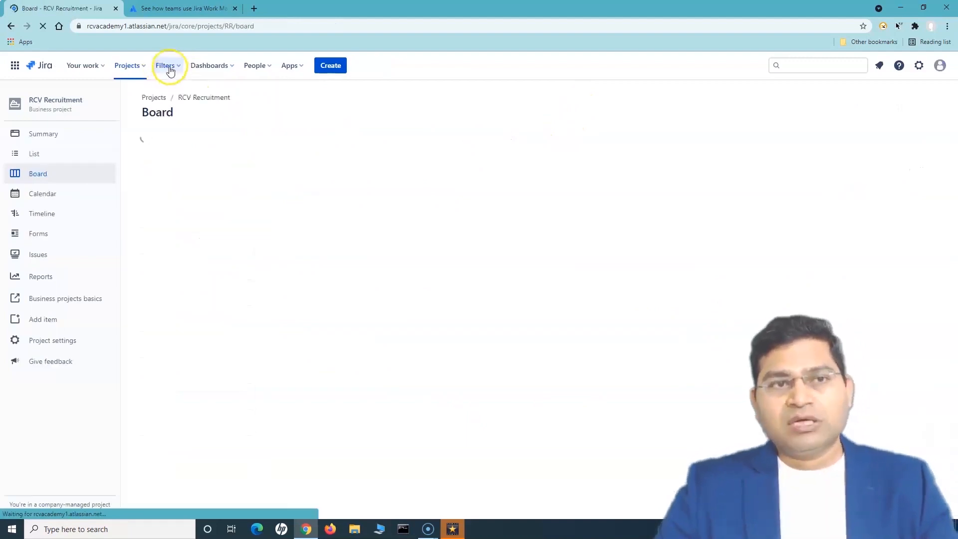
{"action": "left_click", "coordinate": [38, 256]}
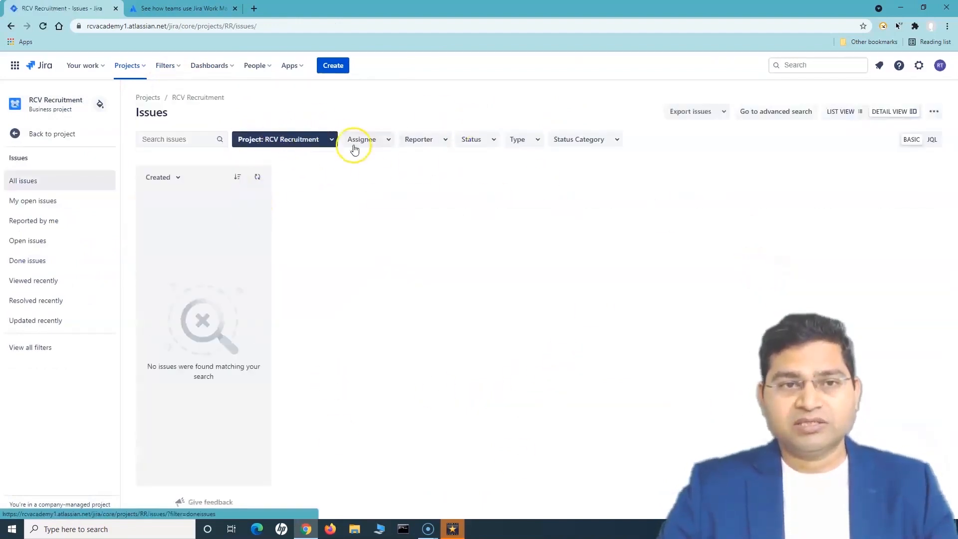
{"action": "left_click", "coordinate": [175, 67]}
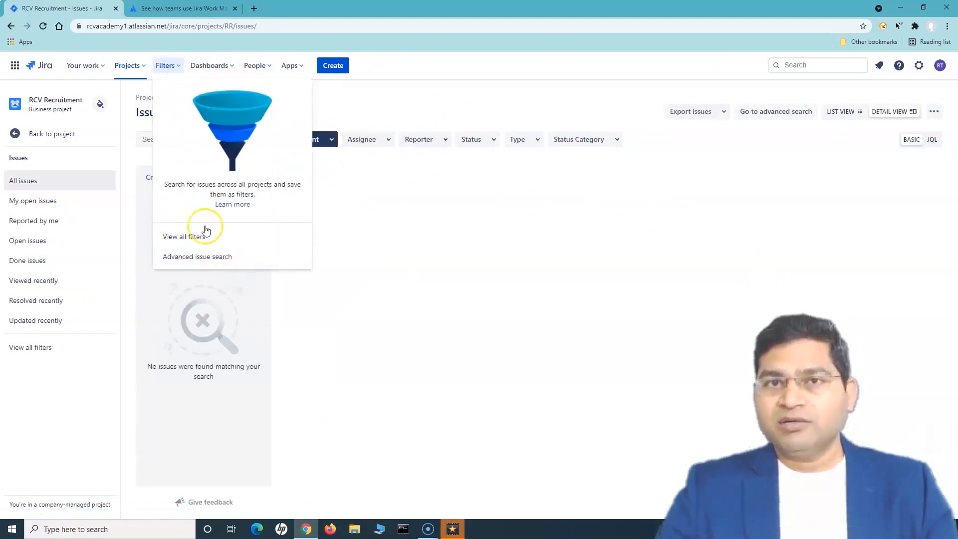
{"action": "left_click", "coordinate": [447, 105]}
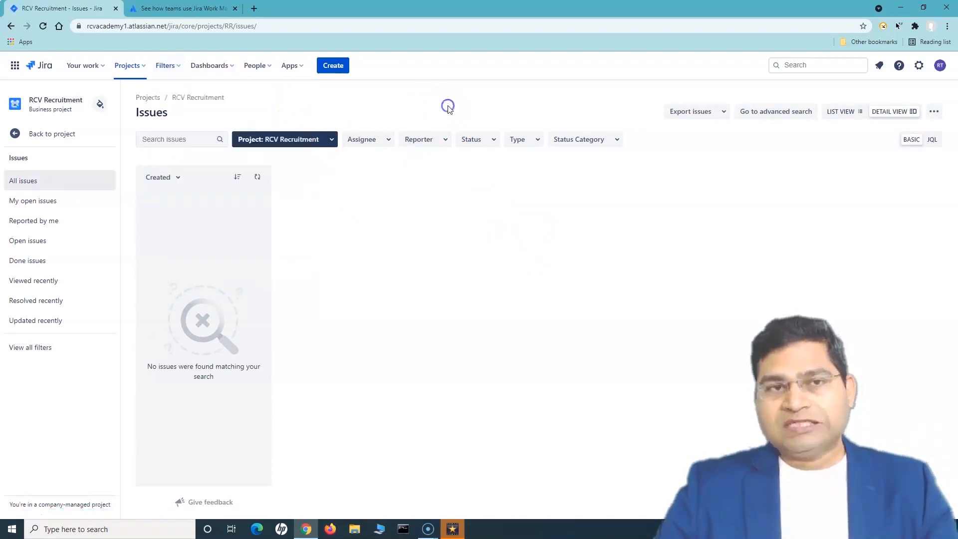
View the options offered for dashboards, people and apps without choosing any.
{"action": "left_click", "coordinate": [227, 66]}
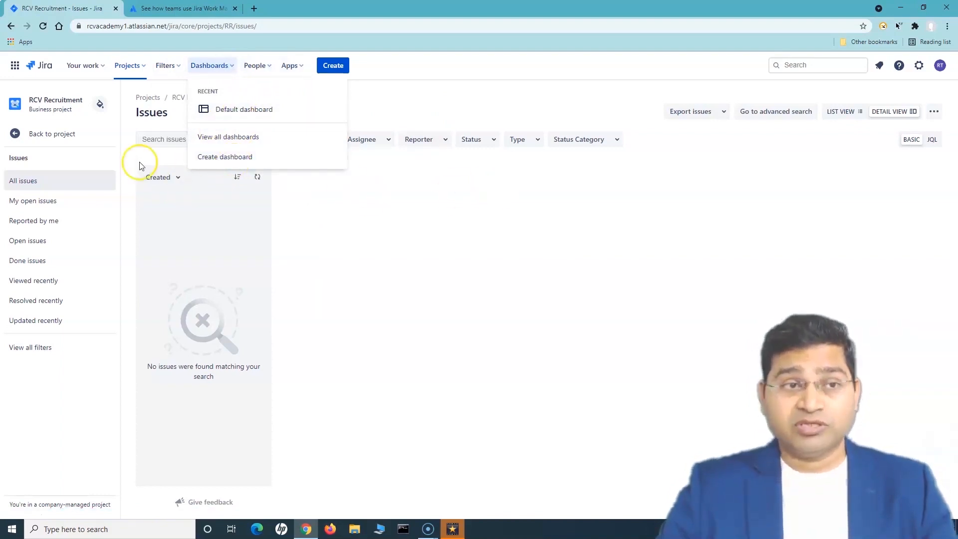
{"action": "left_click", "coordinate": [414, 226]}
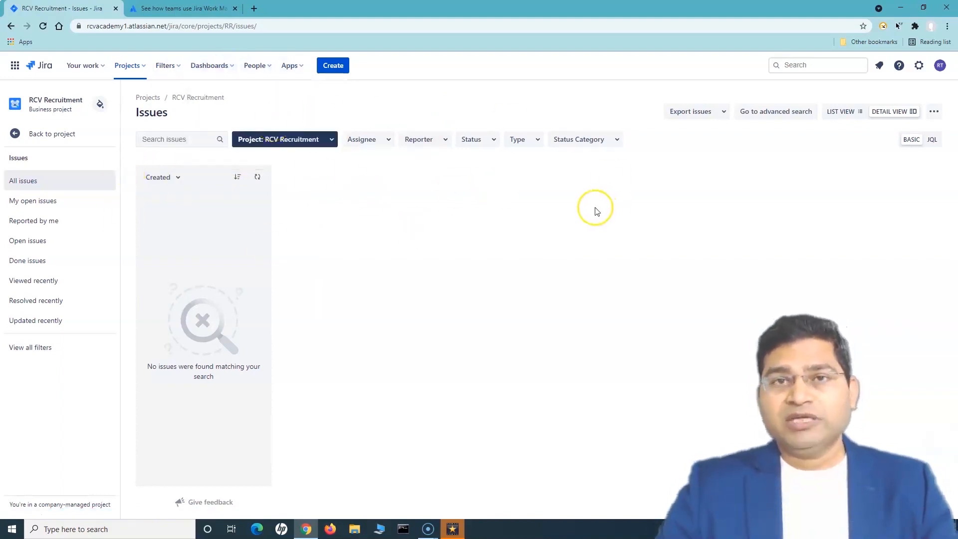
{"action": "left_click", "coordinate": [270, 71]}
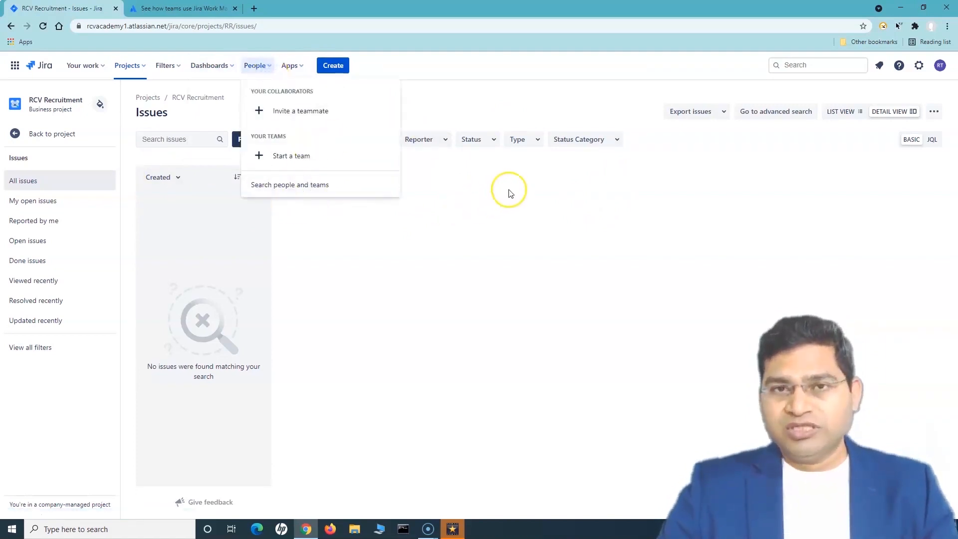
{"action": "left_click", "coordinate": [509, 191]}
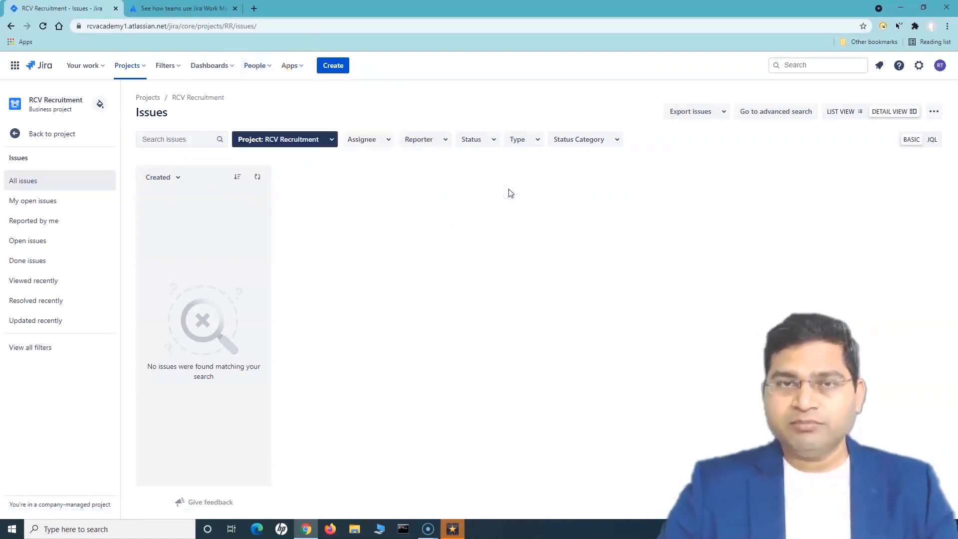
{"action": "left_click", "coordinate": [303, 69]}
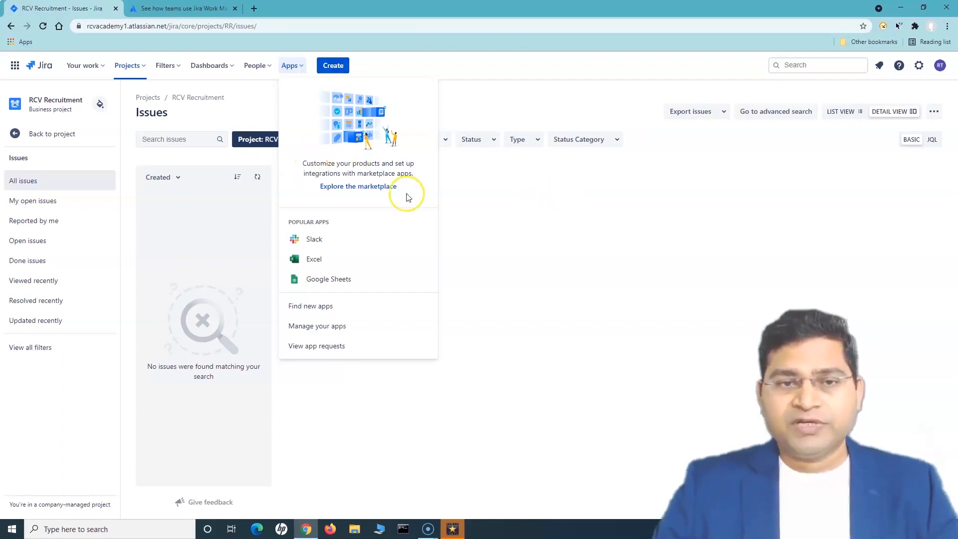
{"action": "left_click", "coordinate": [579, 70]}
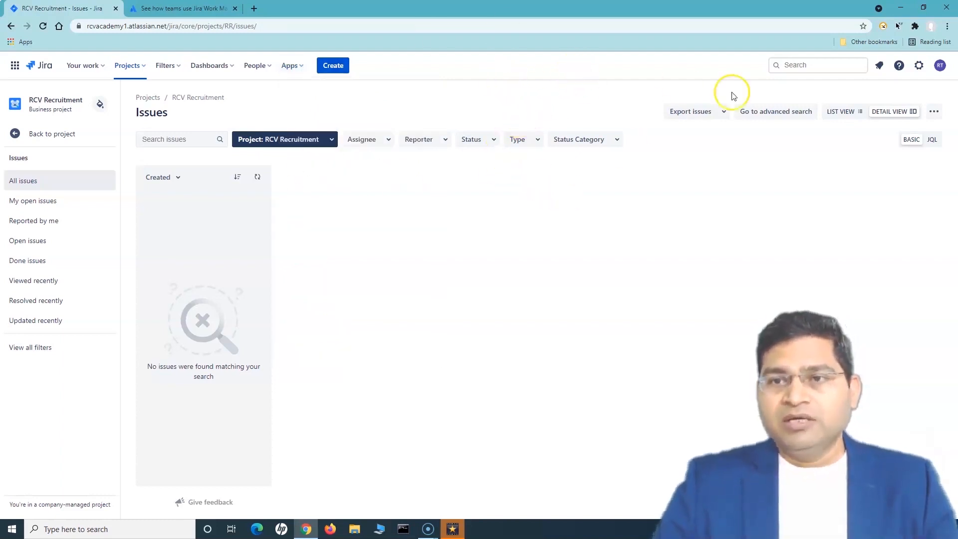
View the Jira settings categories, the notifications and the profile options, and close them.
{"action": "left_click", "coordinate": [921, 67]}
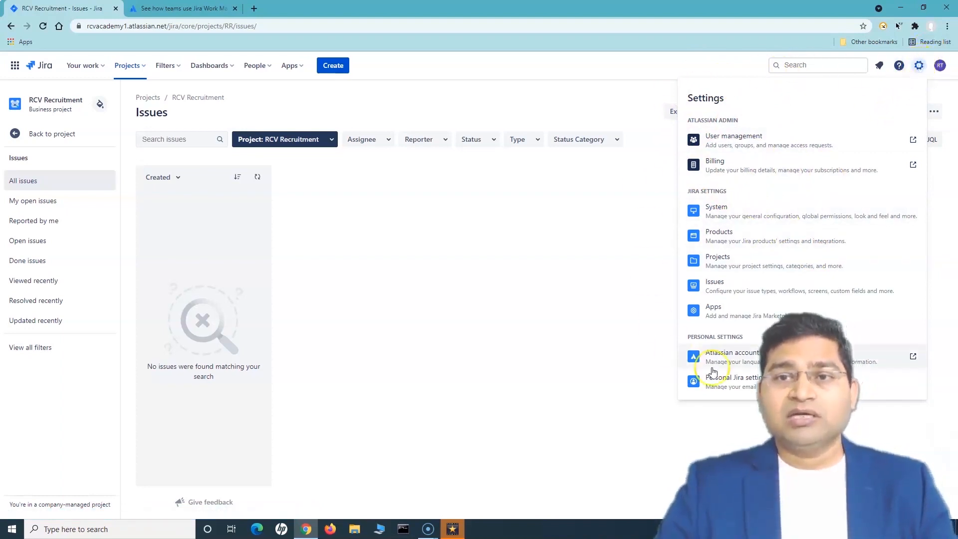
{"action": "left_click", "coordinate": [879, 66]}
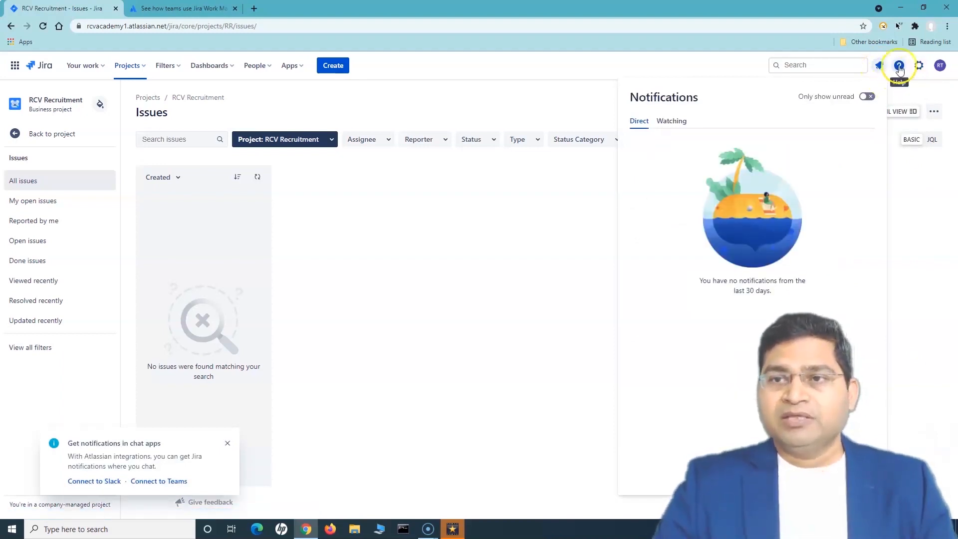
{"action": "left_click", "coordinate": [940, 65]}
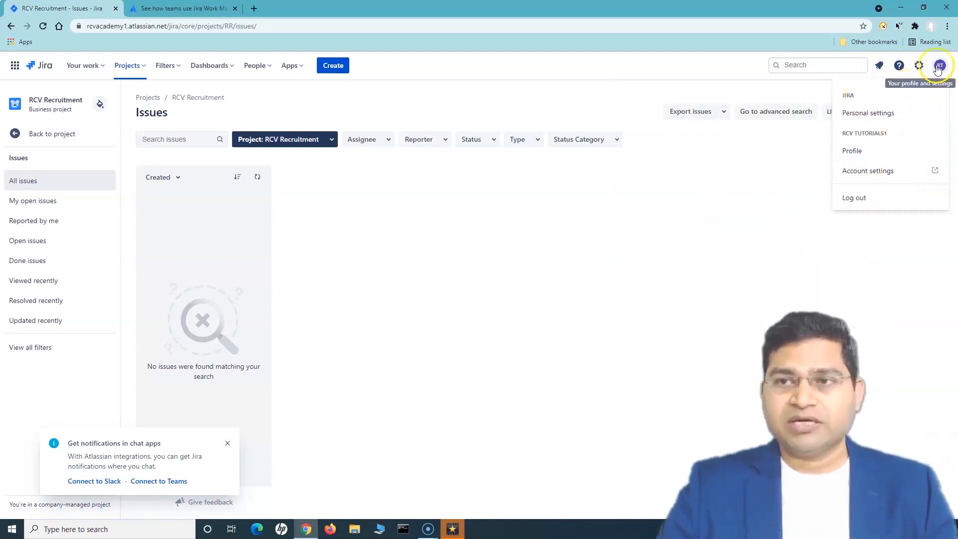
{"action": "left_click", "coordinate": [729, 200]}
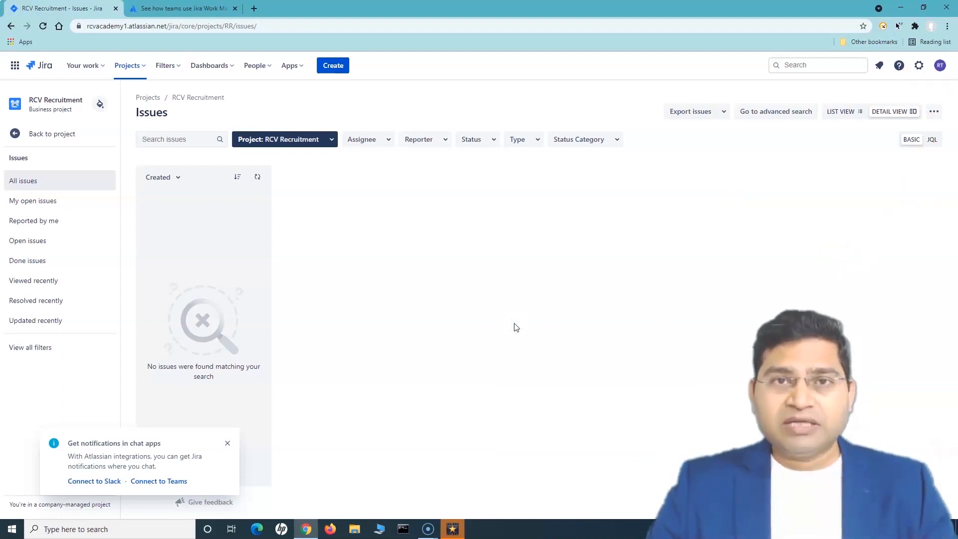
{"action": "left_click", "coordinate": [504, 316]}
{"action": "left_click", "coordinate": [480, 321]}
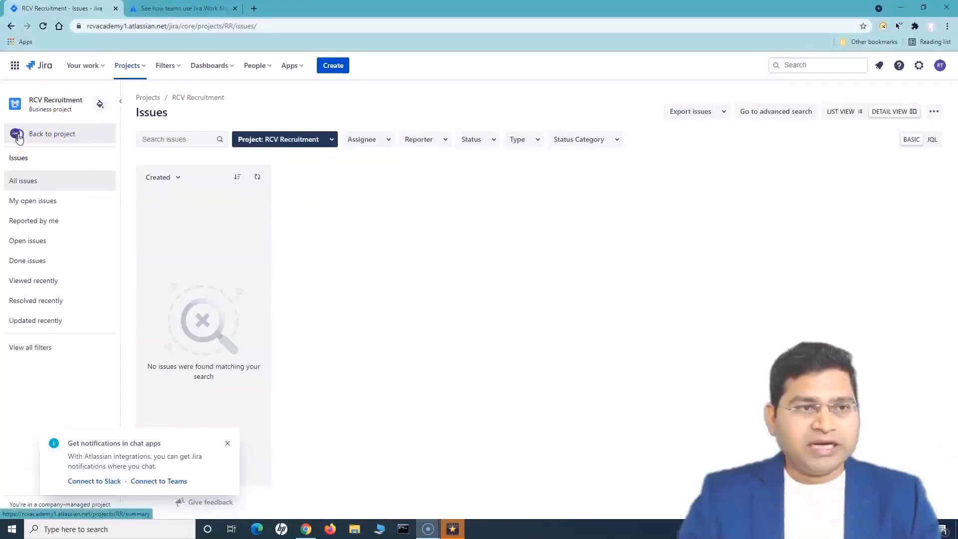
Return to the RCV Recruitment project, view its summary and open an empty new-item entry in its list.
{"action": "left_click", "coordinate": [17, 133]}
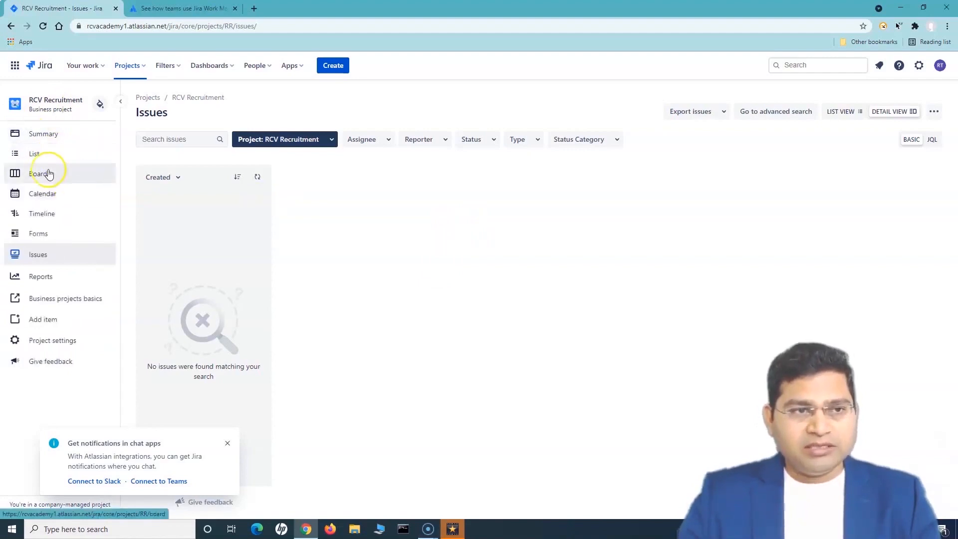
{"action": "left_click", "coordinate": [47, 134]}
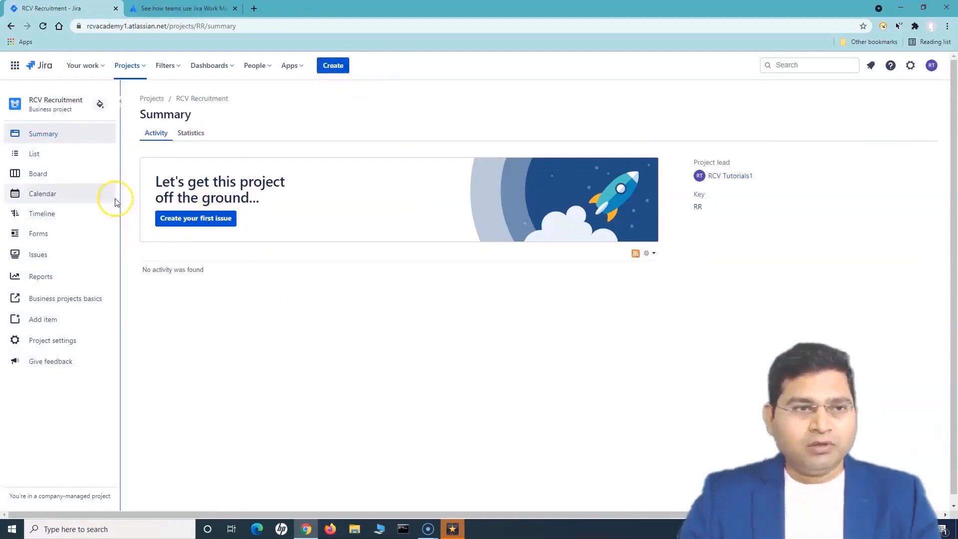
{"action": "left_click", "coordinate": [38, 156]}
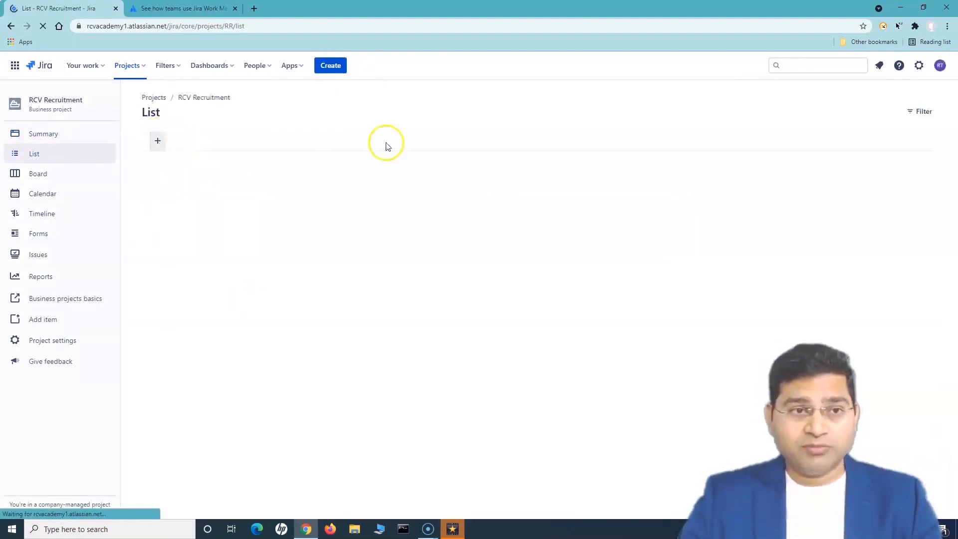
{"action": "left_click", "coordinate": [173, 183]}
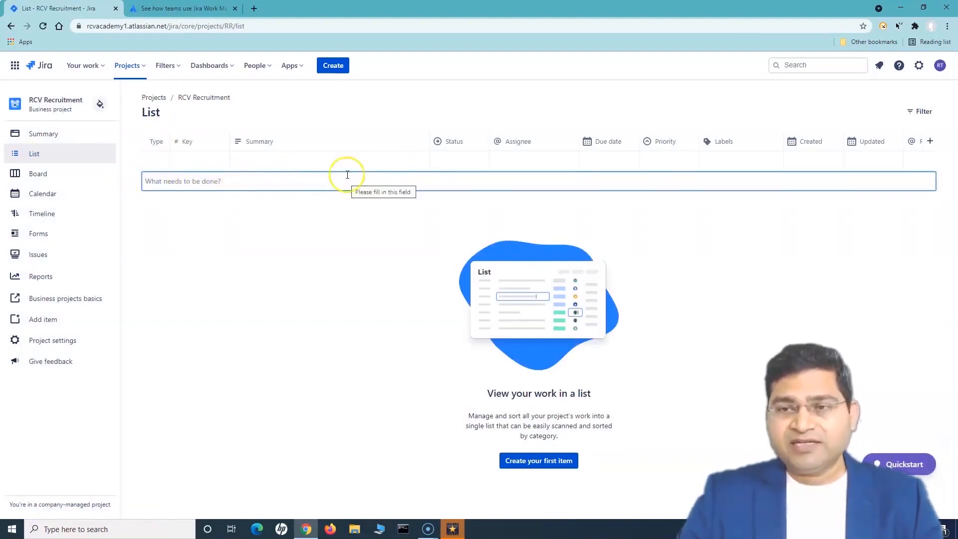
View the RCV Recruitment board and open an empty new-issue card in the Applications column.
{"action": "left_click", "coordinate": [32, 177]}
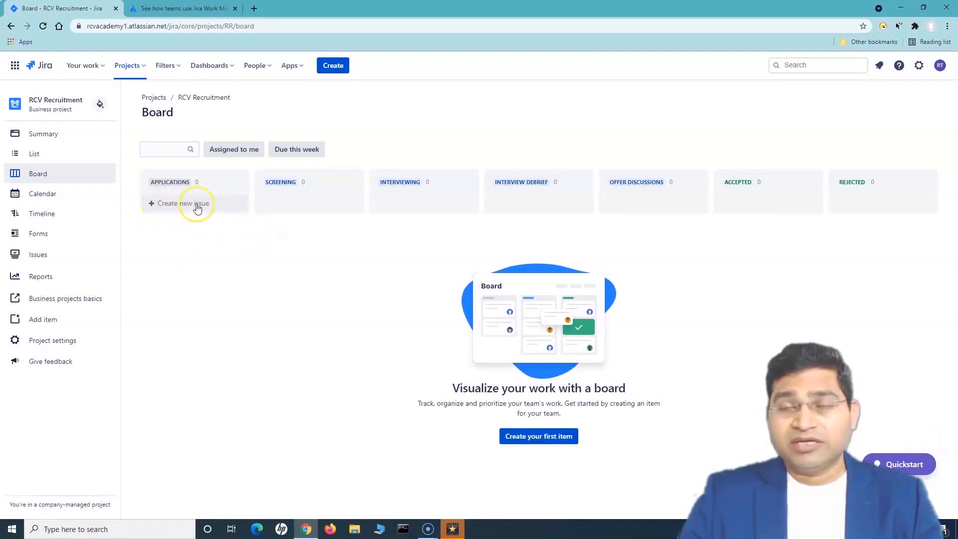
{"action": "left_click", "coordinate": [178, 208]}
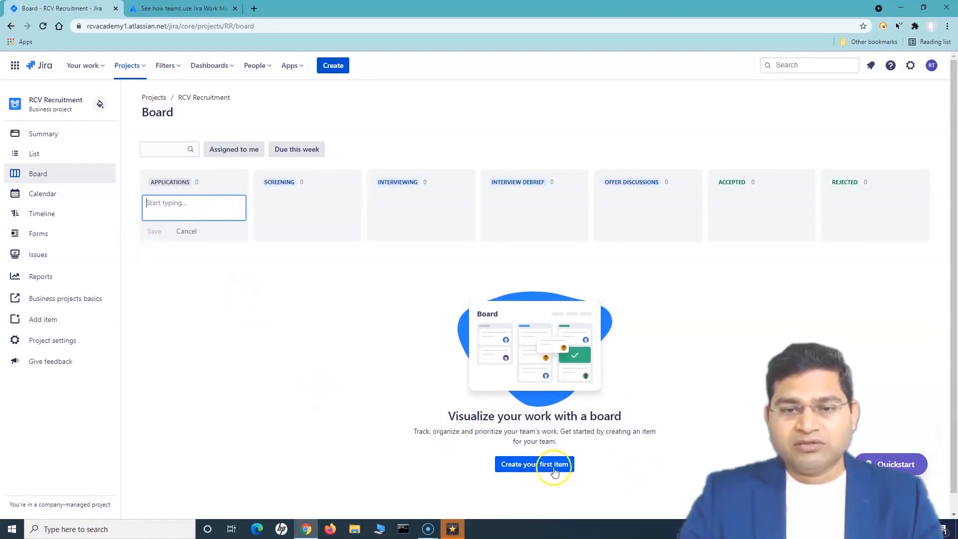
{"action": "left_click", "coordinate": [300, 392]}
{"action": "left_click", "coordinate": [533, 439]}
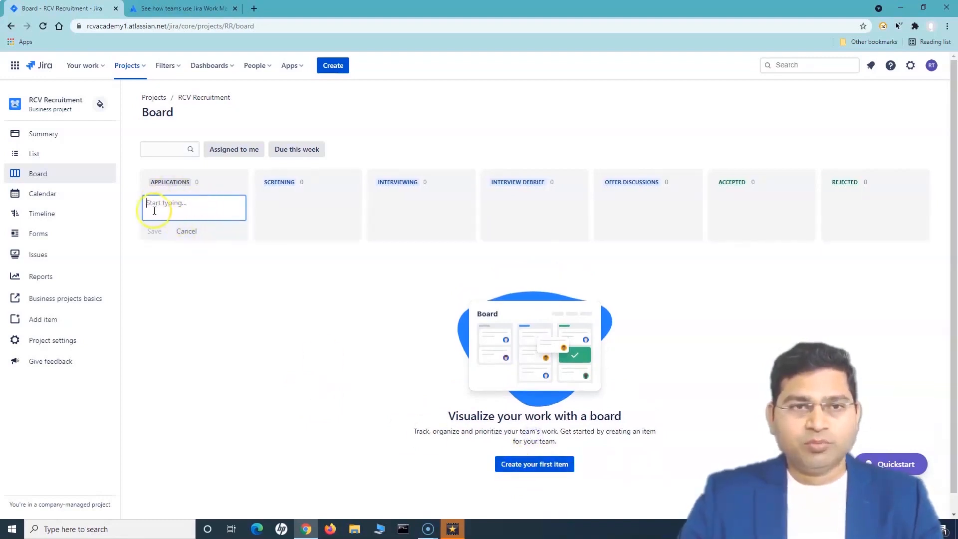
Open the global create-issue form, compare its custom and all-fields configurations, and cancel the form.
{"action": "left_click", "coordinate": [342, 66]}
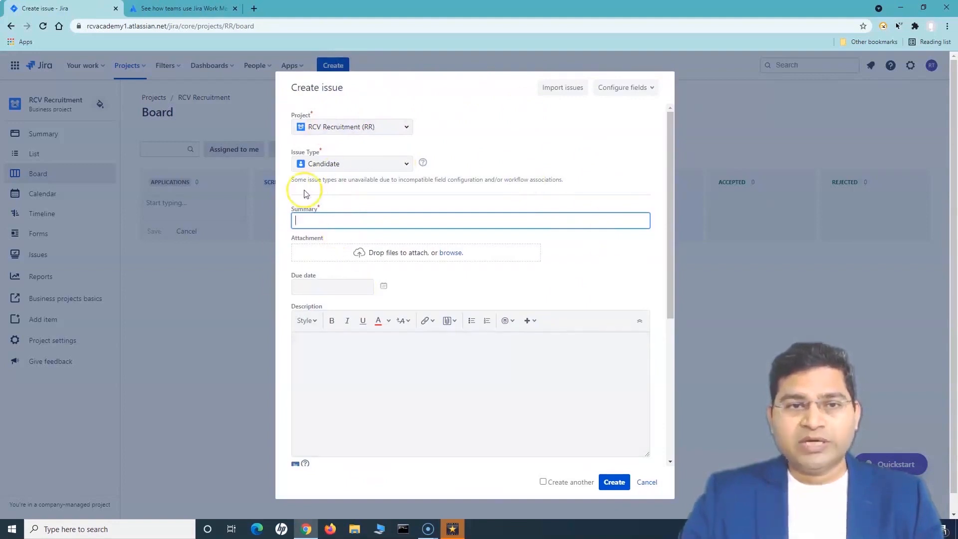
{"action": "left_click", "coordinate": [648, 88]}
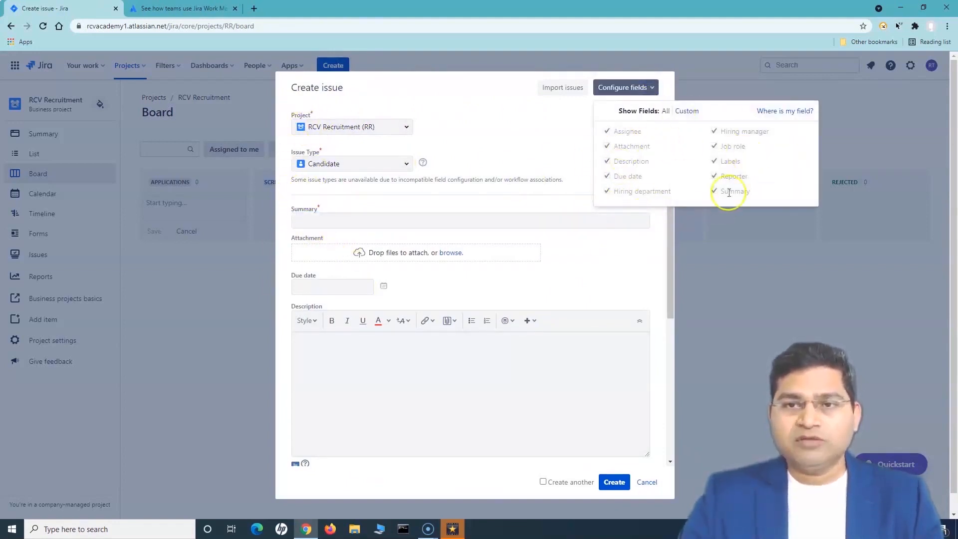
{"action": "left_click", "coordinate": [686, 111]}
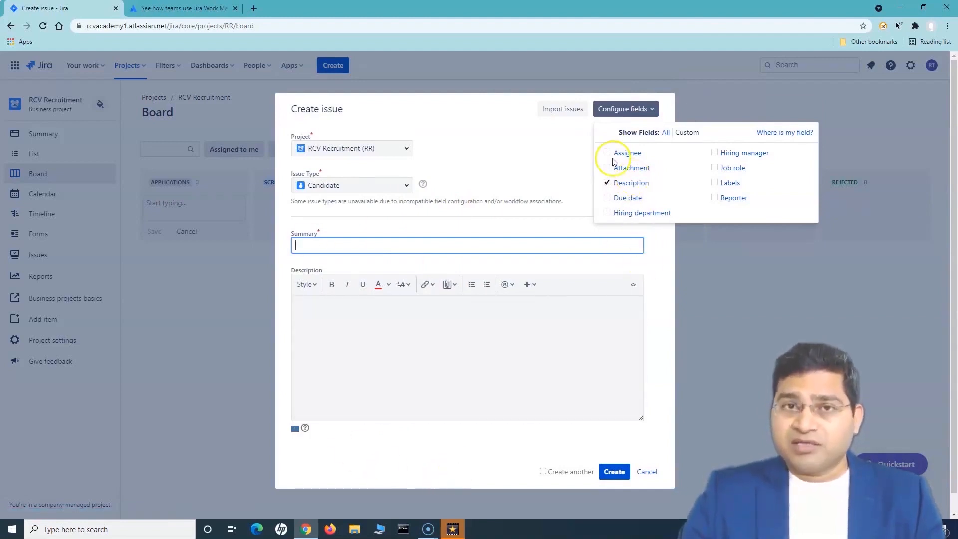
{"action": "left_click", "coordinate": [665, 133]}
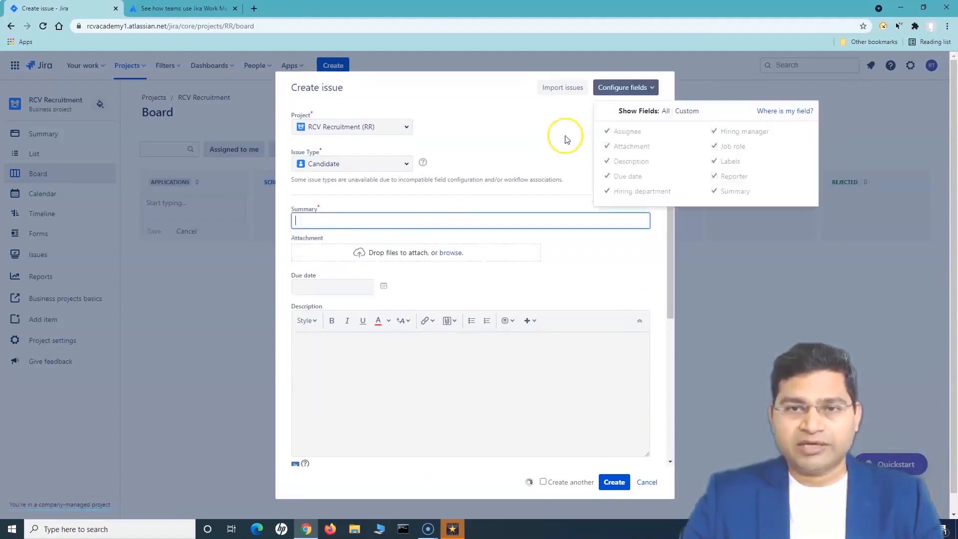
{"action": "left_click", "coordinate": [646, 482]}
View the project calendar and open the create-issue form from 6 July and from 7 July, cancelling it each time.
{"action": "left_click", "coordinate": [46, 200]}
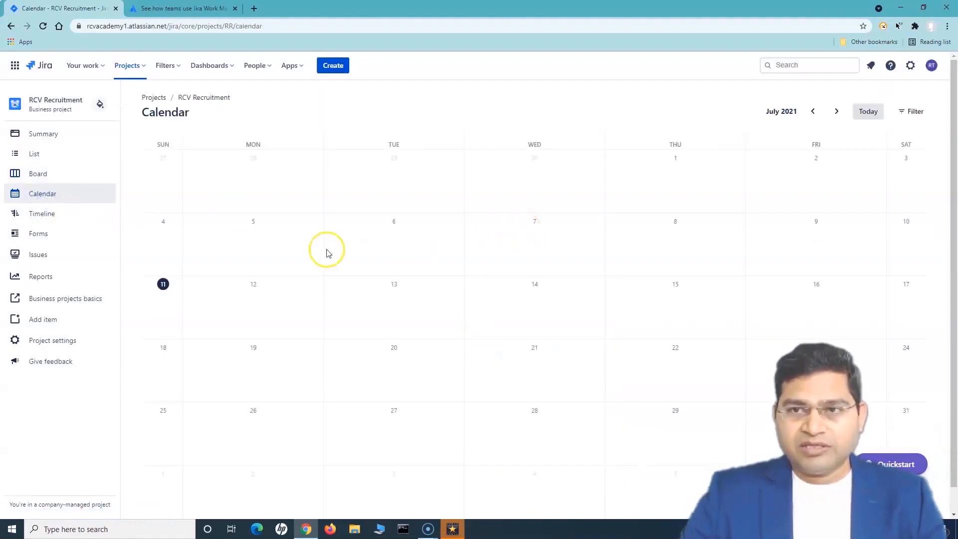
{"action": "left_click", "coordinate": [389, 241]}
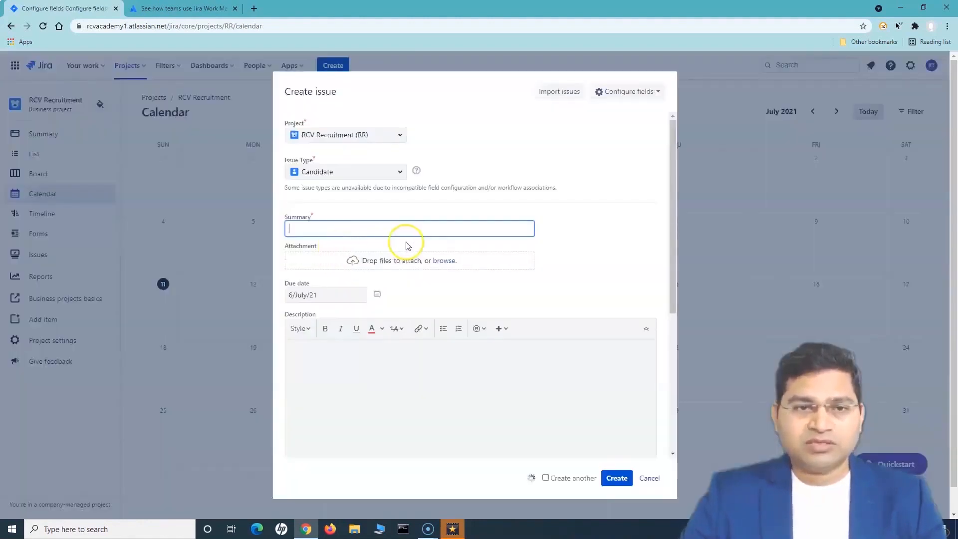
{"action": "left_click", "coordinate": [650, 478]}
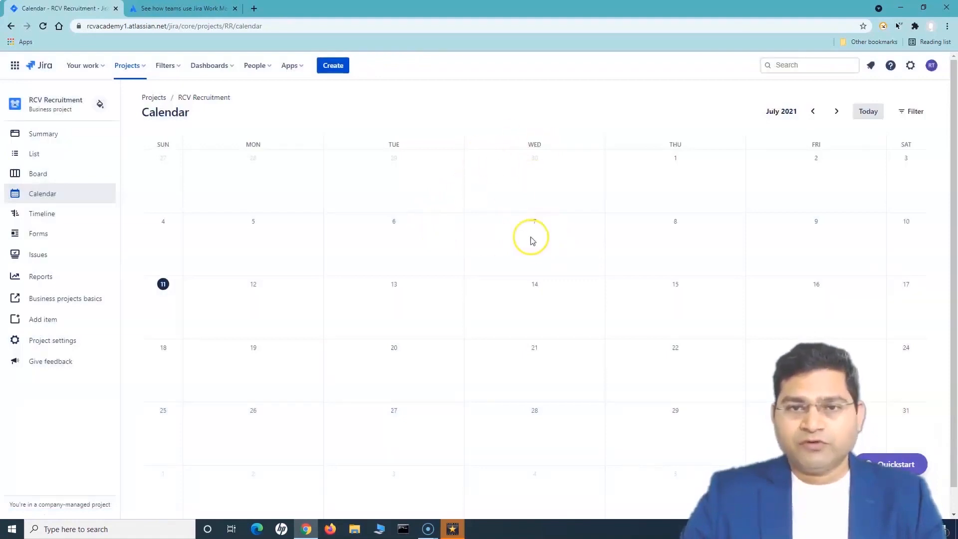
{"action": "left_click", "coordinate": [539, 238]}
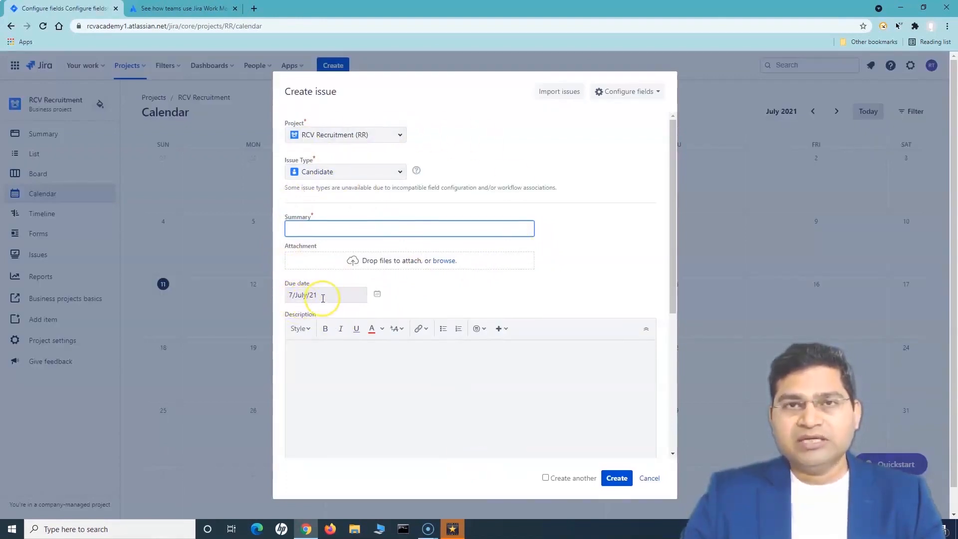
{"action": "left_click", "coordinate": [650, 479]}
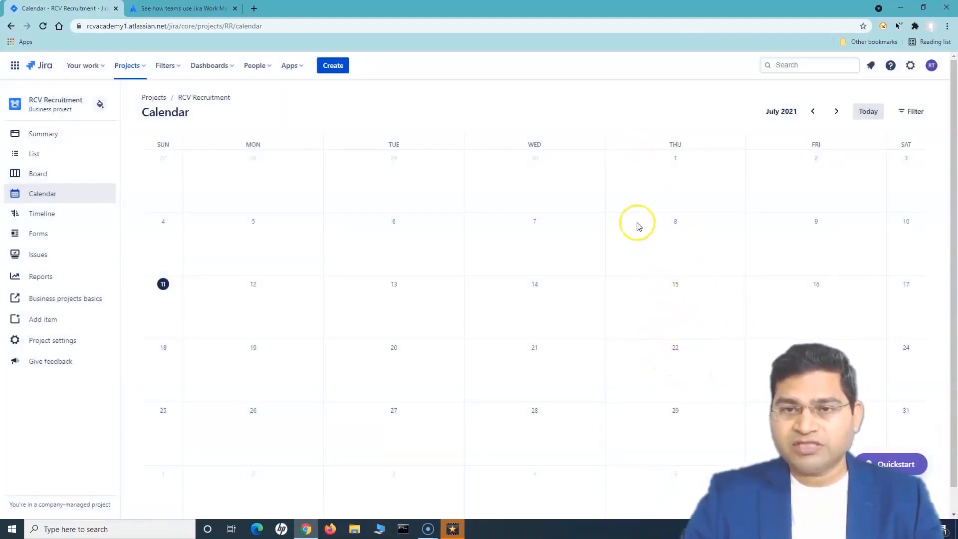
Open the create-issue form from 22 July in the calendar to check its due date, and cancel it without creating anything.
{"action": "left_click", "coordinate": [679, 367]}
{"action": "left_click", "coordinate": [645, 478]}
{"action": "left_click", "coordinate": [701, 383]}
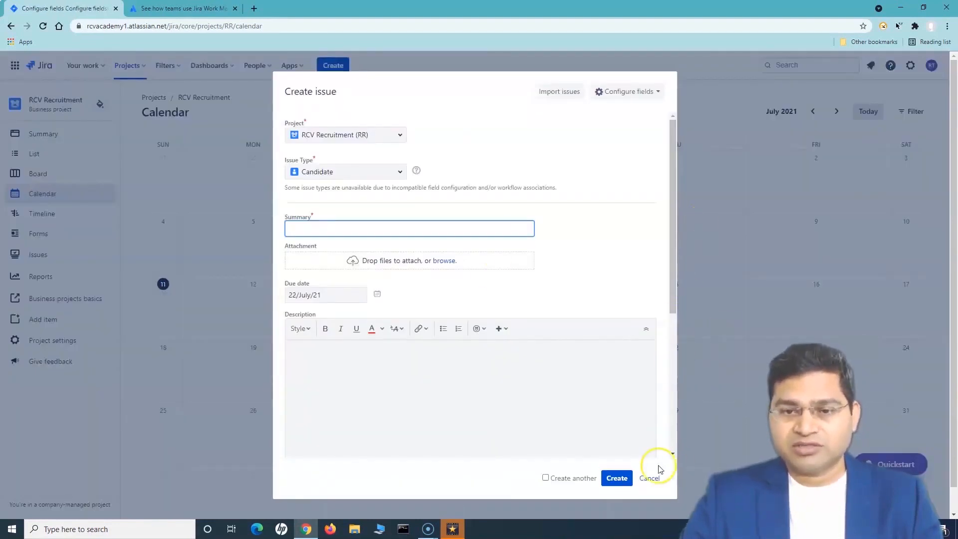
{"action": "left_click", "coordinate": [649, 478]}
{"action": "left_click", "coordinate": [684, 370]}
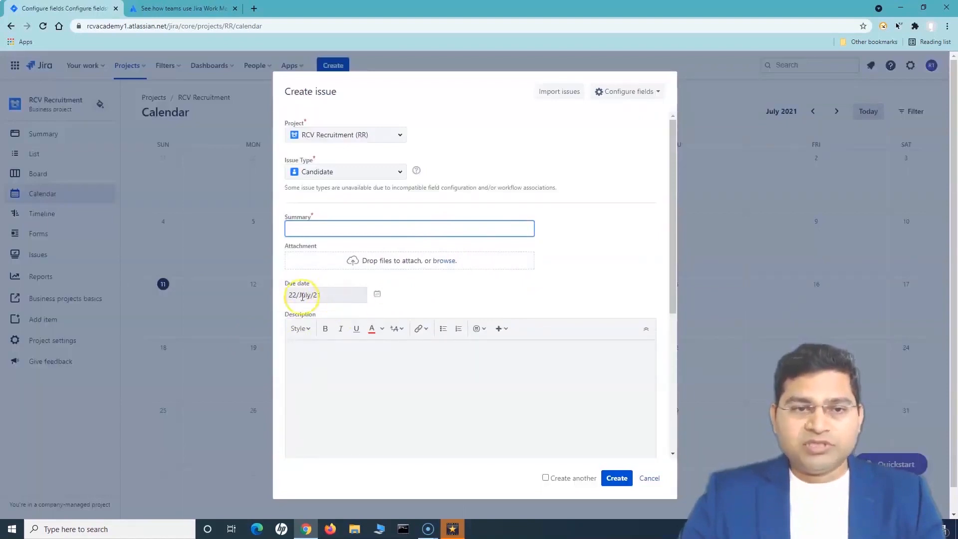
{"action": "left_click", "coordinate": [652, 479]}
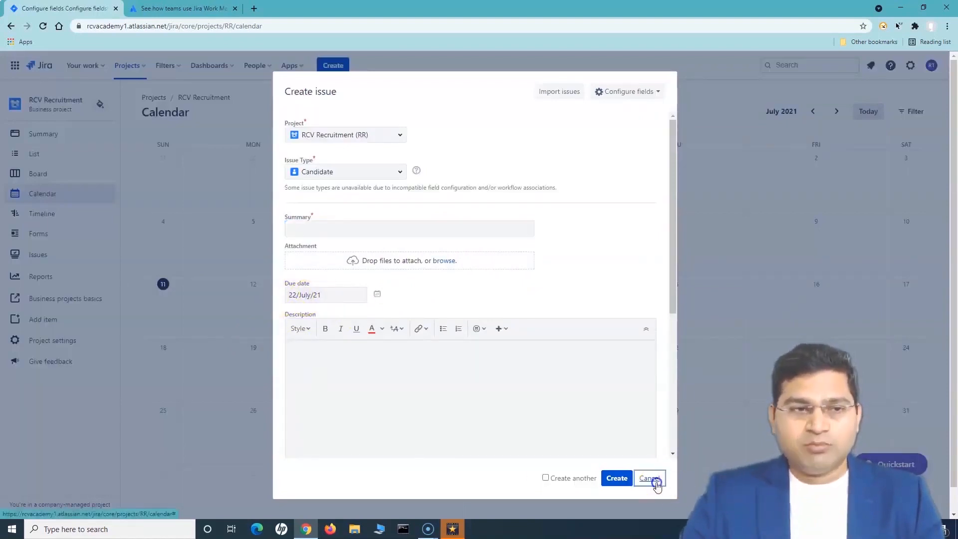
View the timeline with its inline new-item entry and the Forms page, and return to the timeline.
{"action": "left_click", "coordinate": [61, 216]}
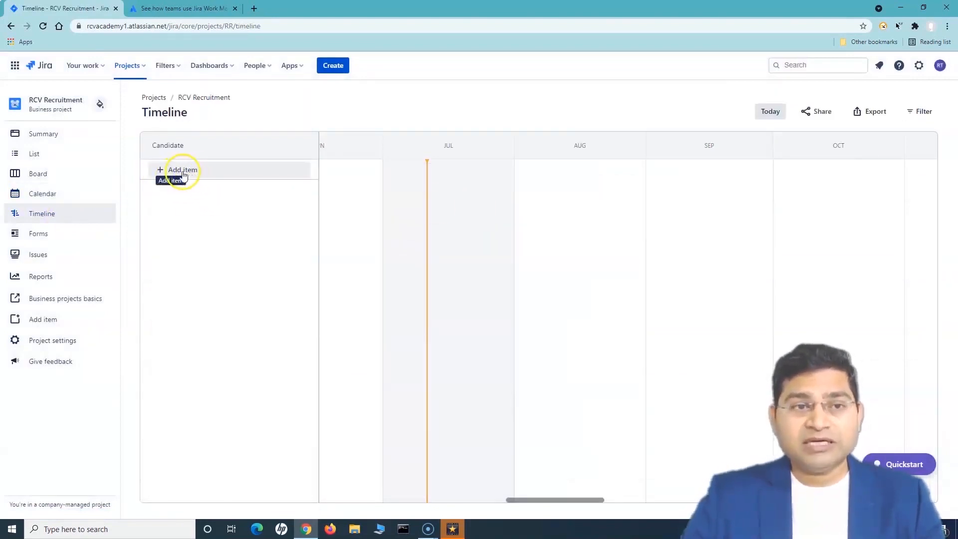
{"action": "left_click", "coordinate": [183, 171]}
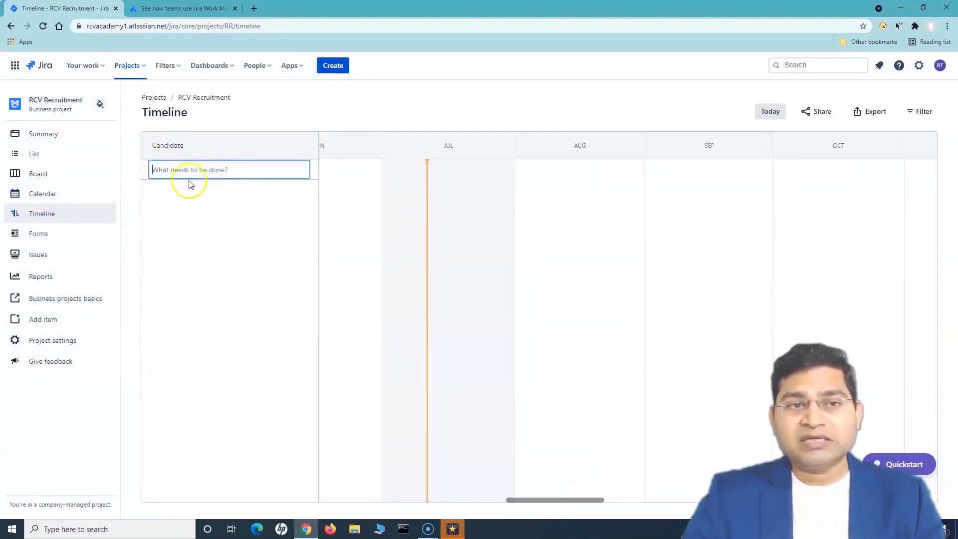
{"action": "left_click", "coordinate": [102, 229]}
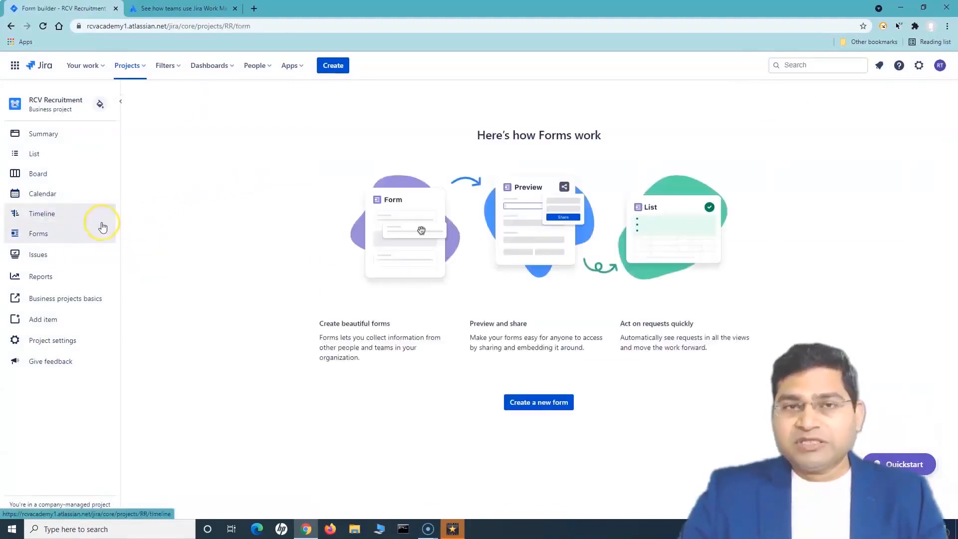
{"action": "left_click", "coordinate": [51, 215]}
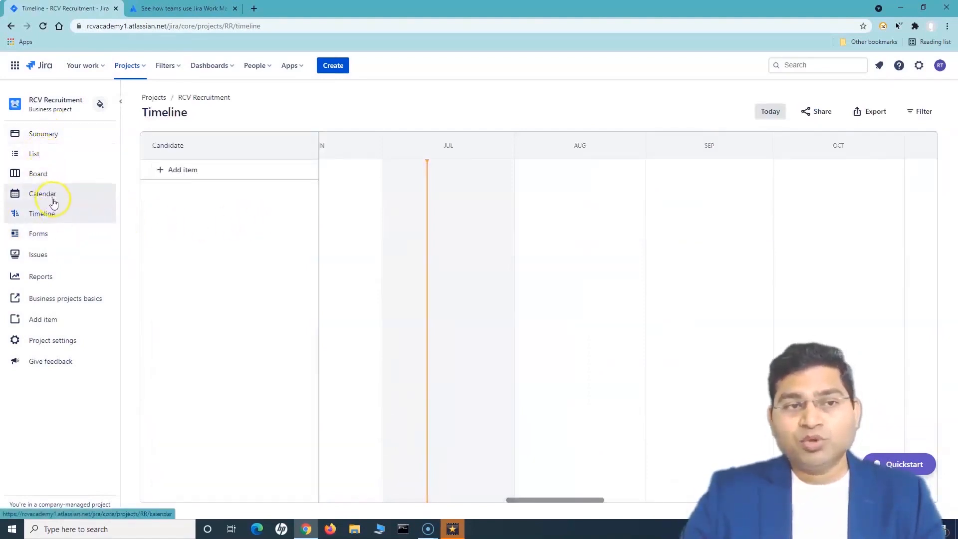
View the project's issues page, open its additional options and close them, and return to the project's navigation.
{"action": "left_click", "coordinate": [45, 257]}
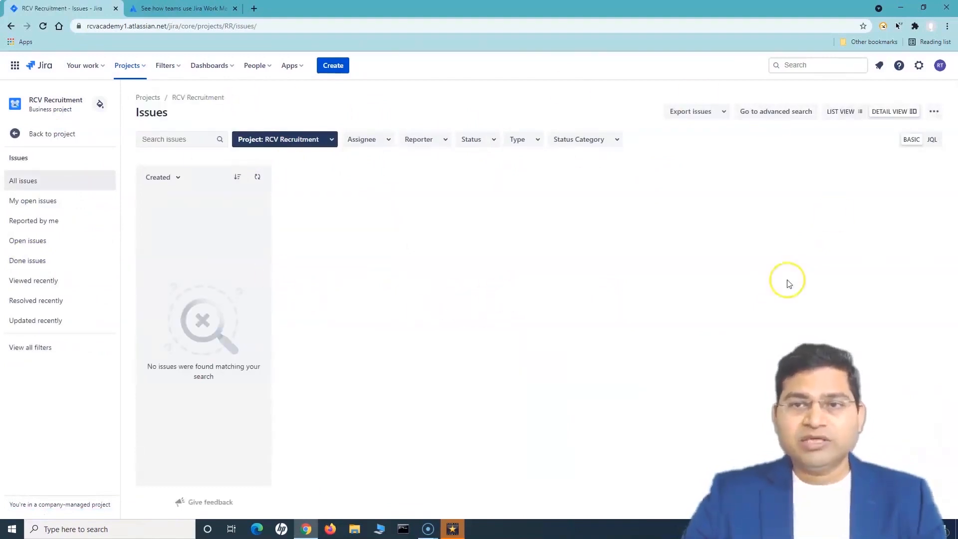
{"action": "left_click", "coordinate": [940, 115]}
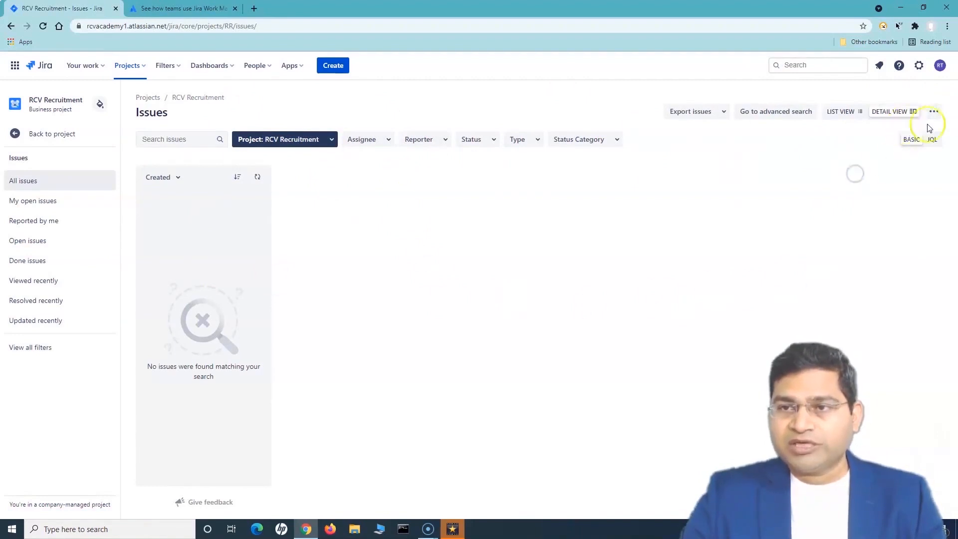
{"action": "left_click", "coordinate": [664, 233]}
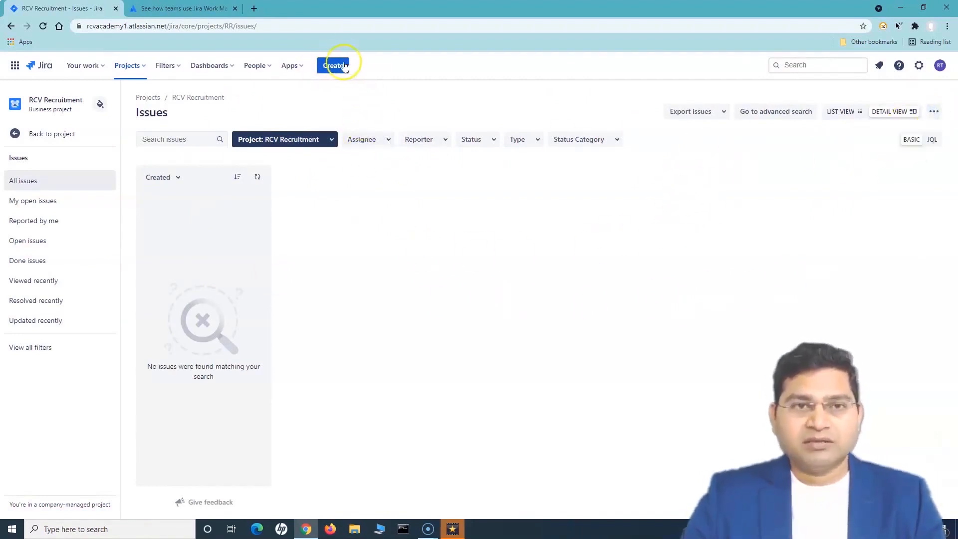
{"action": "left_click", "coordinate": [39, 133]}
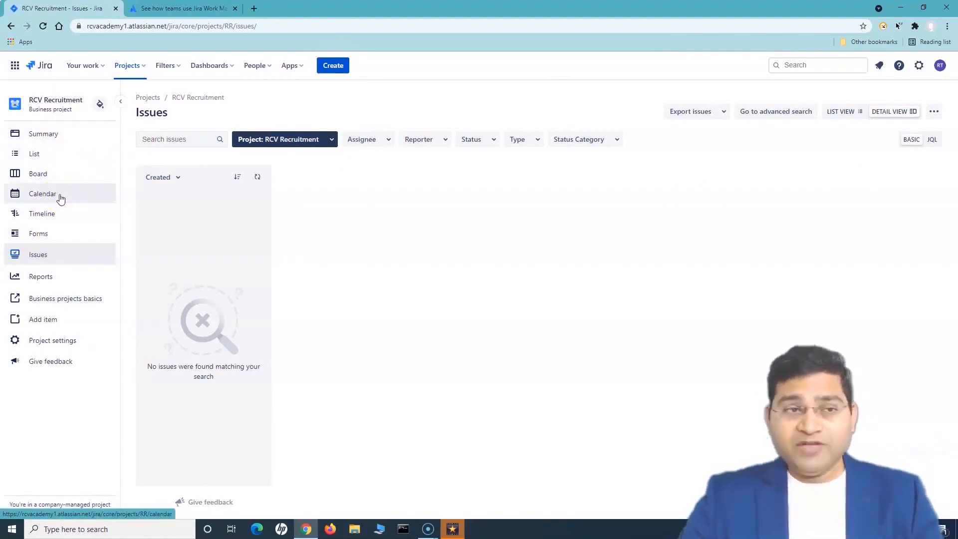
Add the item "Candidate hiring for Test Analyst Role" to the RCV Recruitment list, copying its text before saving.
{"action": "left_click", "coordinate": [65, 159]}
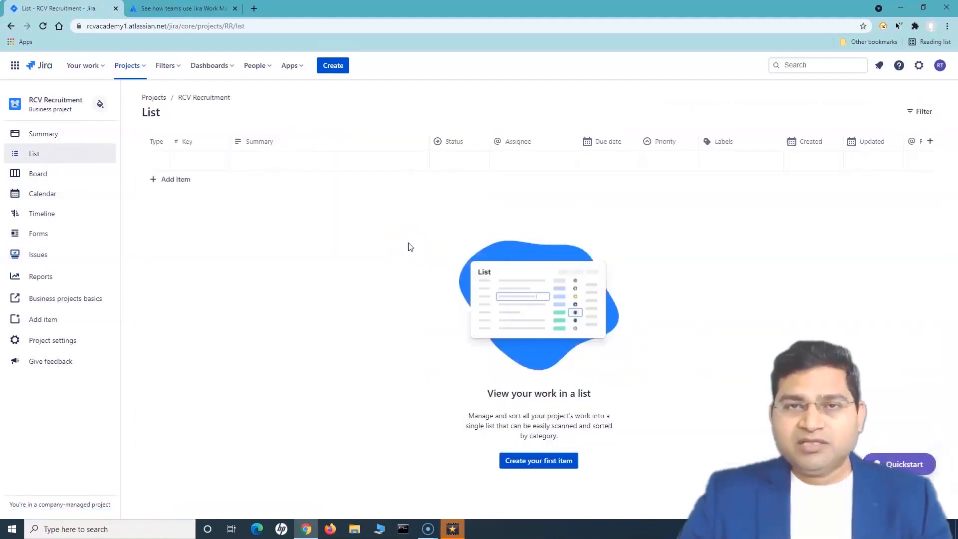
{"action": "left_click", "coordinate": [353, 317]}
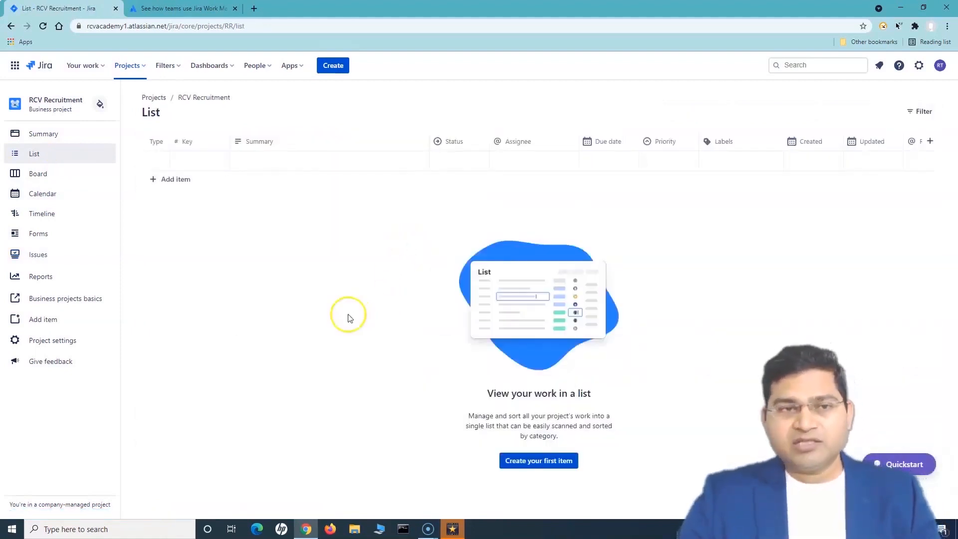
{"action": "left_click", "coordinate": [66, 161]}
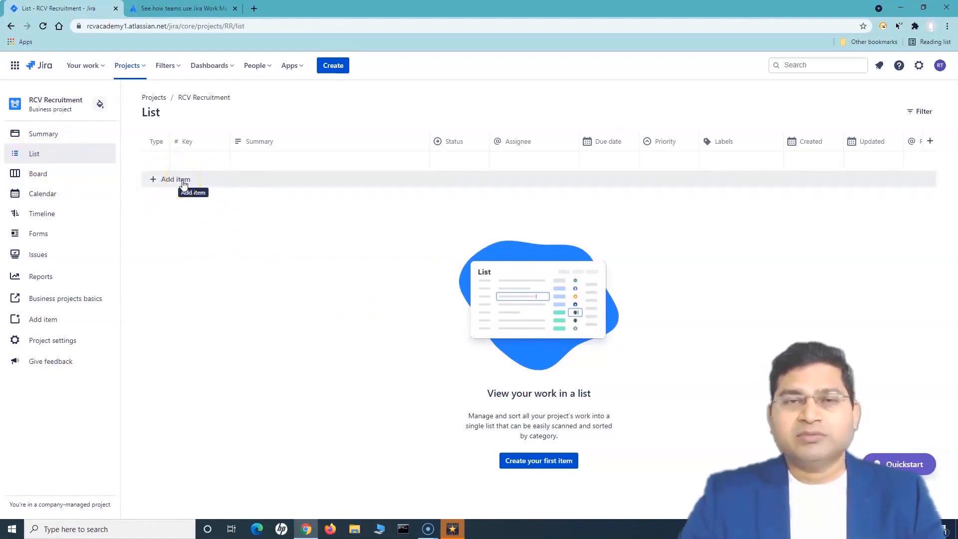
{"action": "left_click", "coordinate": [165, 179]}
{"action": "left_click", "coordinate": [163, 181]}
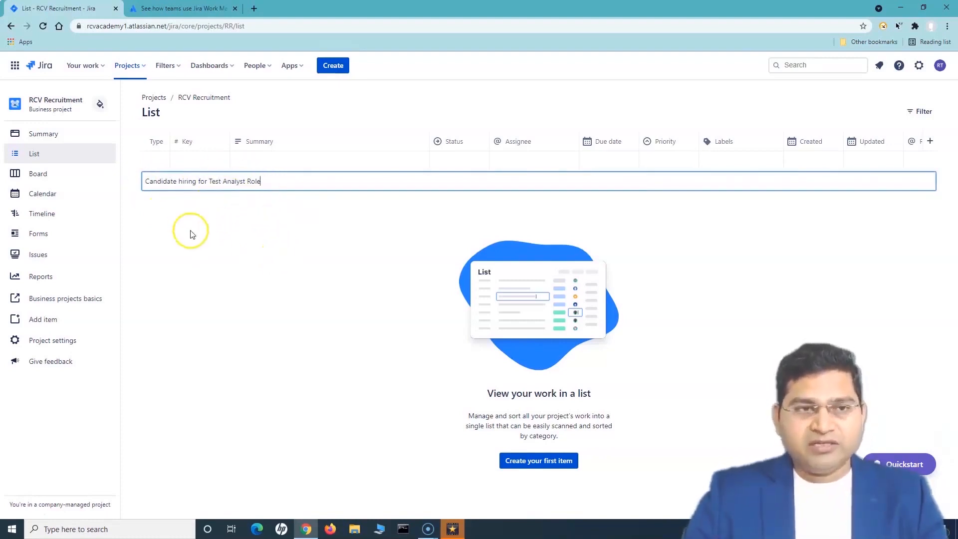
{"action": "left_click_drag", "start_coordinate": [272, 181], "coordinate": [128, 180]}
{"action": "key", "text": "ctrl+c"}
{"action": "left_click", "coordinate": [348, 176]}
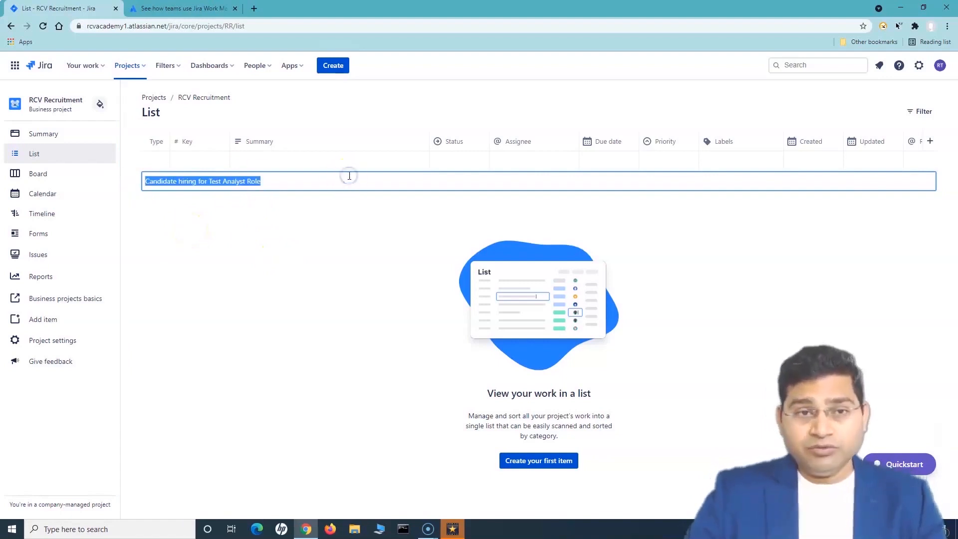
{"action": "key", "text": "BackSpace"}
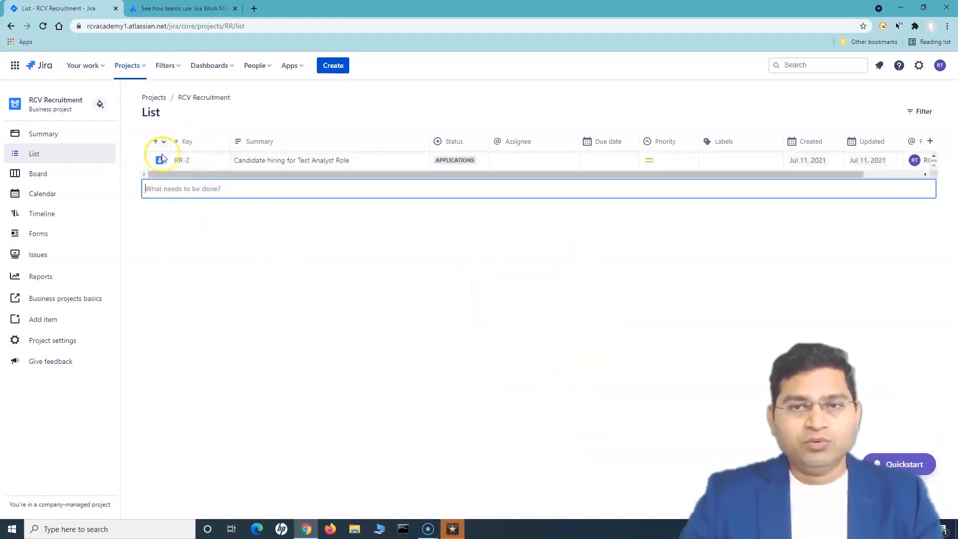
{"action": "left_click_drag", "start_coordinate": [349, 159], "coordinate": [245, 164]}
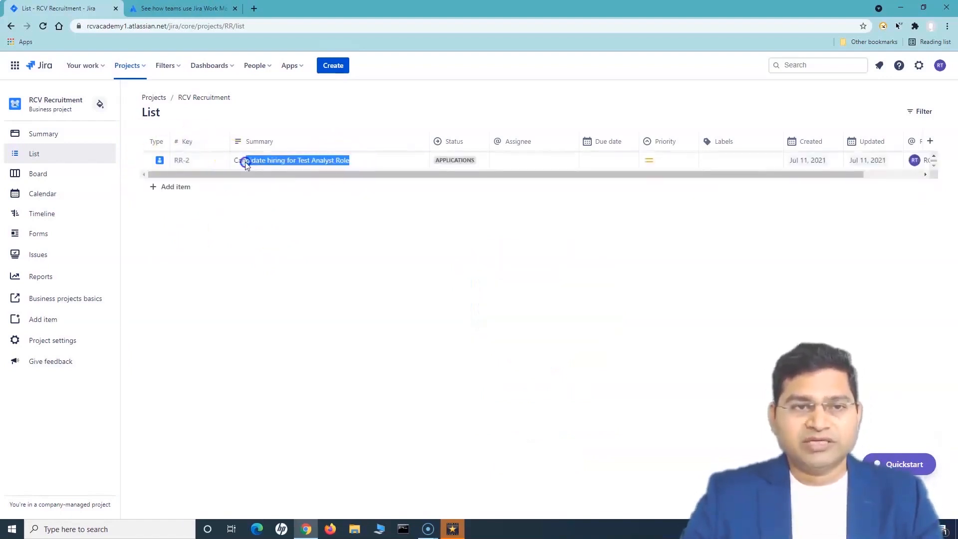
Copy the summary of the Test Analyst item and add the item "Candidate hiring for Developer Role" to the RCV Recruitment list.
{"action": "left_click", "coordinate": [247, 160]}
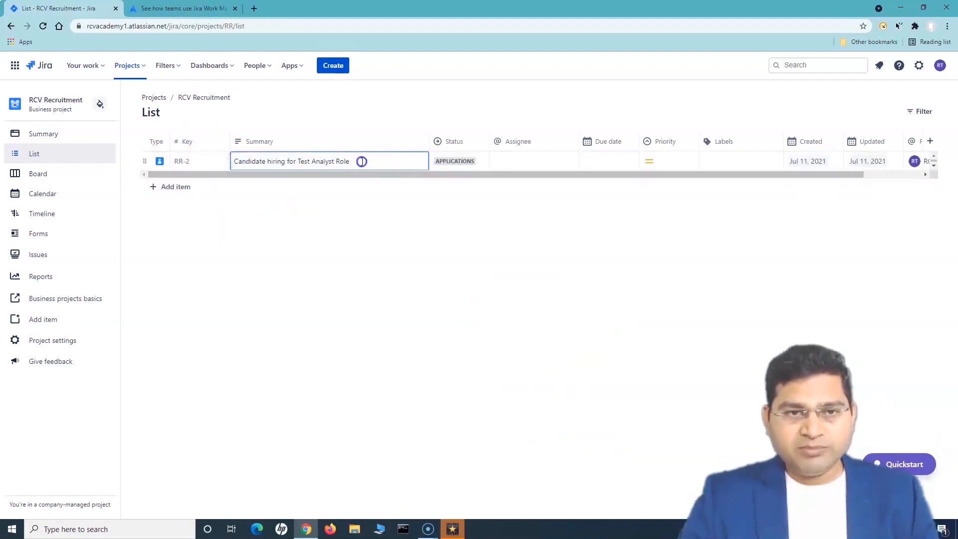
{"action": "left_click_drag", "start_coordinate": [363, 161], "coordinate": [243, 159]}
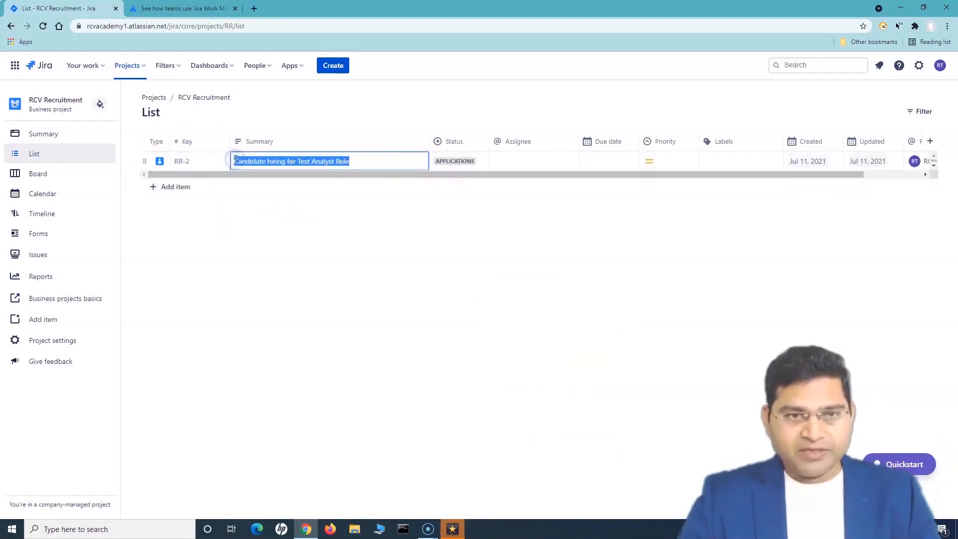
{"action": "left_click", "coordinate": [188, 188]}
{"action": "key", "text": "ctrl+v"}
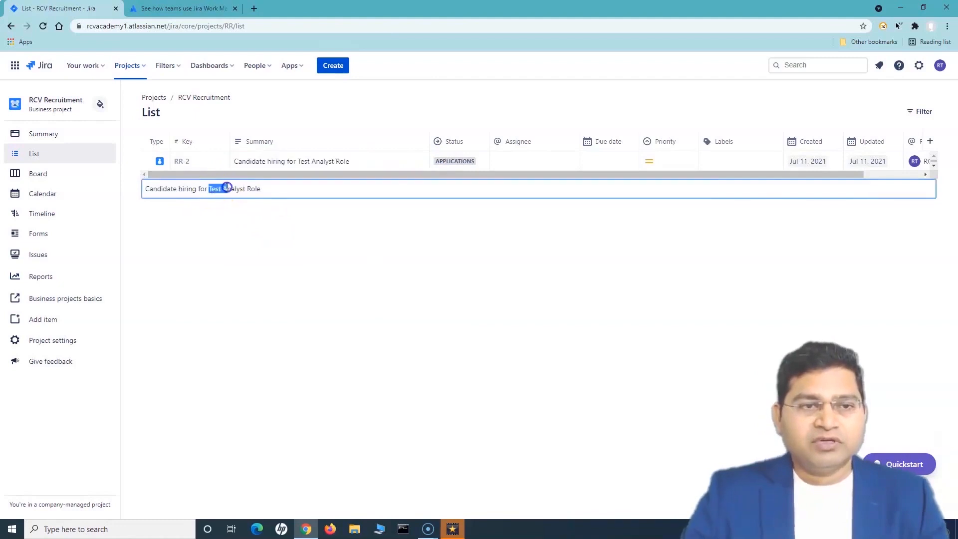
{"action": "type", "text": "Developer"}
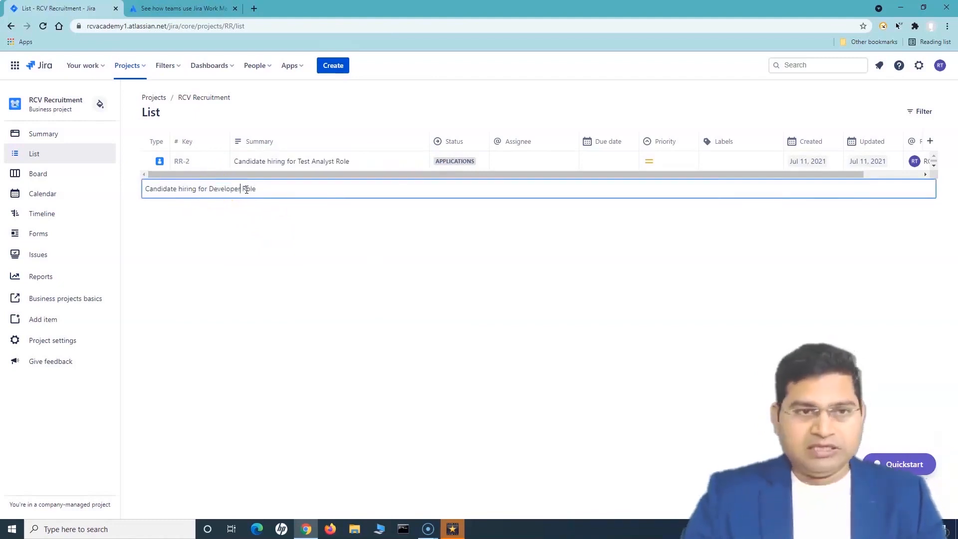
{"action": "key", "text": "Return"}
Add the items "Candidate hiring for BA Role" and "Candidate hiring for Test Architect Role" to the list from the copied summary.
{"action": "key", "text": "ctrl+v"}
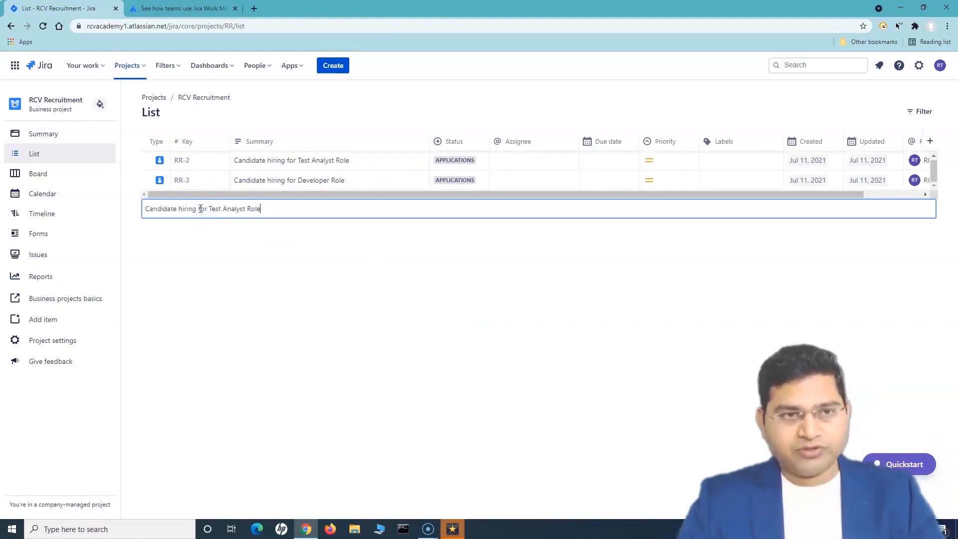
{"action": "type", "text": "BA"}
{"action": "left_click_drag", "start_coordinate": [210, 209], "coordinate": [245, 225]}
{"action": "key", "text": "Return"}
{"action": "key", "text": "ctrl+v"}
{"action": "type", "text": "Test Architect"}
{"action": "key", "text": "Return"}
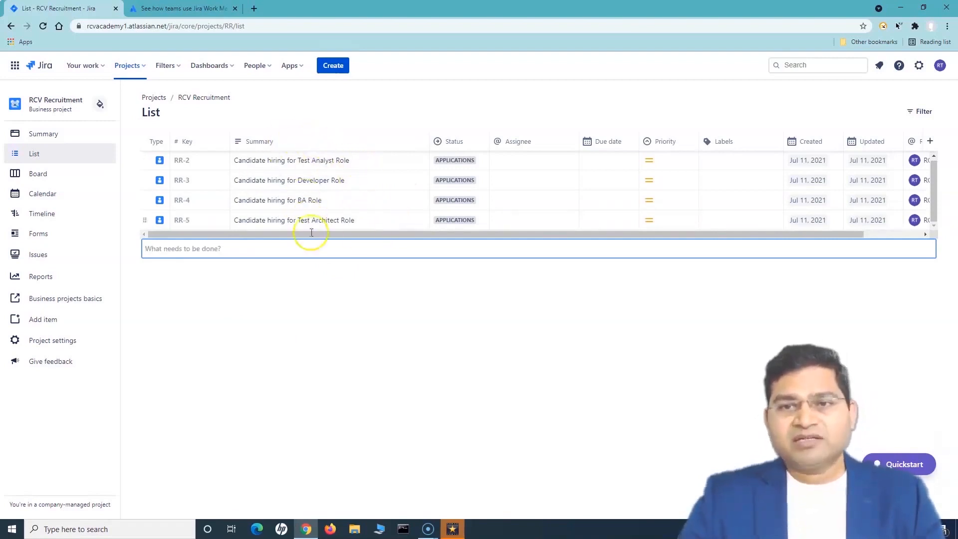
View the hiring items on the project's board, compare with the list, and check the July 2021 calendar for them.
{"action": "left_click_drag", "start_coordinate": [414, 235], "coordinate": [345, 232]}
{"action": "left_click", "coordinate": [57, 175]}
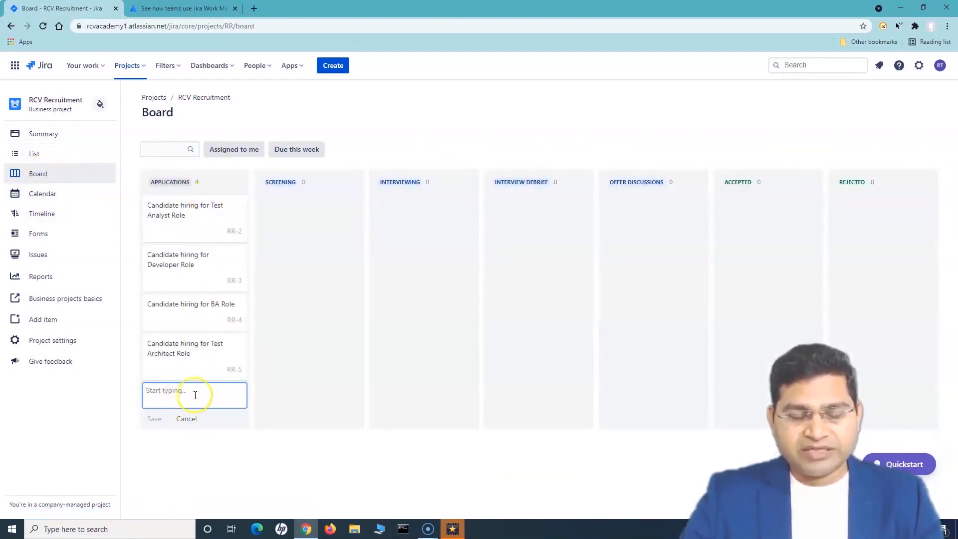
{"action": "left_click", "coordinate": [36, 155]}
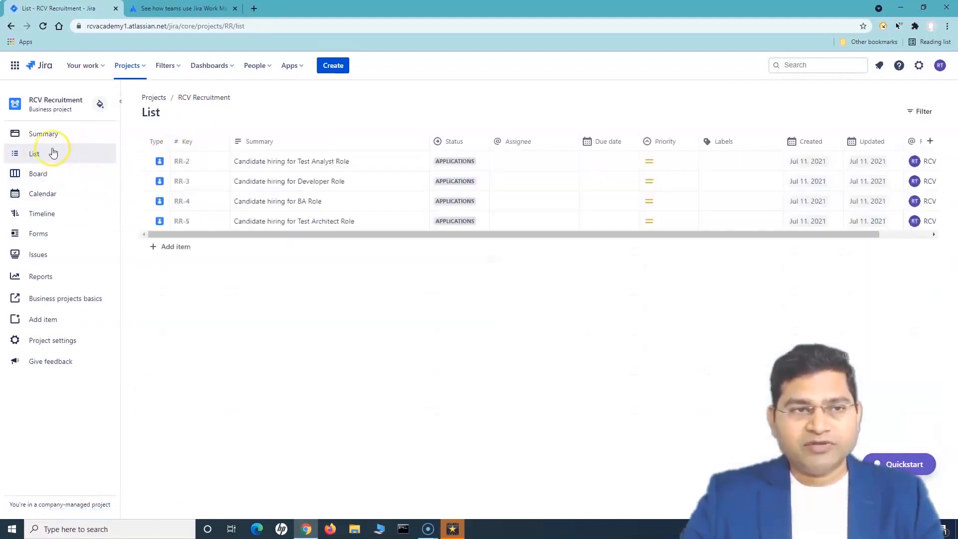
{"action": "left_click", "coordinate": [38, 174]}
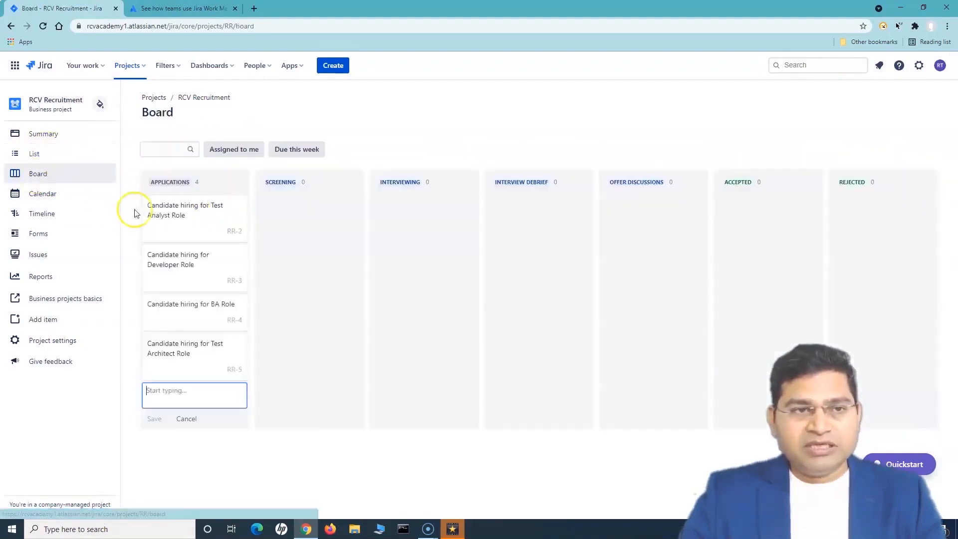
{"action": "left_click", "coordinate": [65, 197]}
{"action": "scroll", "coordinate": [562, 342], "scroll_direction": "down", "scroll_amount": 1}
{"action": "scroll", "coordinate": [565, 345], "scroll_direction": "up", "scroll_amount": 1}
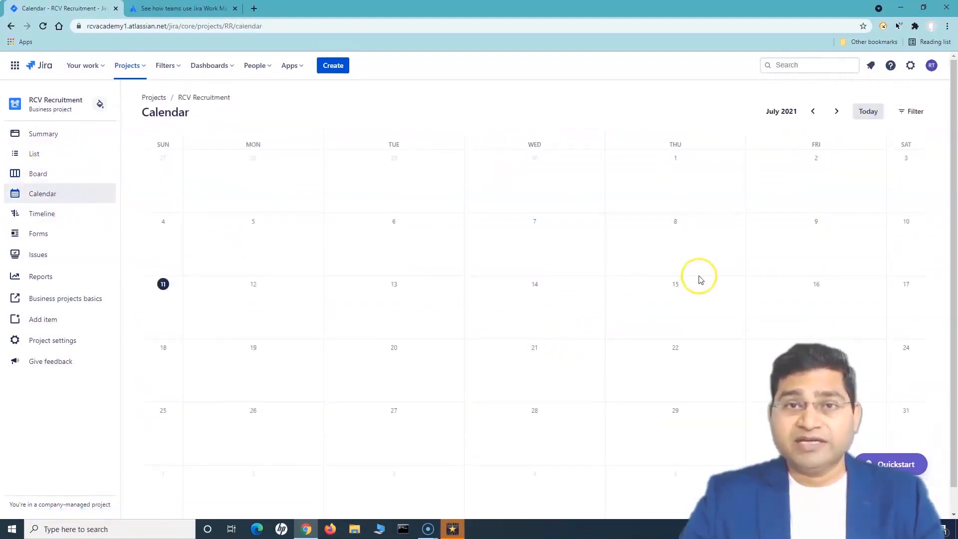
In the list, set the due dates of the Test Analyst item to Jul 22, 2021 and the Developer item to Jul 29, 2021.
{"action": "left_click", "coordinate": [39, 154]}
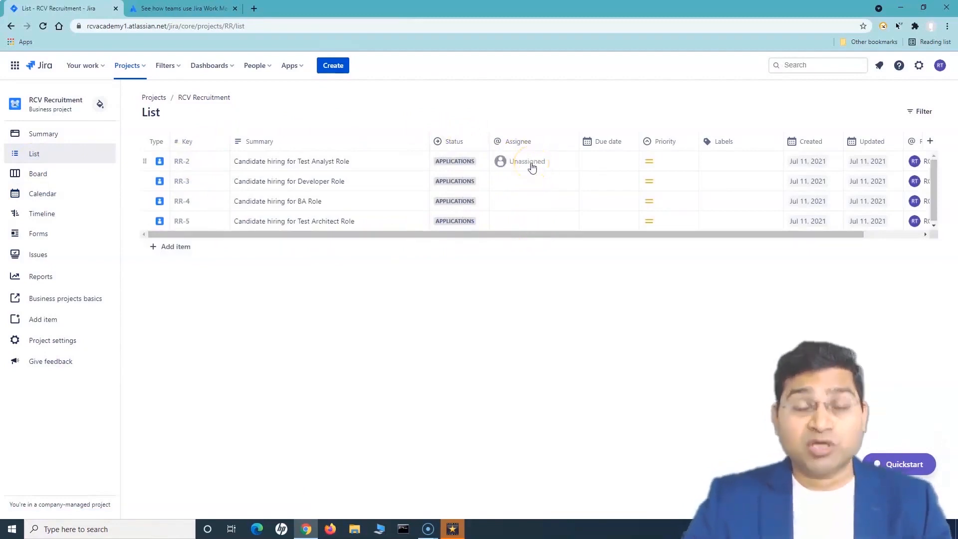
{"action": "left_click", "coordinate": [622, 160]}
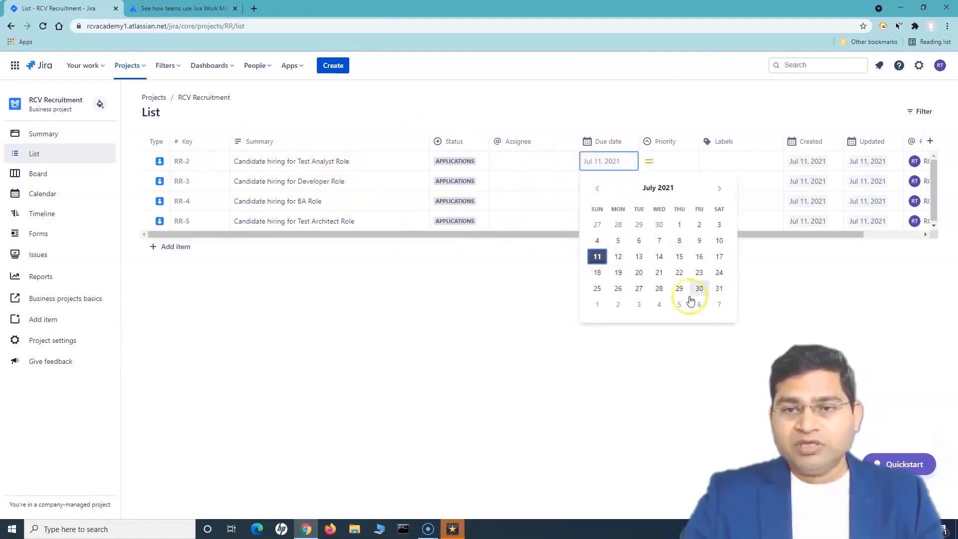
{"action": "left_click", "coordinate": [678, 273]}
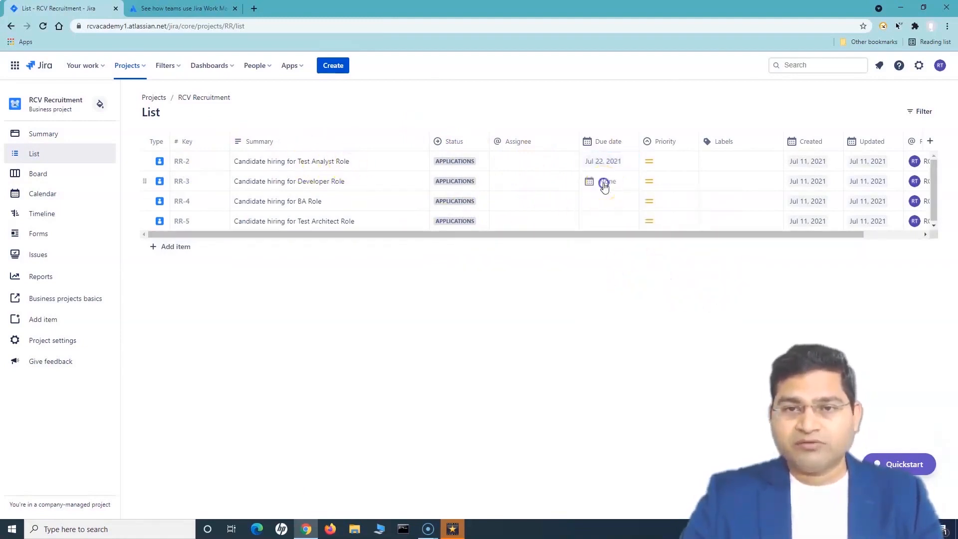
{"action": "left_click", "coordinate": [604, 185]}
{"action": "left_click", "coordinate": [683, 313]}
Set the due dates of the BA item to Jul 21, 2021 and the Test Architect item to Jul 22, 2021.
{"action": "left_click", "coordinate": [617, 202]}
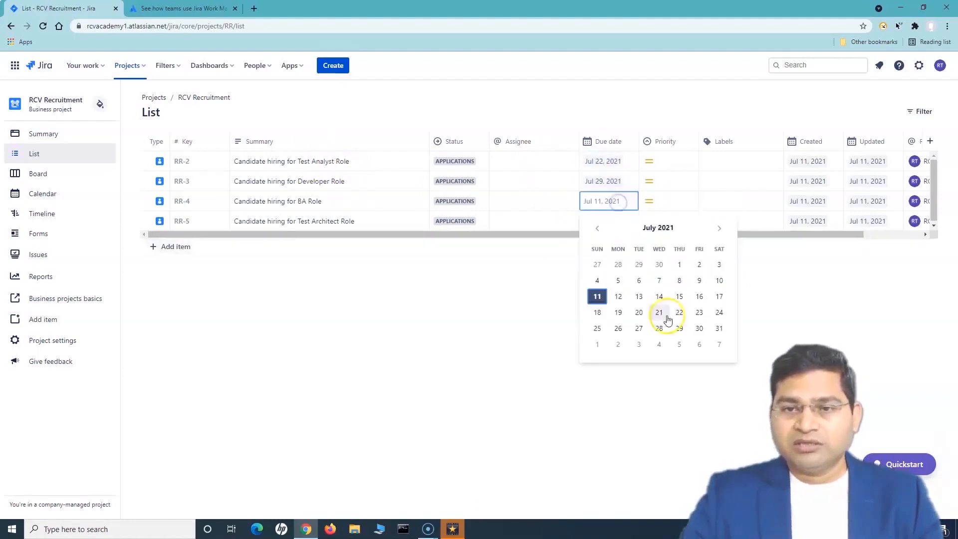
{"action": "left_click", "coordinate": [659, 312]}
{"action": "left_click", "coordinate": [611, 221]}
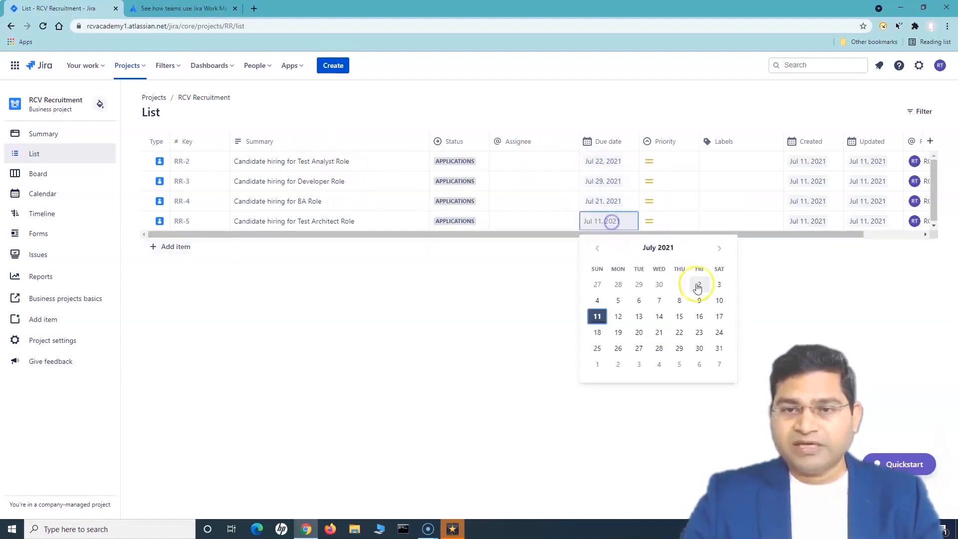
{"action": "left_click", "coordinate": [679, 333]}
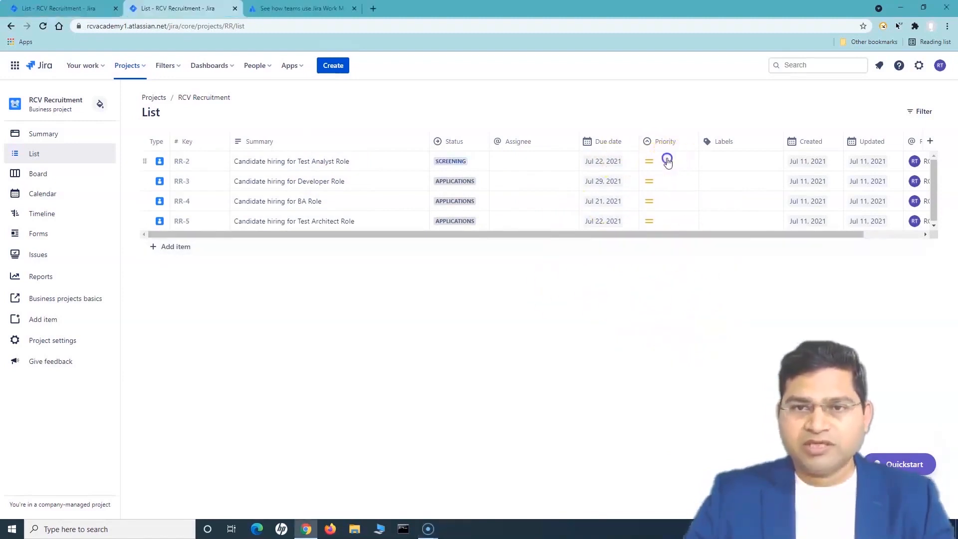
Try to set the Test Analyst item's priority to Highest, read the resulting message and dismiss it.
{"action": "left_click", "coordinate": [668, 161]}
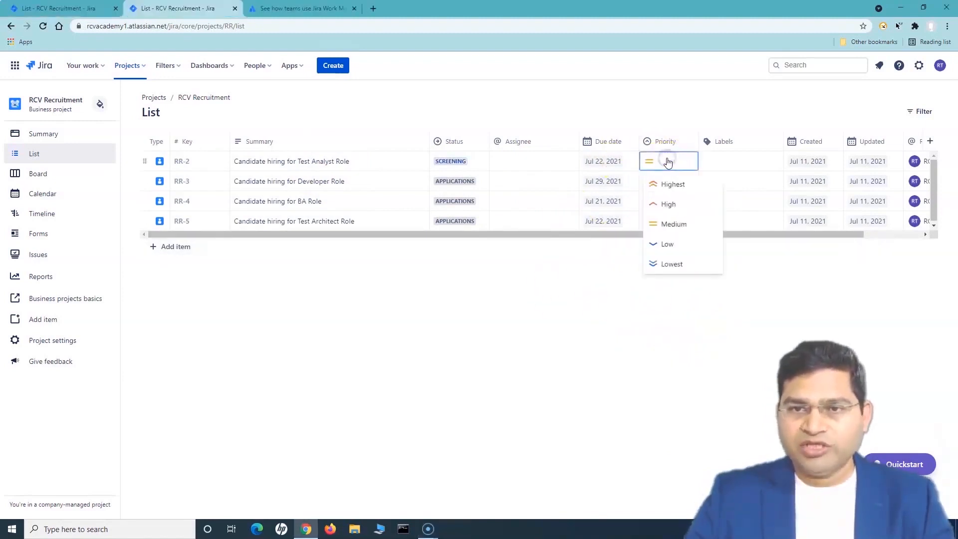
{"action": "left_click", "coordinate": [668, 186]}
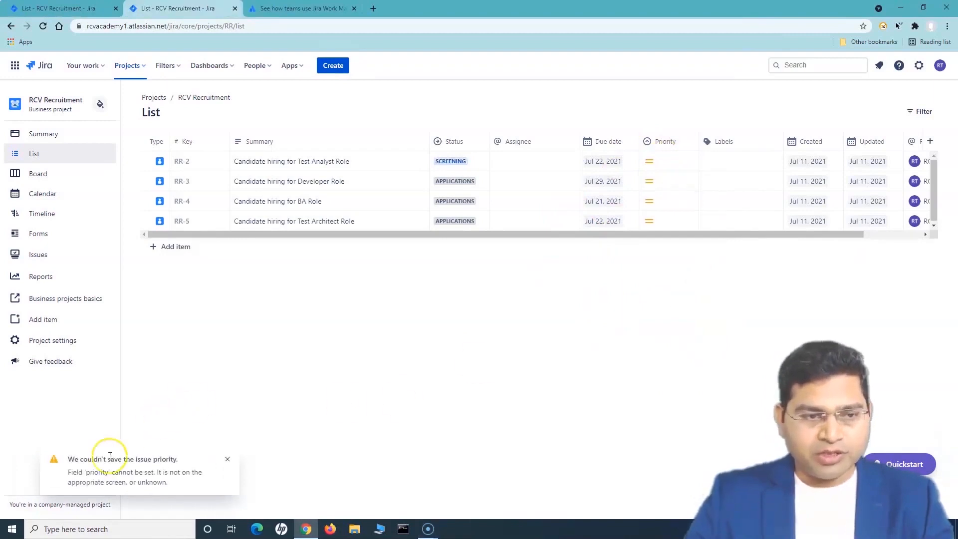
{"action": "left_click_drag", "start_coordinate": [159, 475], "coordinate": [175, 482]}
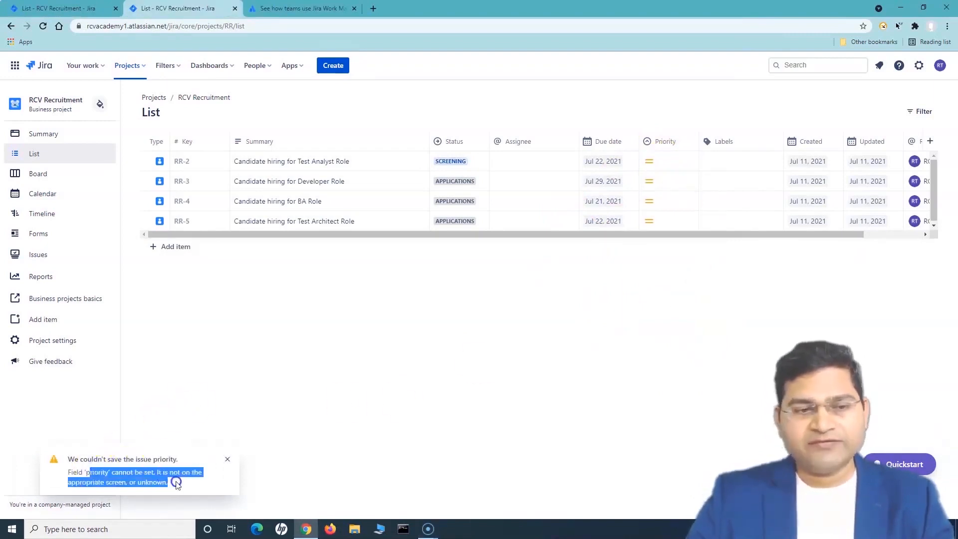
{"action": "left_click", "coordinate": [178, 483]}
{"action": "left_click_drag", "start_coordinate": [85, 473], "coordinate": [175, 480]}
{"action": "left_click", "coordinate": [138, 475]}
{"action": "left_click", "coordinate": [175, 481]}
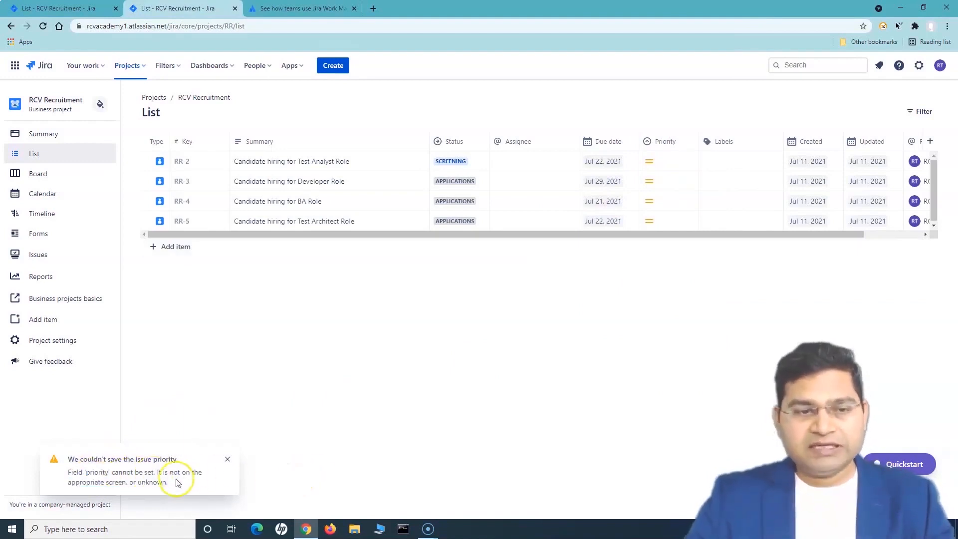
{"action": "left_click_drag", "start_coordinate": [178, 483], "coordinate": [159, 472]}
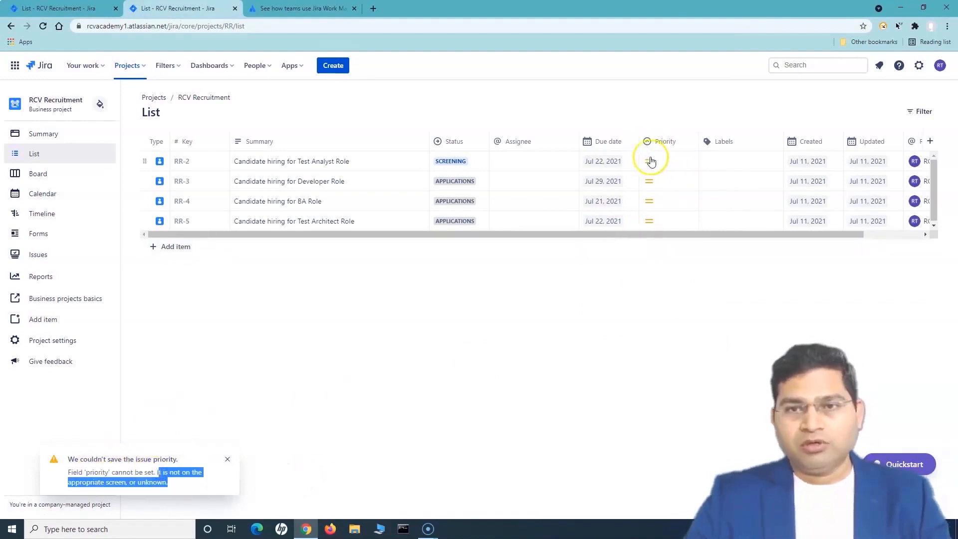
{"action": "left_click", "coordinate": [556, 288]}
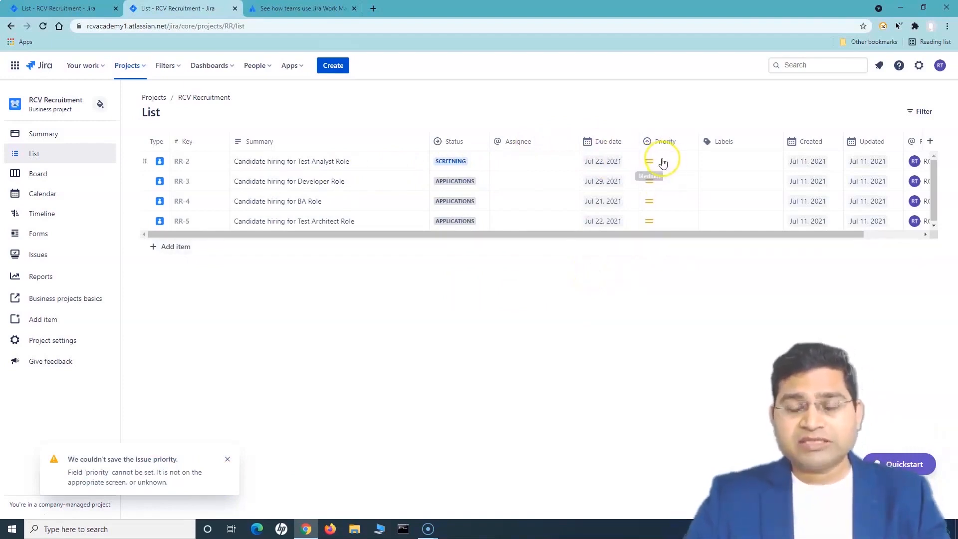
{"action": "left_click", "coordinate": [227, 459]}
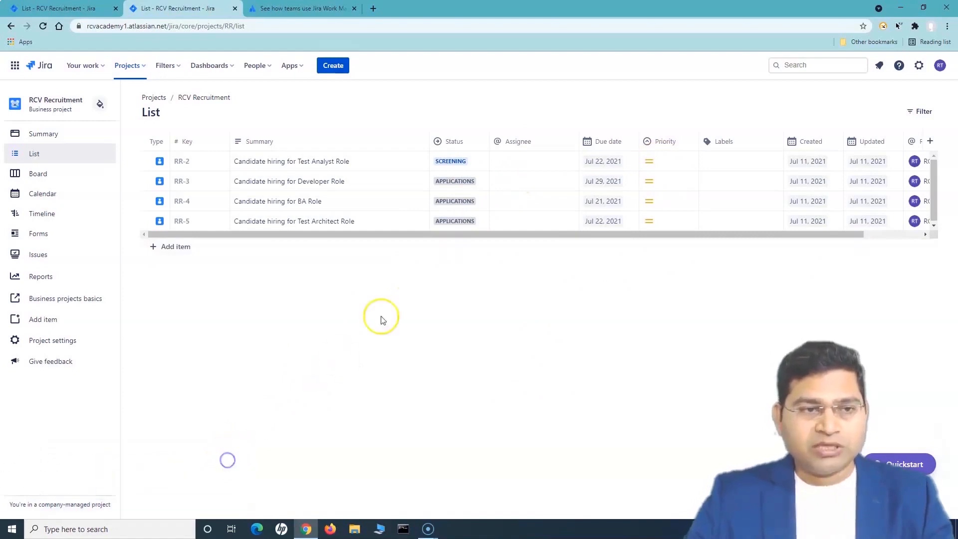
Open the details of the Test Analyst item, expand its additional fields to look for priority, and close it.
{"action": "left_click", "coordinate": [181, 167]}
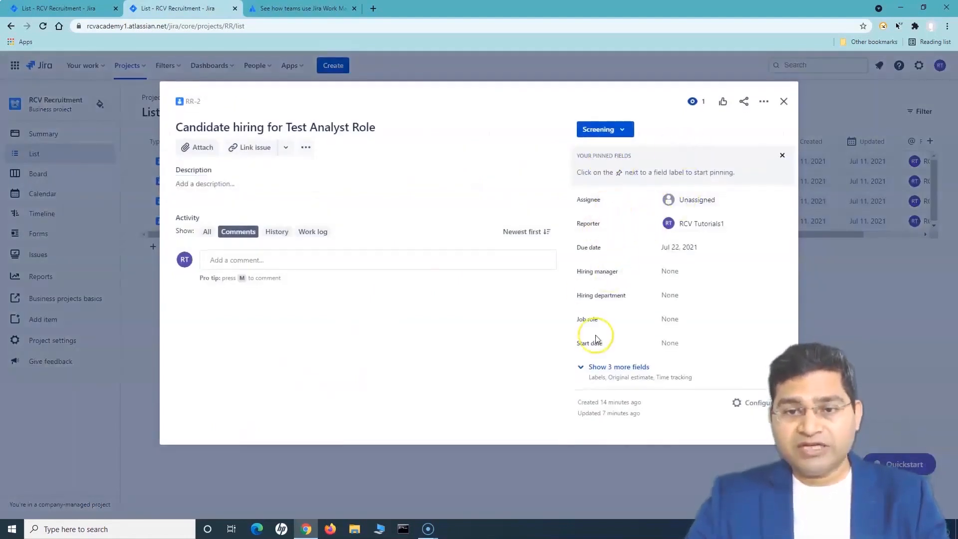
{"action": "left_click", "coordinate": [590, 368]}
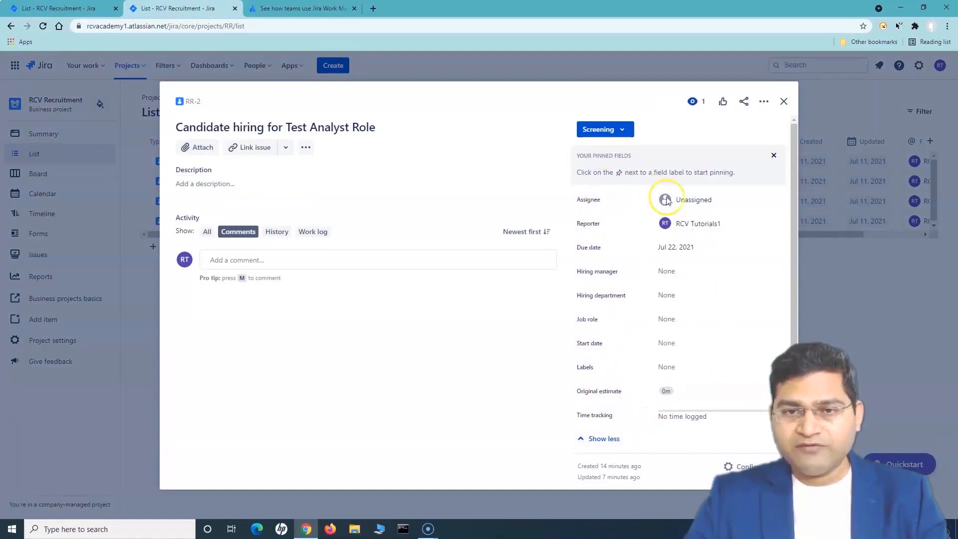
{"action": "scroll", "coordinate": [689, 393], "scroll_direction": "down", "scroll_amount": 1}
{"action": "scroll", "coordinate": [689, 396], "scroll_direction": "up", "scroll_amount": 1}
{"action": "left_click", "coordinate": [783, 101]}
Open the create-issue form for RCV Recruitment, check its fields for priority, and cancel it.
{"action": "left_click", "coordinate": [332, 66]}
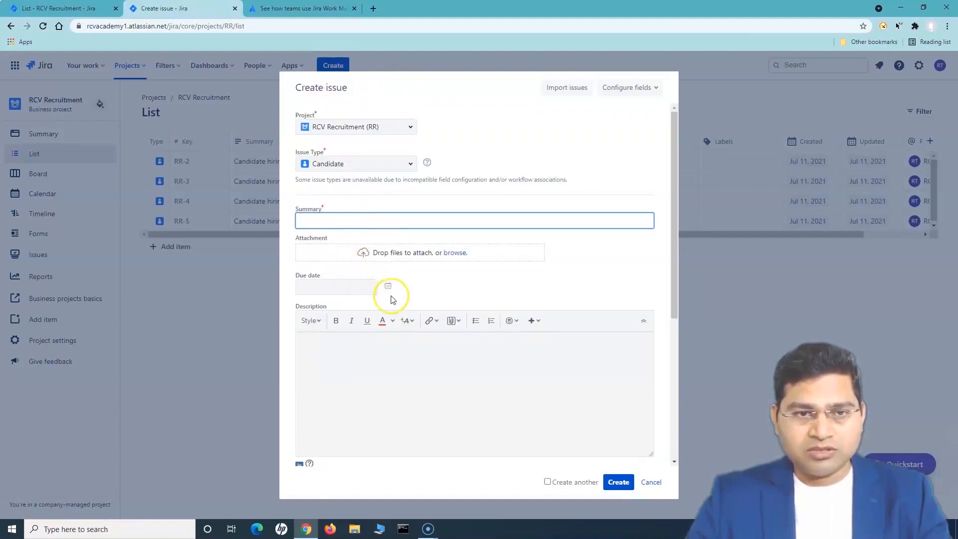
{"action": "scroll", "coordinate": [392, 298], "scroll_direction": "down", "scroll_amount": 5}
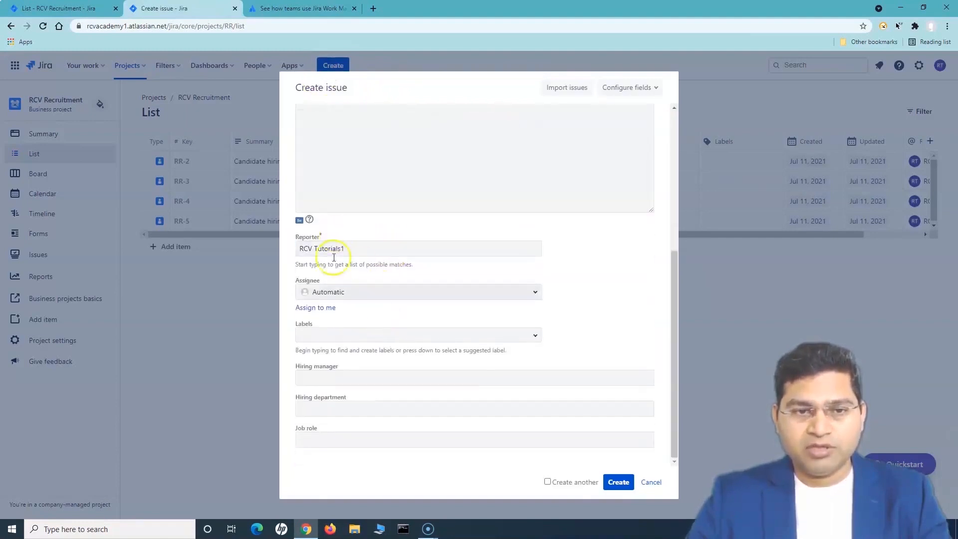
{"action": "scroll", "coordinate": [397, 467], "scroll_direction": "up", "scroll_amount": 5}
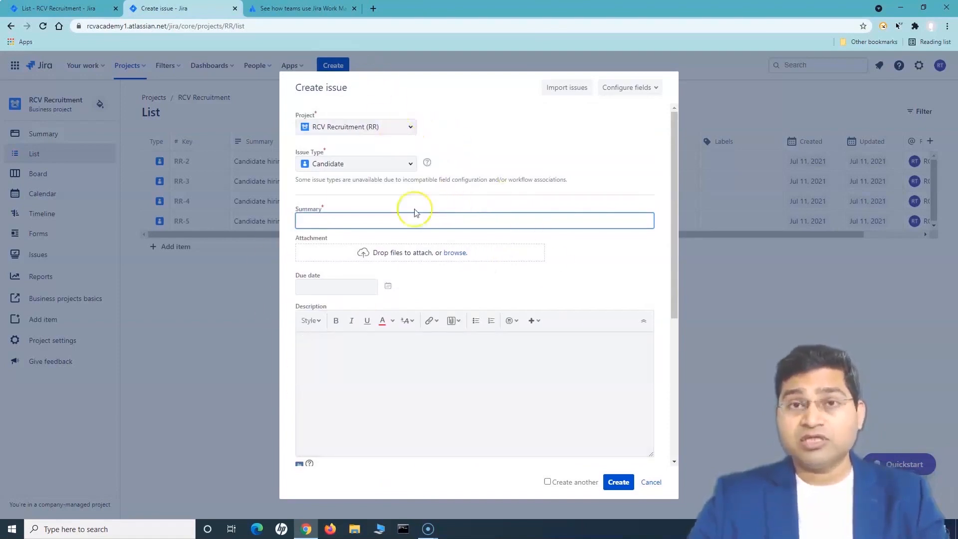
{"action": "left_click", "coordinate": [651, 481]}
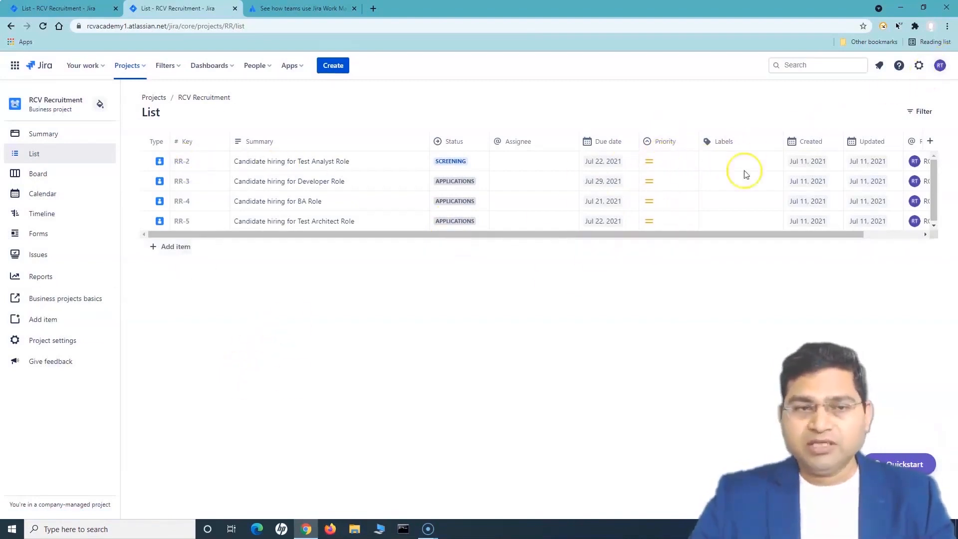
Add the Priority field to the "RR: Recruitment Edit/View Issue Screen" through the RCV Recruitment project's screen settings.
{"action": "left_click", "coordinate": [73, 341]}
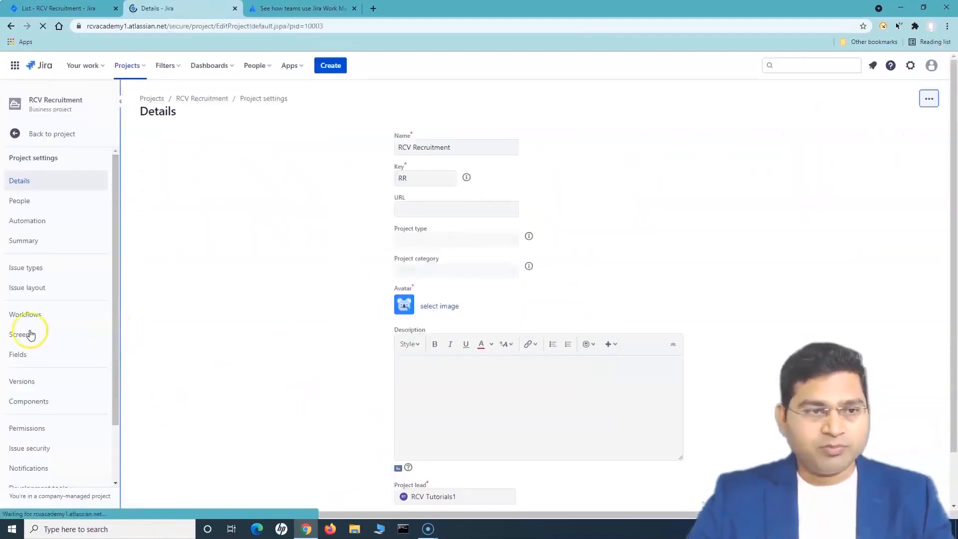
{"action": "left_click", "coordinate": [39, 341]}
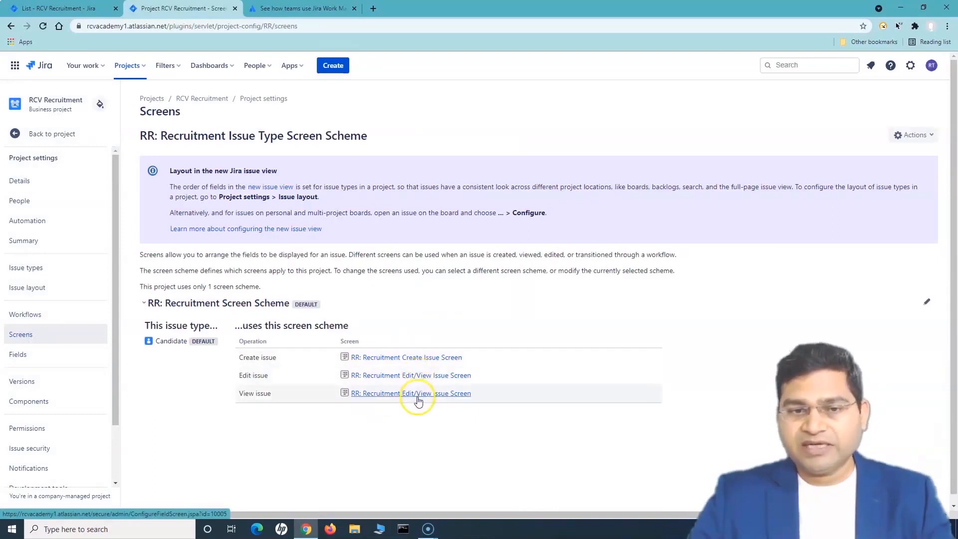
{"action": "left_click", "coordinate": [421, 379]}
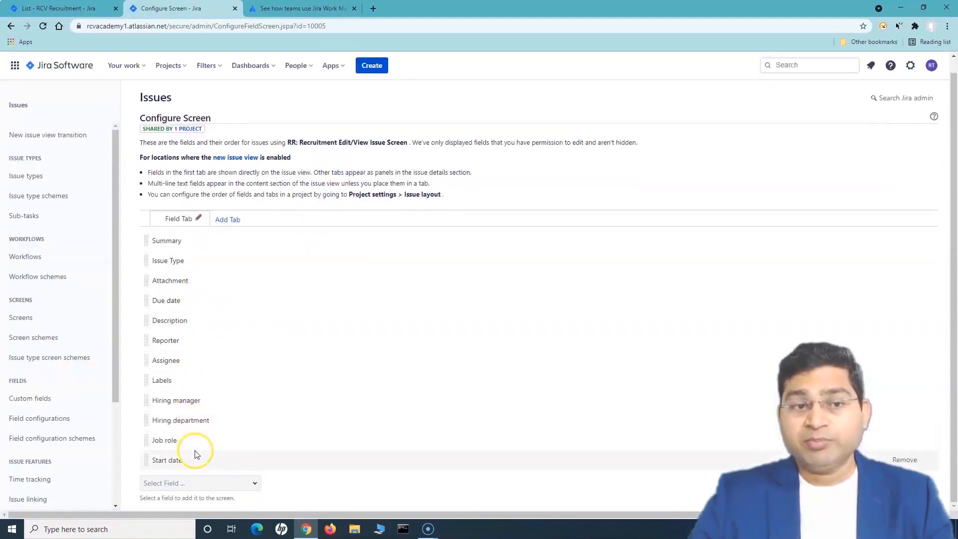
{"action": "left_click", "coordinate": [240, 488]}
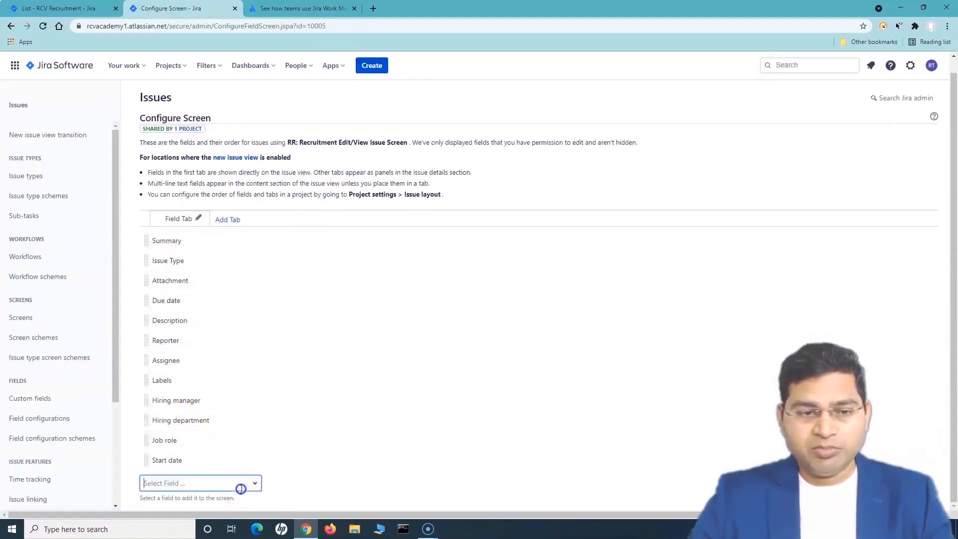
{"action": "type", "text": "pri"}
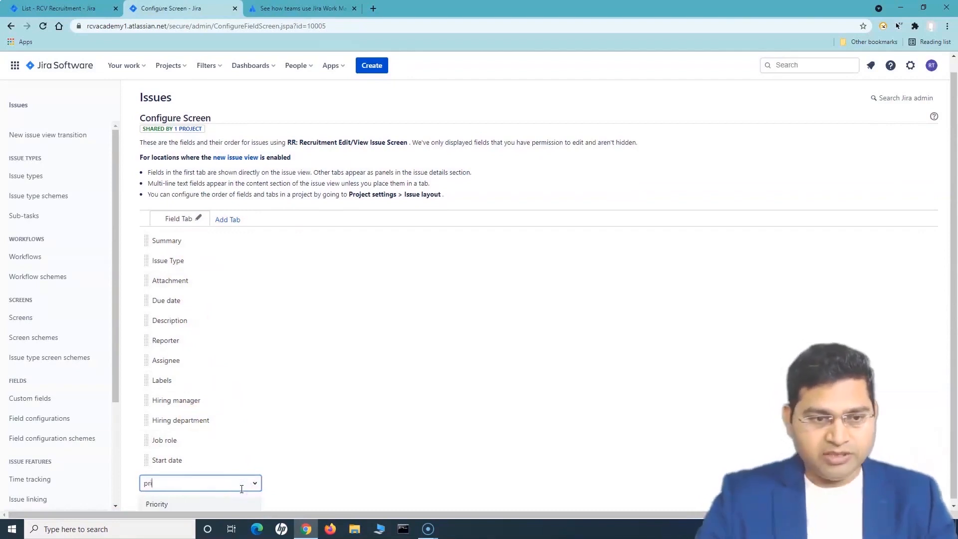
{"action": "left_click", "coordinate": [198, 500]}
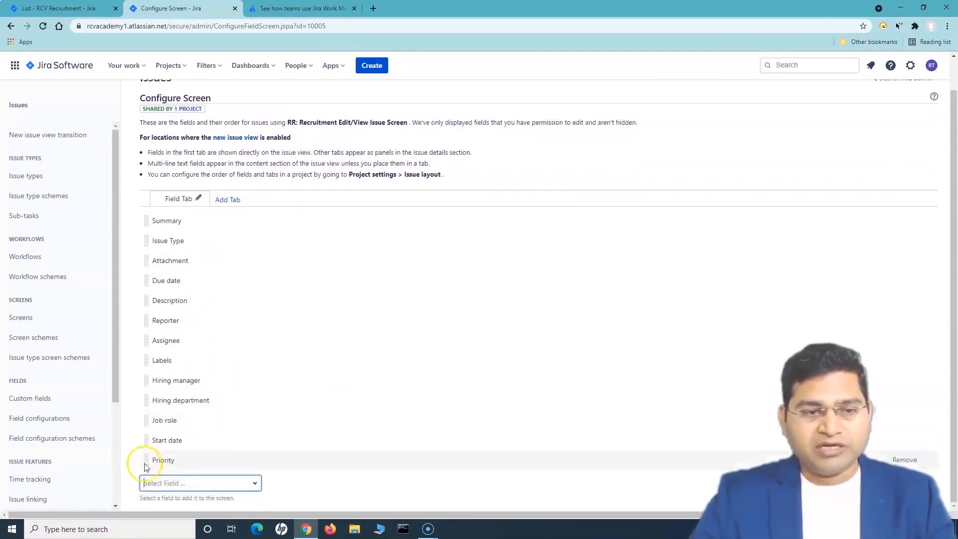
Move the Priority field directly below Issue Type on the "RR: Recruitment Edit/View Issue Screen".
{"action": "left_click_drag", "start_coordinate": [147, 461], "coordinate": [155, 260]}
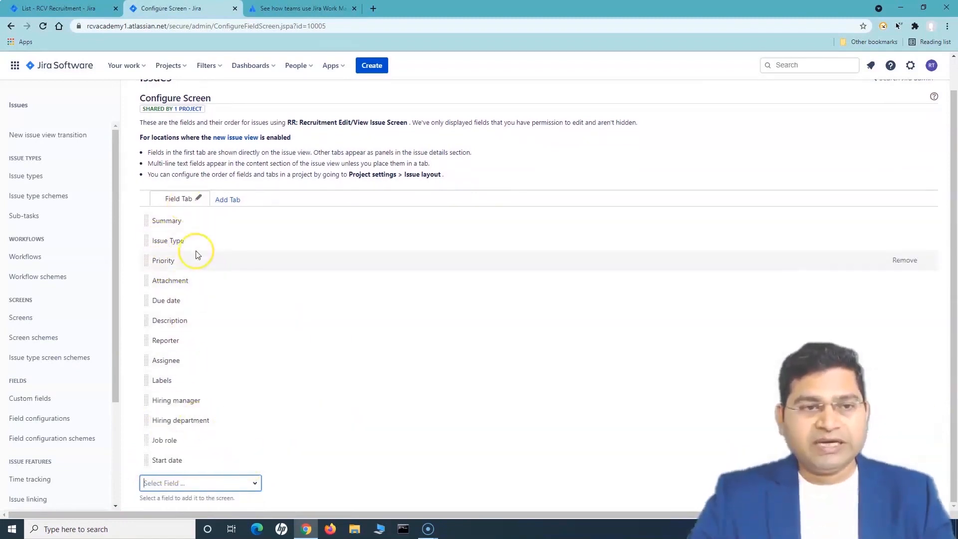
{"action": "scroll", "coordinate": [312, 385], "scroll_direction": "up", "scroll_amount": 1}
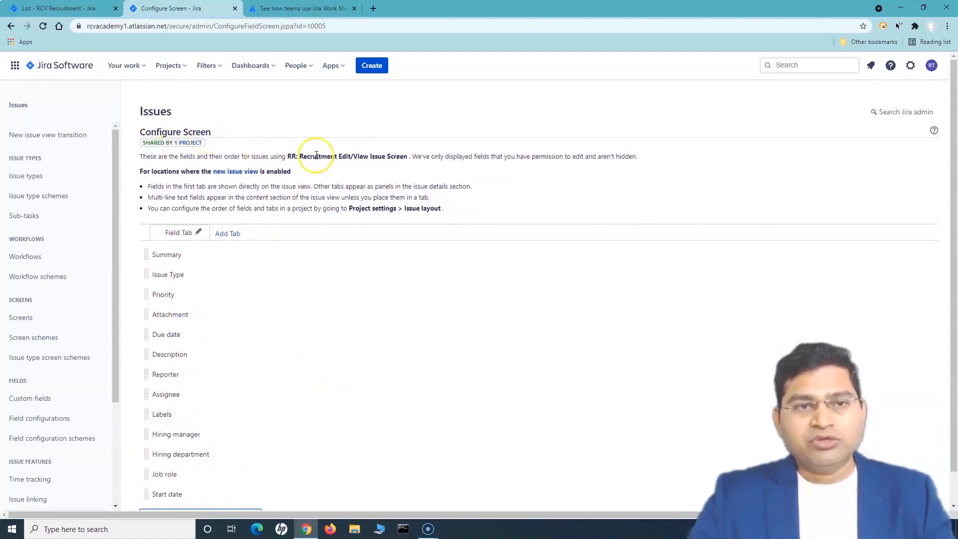
{"action": "left_click_drag", "start_coordinate": [299, 156], "coordinate": [341, 155]}
{"action": "left_click", "coordinate": [384, 156]}
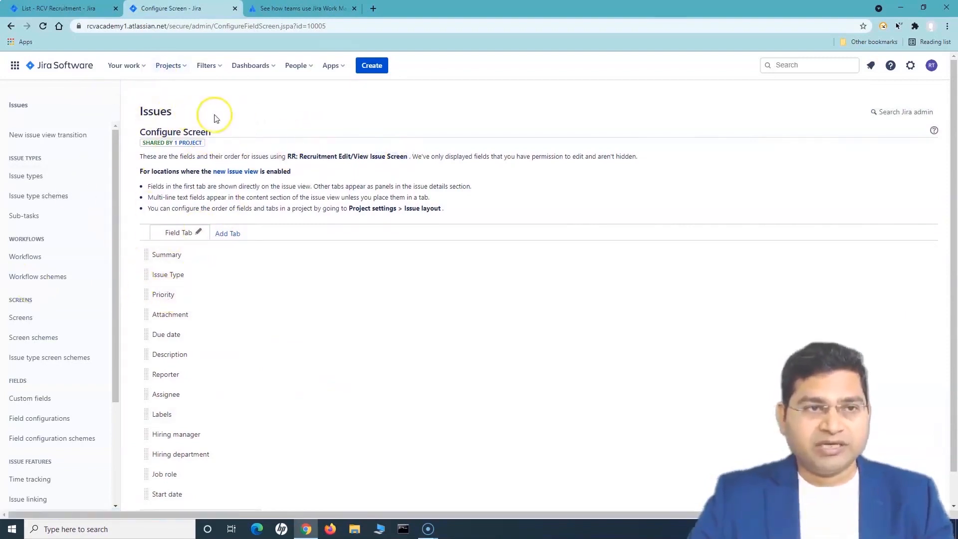
{"action": "scroll", "coordinate": [364, 177], "scroll_direction": "down", "scroll_amount": 1}
Return to the RCV Recruitment list, reopen the Test Analyst item's details to check for the Priority field, and close them.
{"action": "left_click", "coordinate": [56, 8]}
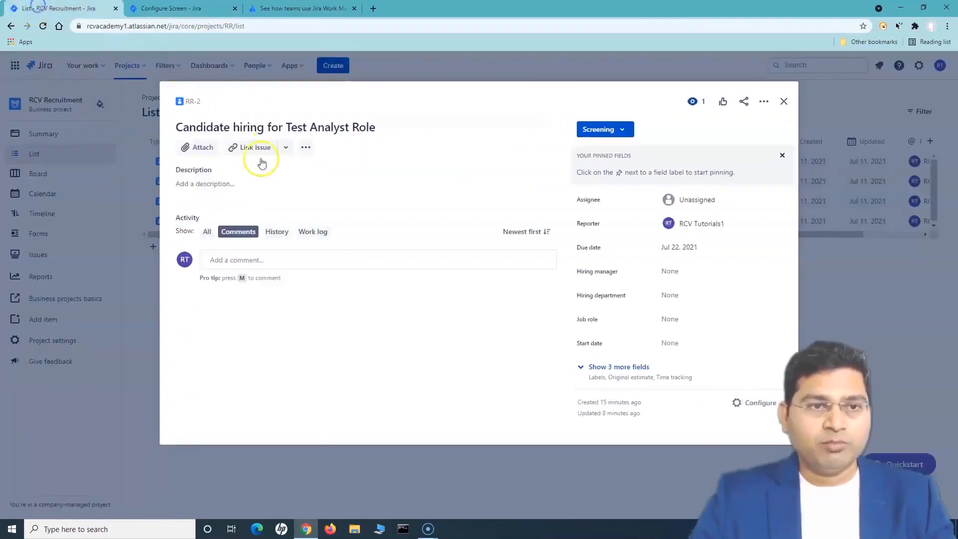
{"action": "left_click", "coordinate": [784, 102]}
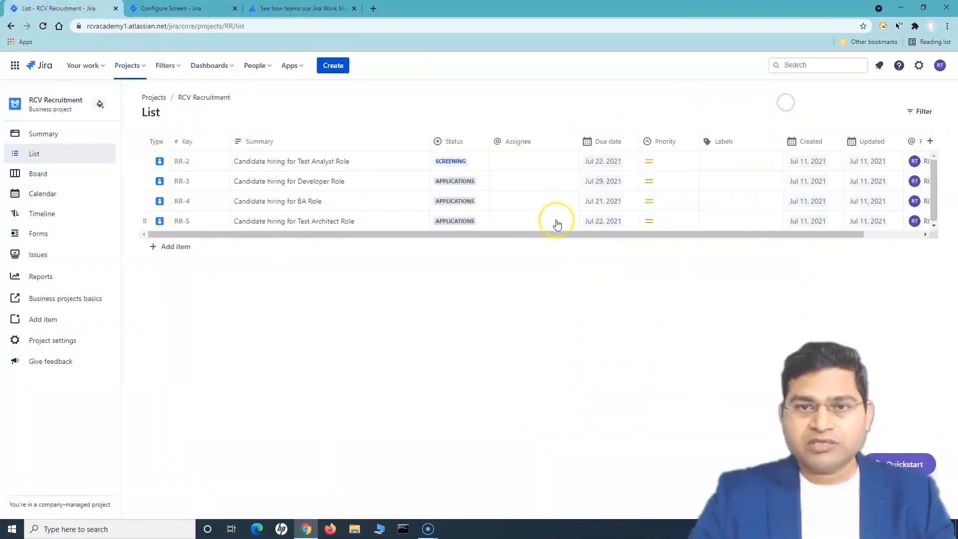
{"action": "left_click", "coordinate": [182, 162]}
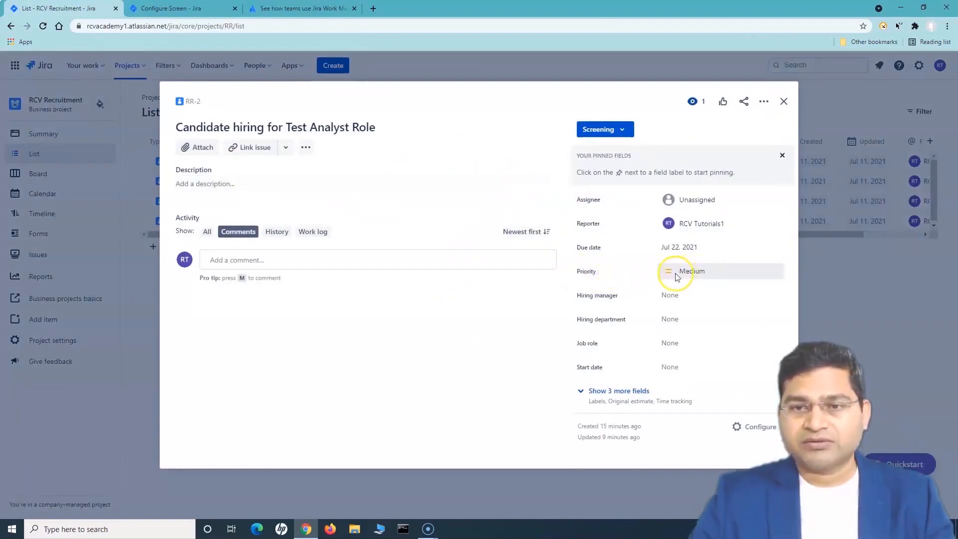
{"action": "left_click", "coordinate": [783, 101]}
Set the priority of the Test Analyst item to Highest and of the Developer item to High.
{"action": "left_click", "coordinate": [667, 166]}
{"action": "left_click", "coordinate": [669, 185]}
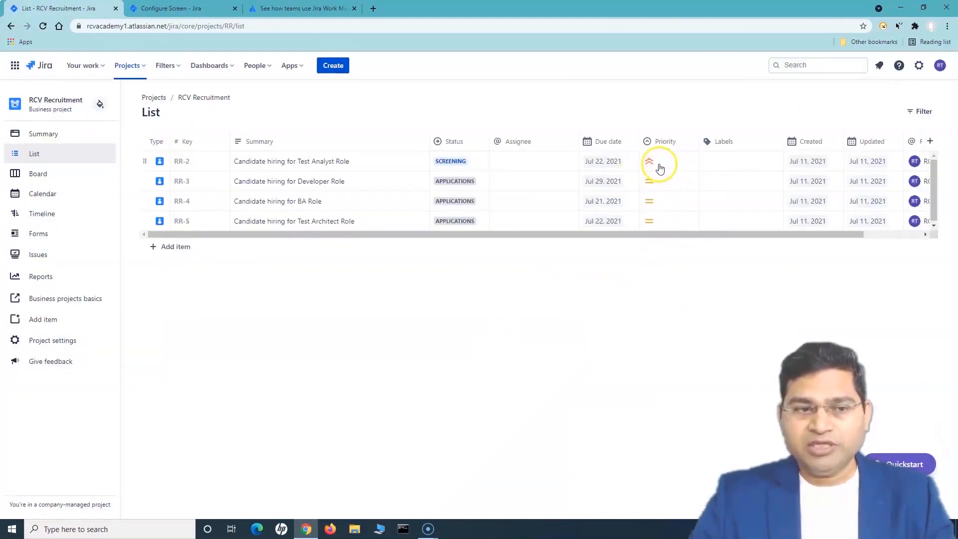
{"action": "left_click", "coordinate": [655, 182]}
{"action": "left_click", "coordinate": [667, 202]}
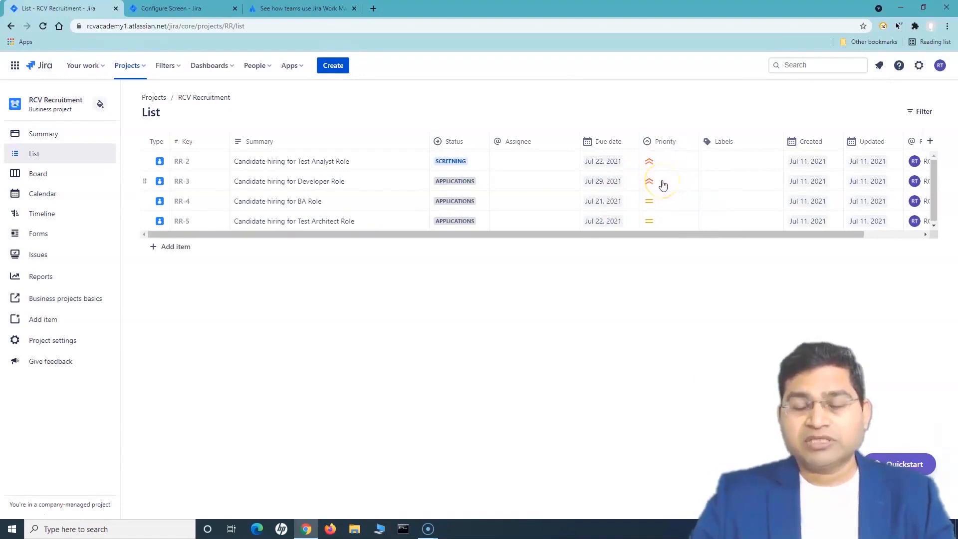
{"action": "left_click", "coordinate": [663, 184]}
{"action": "left_click", "coordinate": [664, 222]}
Open the create-issue form, look through its fields for Priority, and cancel it.
{"action": "left_click", "coordinate": [333, 67]}
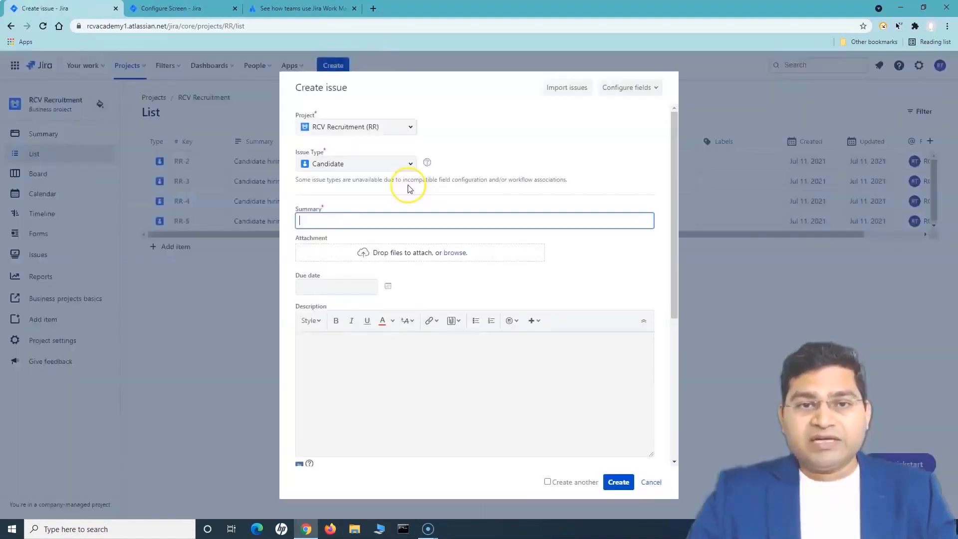
{"action": "scroll", "coordinate": [399, 358], "scroll_direction": "down", "scroll_amount": 5}
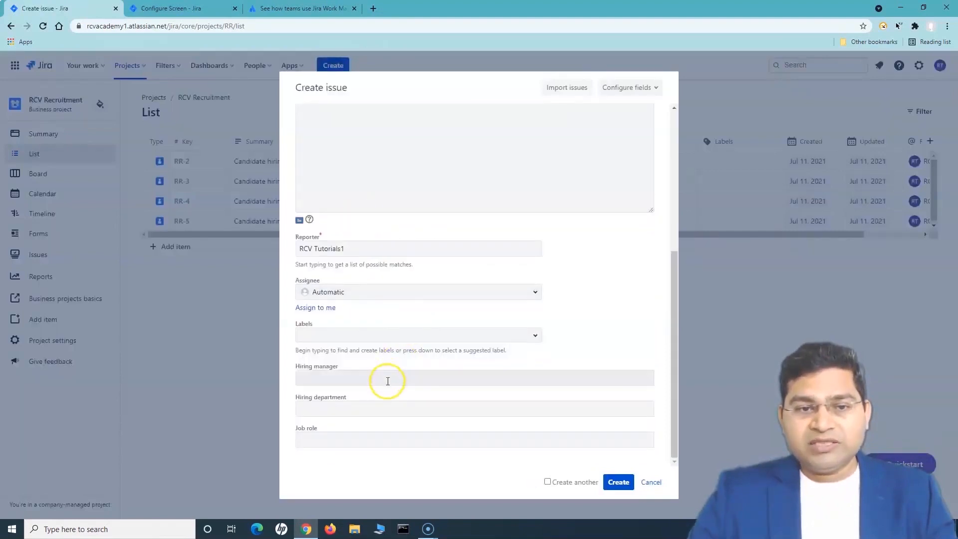
{"action": "scroll", "coordinate": [357, 428], "scroll_direction": "up", "scroll_amount": 5}
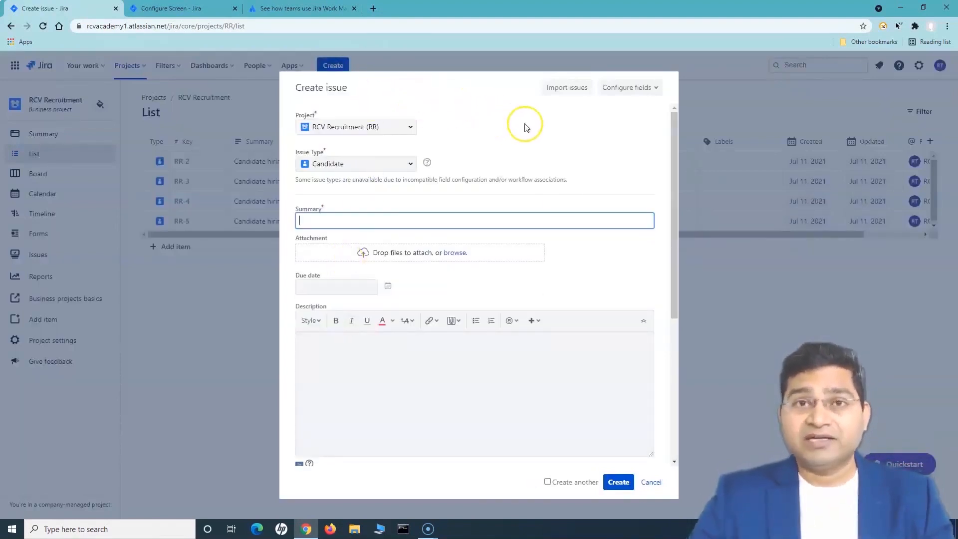
{"action": "left_click", "coordinate": [657, 485]}
Add the Priority field to the "RR: Recruitment Create Issue Screen" and place it directly below Attachment.
{"action": "left_click", "coordinate": [74, 339]}
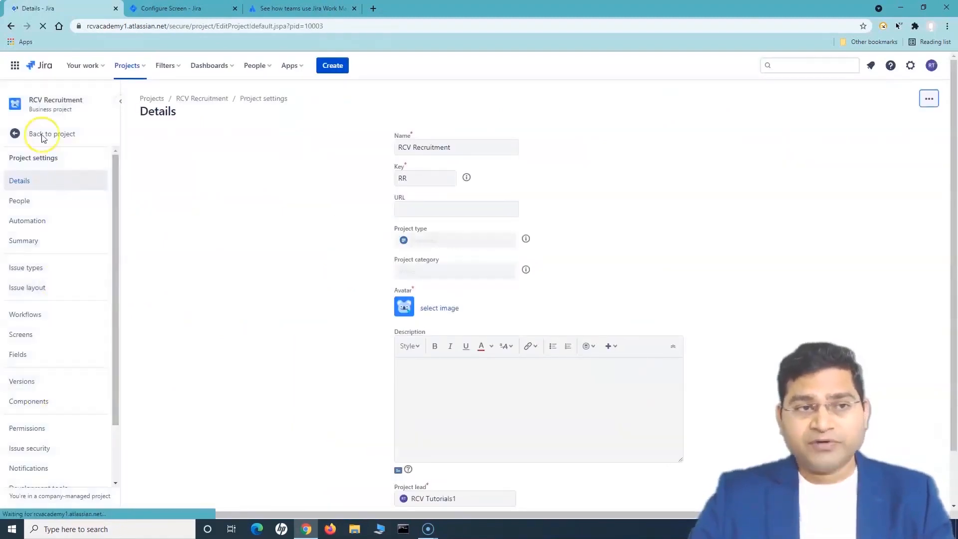
{"action": "left_click", "coordinate": [40, 338]}
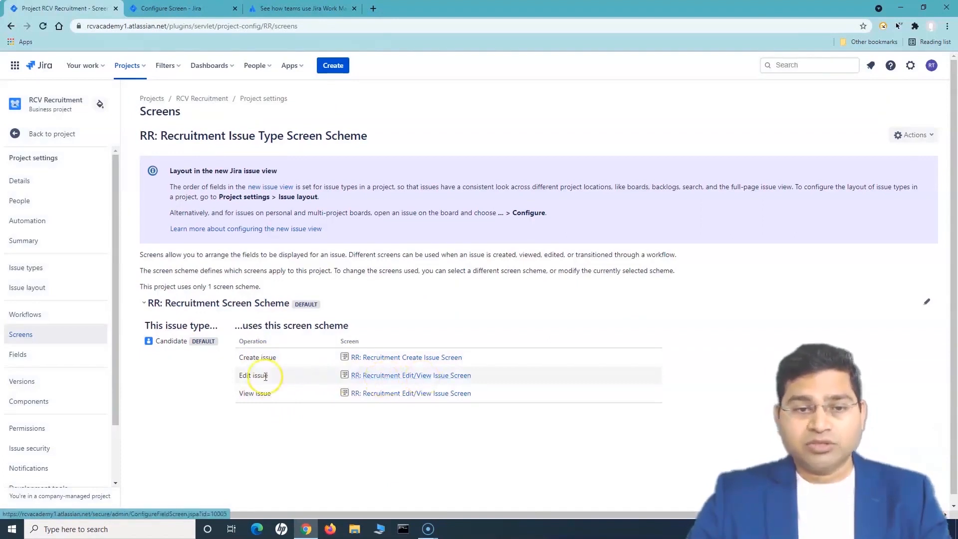
{"action": "left_click", "coordinate": [401, 358]}
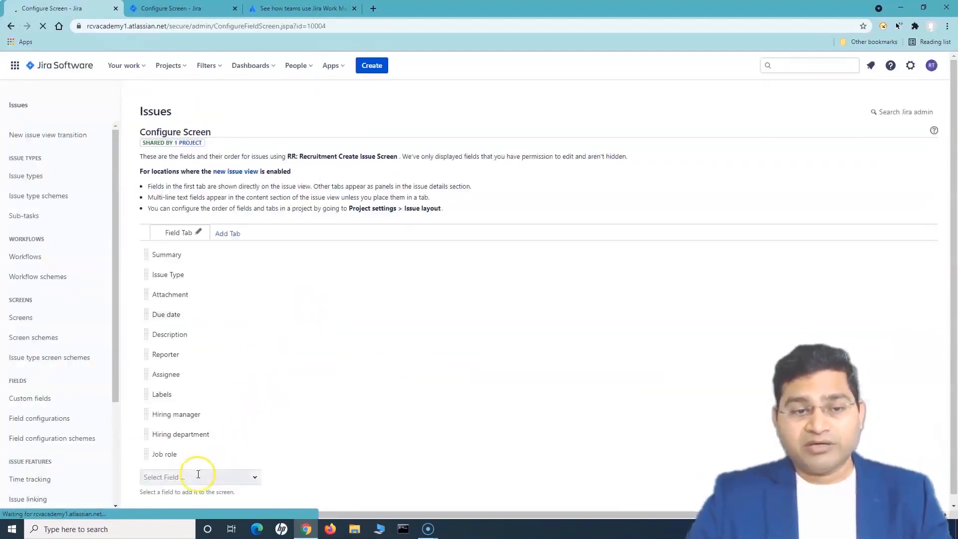
{"action": "left_click", "coordinate": [196, 477]}
{"action": "type", "text": "pri"}
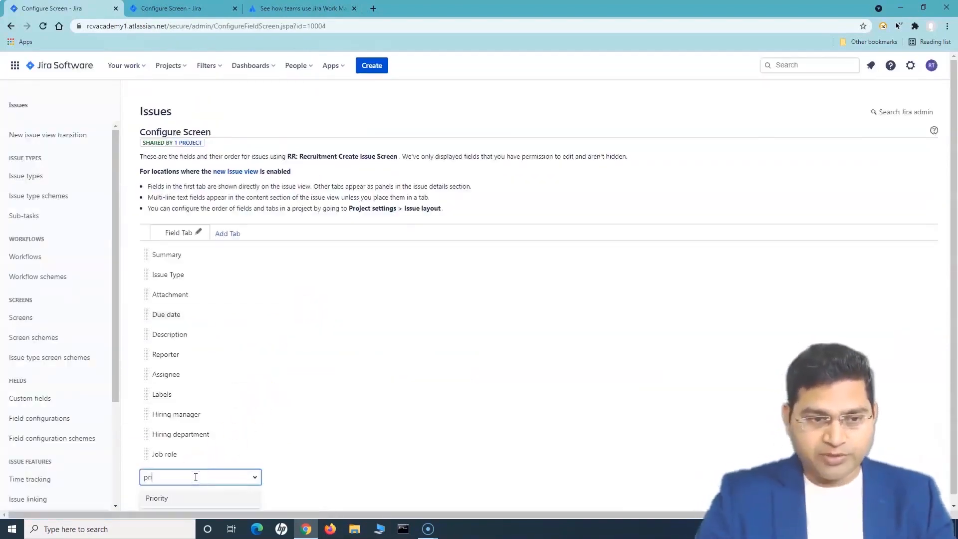
{"action": "key", "text": "Return"}
{"action": "left_click_drag", "start_coordinate": [147, 474], "coordinate": [149, 314]}
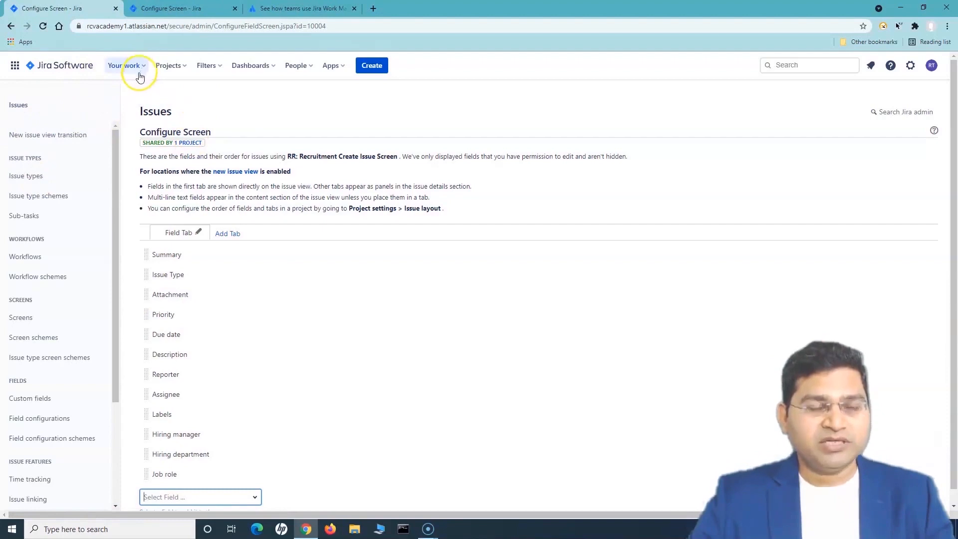
Go back to the RCV Recruitment project, check the create-issue form for the newly added Priority field, and cancel it.
{"action": "left_click", "coordinate": [181, 68]}
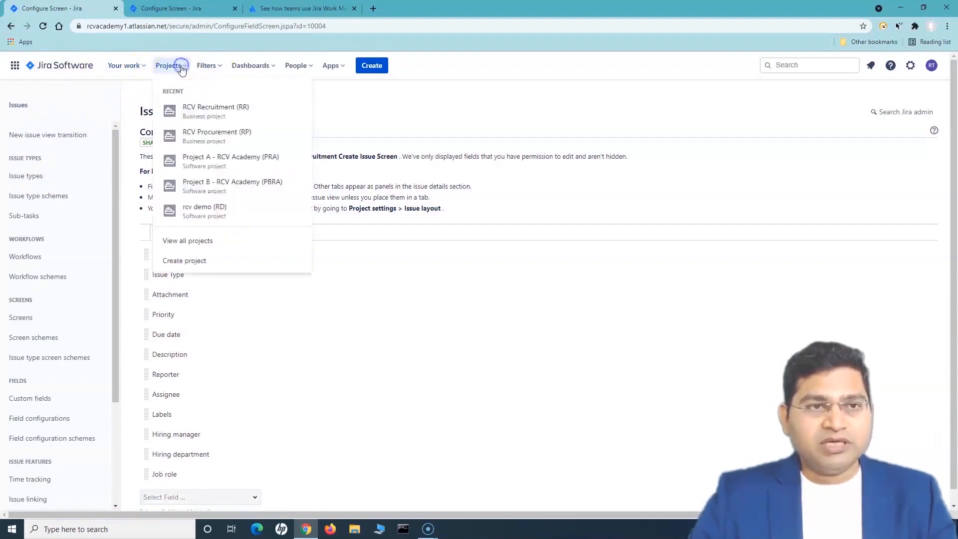
{"action": "left_click", "coordinate": [203, 111]}
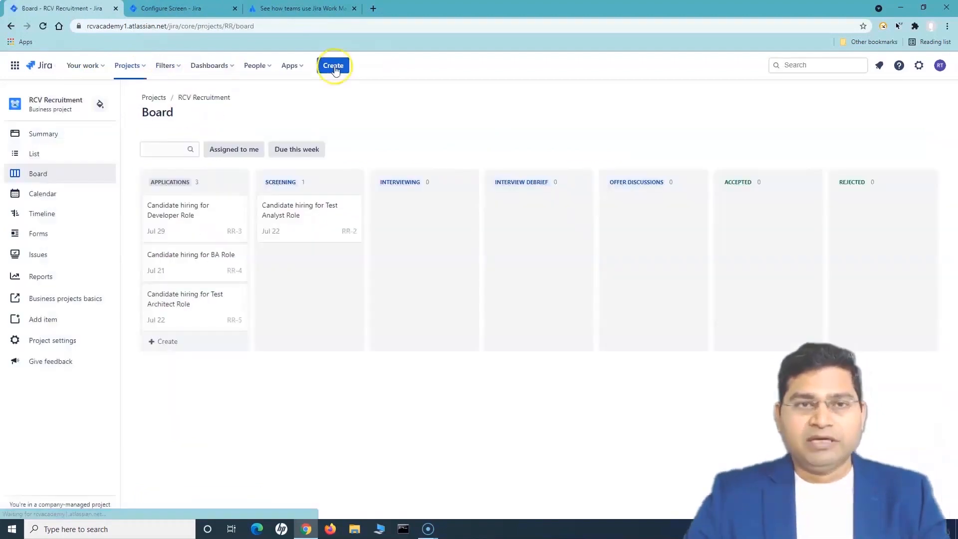
{"action": "left_click", "coordinate": [334, 66]}
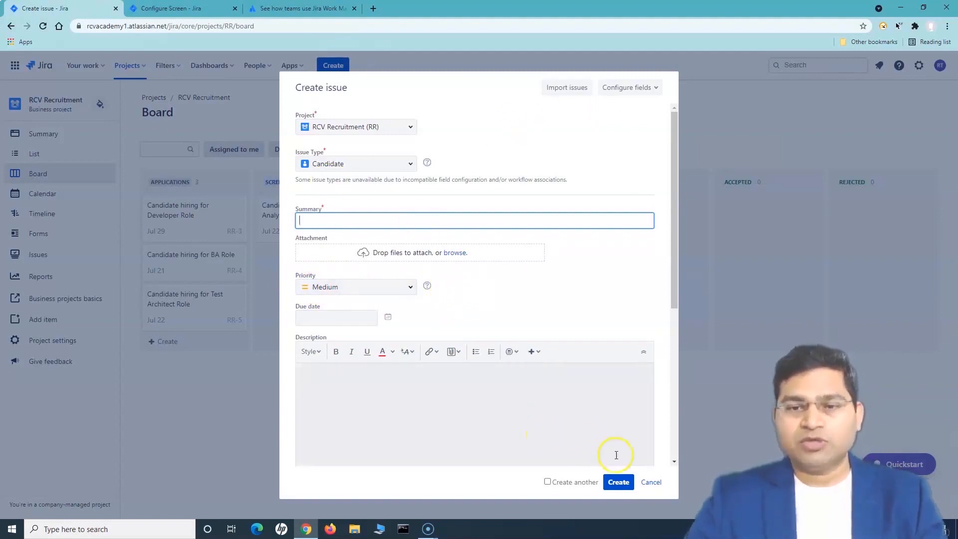
{"action": "left_click", "coordinate": [652, 483]}
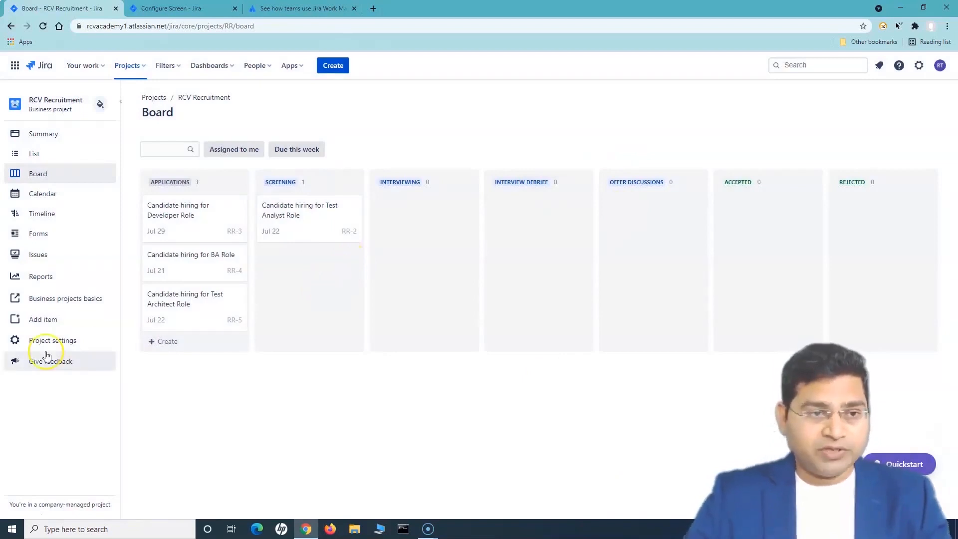
In the project's list view, create the label Testing on the Test Analyst item and assign it to the Test Architect item.
{"action": "left_click", "coordinate": [55, 155]}
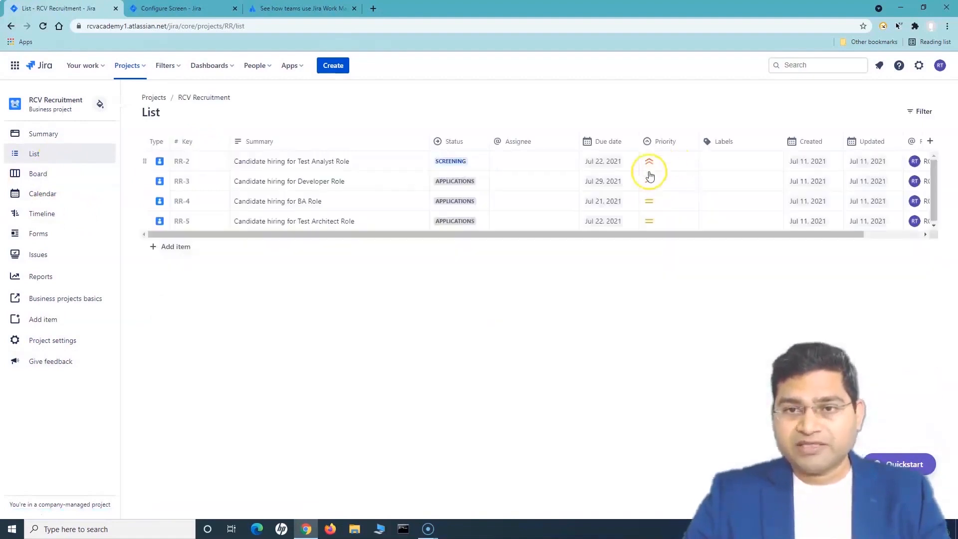
{"action": "left_click", "coordinate": [724, 165]}
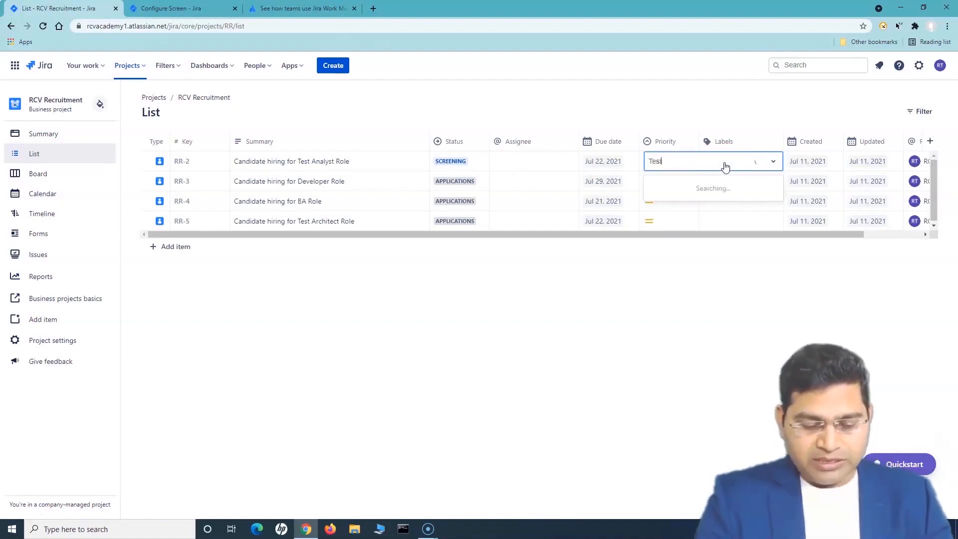
{"action": "type", "text": "ng"}
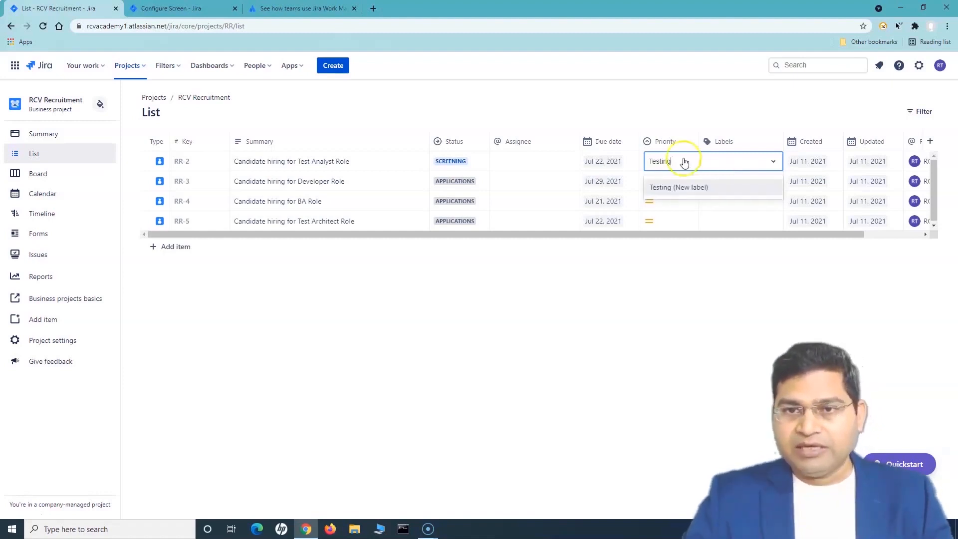
{"action": "left_click", "coordinate": [683, 192]}
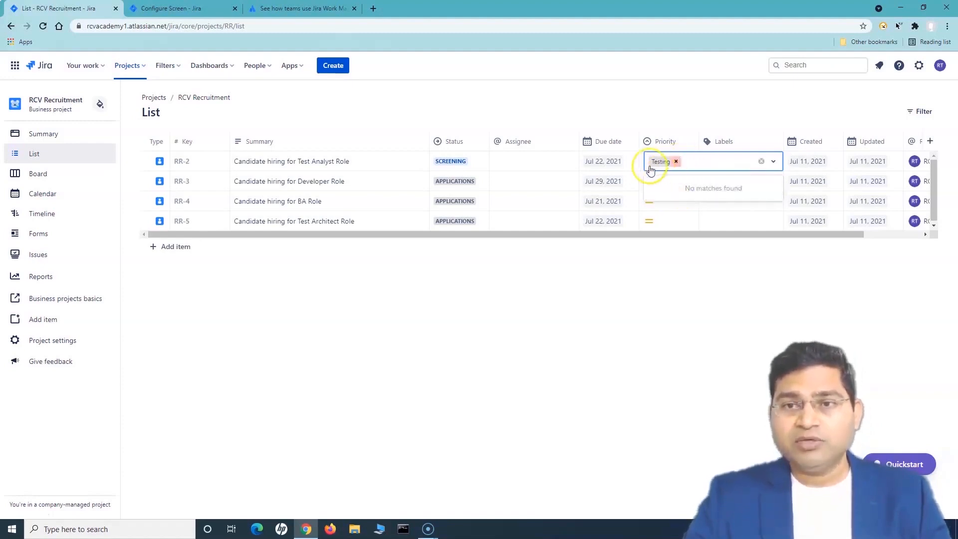
{"action": "left_click", "coordinate": [647, 297]}
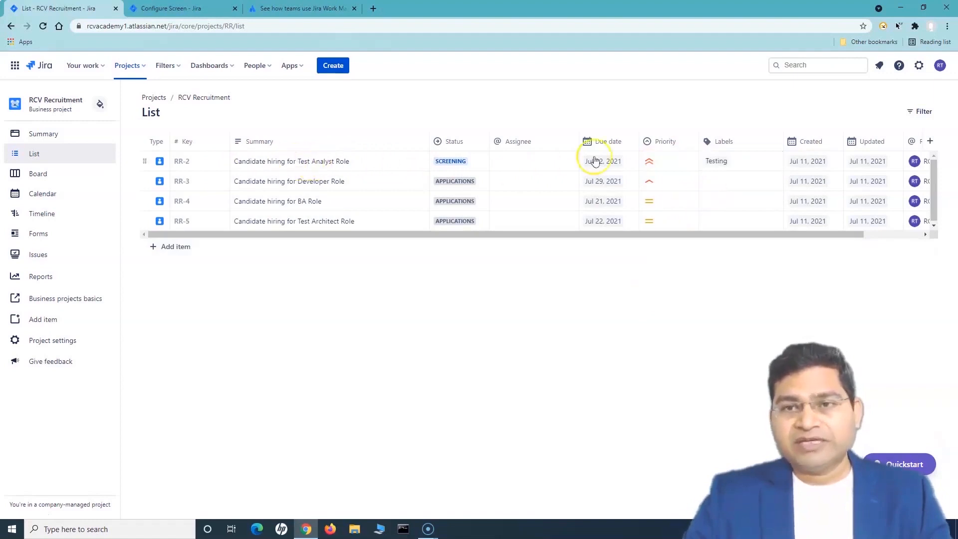
{"action": "left_click", "coordinate": [703, 226]}
{"action": "left_click", "coordinate": [708, 259]}
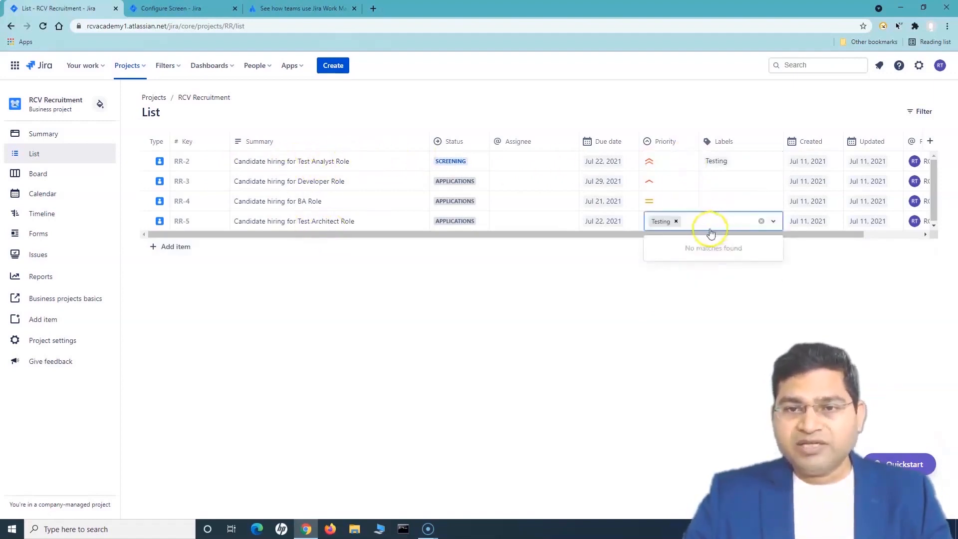
{"action": "left_click", "coordinate": [618, 280]}
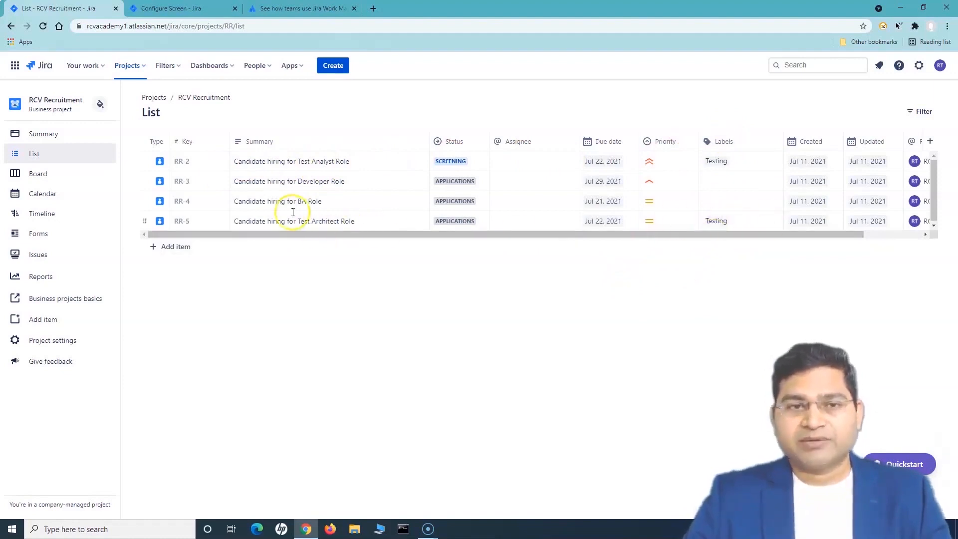
Add a new label BA to the BA Role item and a new label Developer to the Developer Role item.
{"action": "left_click", "coordinate": [743, 201]}
{"action": "type", "text": "BA"}
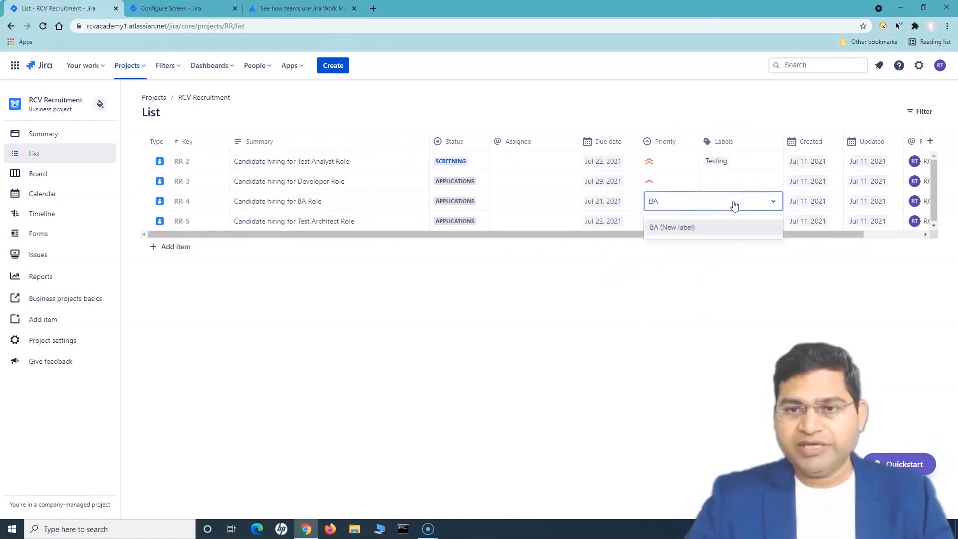
{"action": "left_click", "coordinate": [728, 226]}
{"action": "left_click", "coordinate": [727, 184]}
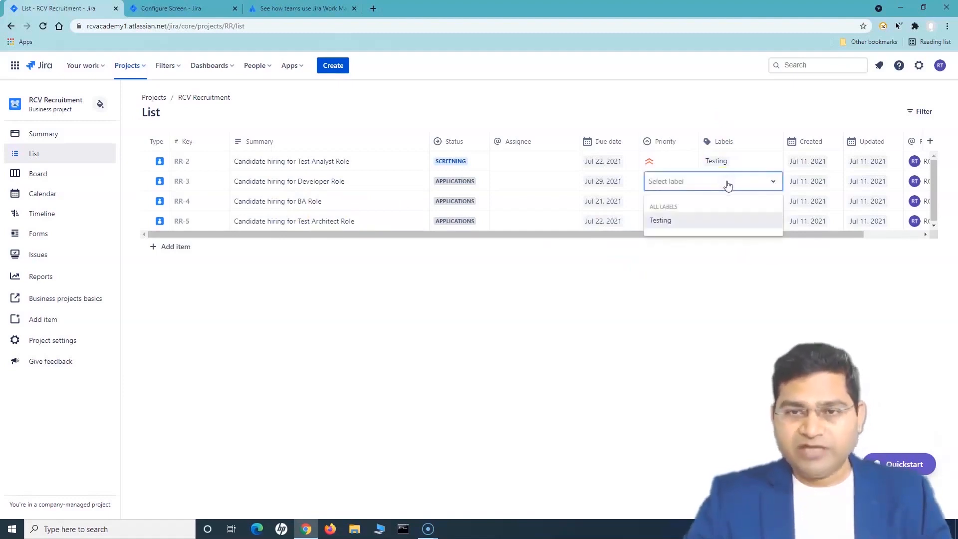
{"action": "type", "text": "Developer"}
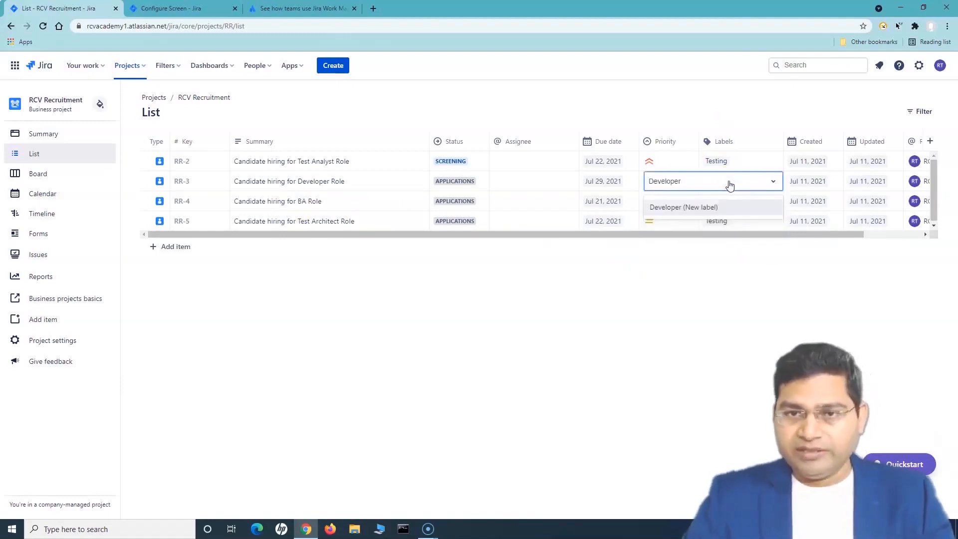
{"action": "left_click", "coordinate": [726, 212]}
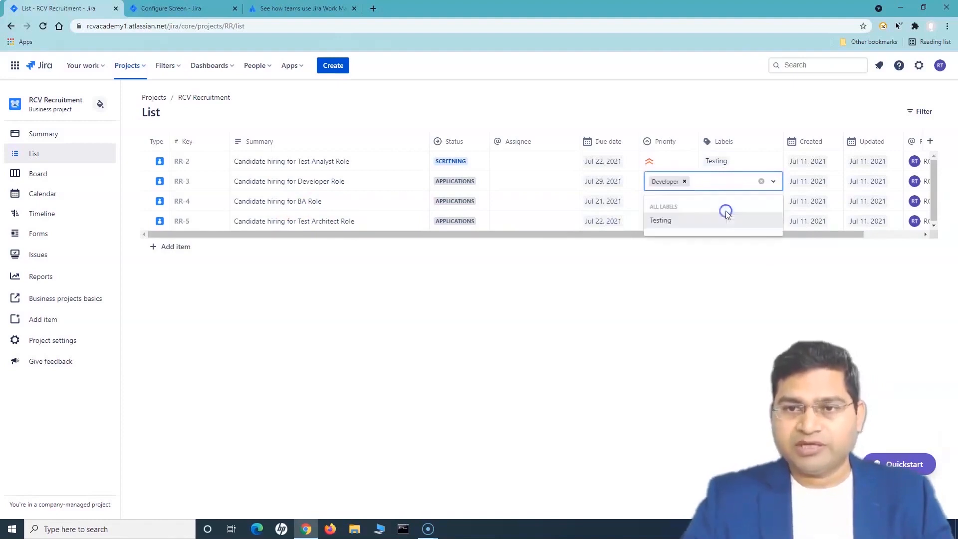
{"action": "left_click", "coordinate": [691, 293]}
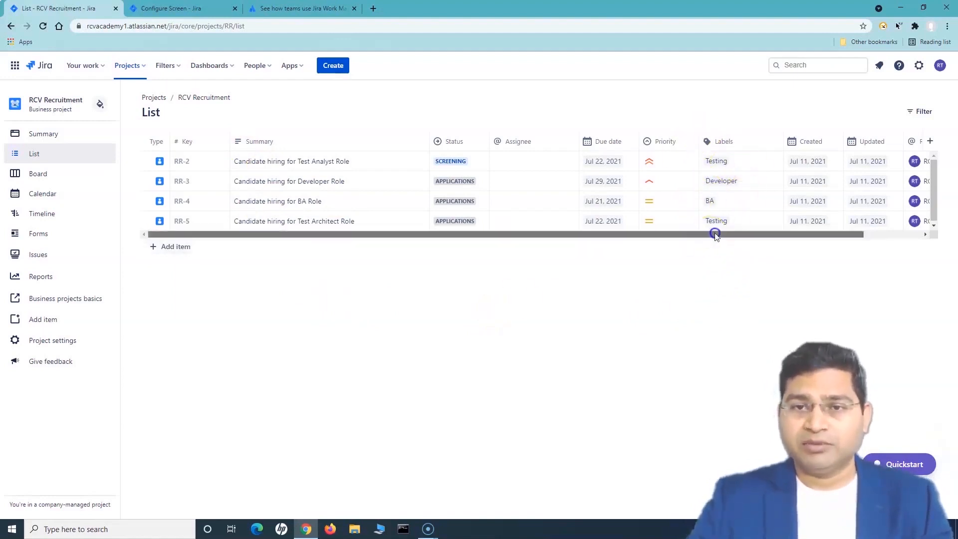
Review the fields available as columns in the list view and hide the Created and Updated columns.
{"action": "left_click_drag", "start_coordinate": [712, 234], "coordinate": [799, 235]}
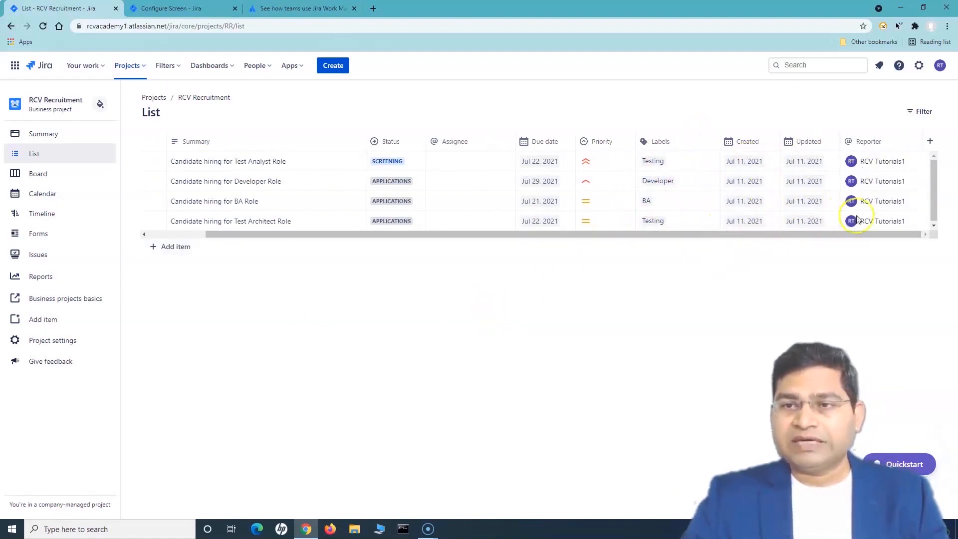
{"action": "left_click", "coordinate": [930, 142]}
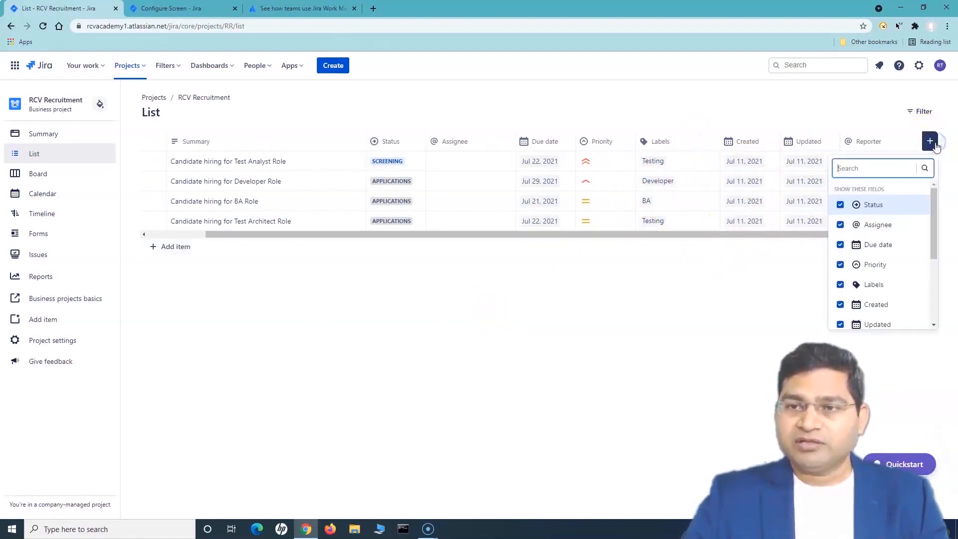
{"action": "scroll", "coordinate": [883, 249], "scroll_direction": "down", "scroll_amount": 3}
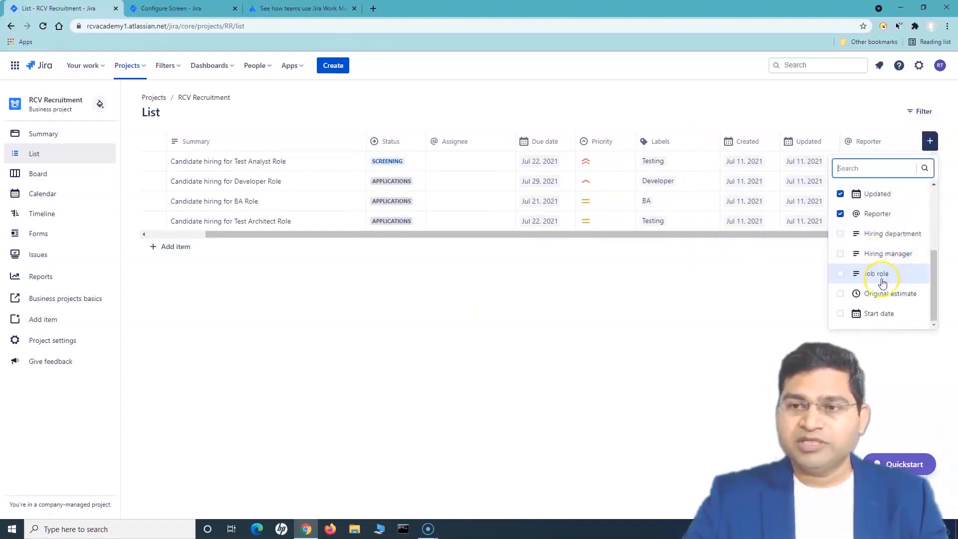
{"action": "scroll", "coordinate": [848, 250], "scroll_direction": "up", "scroll_amount": 3}
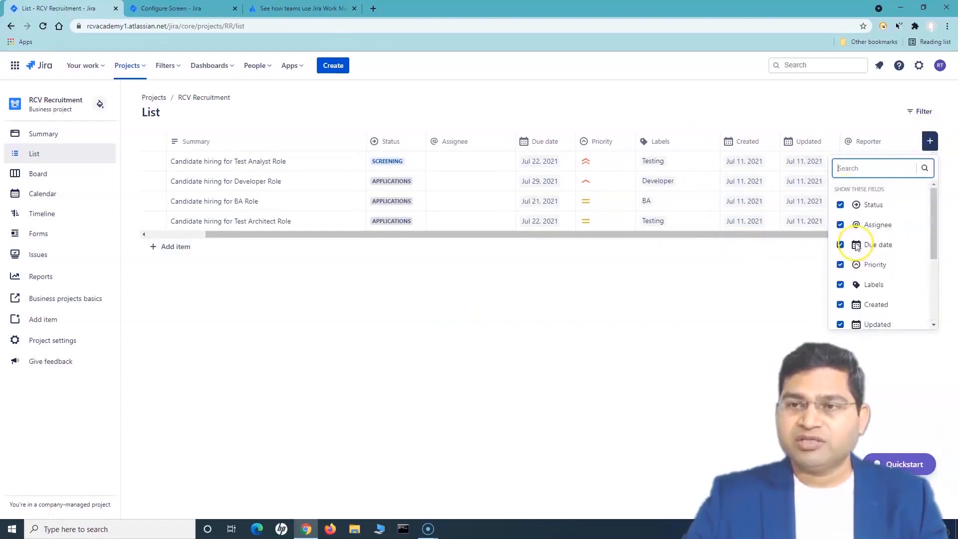
{"action": "left_click", "coordinate": [767, 315]}
{"action": "left_click", "coordinate": [929, 141]}
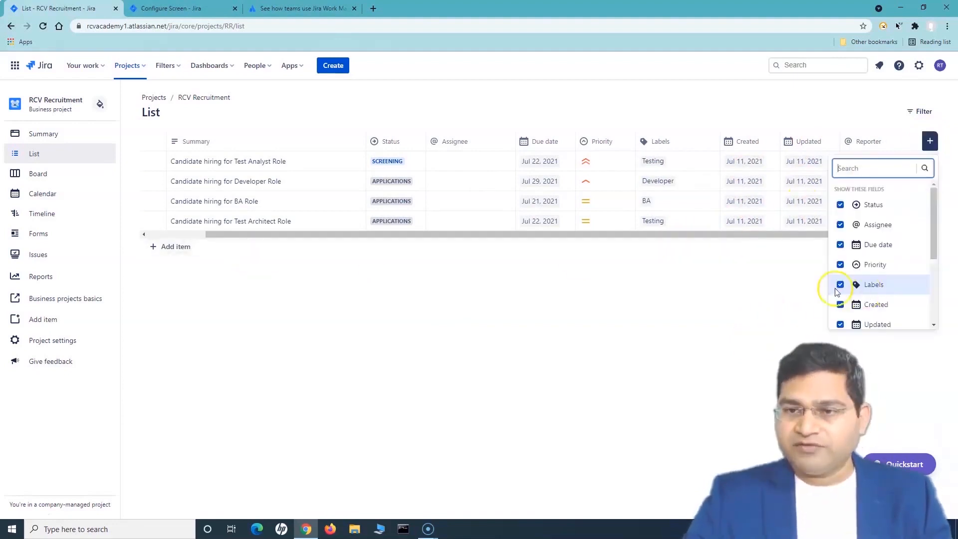
{"action": "left_click", "coordinate": [841, 305]}
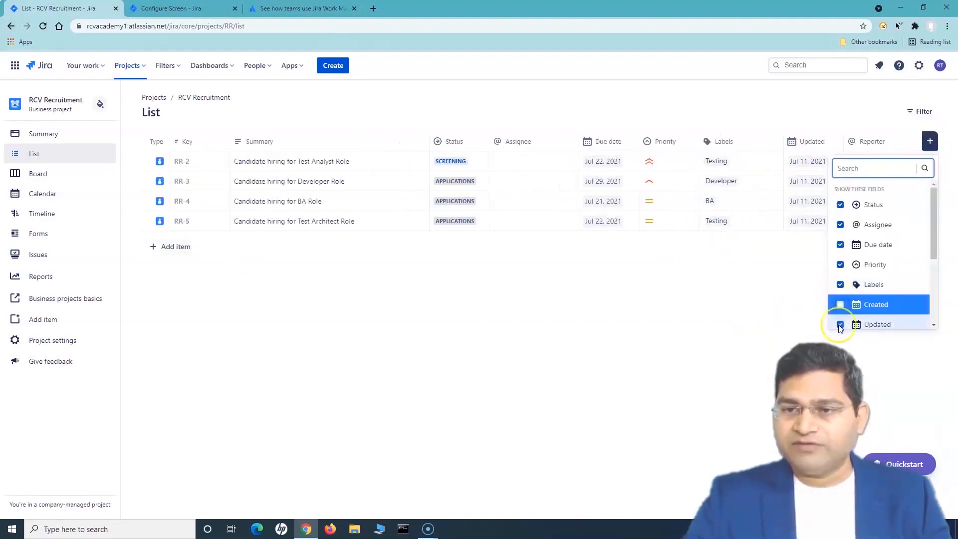
{"action": "left_click", "coordinate": [840, 325]}
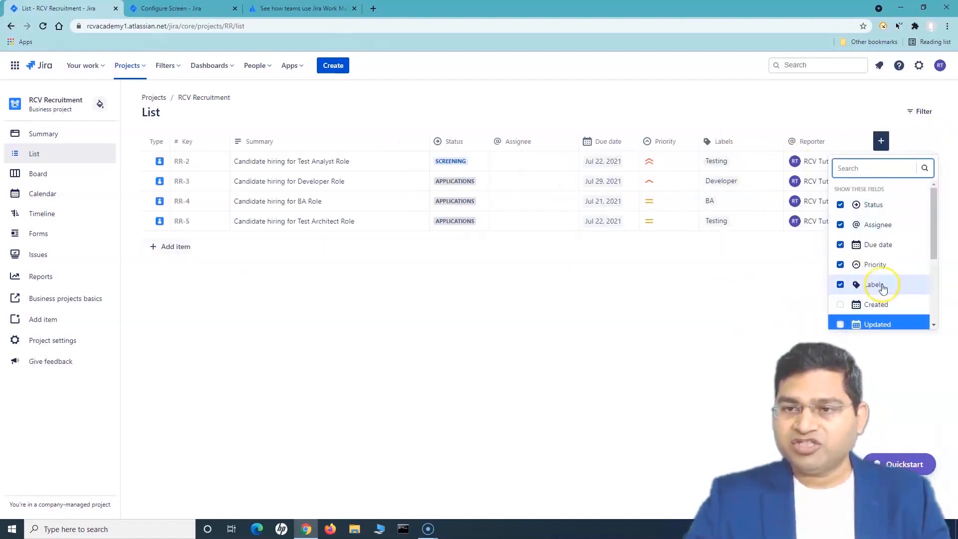
Show the Hiring manager and Hiring department columns in the project's list view.
{"action": "scroll", "coordinate": [882, 288], "scroll_direction": "down", "scroll_amount": 3}
{"action": "left_click", "coordinate": [841, 255]}
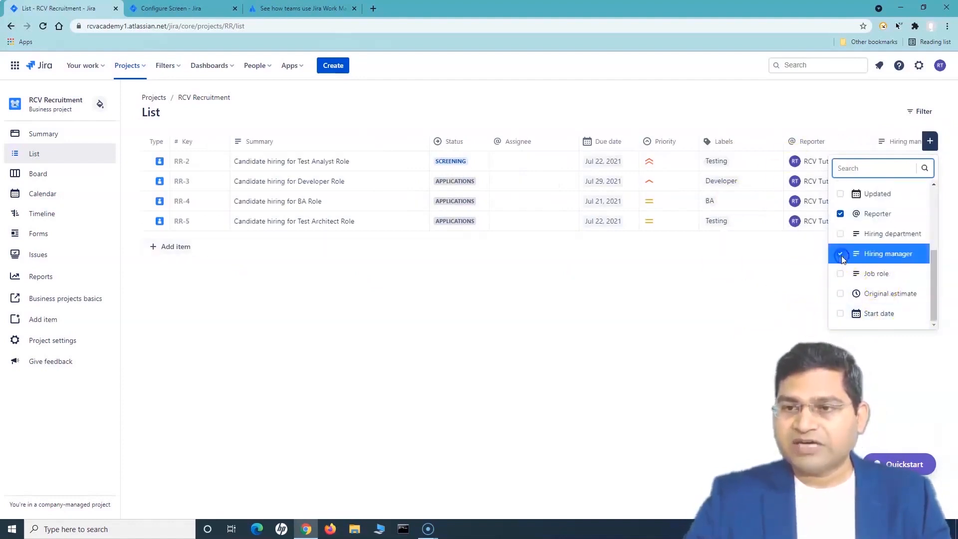
{"action": "left_click", "coordinate": [841, 234]}
{"action": "left_click", "coordinate": [748, 321]}
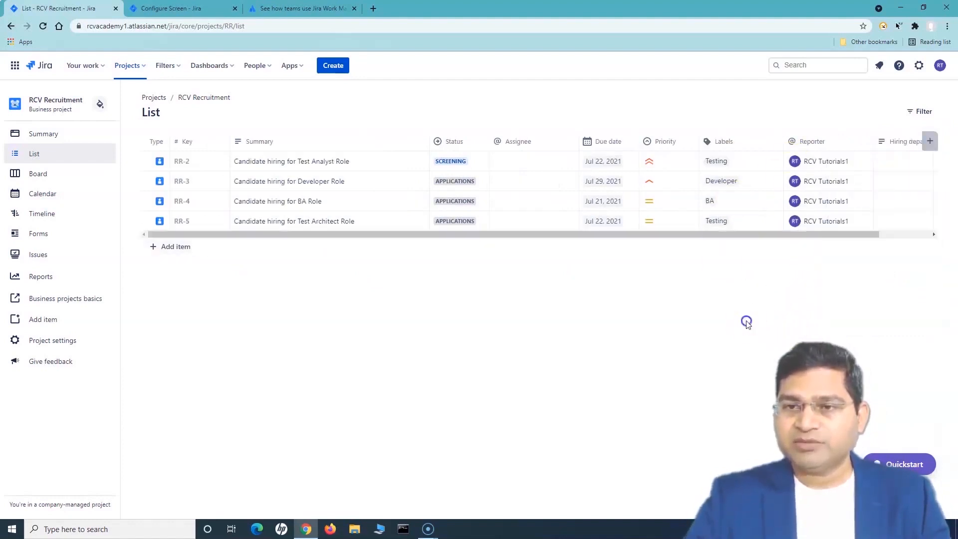
{"action": "left_click_drag", "start_coordinate": [855, 233], "coordinate": [599, 243]}
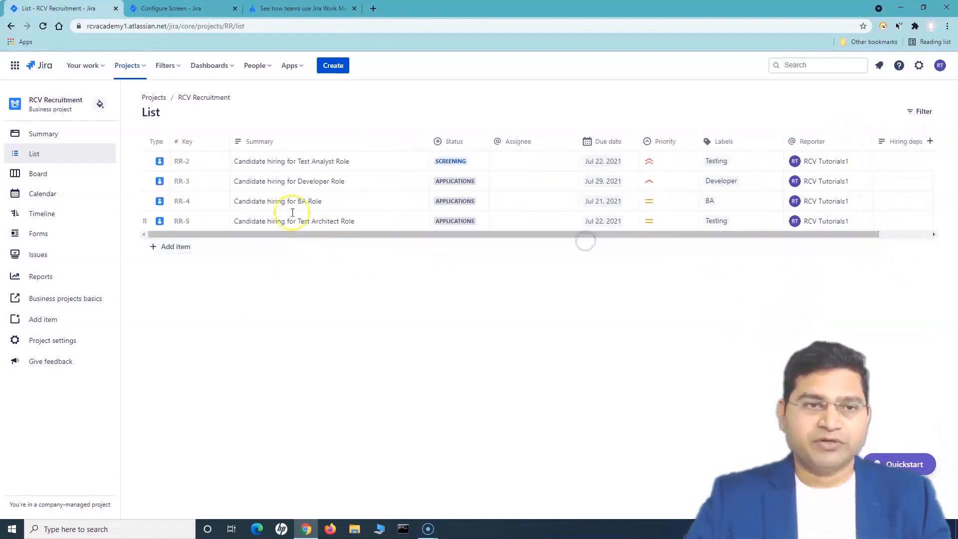
Open the Test Analyst item RR-2, look through its description and detail fields including the collapsed ones, and close it without entering anything.
{"action": "left_click", "coordinate": [180, 166]}
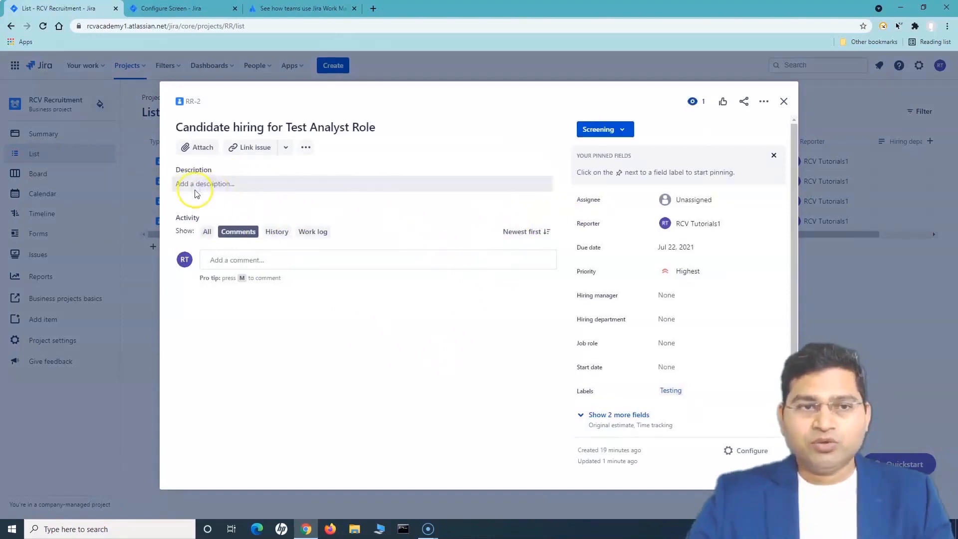
{"action": "left_click", "coordinate": [218, 191]}
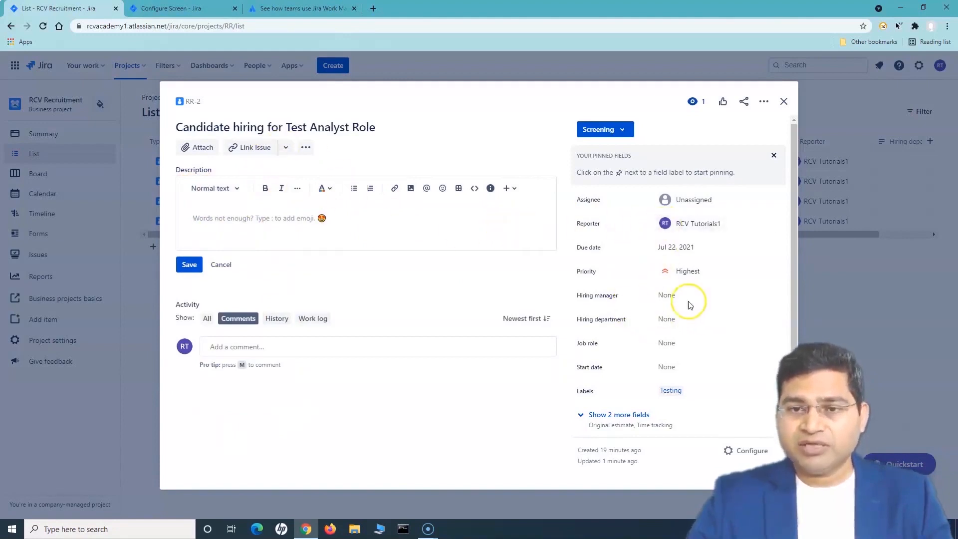
{"action": "left_click", "coordinate": [668, 295]}
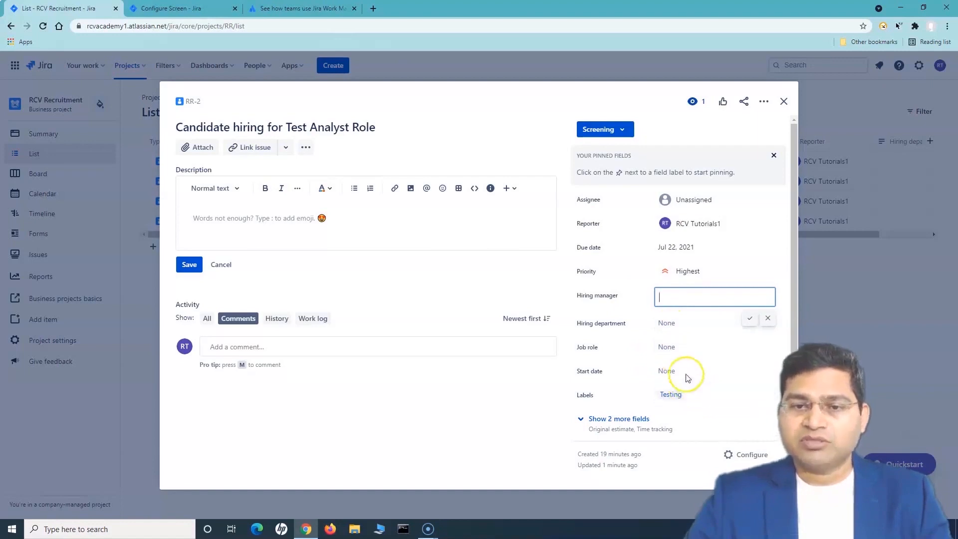
{"action": "left_click", "coordinate": [580, 418]}
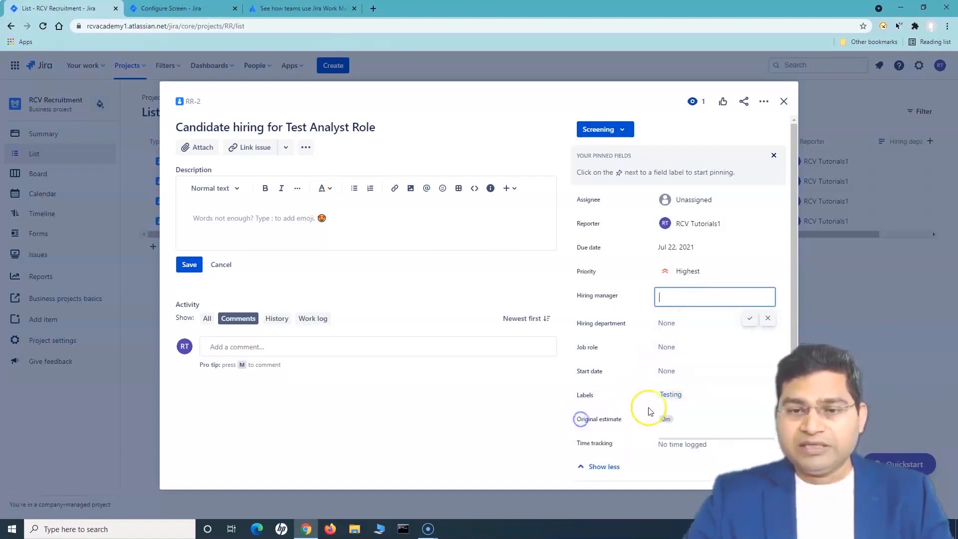
{"action": "scroll", "coordinate": [648, 406], "scroll_direction": "down", "scroll_amount": 1}
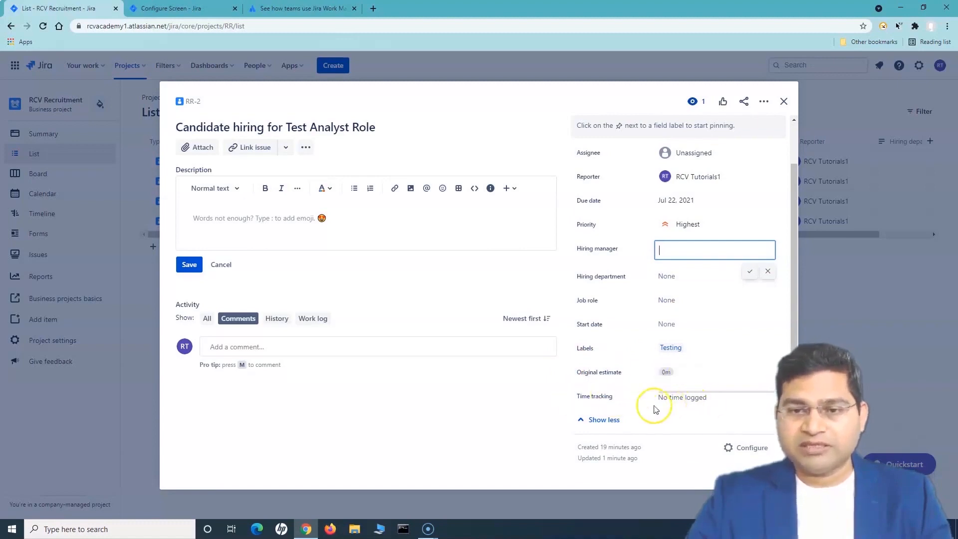
{"action": "scroll", "coordinate": [649, 379], "scroll_direction": "up", "scroll_amount": 1}
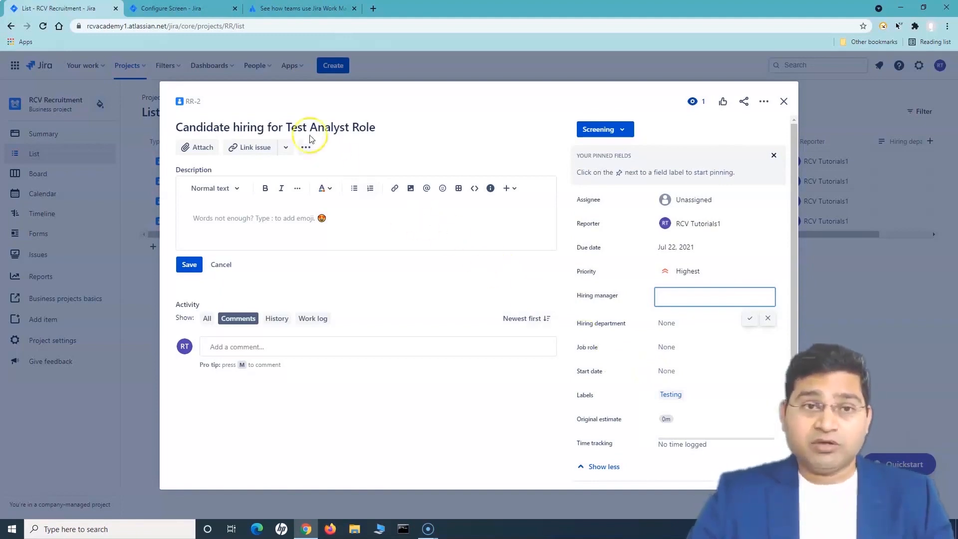
{"action": "left_click", "coordinate": [784, 102]}
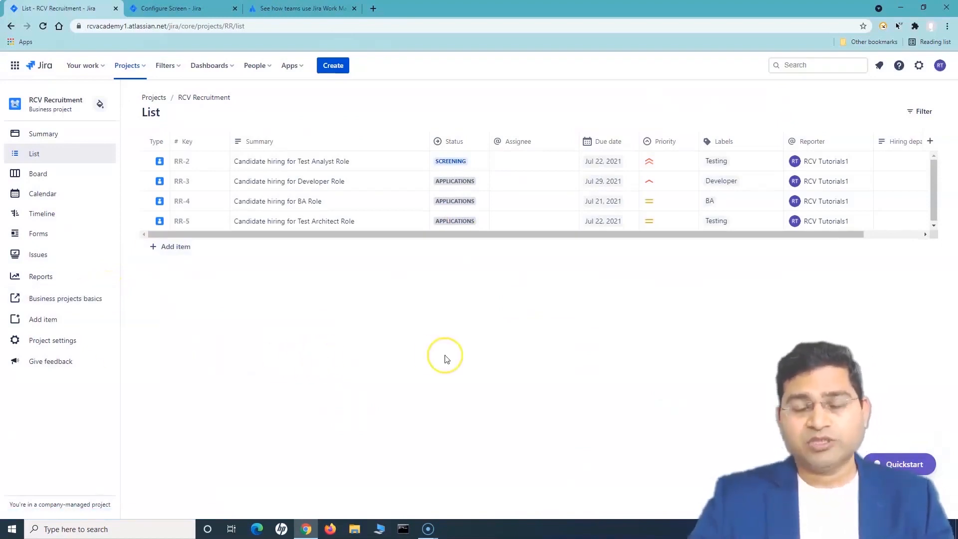
Switch to the project's board view, open the Test Analyst card, and display the workflow for its status.
{"action": "left_click", "coordinate": [309, 316]}
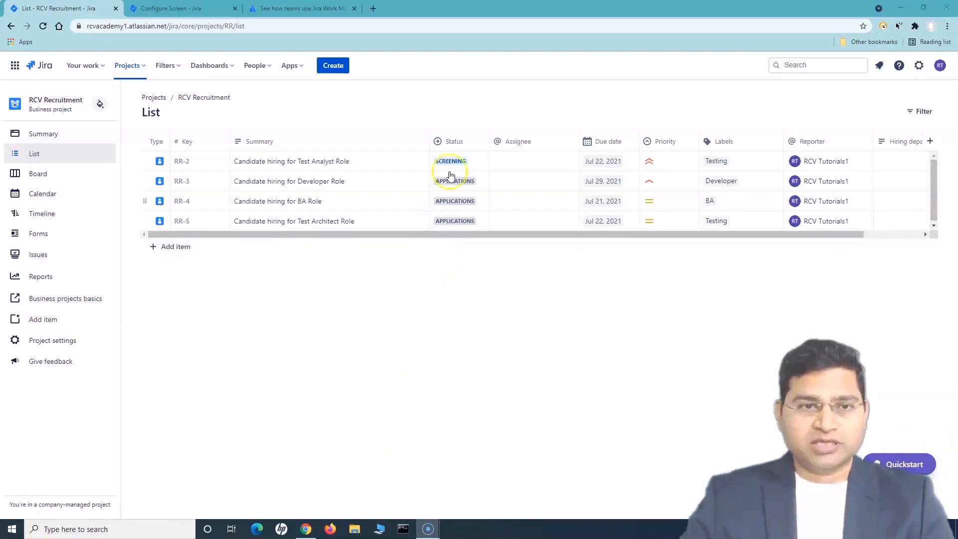
{"action": "left_click", "coordinate": [33, 175]}
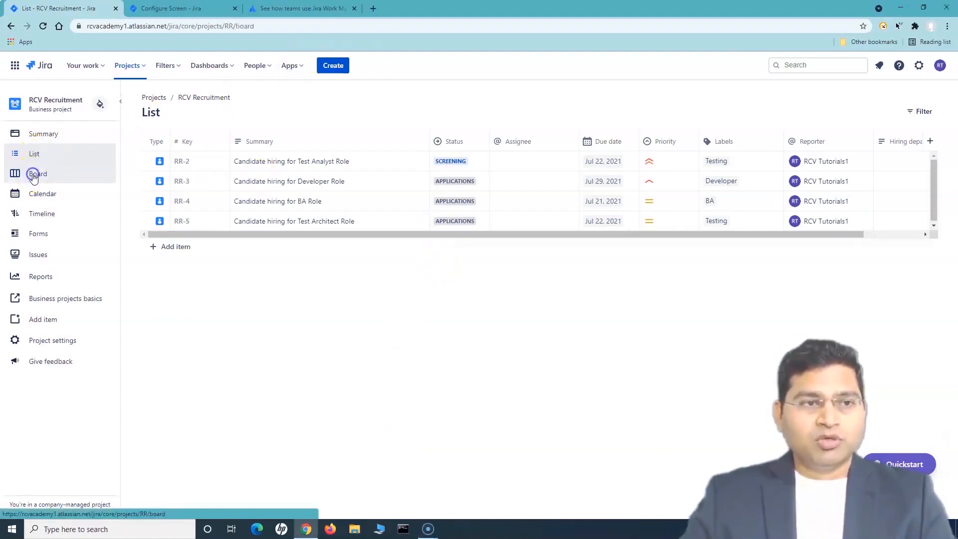
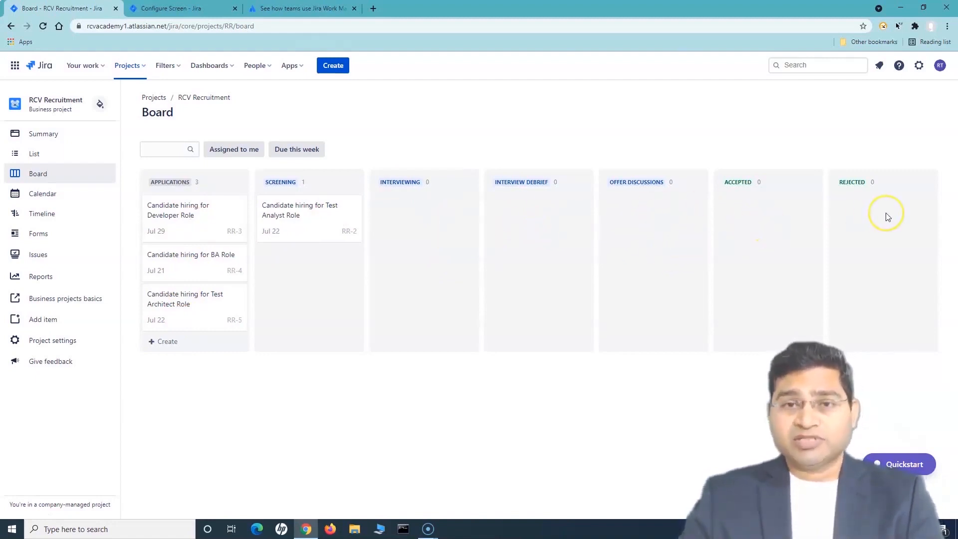
{"action": "left_click", "coordinate": [281, 219]}
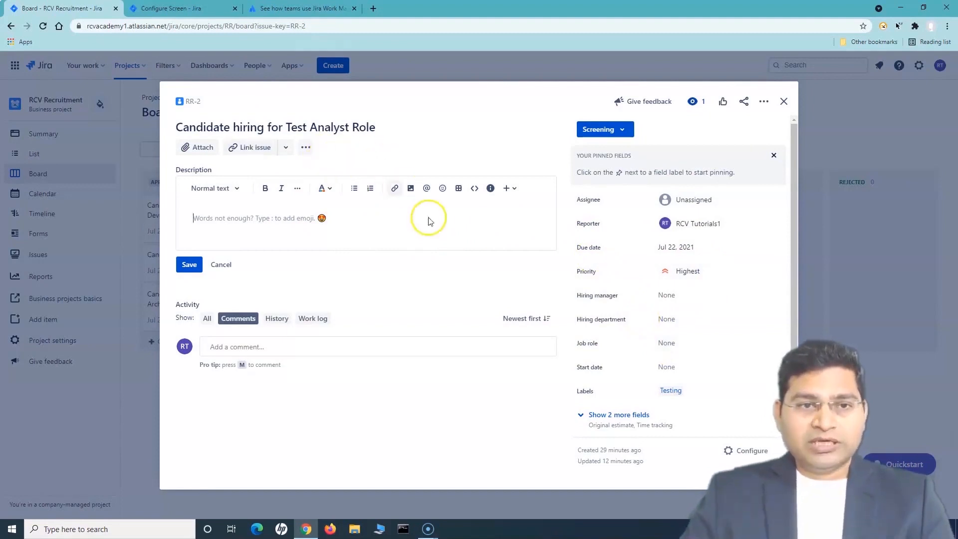
{"action": "scroll", "coordinate": [690, 315], "scroll_direction": "down", "scroll_amount": 1}
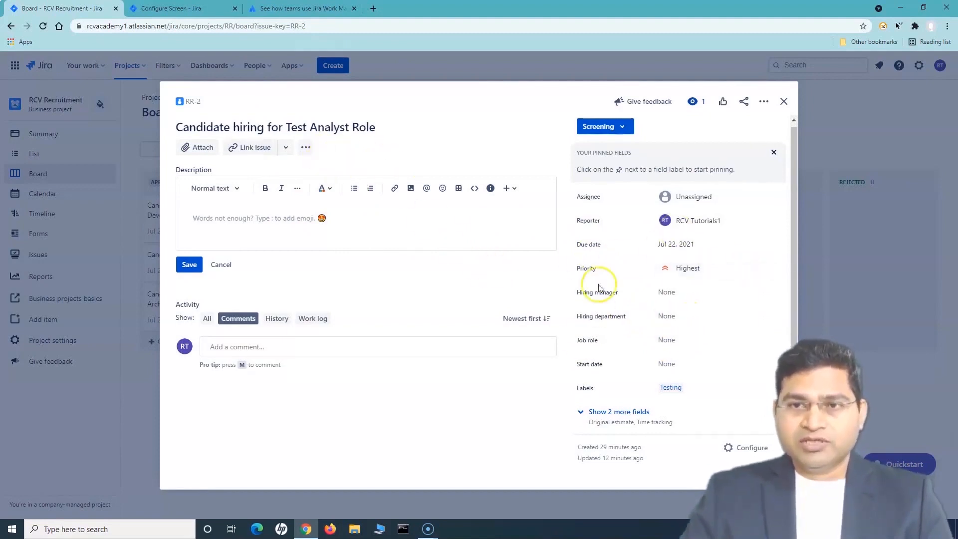
{"action": "left_click", "coordinate": [624, 126]}
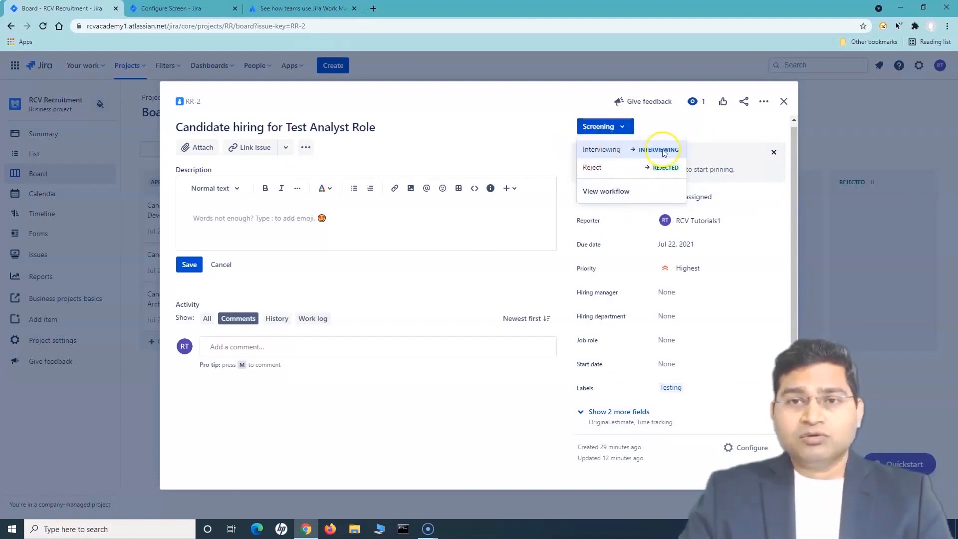
{"action": "left_click", "coordinate": [610, 192]}
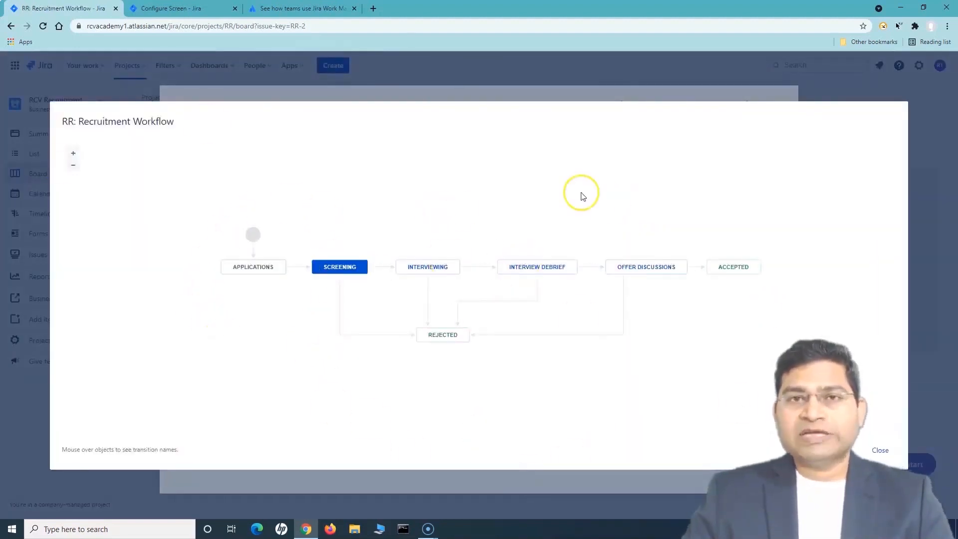
Examine the transitions in the RR: Recruitment Workflow diagram from Applications through Offer Discussions, including the paths to Rejected.
{"action": "mouse_move", "coordinate": [252, 268]}
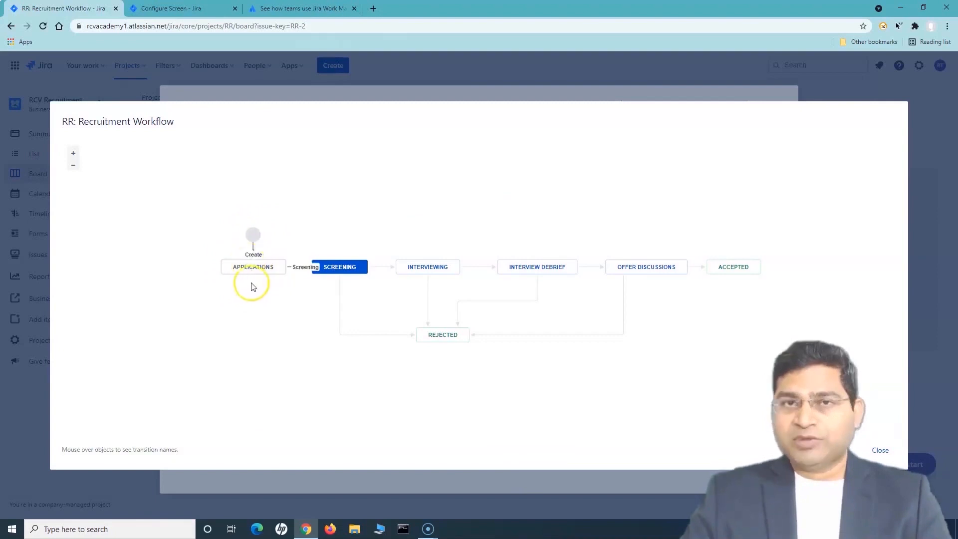
{"action": "mouse_move", "coordinate": [342, 268]}
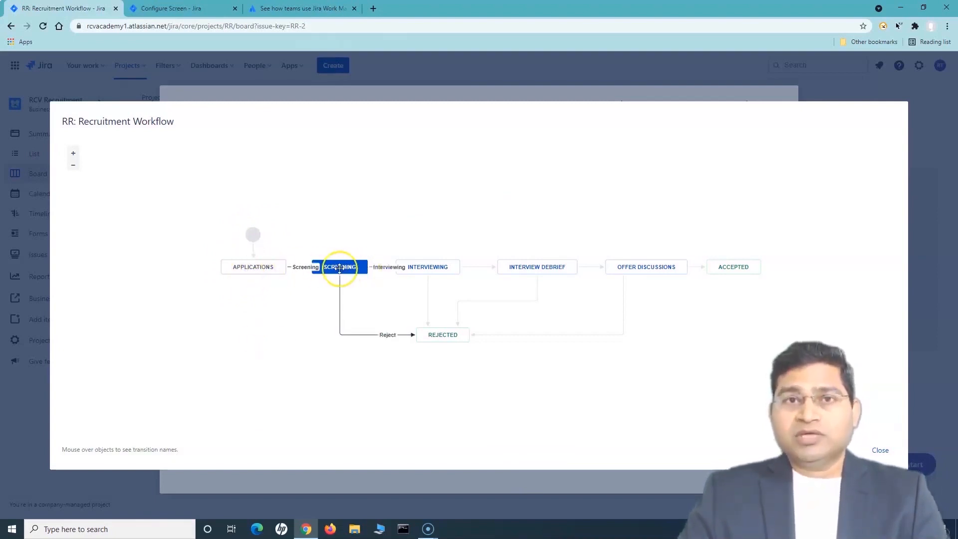
{"action": "mouse_move", "coordinate": [462, 339]}
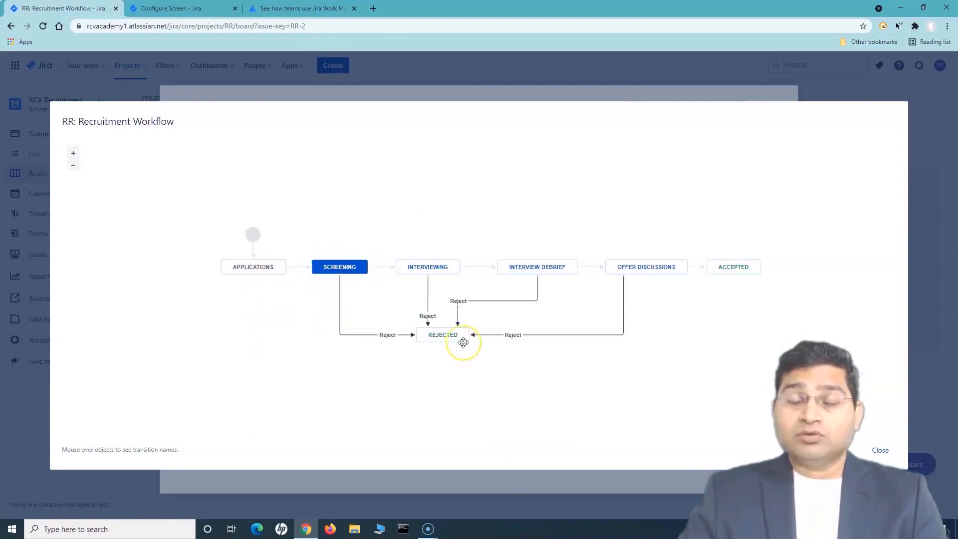
{"action": "mouse_move", "coordinate": [429, 267]}
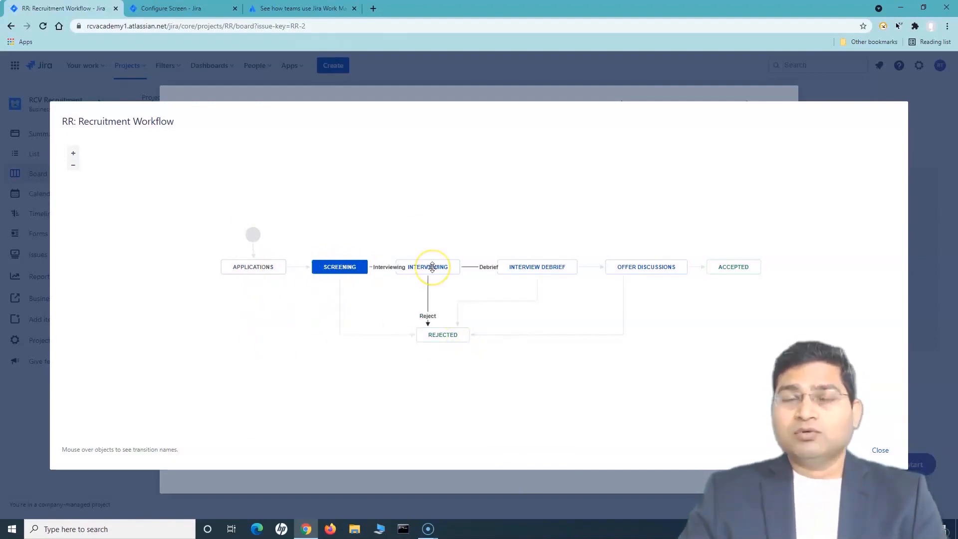
{"action": "left_click", "coordinate": [344, 268]}
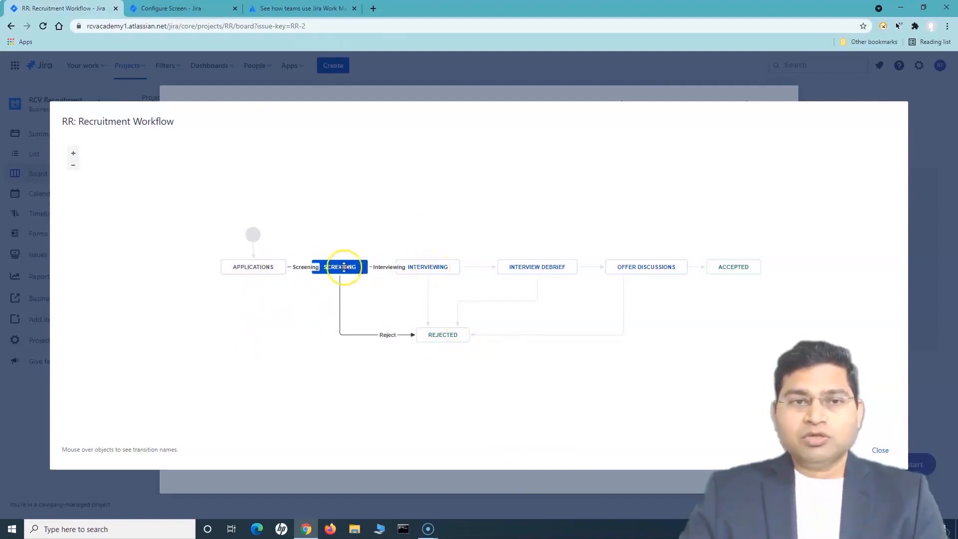
{"action": "mouse_move", "coordinate": [446, 266]}
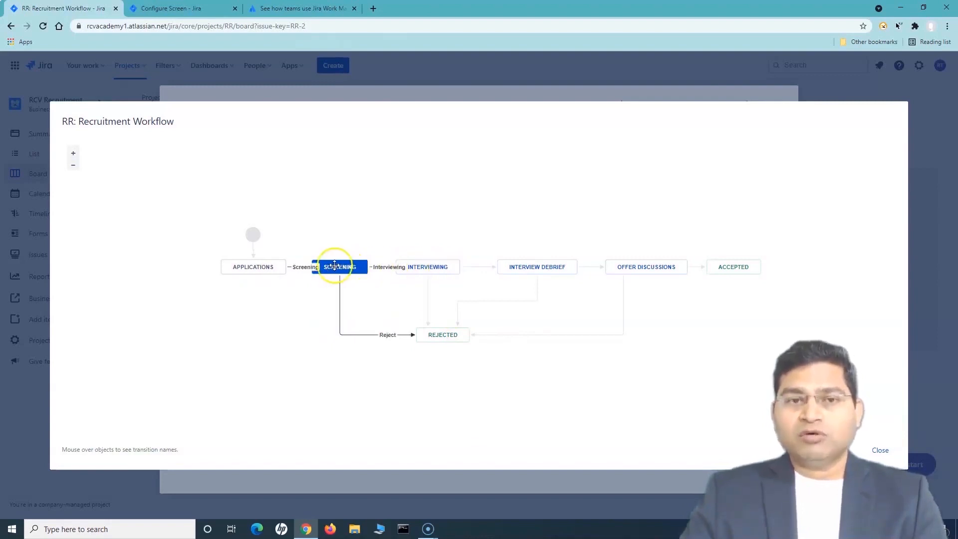
{"action": "mouse_move", "coordinate": [346, 271]}
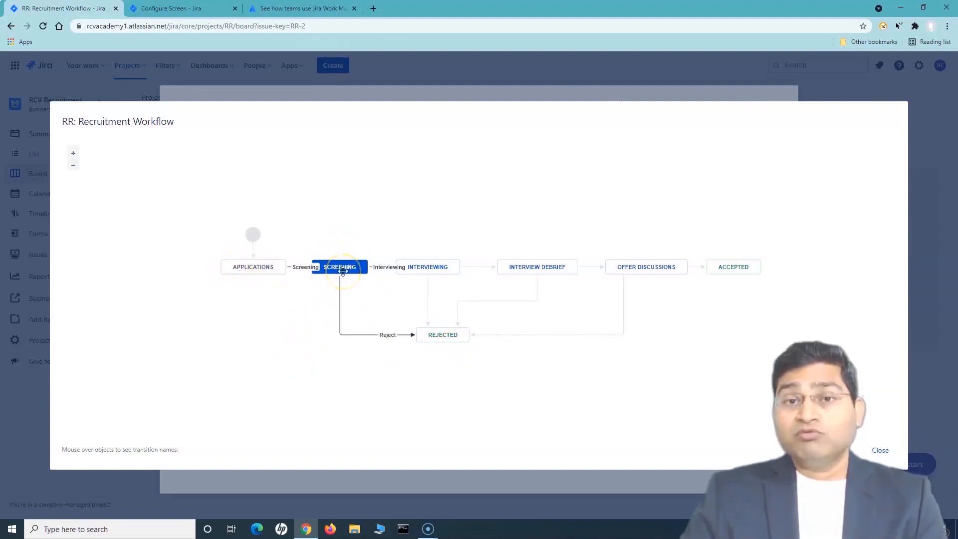
{"action": "mouse_move", "coordinate": [549, 271]}
{"action": "mouse_move", "coordinate": [407, 271]}
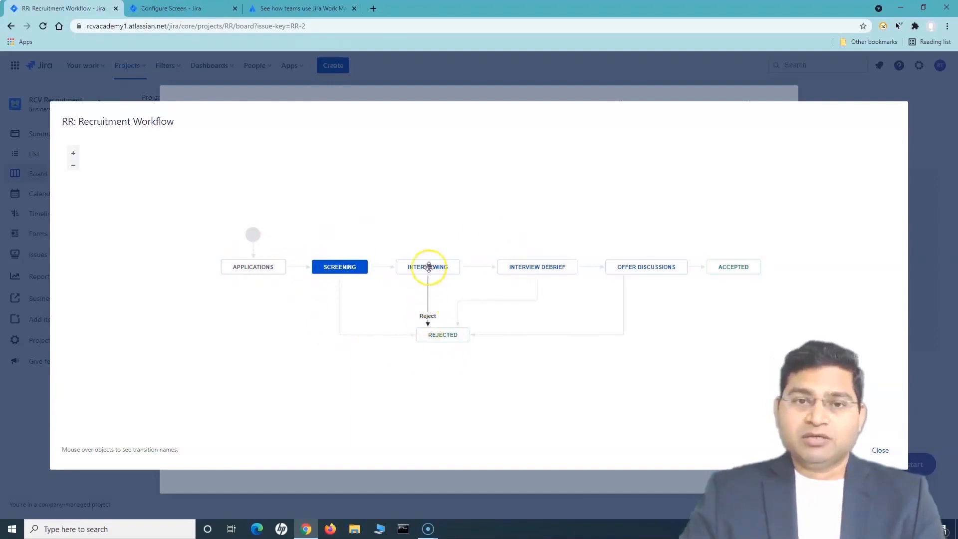
{"action": "left_click", "coordinate": [547, 266]}
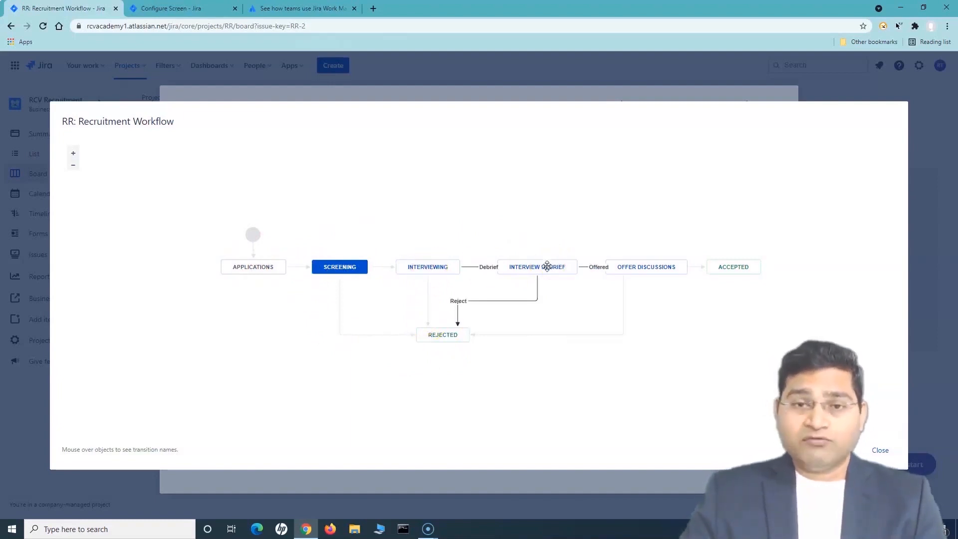
{"action": "mouse_move", "coordinate": [646, 260]}
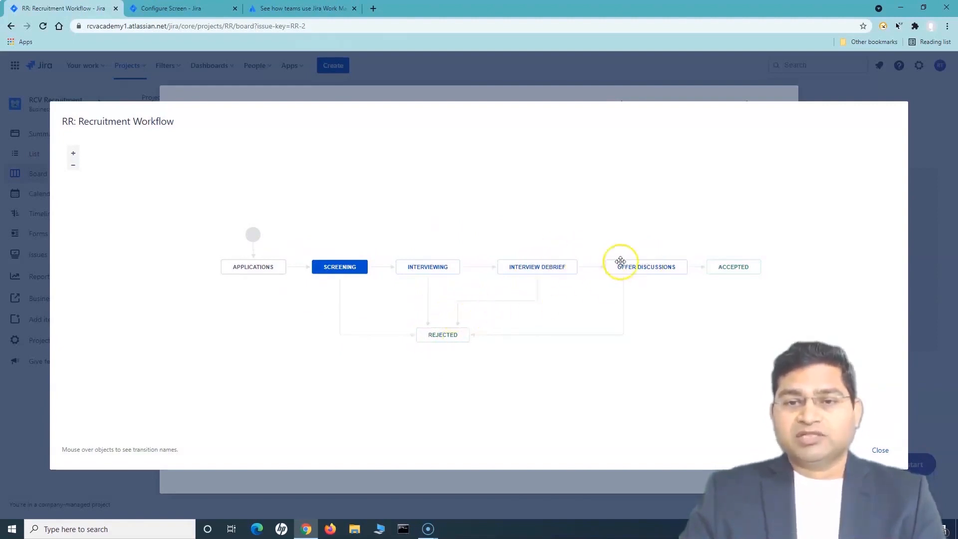
{"action": "mouse_move", "coordinate": [538, 265]}
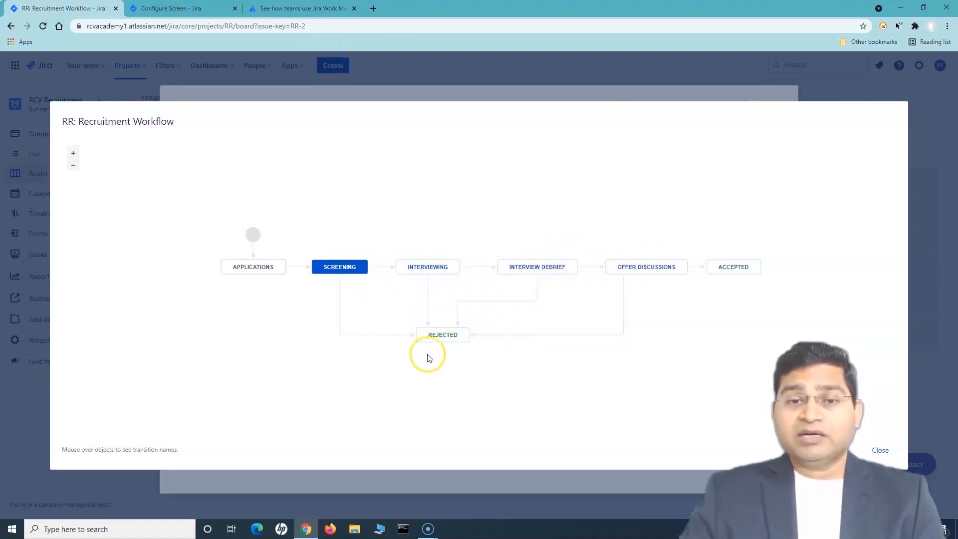
Finish viewing the recruitment workflow diagram, and close it along with the Test Analyst item to return to the board.
{"action": "mouse_move", "coordinate": [754, 266]}
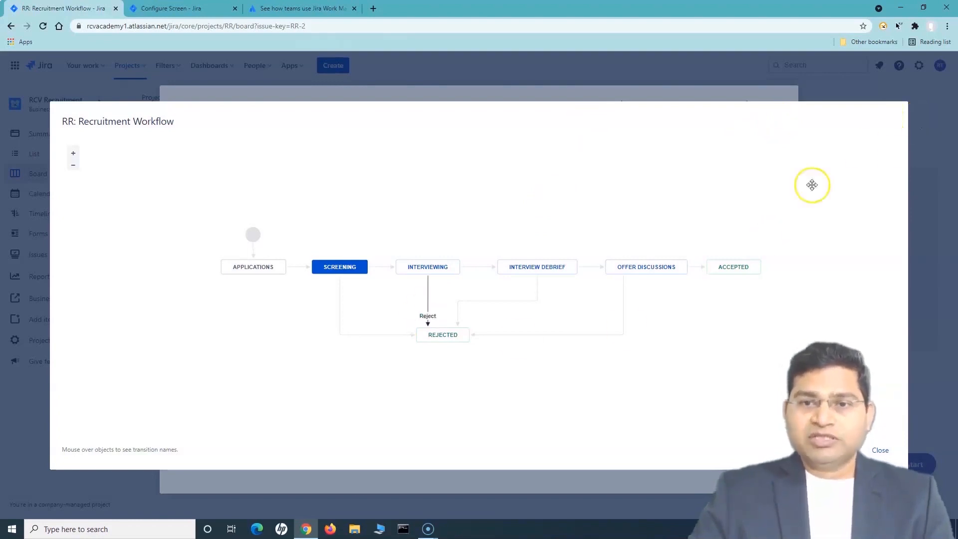
{"action": "left_click", "coordinate": [930, 124]}
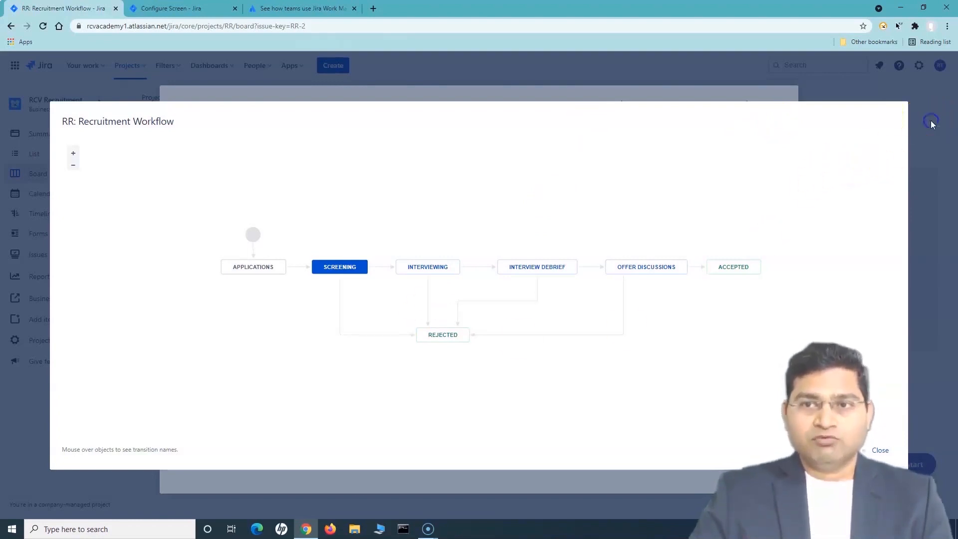
{"action": "left_click_drag", "start_coordinate": [869, 364], "coordinate": [804, 333]}
{"action": "left_click", "coordinate": [99, 488]}
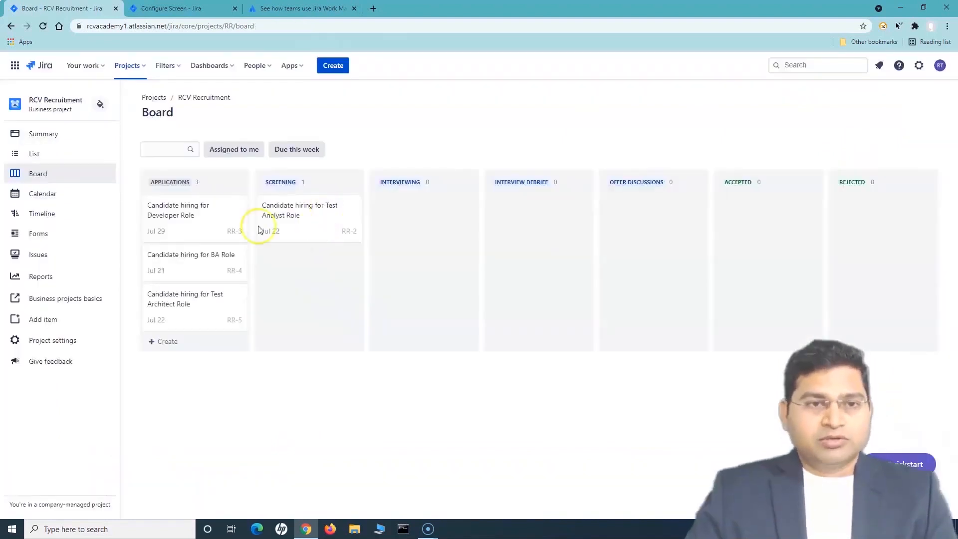
Move the Test Analyst card RR-2 on the board from Screening to Interviewing.
{"action": "left_click", "coordinate": [284, 218]}
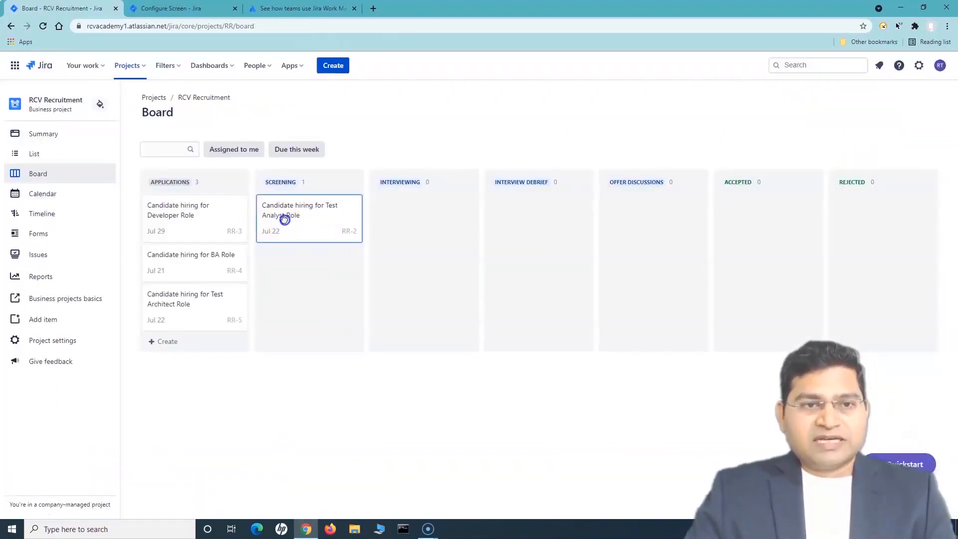
{"action": "left_click_drag", "start_coordinate": [285, 220], "coordinate": [529, 237]}
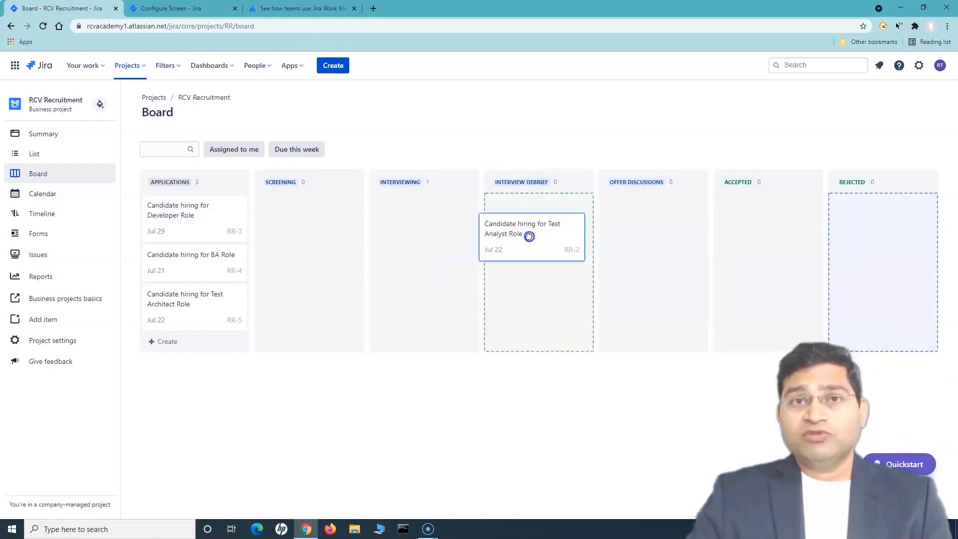
{"action": "left_click_drag", "start_coordinate": [529, 236], "coordinate": [303, 213]}
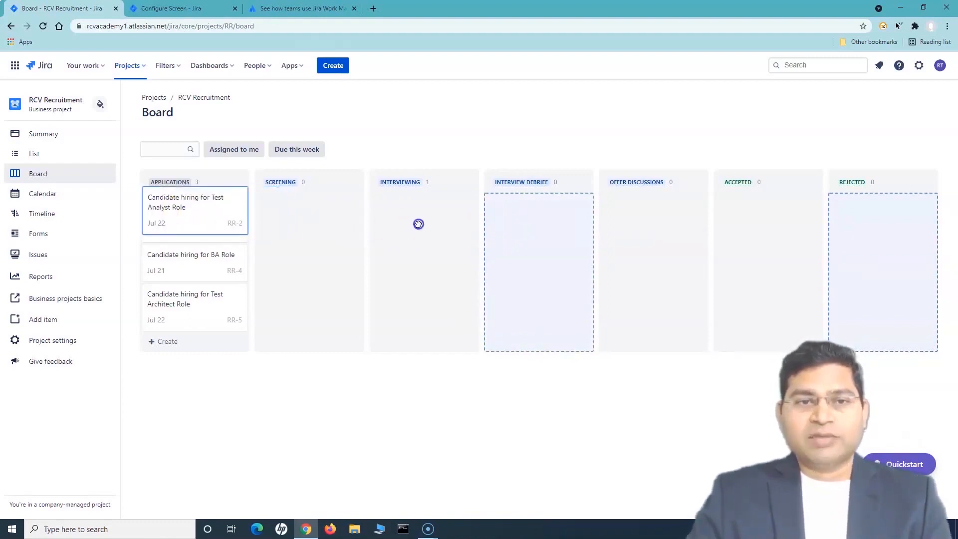
{"action": "left_click_drag", "start_coordinate": [414, 224], "coordinate": [417, 227]}
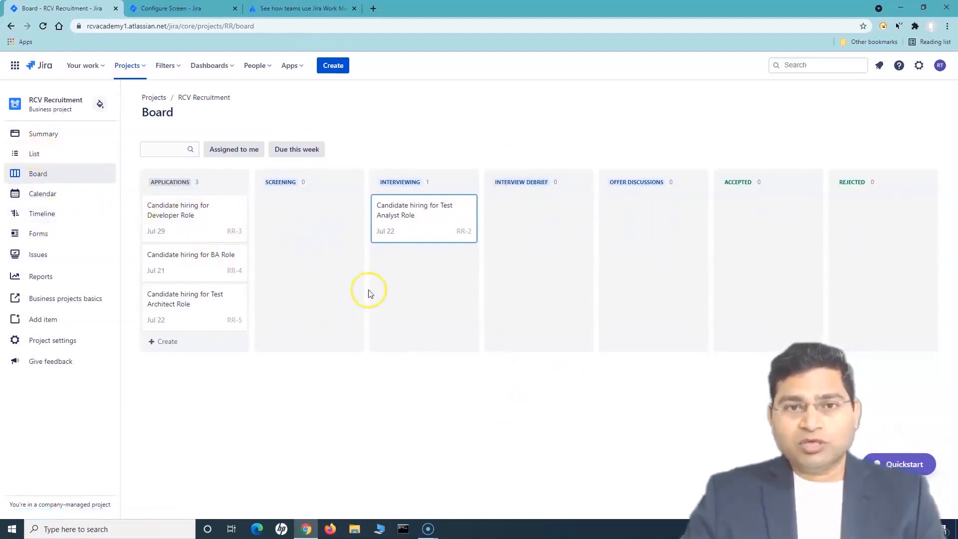
Review the project's July 2021 calendar, and switch to the timeline view.
{"action": "left_click", "coordinate": [57, 199]}
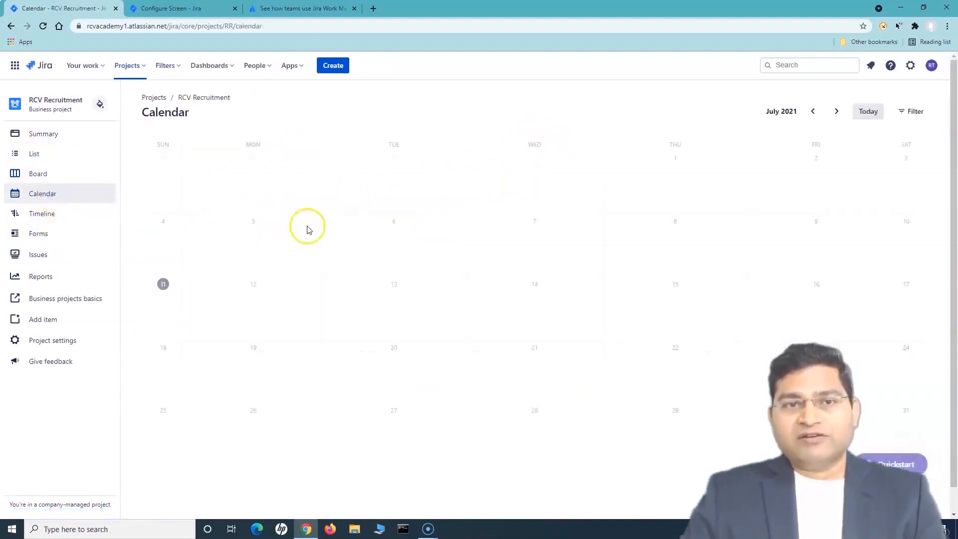
{"action": "scroll", "coordinate": [534, 400], "scroll_direction": "down", "scroll_amount": 1}
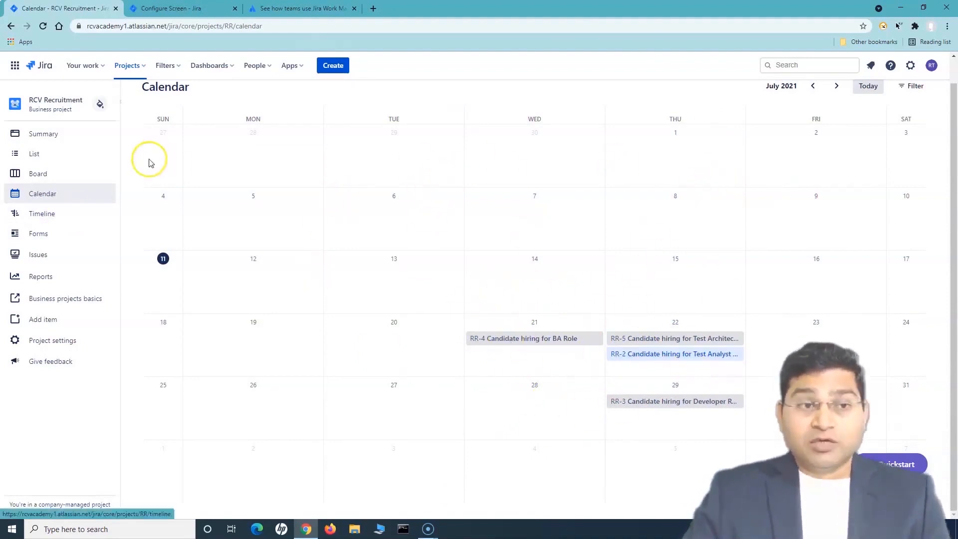
{"action": "left_click", "coordinate": [64, 220]}
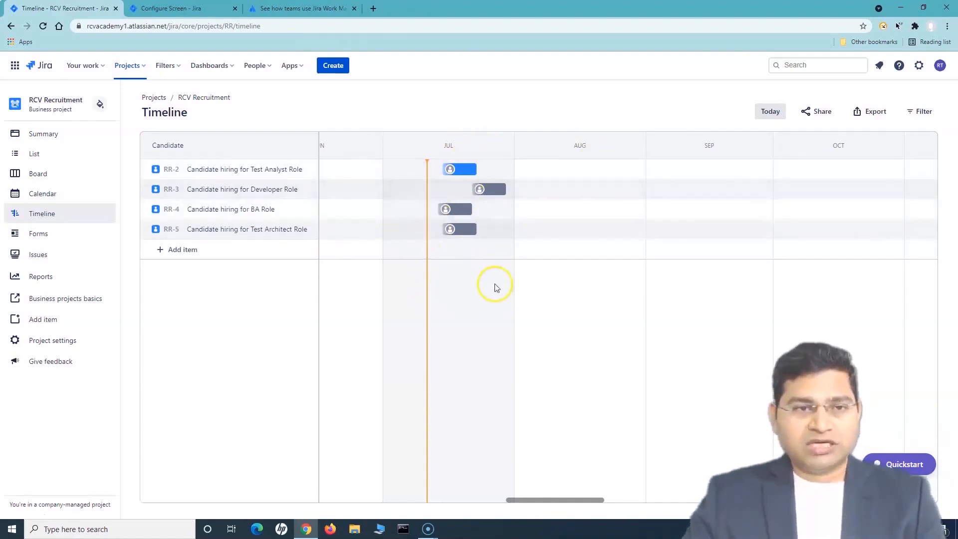
Reschedule the BA Role item RR-4 on the timeline to run from 2021/07/11 to 2021/08/15, and check both dates in its details.
{"action": "left_click", "coordinate": [458, 212]}
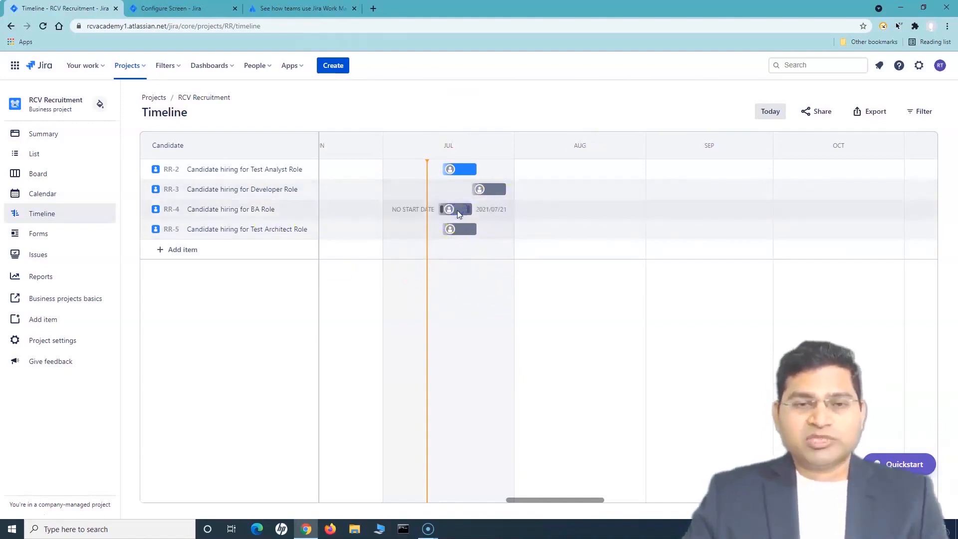
{"action": "left_click_drag", "start_coordinate": [445, 209], "coordinate": [577, 209]}
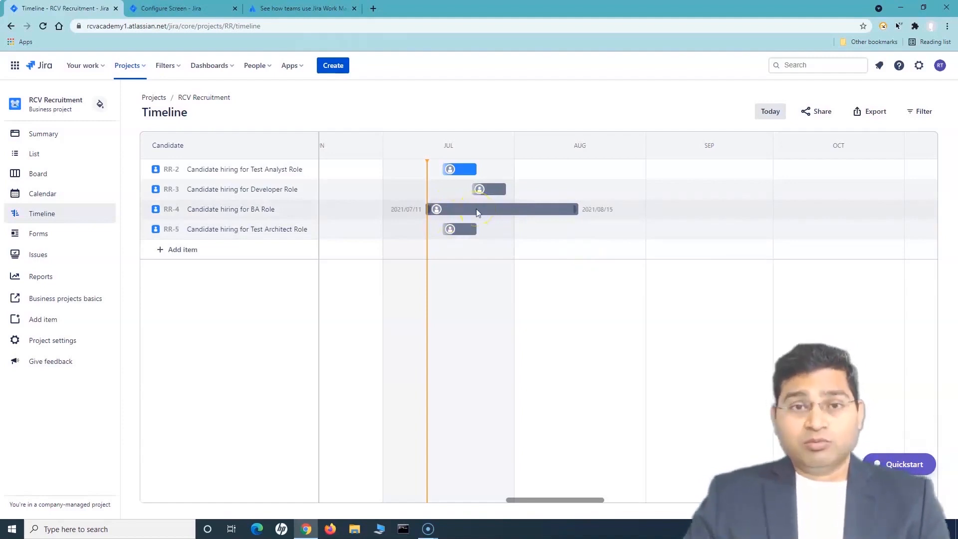
{"action": "left_click_drag", "start_coordinate": [476, 209], "coordinate": [478, 208]}
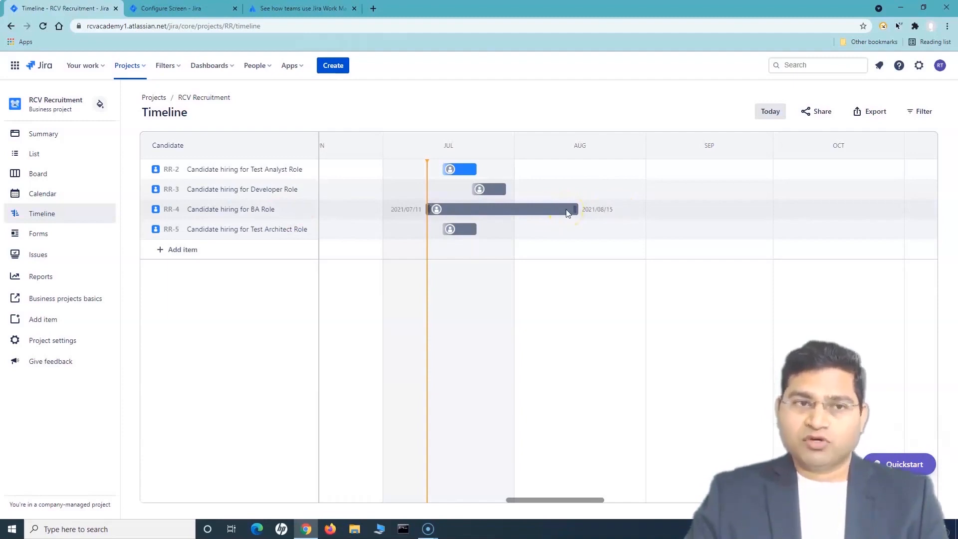
{"action": "left_click", "coordinate": [179, 210]}
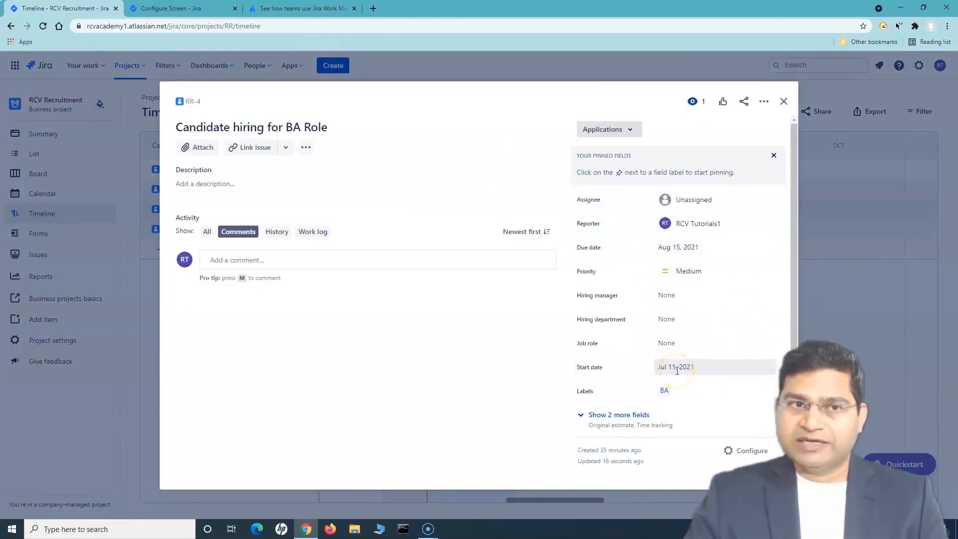
{"action": "left_click", "coordinate": [783, 101]}
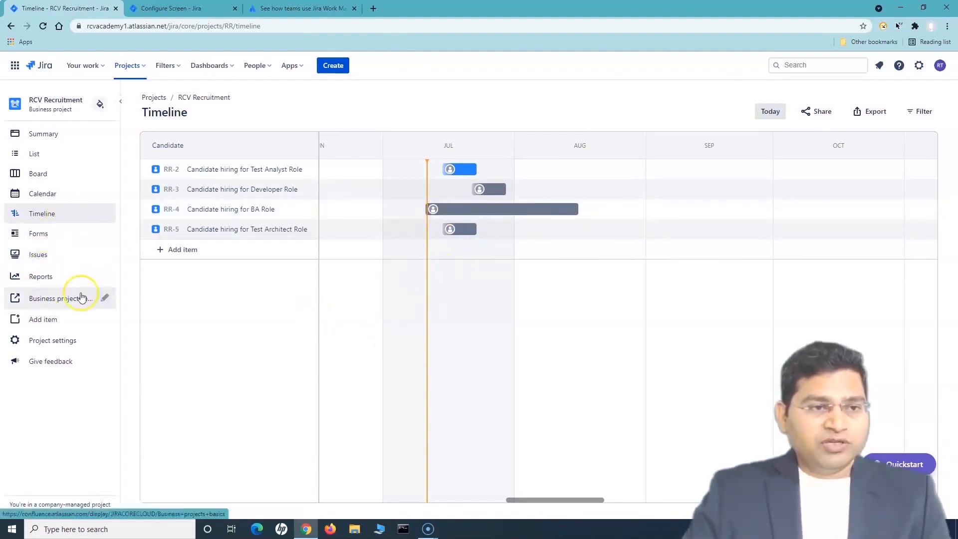
Show the project's issues filtered to those reported by the current user, and view the list of all saved filters.
{"action": "left_click", "coordinate": [55, 255]}
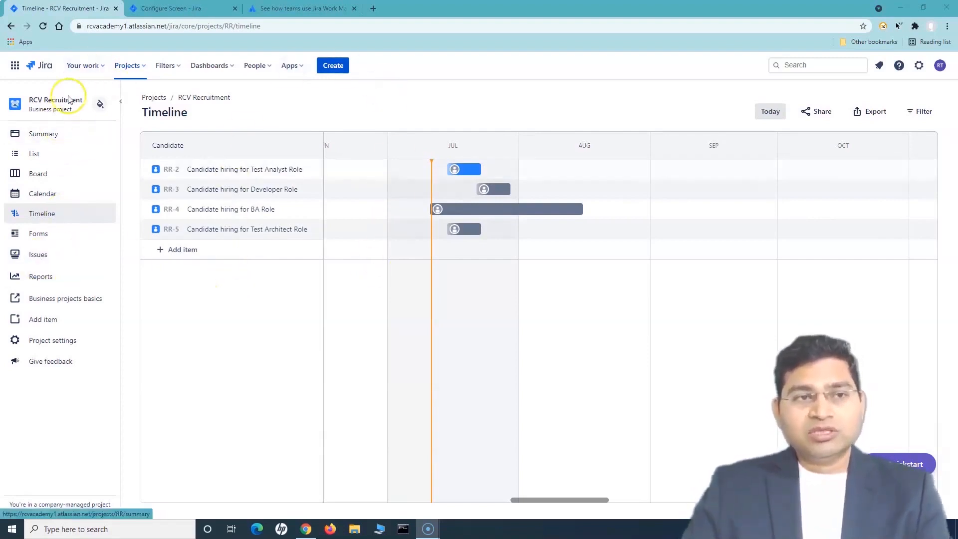
{"action": "left_click", "coordinate": [50, 257]}
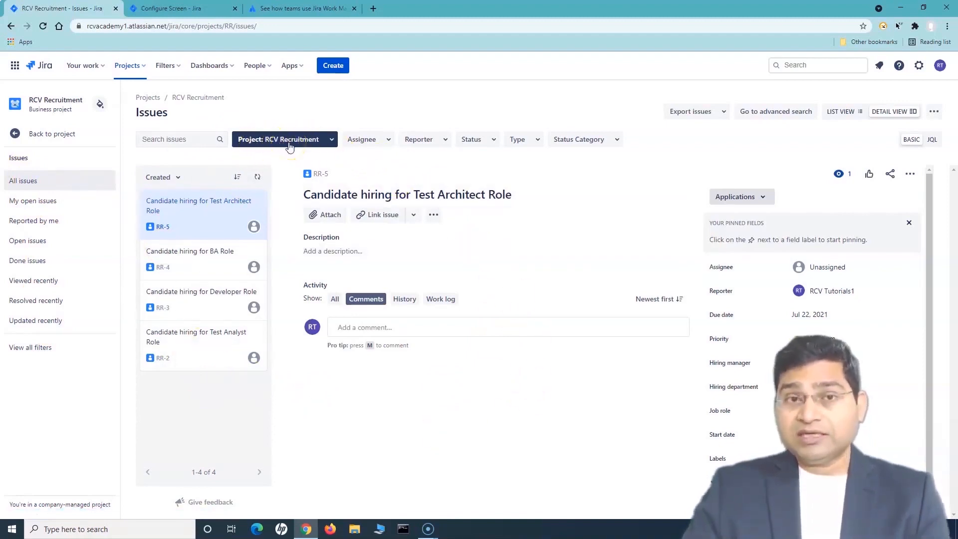
{"action": "left_click", "coordinate": [46, 223]}
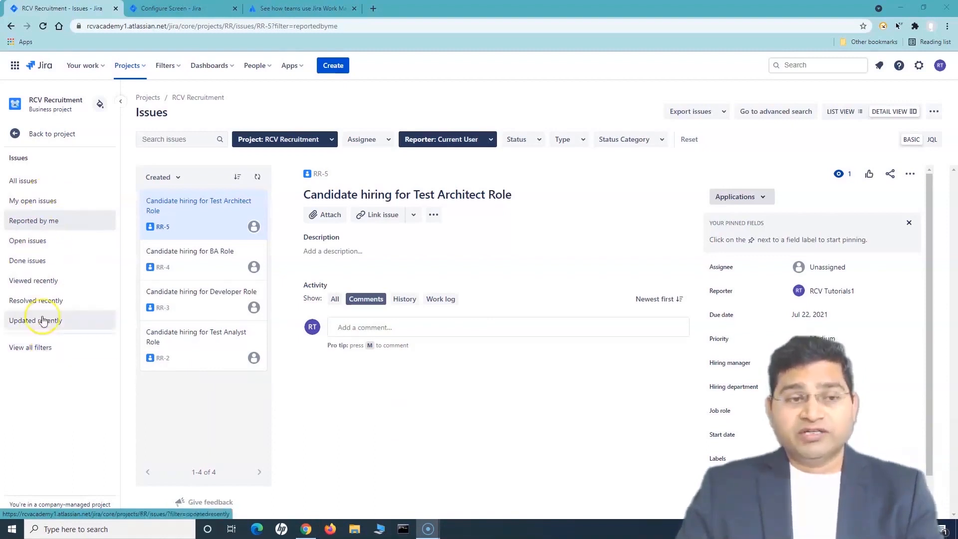
{"action": "left_click", "coordinate": [48, 349]}
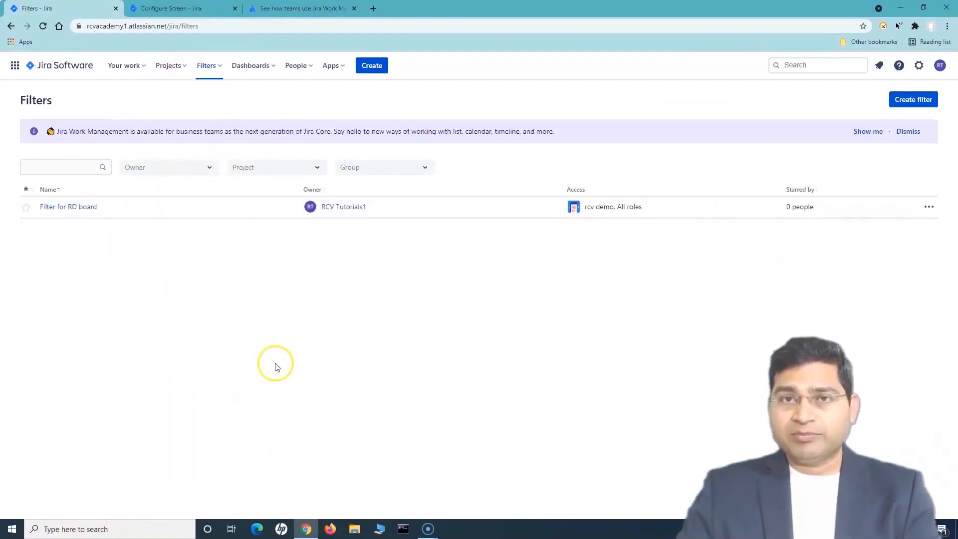
Return to the RCV Recruitment project and show all its issues.
{"action": "left_click", "coordinate": [181, 67]}
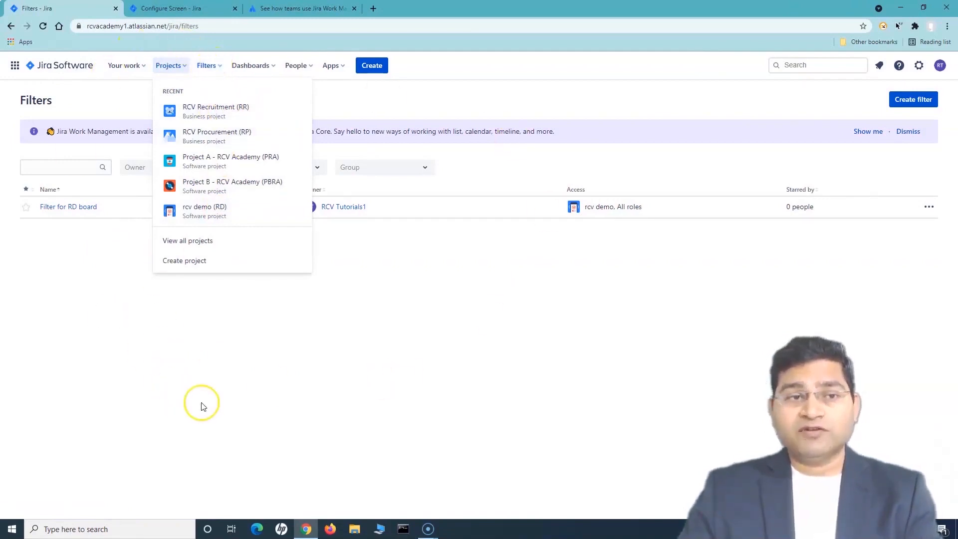
{"action": "left_click", "coordinate": [213, 110]}
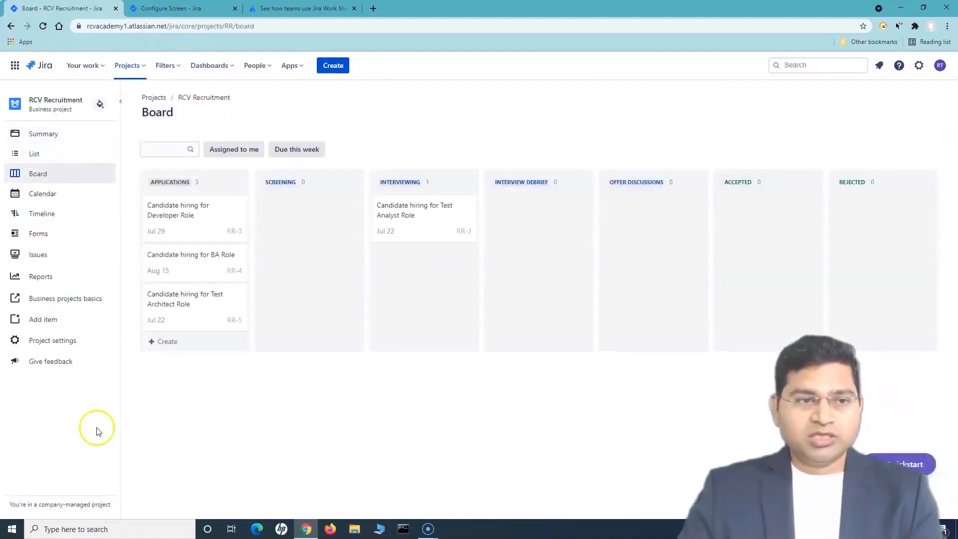
{"action": "left_click", "coordinate": [97, 256]}
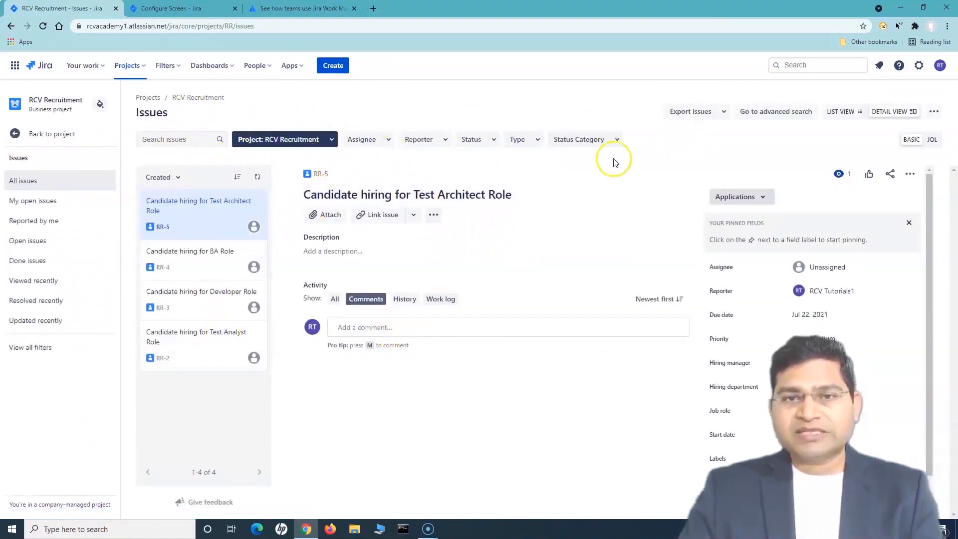
Search the project's issues for rr-4, view the matching item, and clear the search.
{"action": "left_click", "coordinate": [172, 140]}
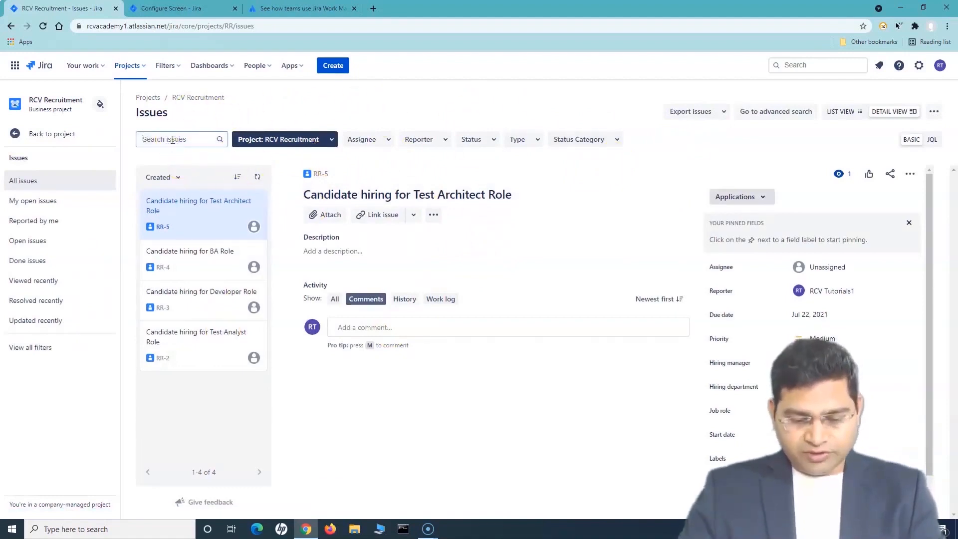
{"action": "type", "text": "r"}
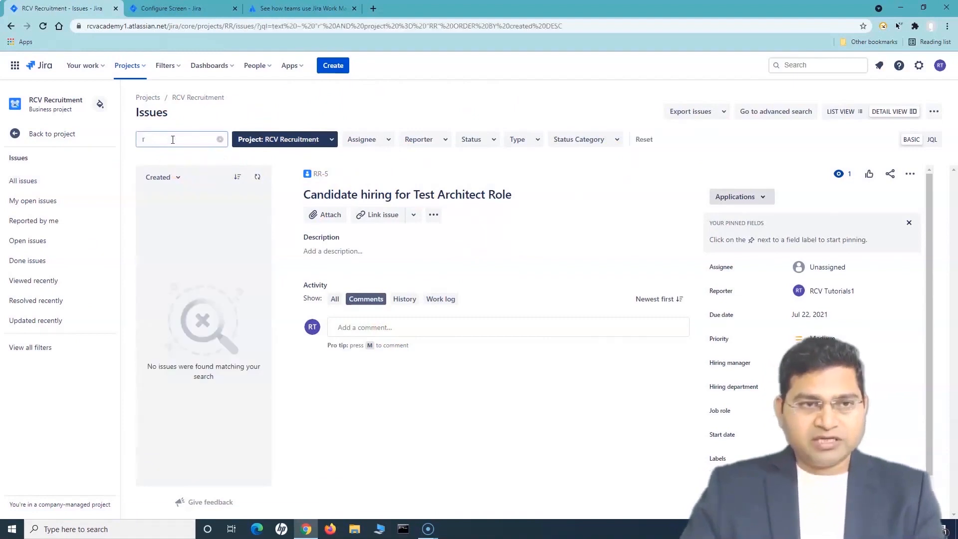
{"action": "type", "text": "r-4"}
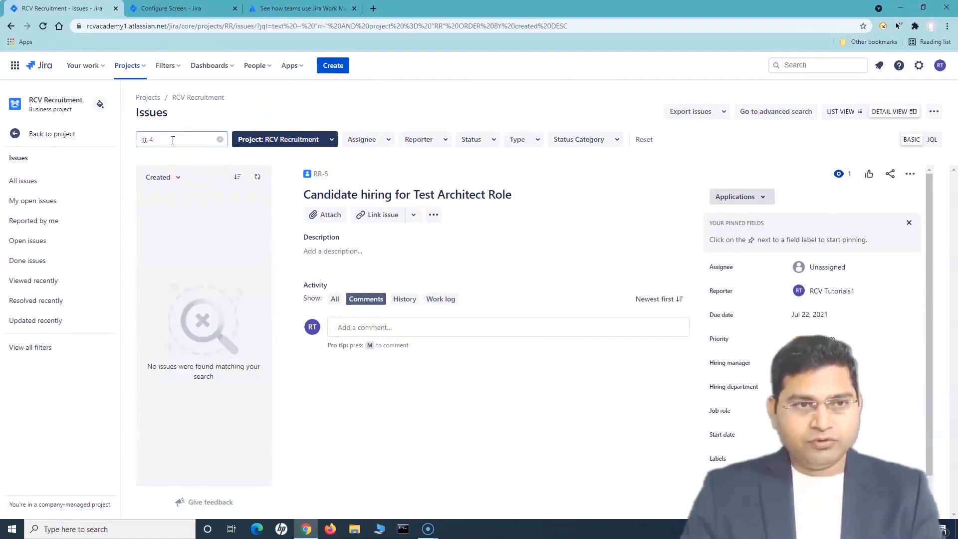
{"action": "left_click", "coordinate": [157, 200]}
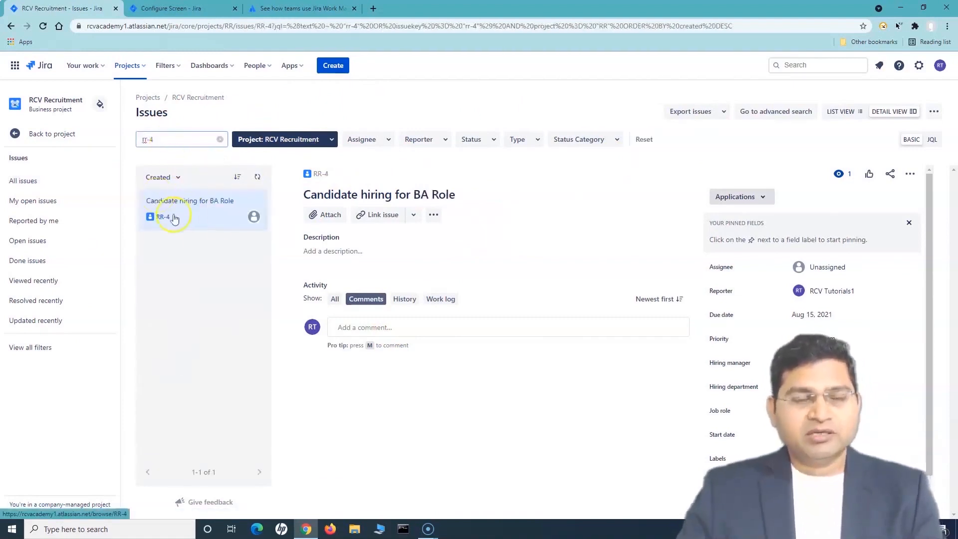
{"action": "left_click", "coordinate": [219, 139]}
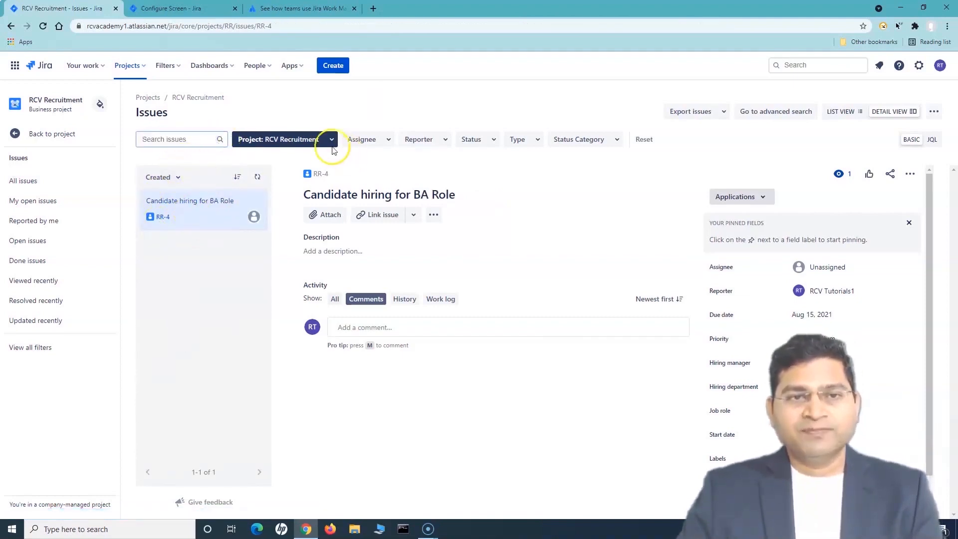
Look at the Assignee filter options, try filtering the issues by the Accepted status, and remove that filter.
{"action": "left_click", "coordinate": [385, 143]}
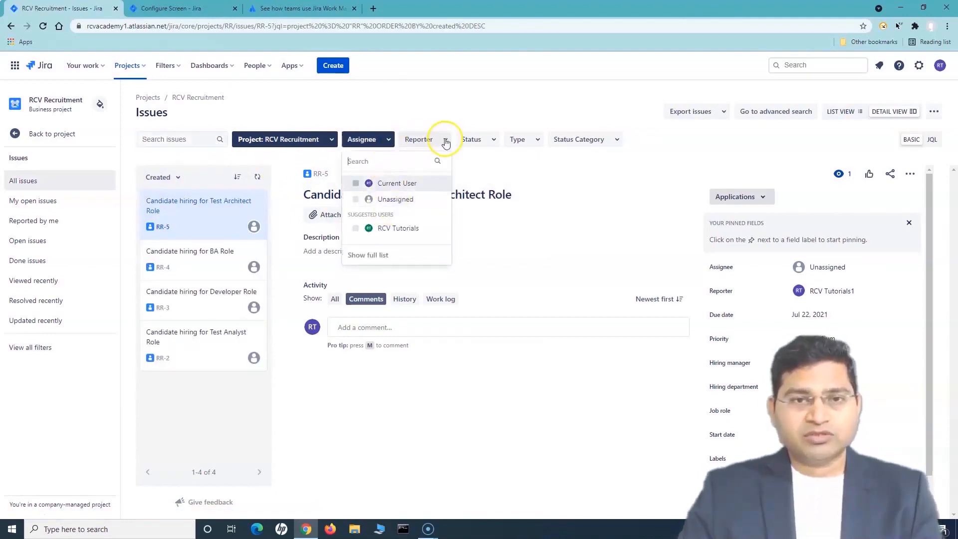
{"action": "left_click", "coordinate": [441, 117]}
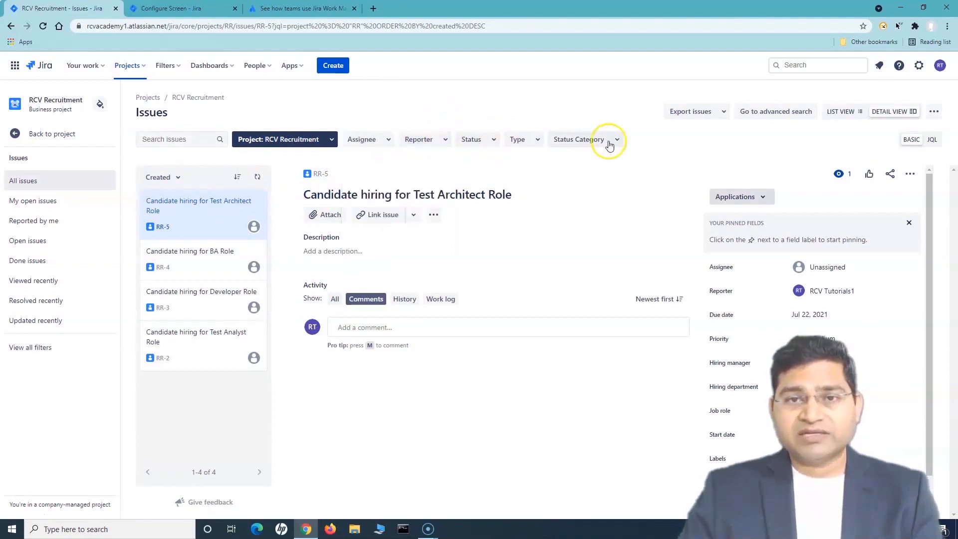
{"action": "left_click", "coordinate": [479, 140]}
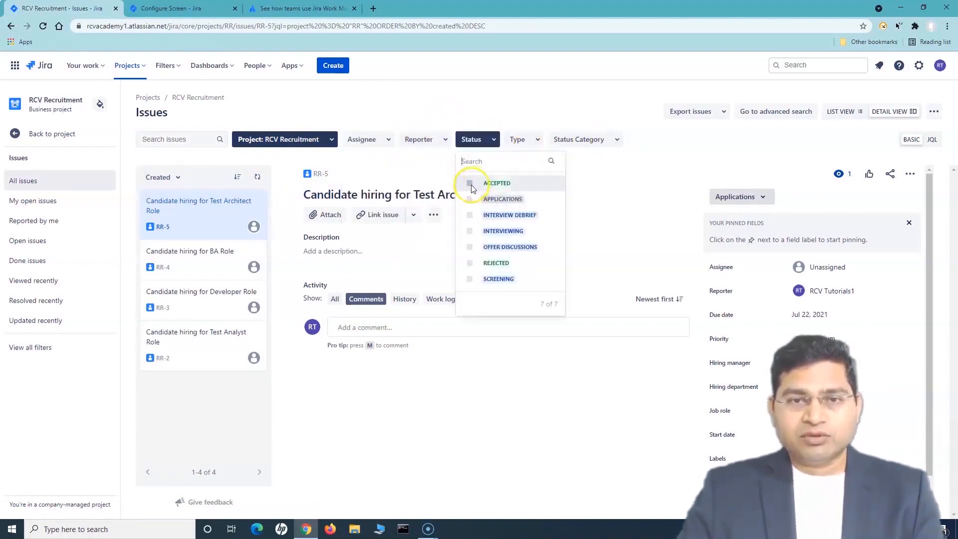
{"action": "left_click", "coordinate": [471, 184]}
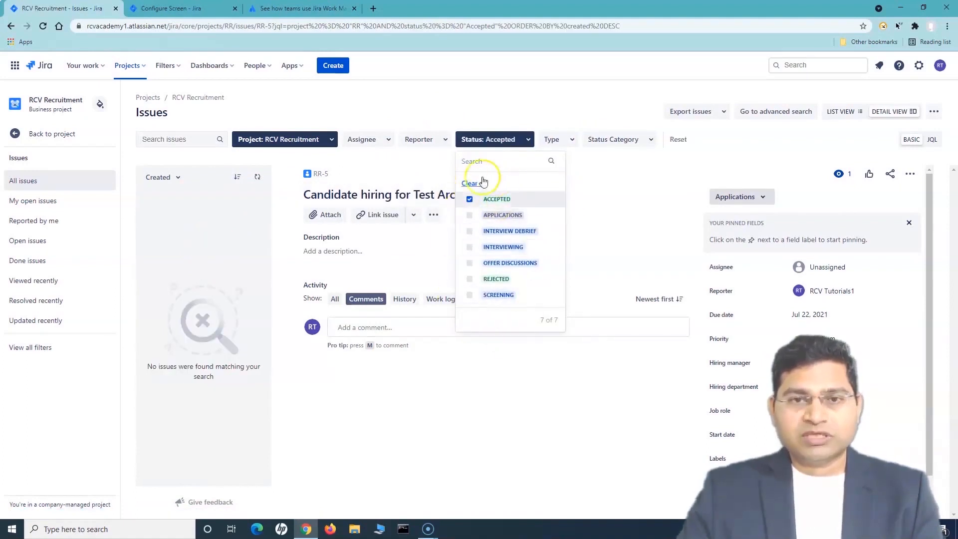
{"action": "left_click", "coordinate": [469, 202]}
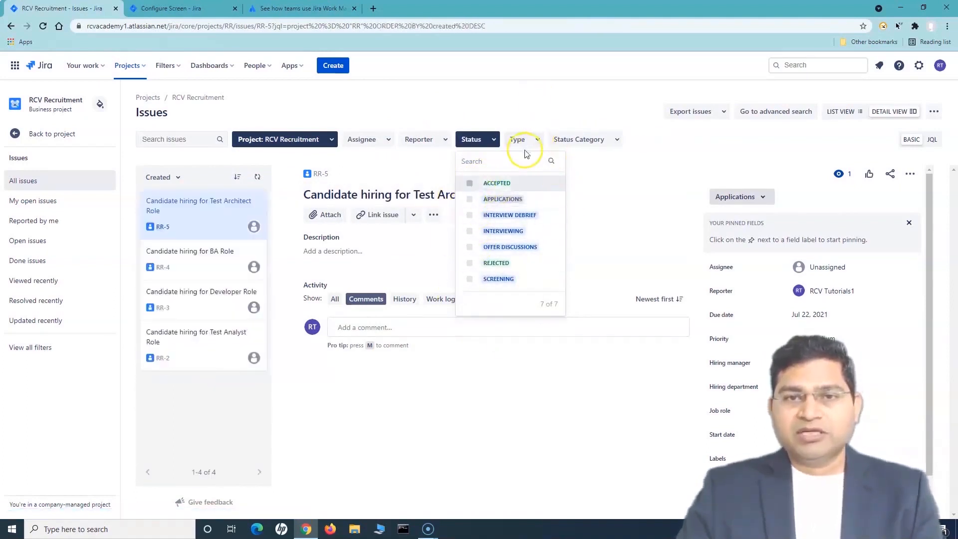
Look through the issue Type and Status Category filter options without applying any.
{"action": "left_click", "coordinate": [533, 143]}
{"action": "left_click", "coordinate": [528, 231]}
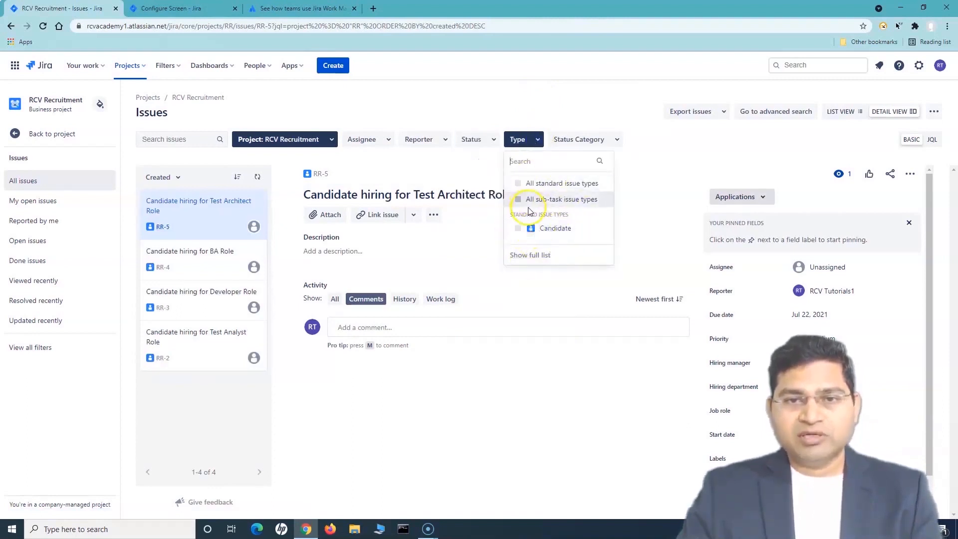
{"action": "left_click", "coordinate": [536, 99]}
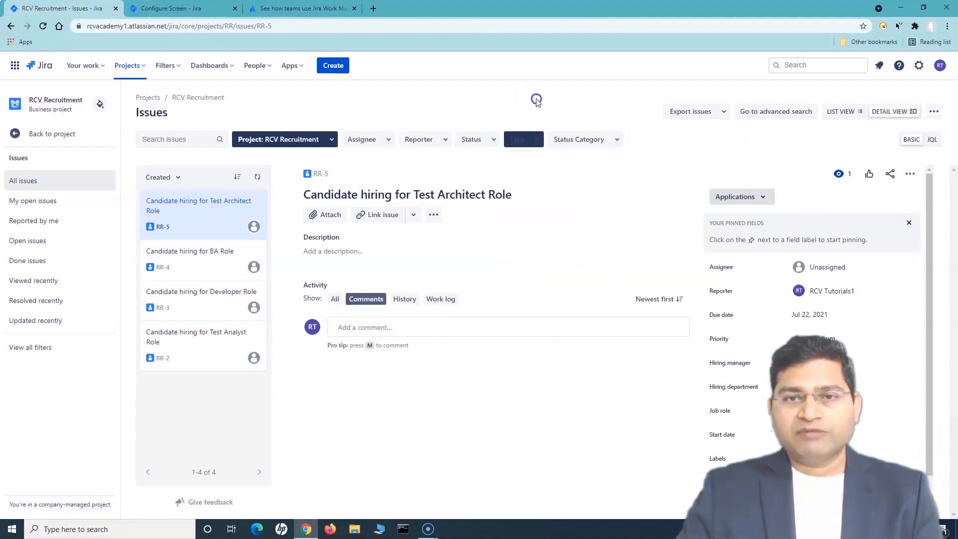
{"action": "left_click", "coordinate": [611, 143]}
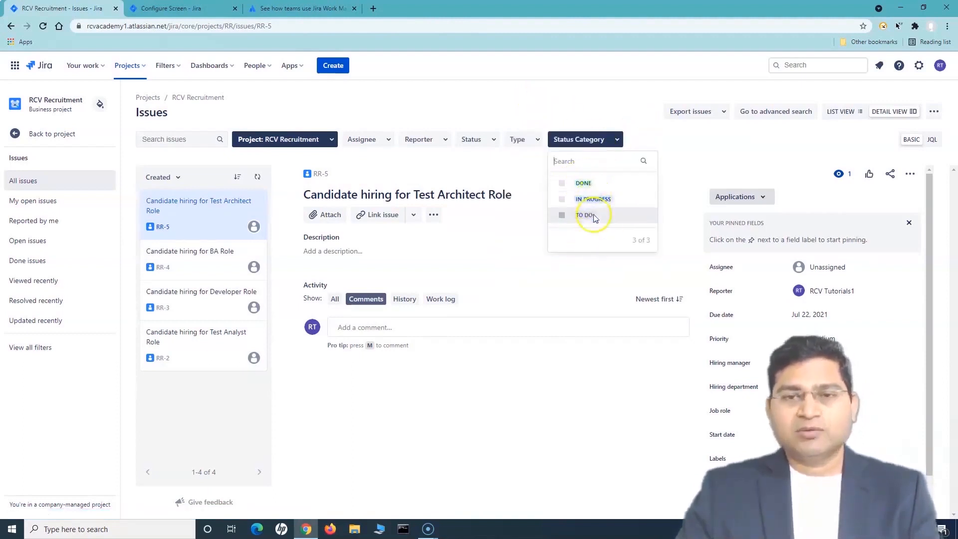
Close the Status Category filter options, switch the issue search to JQL, and remove the ORDER BY created DESC clause from the query.
{"action": "left_click", "coordinate": [618, 112]}
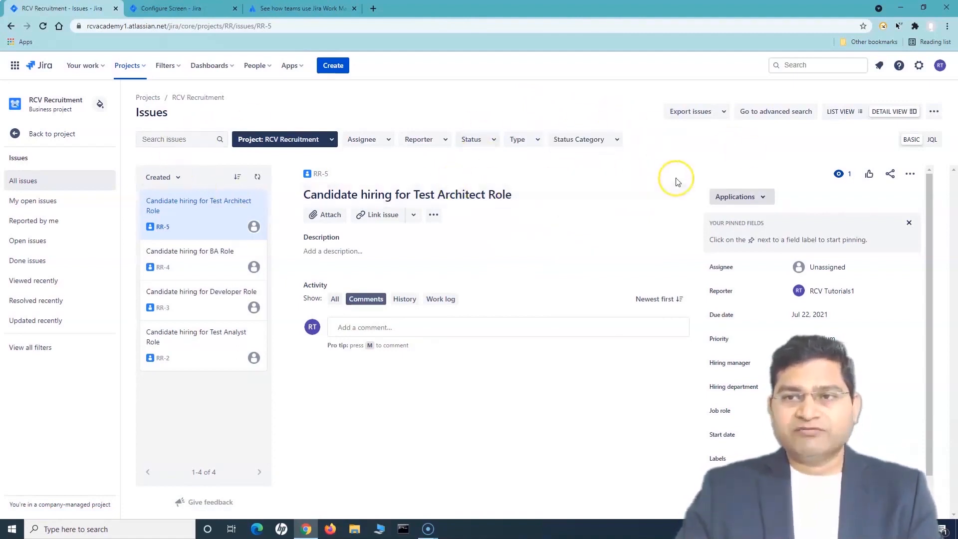
{"action": "left_click", "coordinate": [932, 142]}
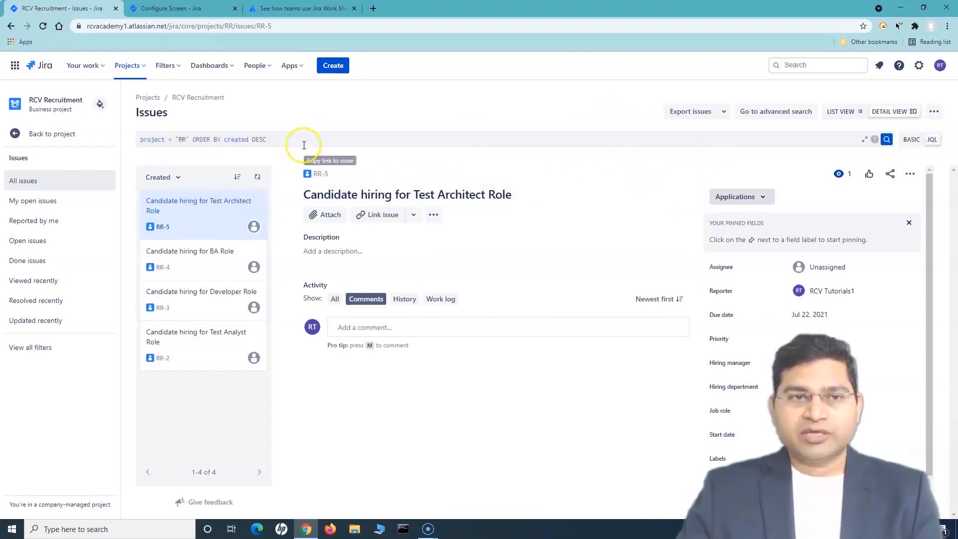
{"action": "left_click", "coordinate": [327, 138]}
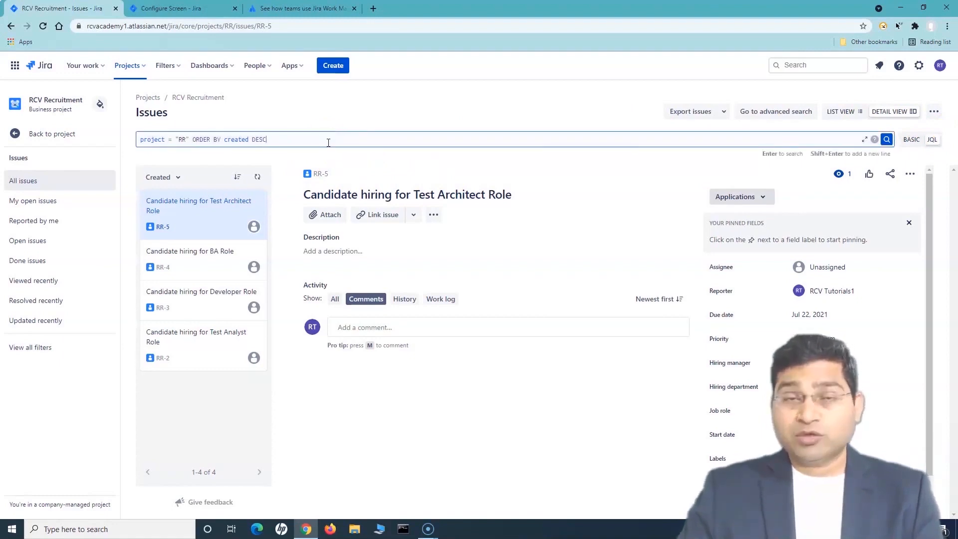
{"action": "left_click_drag", "start_coordinate": [279, 139], "coordinate": [193, 139]}
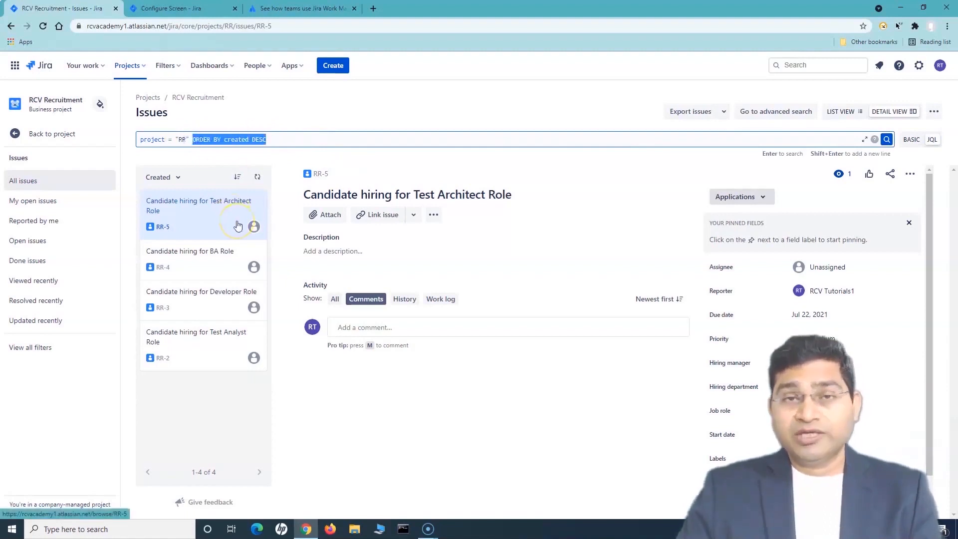
{"action": "key", "text": "BackSpace"}
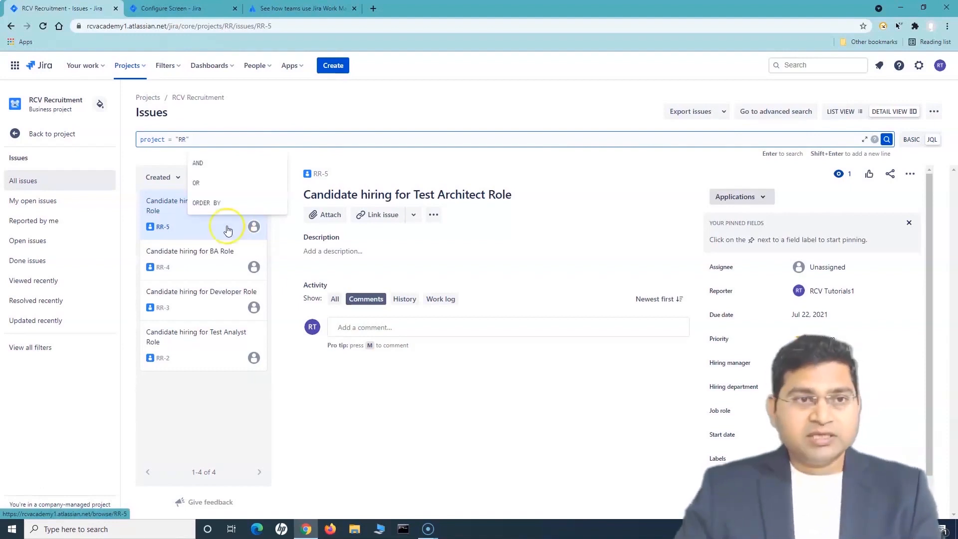
Extend the query to project = "RR" AND labels = Testing and run the search.
{"action": "left_click", "coordinate": [206, 165]}
{"action": "left_click", "coordinate": [229, 143]}
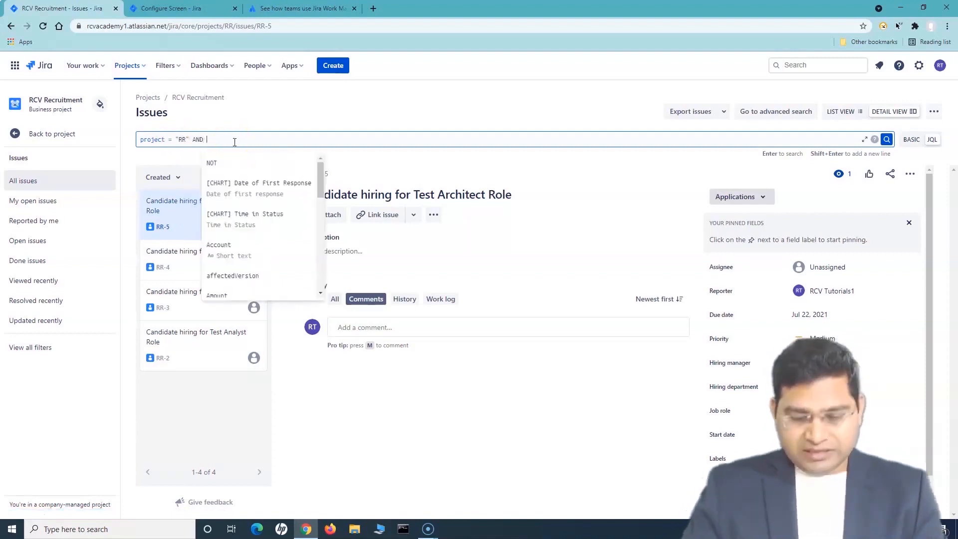
{"action": "type", "text": "l"}
{"action": "left_click", "coordinate": [224, 164]}
{"action": "type", "text": "="}
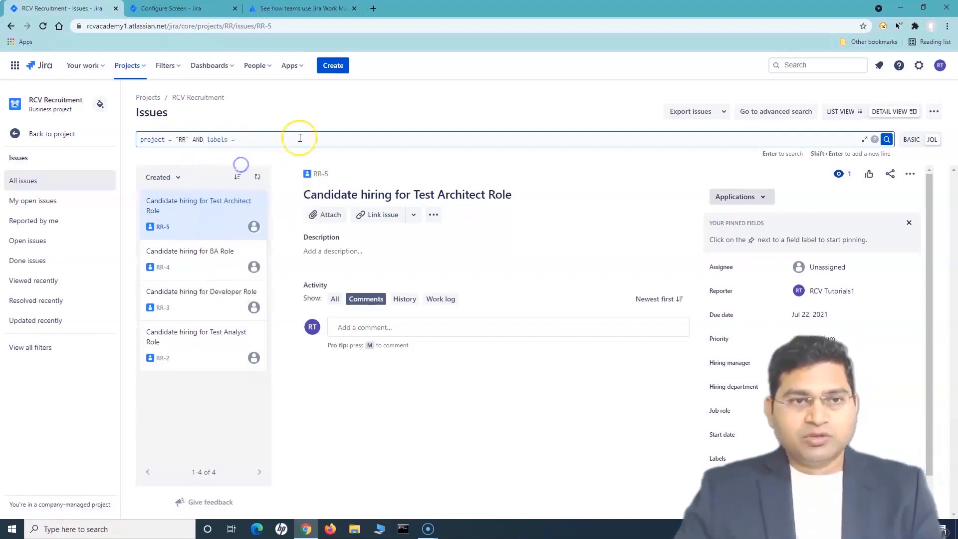
{"action": "left_click", "coordinate": [270, 228]}
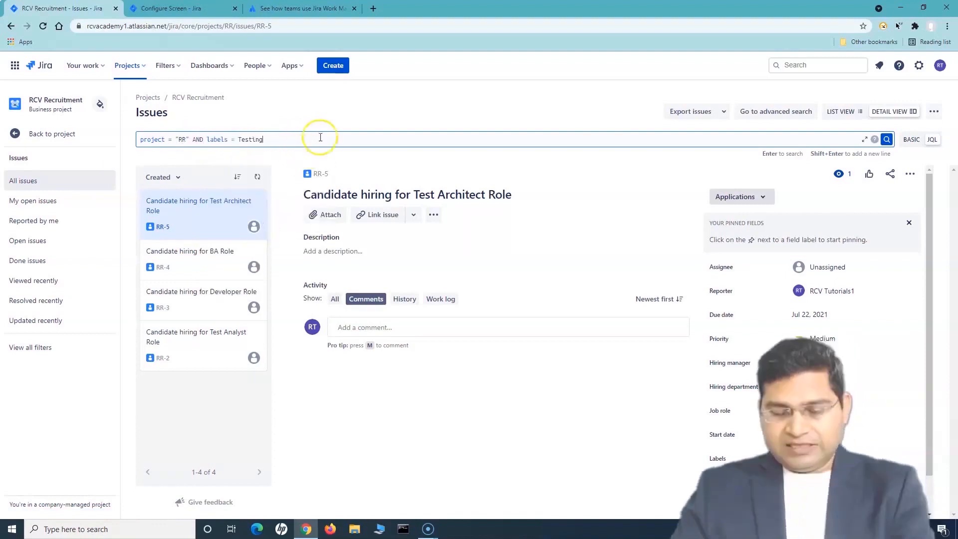
{"action": "key", "text": "Return"}
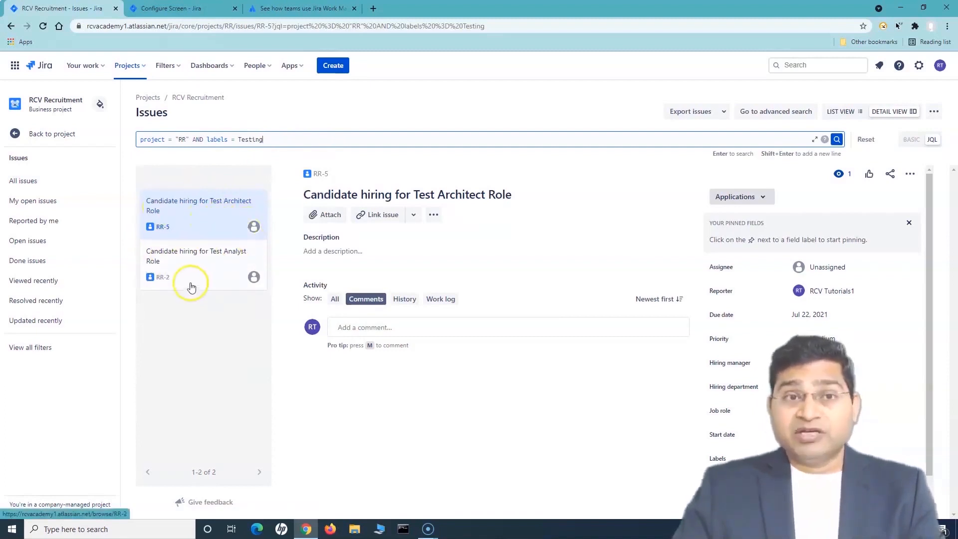
{"action": "left_click", "coordinate": [230, 236]}
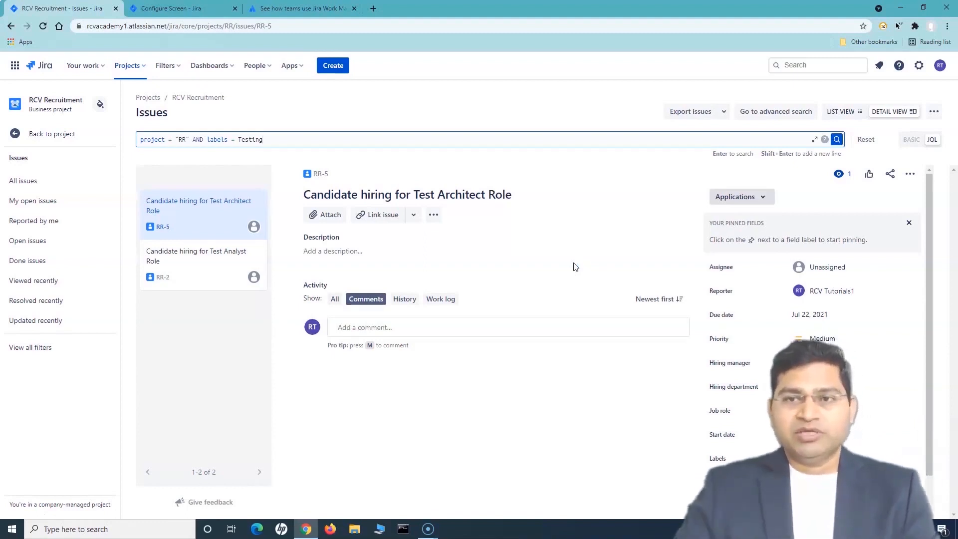
Open the Testing label query in the advanced issue search.
{"action": "left_click", "coordinate": [560, 100]}
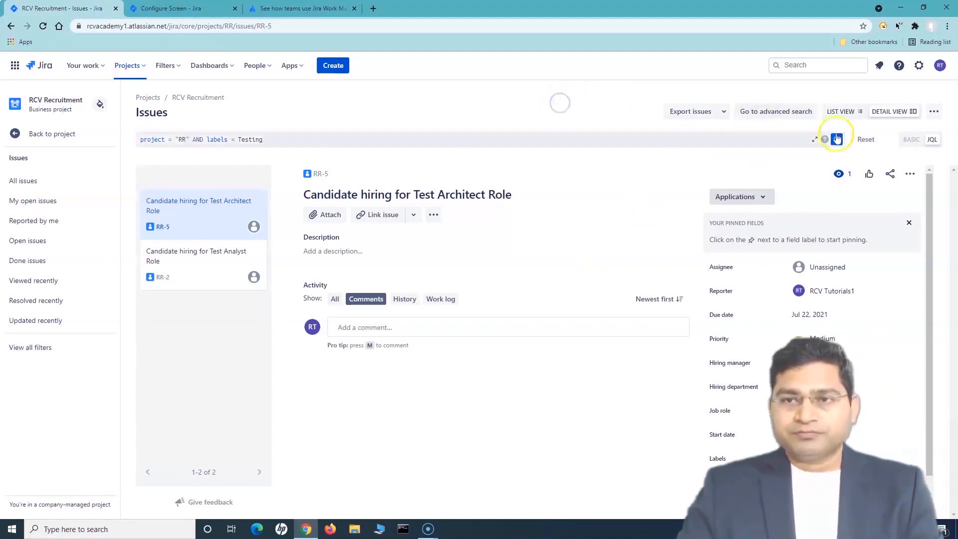
{"action": "left_click", "coordinate": [773, 117]}
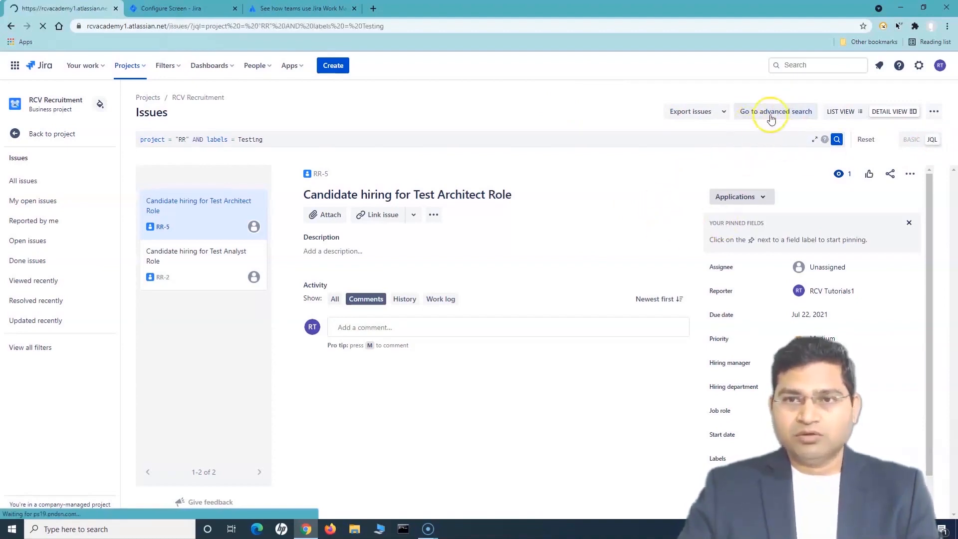
{"action": "left_click", "coordinate": [771, 118]}
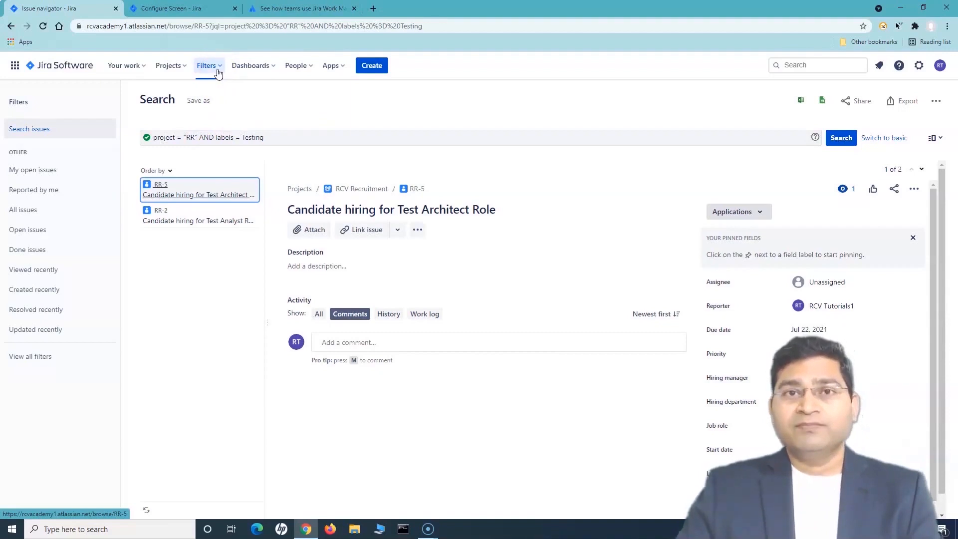
Go back from the advanced search to the RCV Recruitment project and open its issues.
{"action": "left_click", "coordinate": [180, 72]}
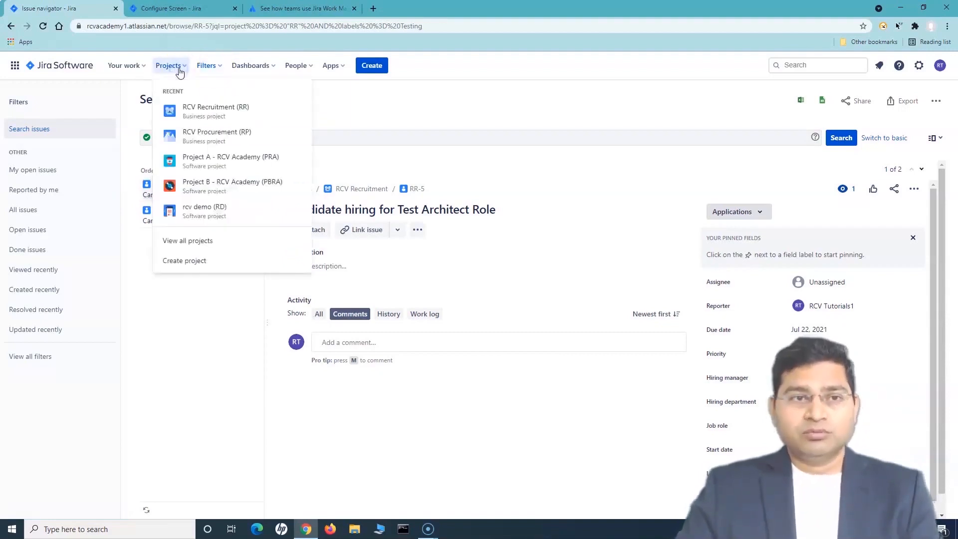
{"action": "left_click", "coordinate": [214, 103]}
{"action": "left_click", "coordinate": [167, 69]}
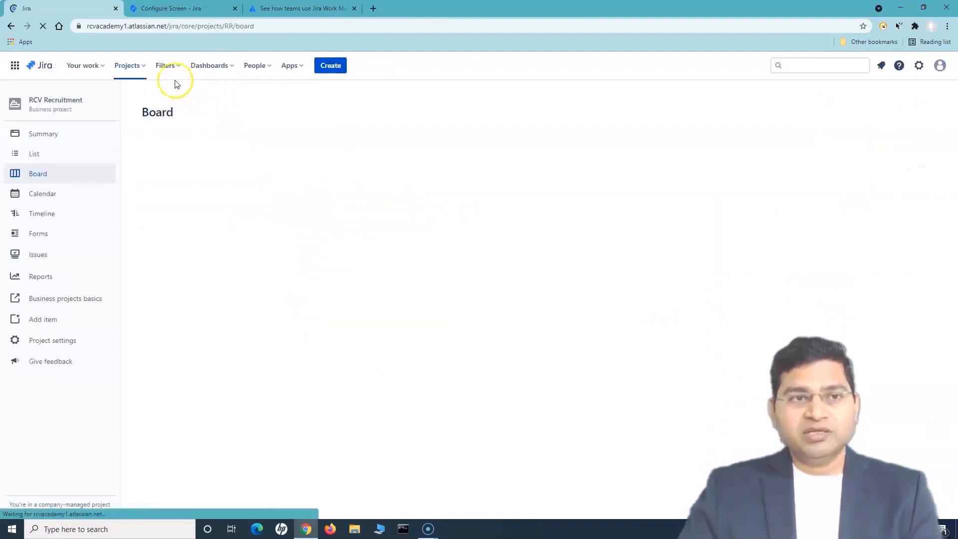
{"action": "left_click", "coordinate": [41, 255]}
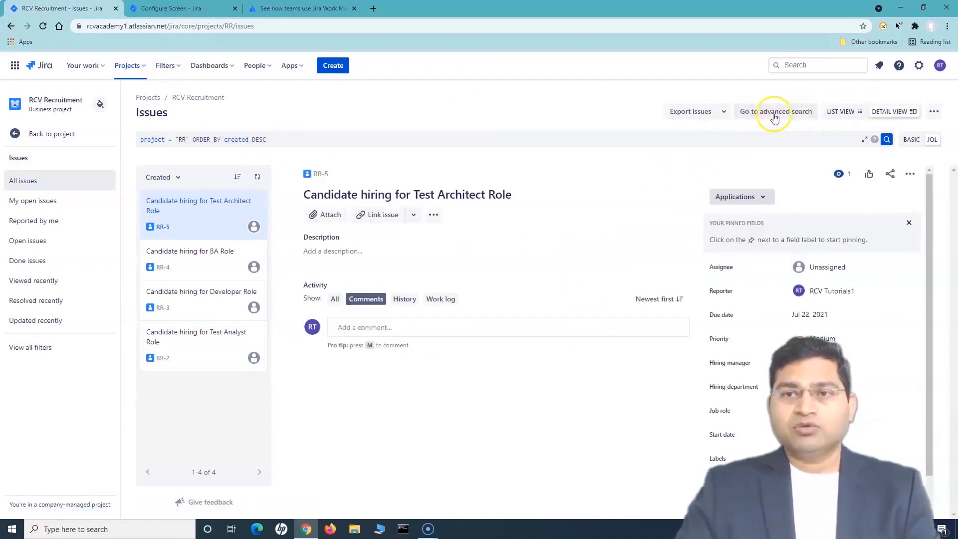
Show the issues in list view, return to detail view, and look at the additional issue actions without choosing one.
{"action": "left_click", "coordinate": [846, 112]}
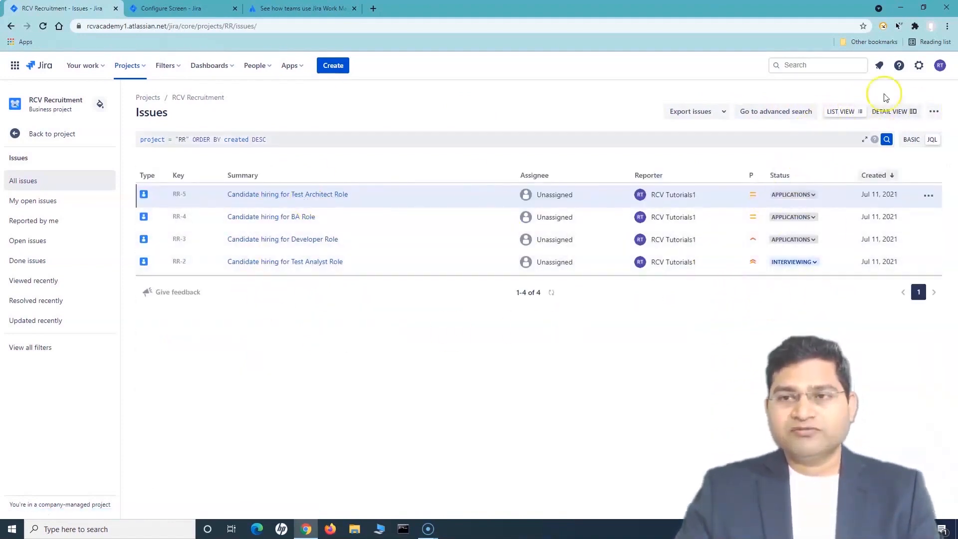
{"action": "left_click", "coordinate": [892, 112]}
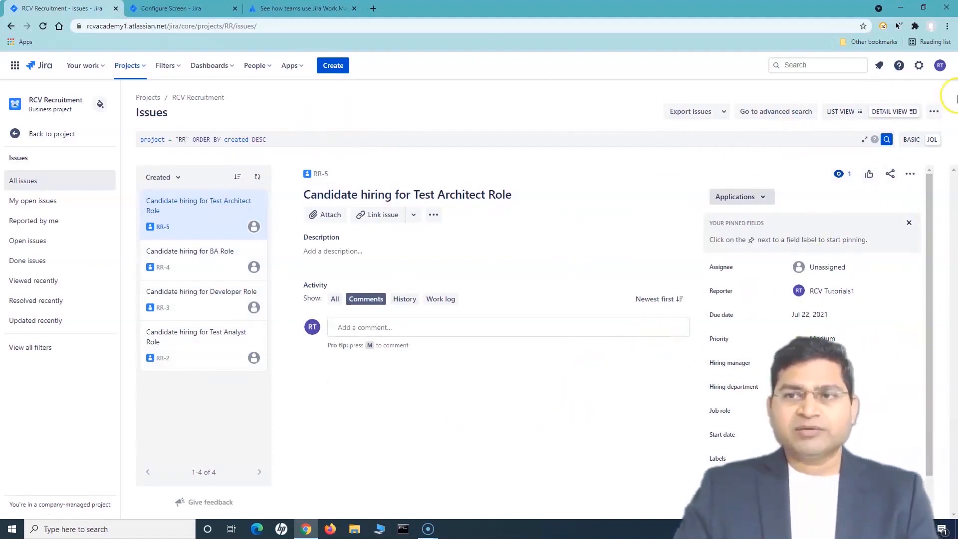
{"action": "left_click", "coordinate": [934, 113]}
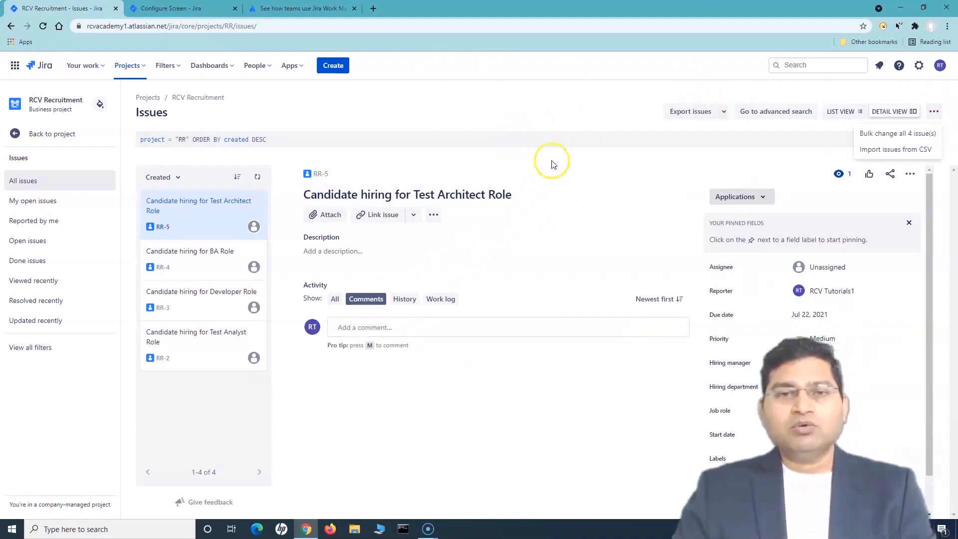
{"action": "left_click", "coordinate": [519, 106]}
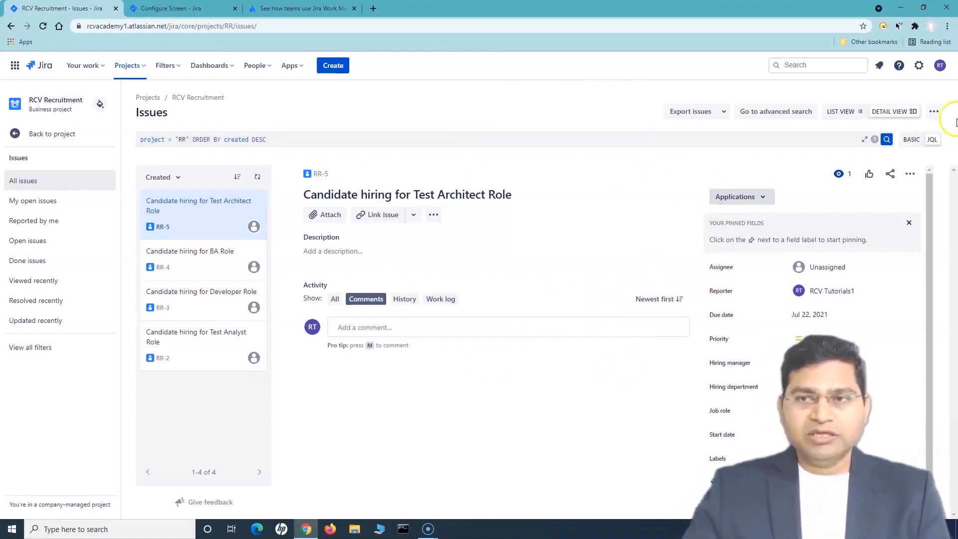
Start a bulk change for all 4 issues of the RCV Recruitment project.
{"action": "left_click", "coordinate": [933, 111]}
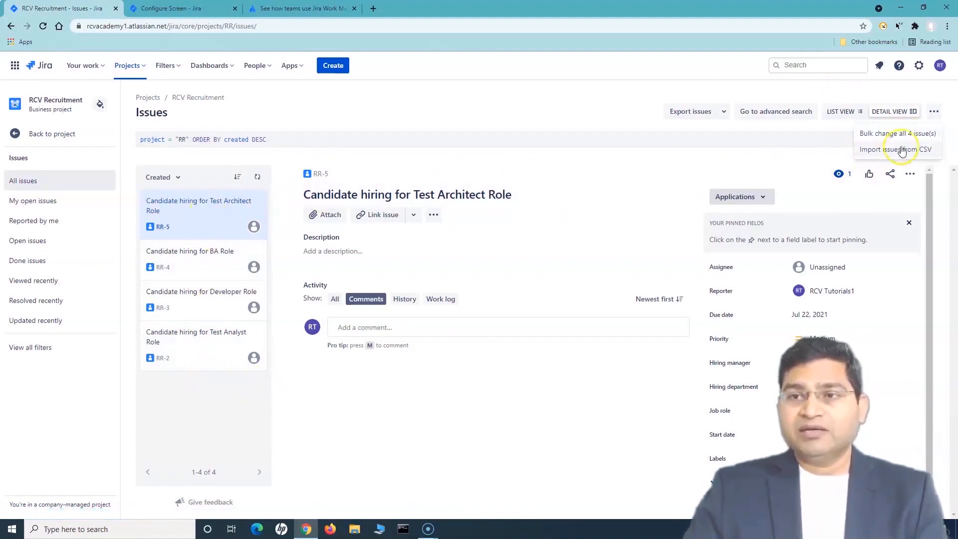
{"action": "left_click", "coordinate": [915, 137]}
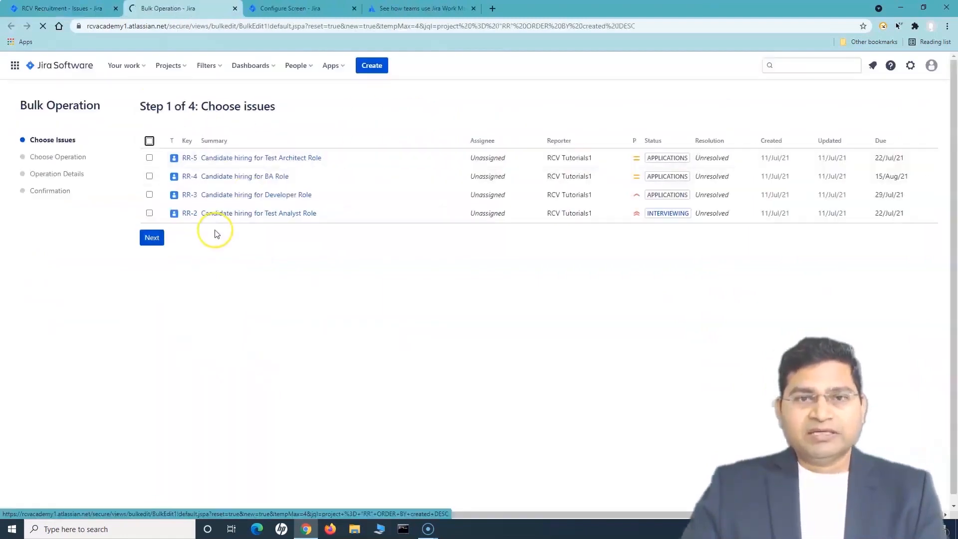
Select all four listed issues for the bulk operation and choose Edit Issues as the bulk action.
{"action": "left_click", "coordinate": [148, 142]}
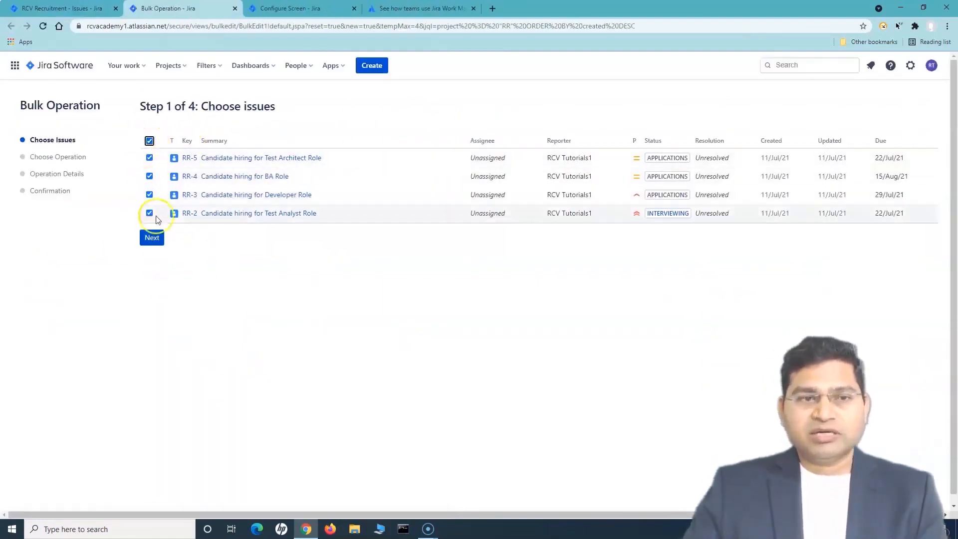
{"action": "left_click", "coordinate": [153, 238]}
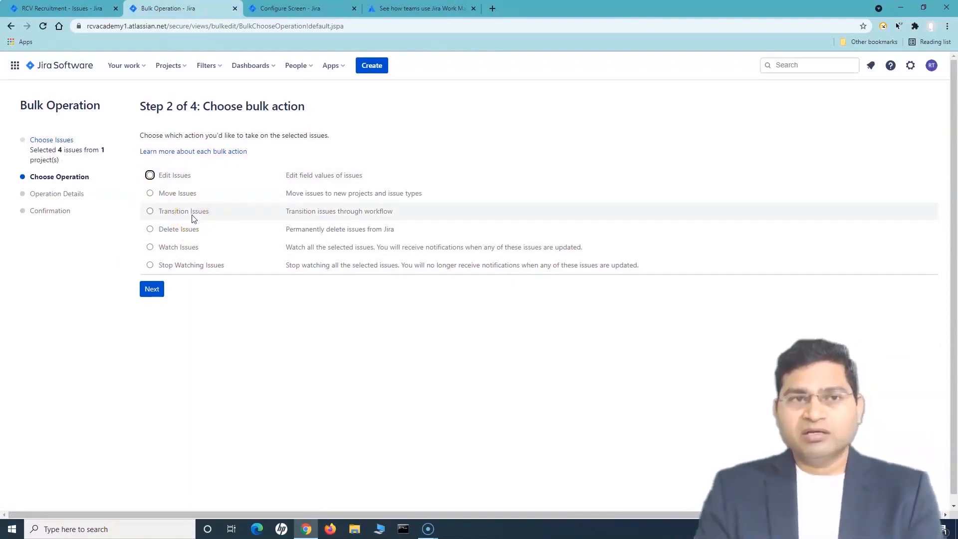
{"action": "left_click", "coordinate": [150, 176]}
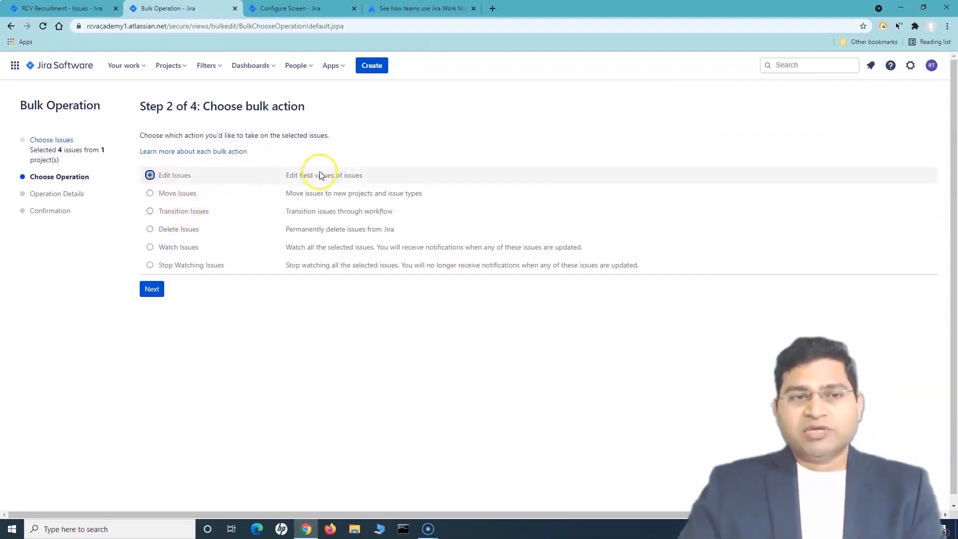
{"action": "left_click", "coordinate": [153, 294]}
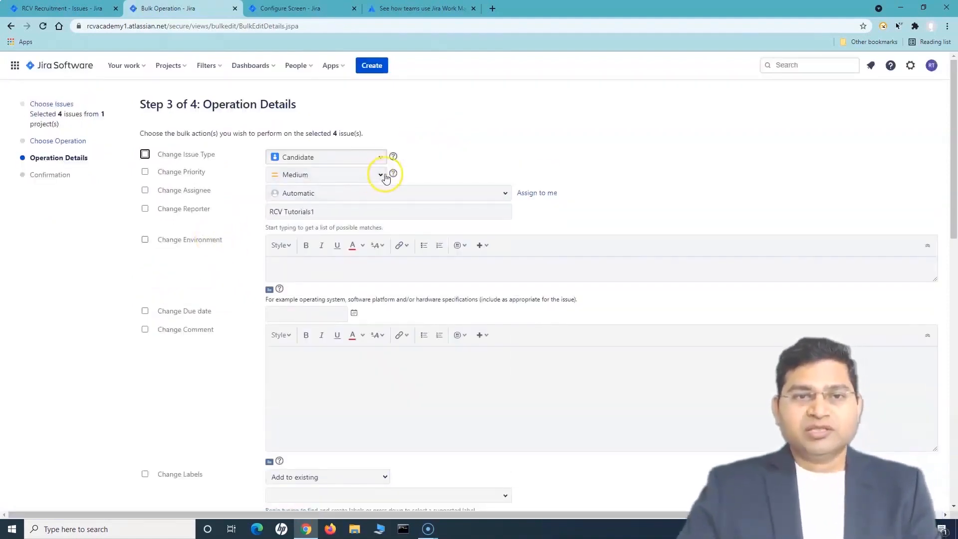
Enable the priority change for the selected issues and set the new priority to Highest.
{"action": "left_click", "coordinate": [382, 176]}
{"action": "left_click", "coordinate": [144, 172]}
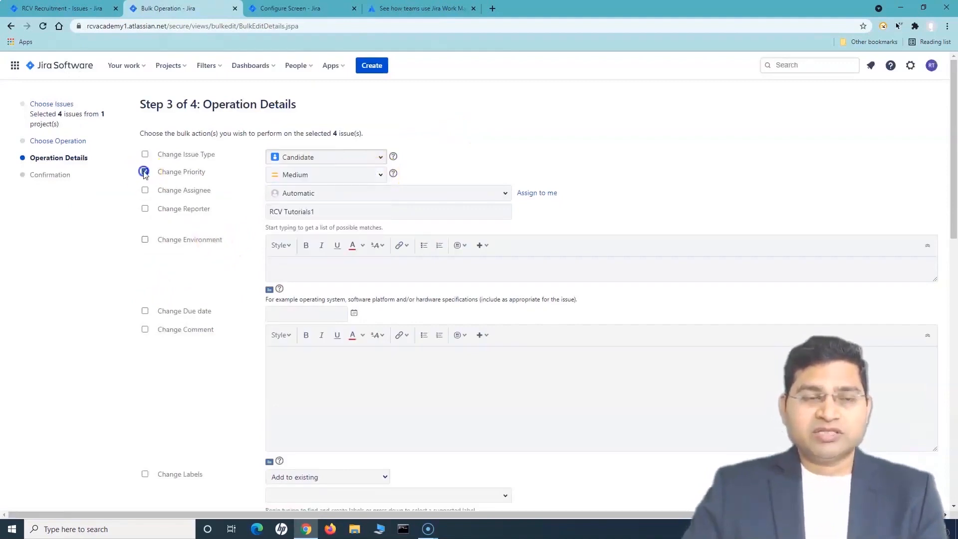
{"action": "left_click", "coordinate": [352, 177]}
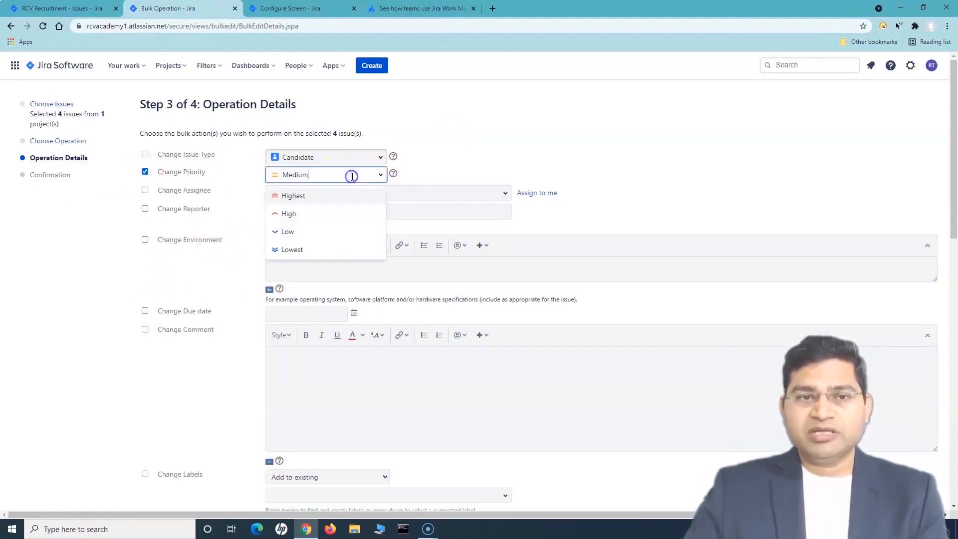
{"action": "left_click", "coordinate": [329, 196]}
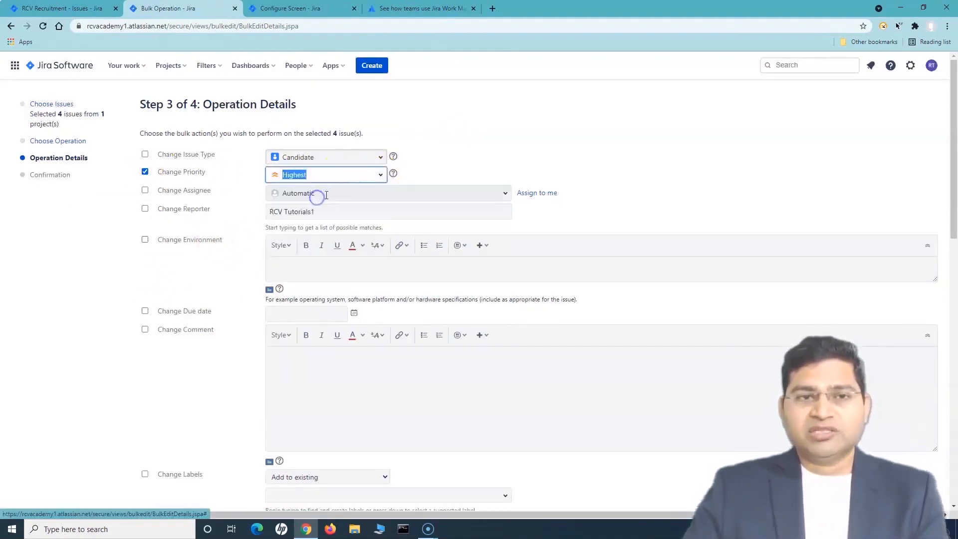
{"action": "left_click", "coordinate": [532, 144]}
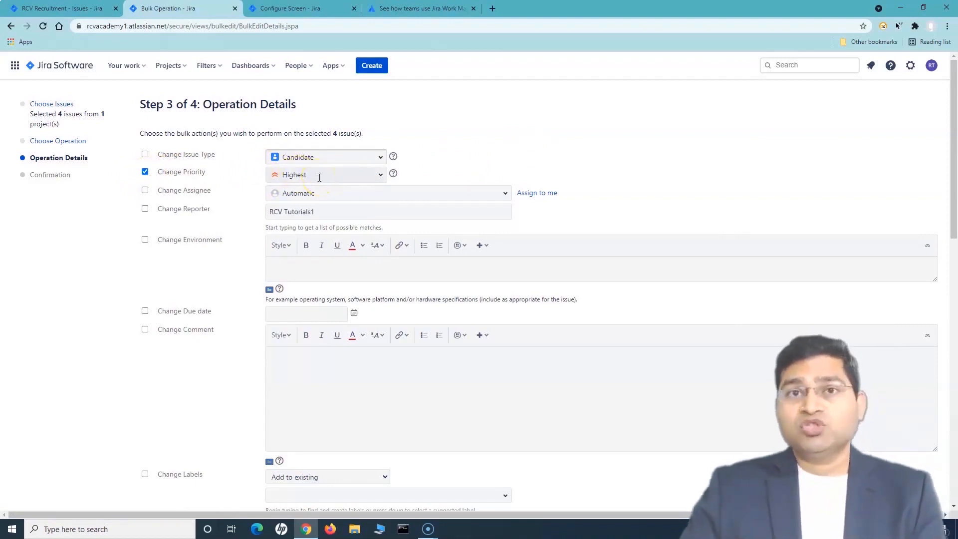
Review the remaining editable fields and proceed to the bulk edit's confirmation without sending mail for the update.
{"action": "scroll", "coordinate": [319, 384], "scroll_direction": "down", "scroll_amount": 10}
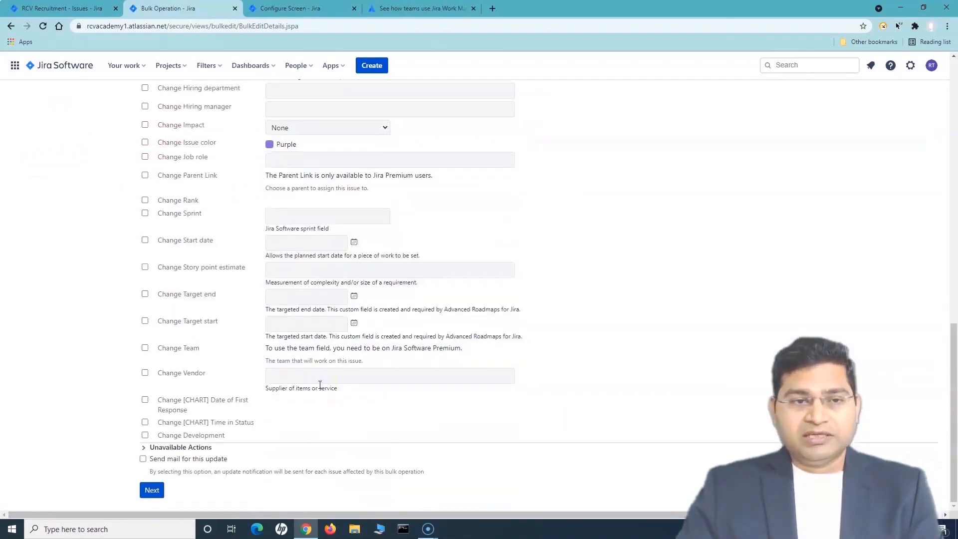
{"action": "scroll", "coordinate": [193, 148], "scroll_direction": "up", "scroll_amount": 8}
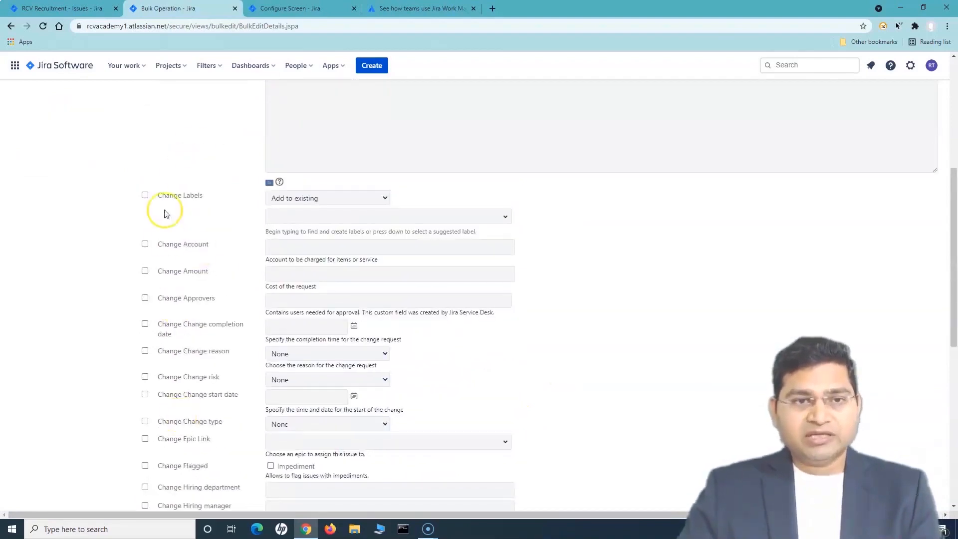
{"action": "scroll", "coordinate": [171, 306], "scroll_direction": "up", "scroll_amount": 6}
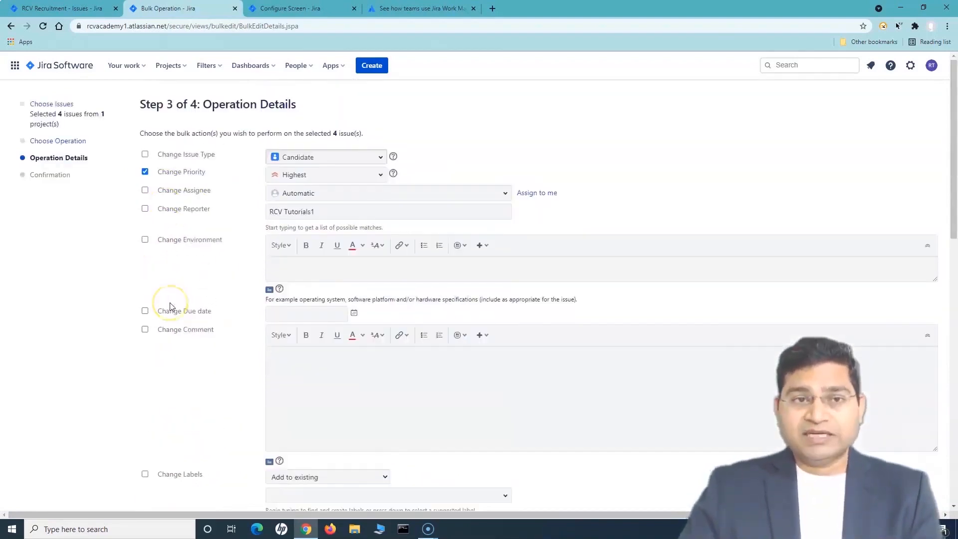
{"action": "scroll", "coordinate": [171, 307], "scroll_direction": "down", "scroll_amount": 14}
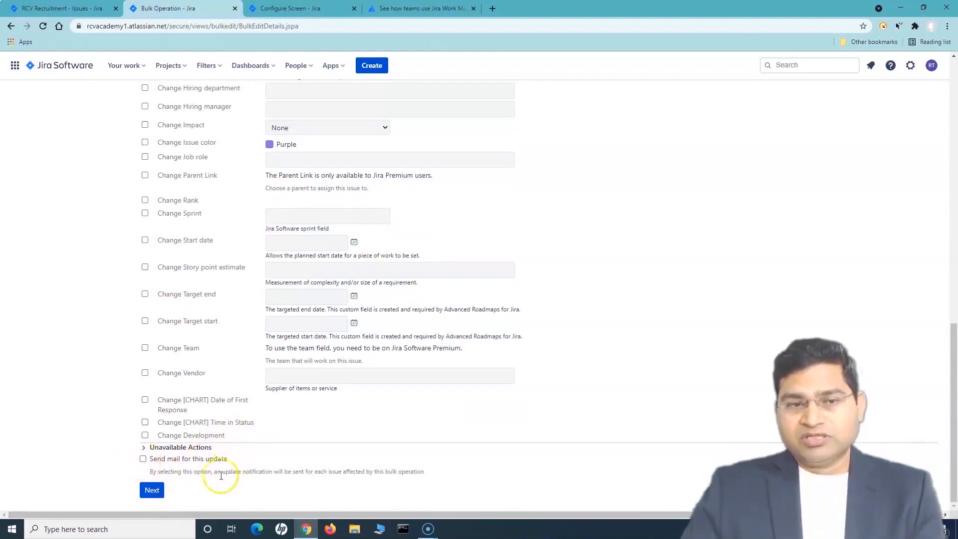
{"action": "left_click", "coordinate": [151, 491]}
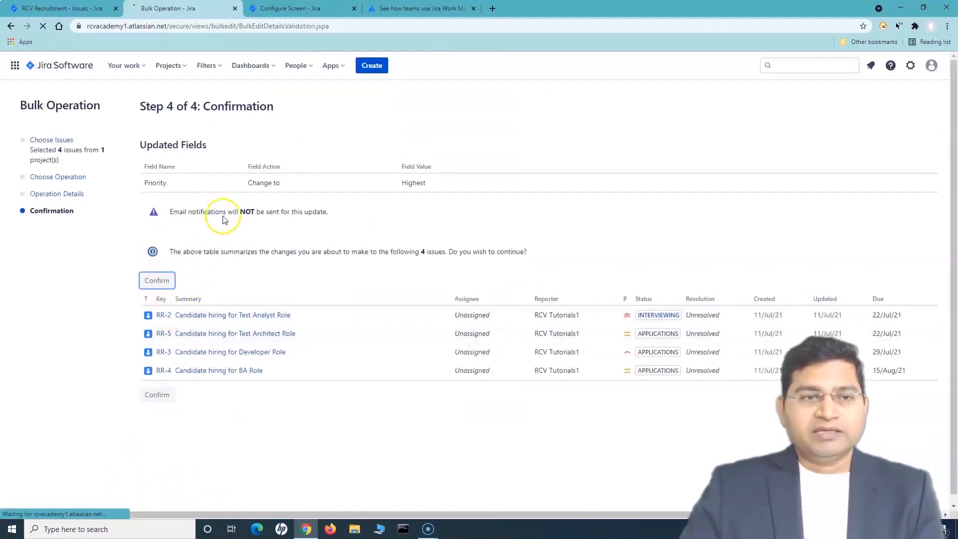
Confirm the bulk priority change for the selected issues and close the finished operation.
{"action": "left_click_drag", "start_coordinate": [228, 215], "coordinate": [303, 208]}
{"action": "left_click", "coordinate": [303, 208]}
{"action": "left_click_drag", "start_coordinate": [215, 212], "coordinate": [378, 203]}
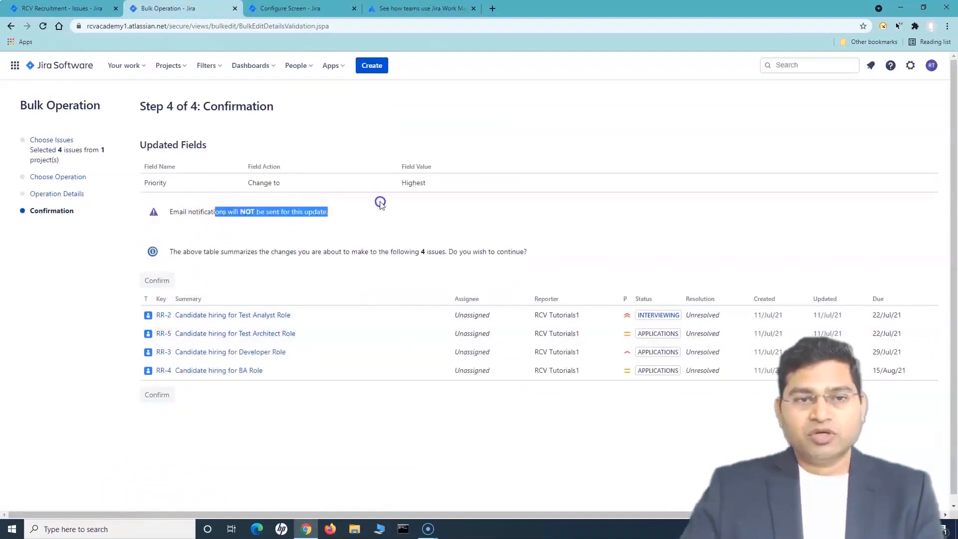
{"action": "left_click", "coordinate": [379, 203]}
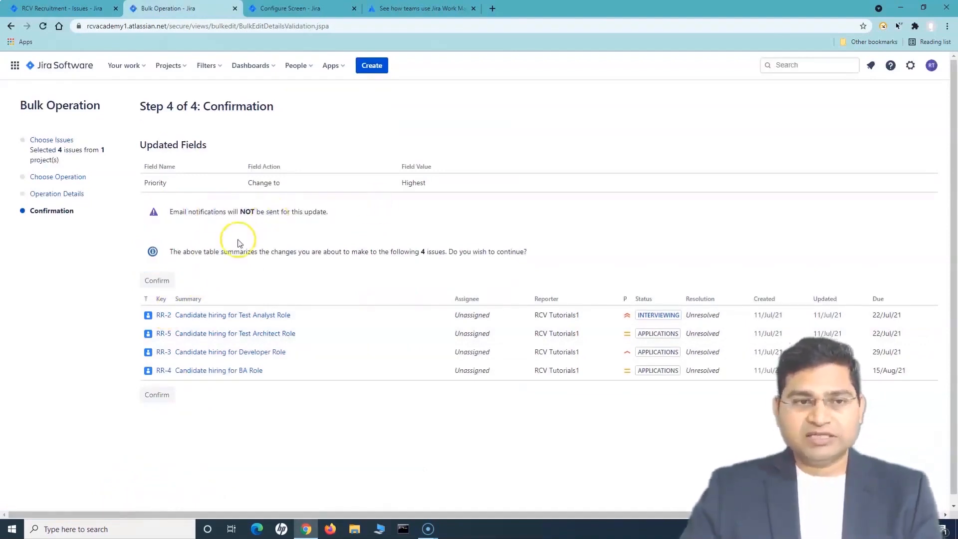
{"action": "left_click", "coordinate": [158, 281]}
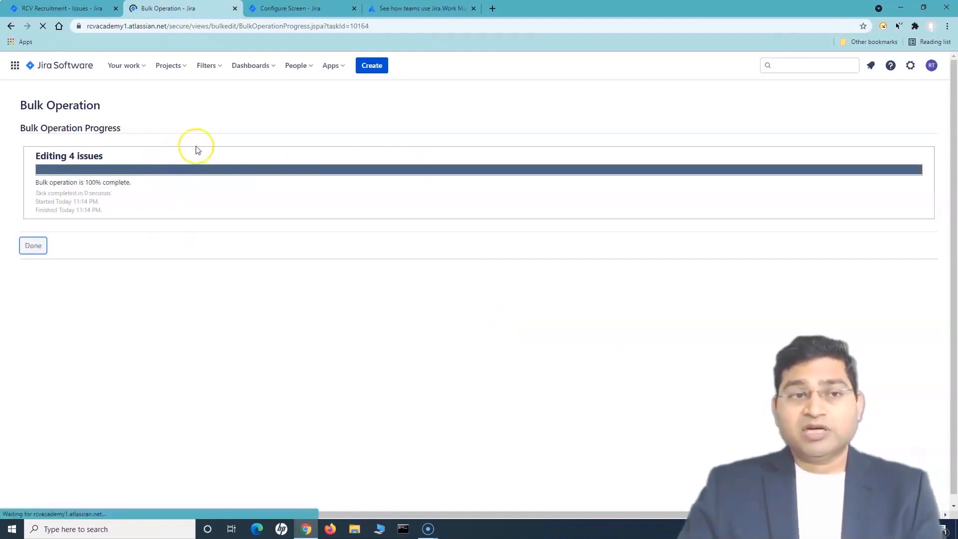
{"action": "left_click", "coordinate": [33, 246]}
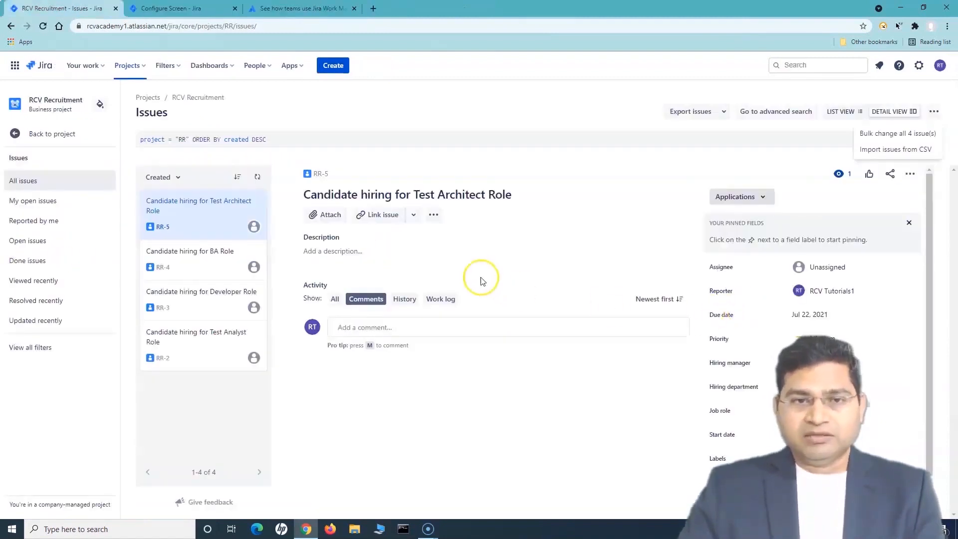
Show the RCV Recruitment issues in list view and reload the page.
{"action": "left_click", "coordinate": [843, 112]}
{"action": "left_click", "coordinate": [317, 26]}
{"action": "key", "text": "Return"}
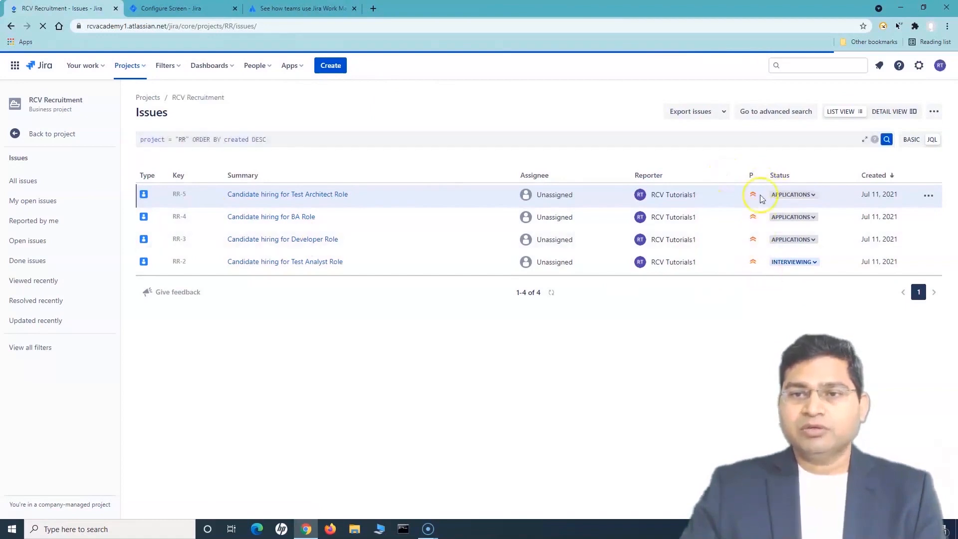
Look at the bulk change and CSV import options, and reopen the project's Issues section.
{"action": "left_click", "coordinate": [934, 111]}
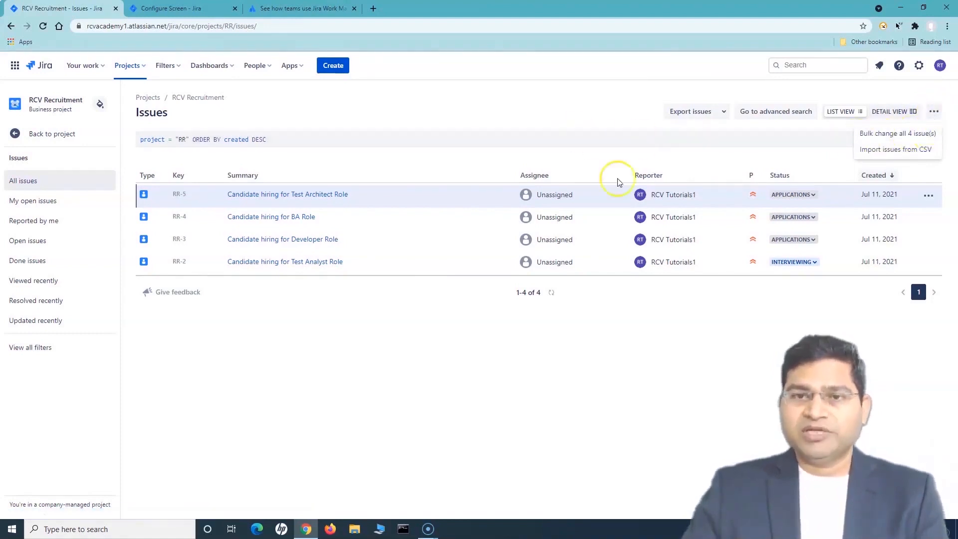
{"action": "left_click", "coordinate": [537, 360]}
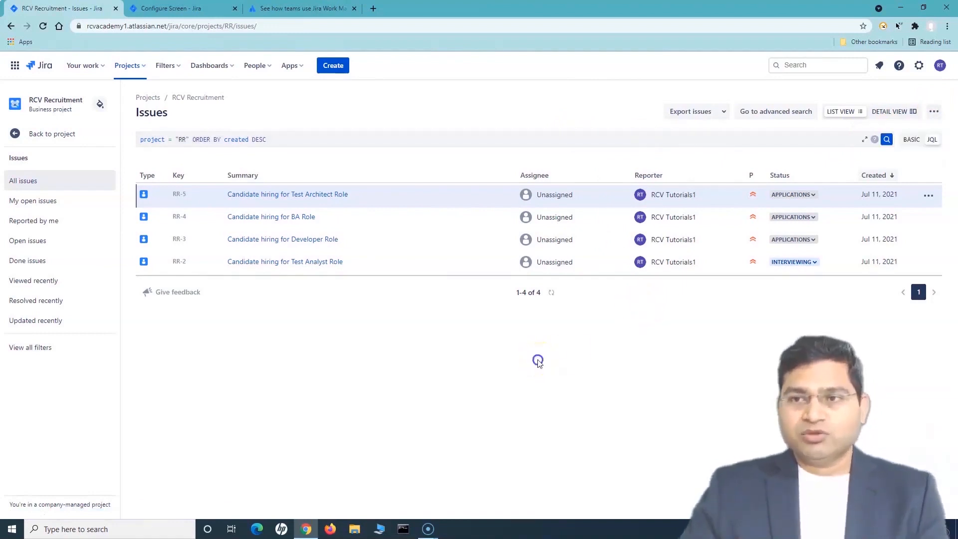
{"action": "left_click", "coordinate": [16, 133]}
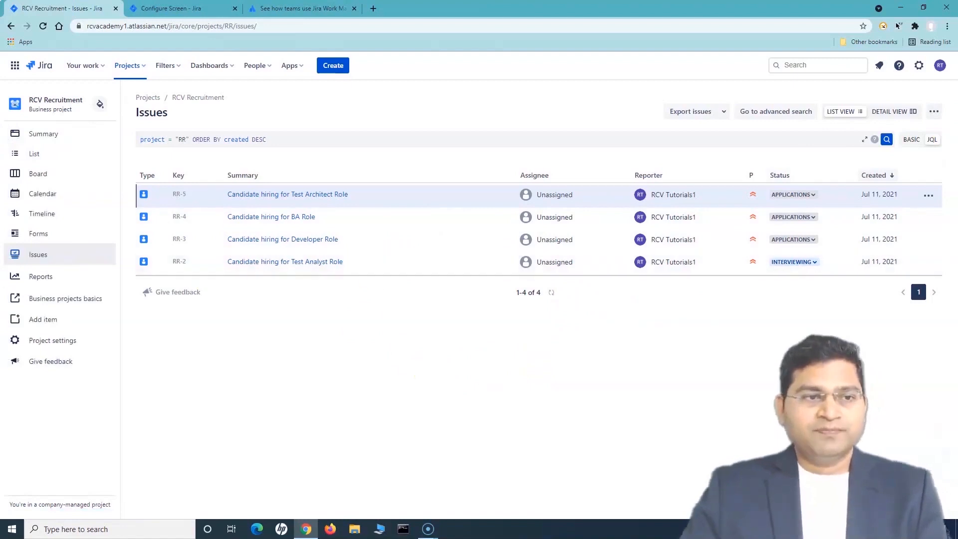
{"action": "left_click", "coordinate": [44, 255]}
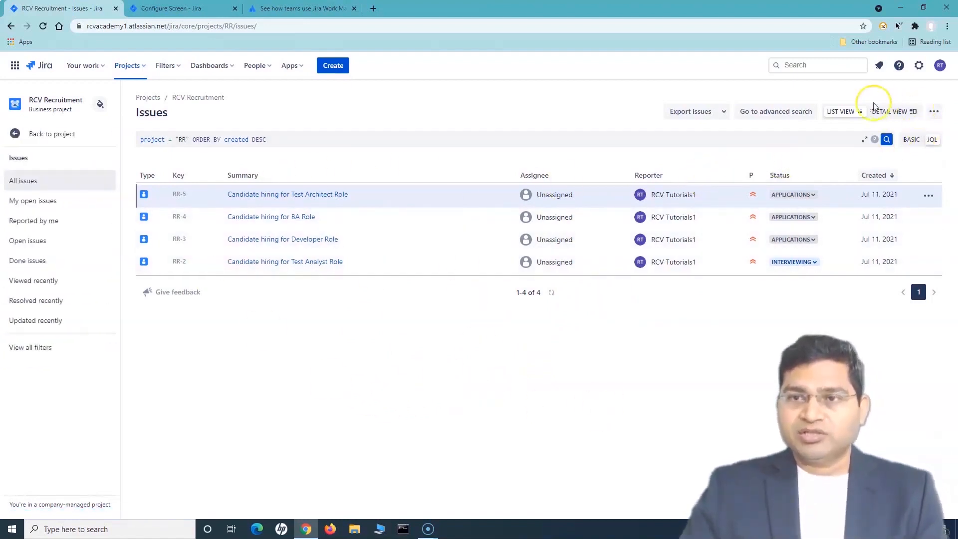
Examine the export formats offered for the project's issues.
{"action": "left_click", "coordinate": [721, 117]}
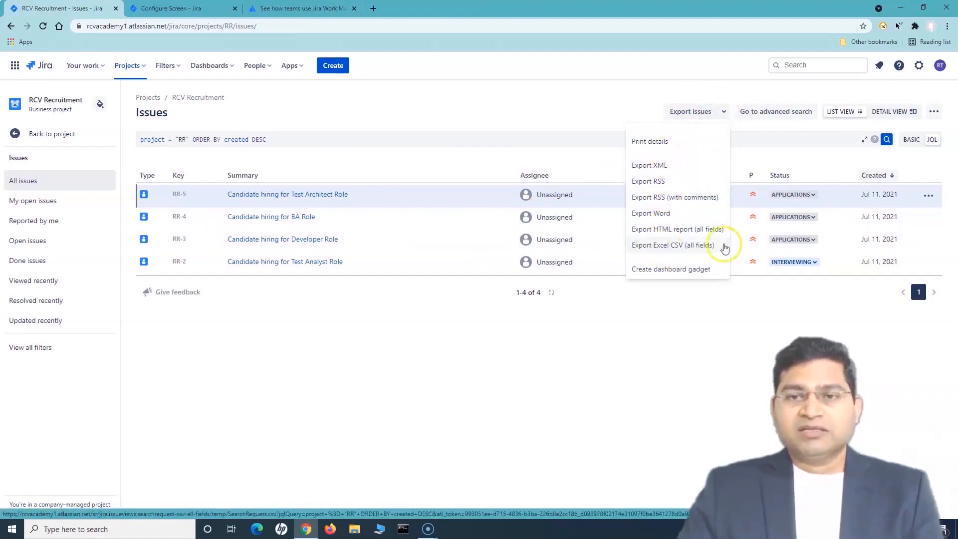
{"action": "left_click", "coordinate": [672, 249]}
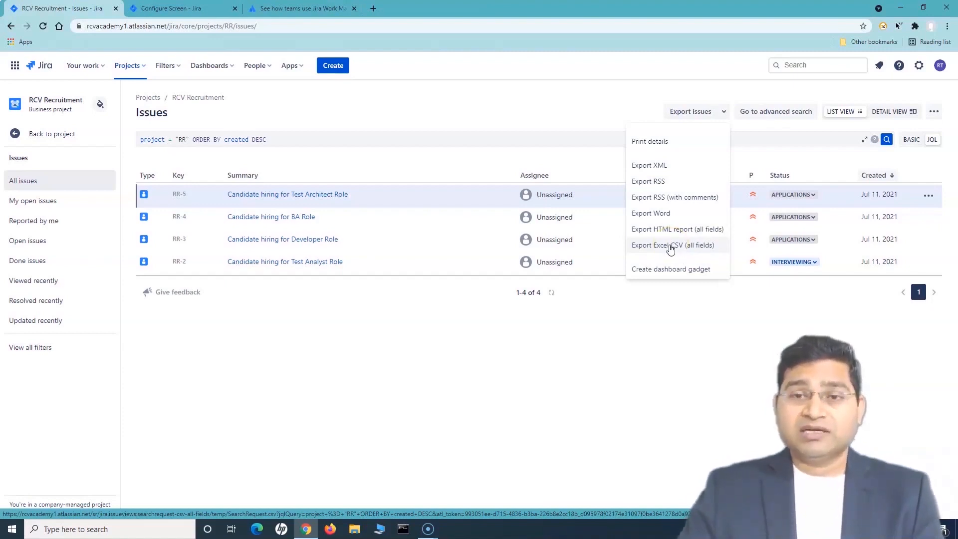
{"action": "left_click", "coordinate": [671, 215]}
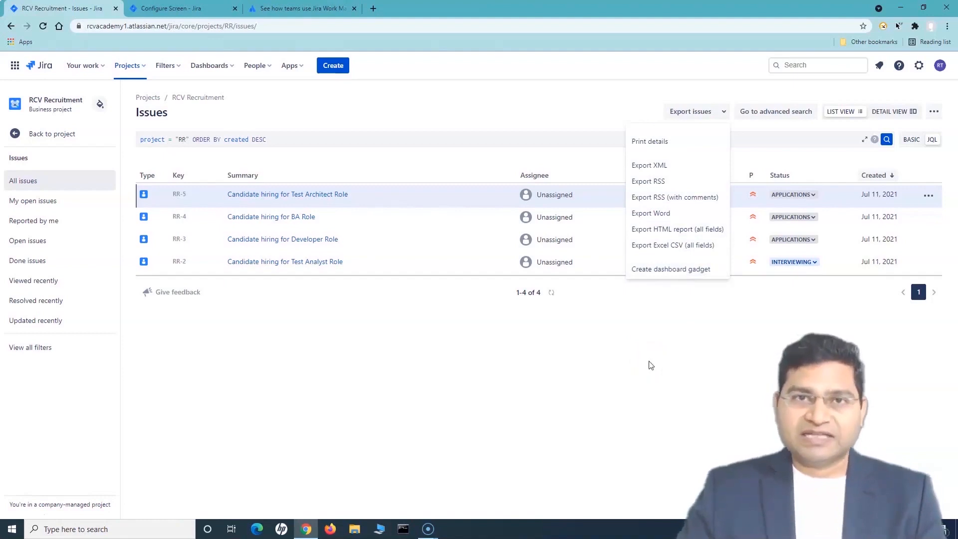
{"action": "left_click", "coordinate": [623, 357]}
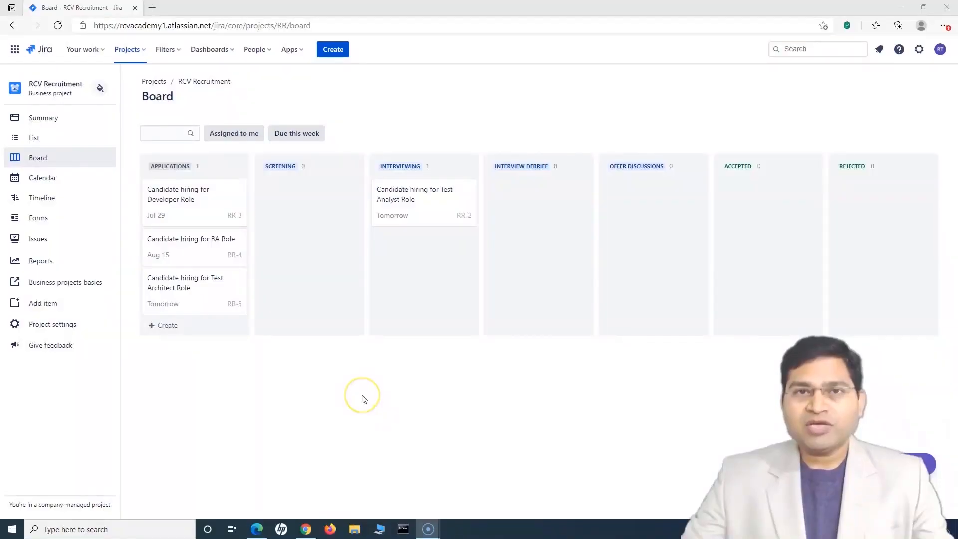
Look over the available Jira administration and personal settings from the project board.
{"action": "left_click", "coordinate": [377, 400]}
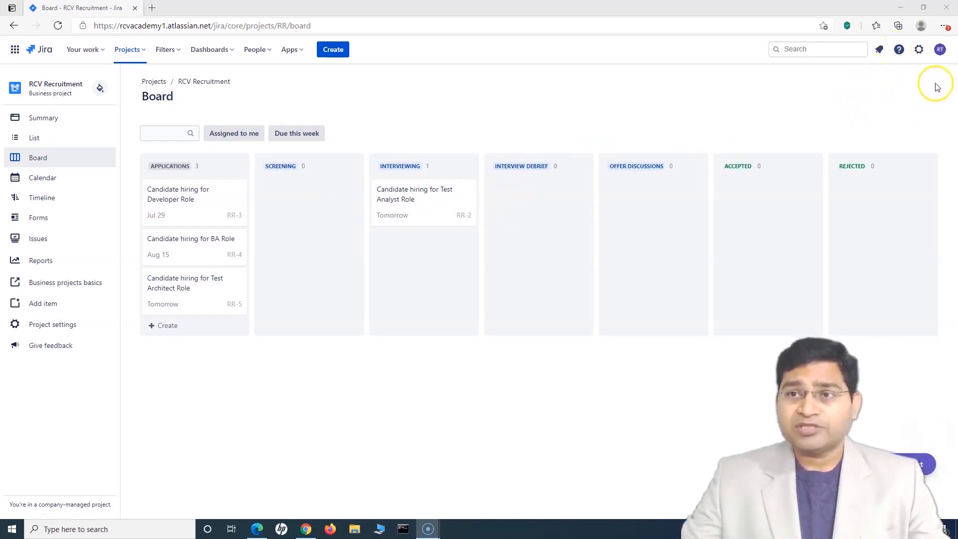
{"action": "left_click", "coordinate": [919, 52]}
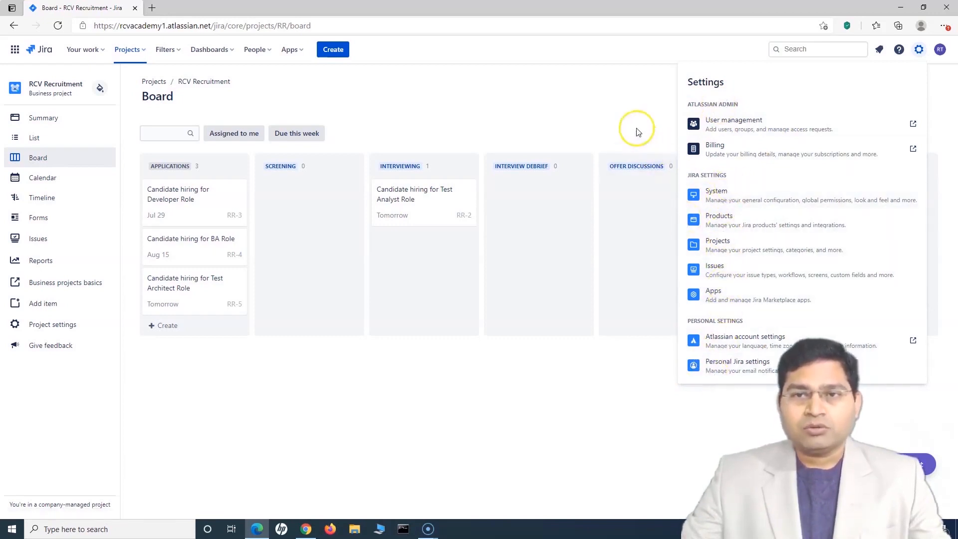
{"action": "left_click", "coordinate": [599, 184]}
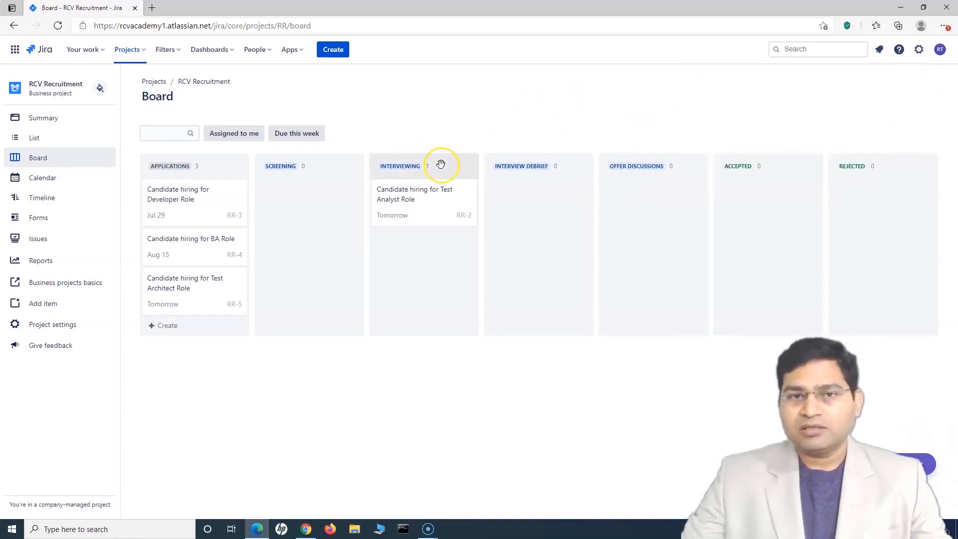
Try to reorder the Interviewing and Interview Debrief columns on the board.
{"action": "left_click_drag", "start_coordinate": [434, 166], "coordinate": [541, 166]}
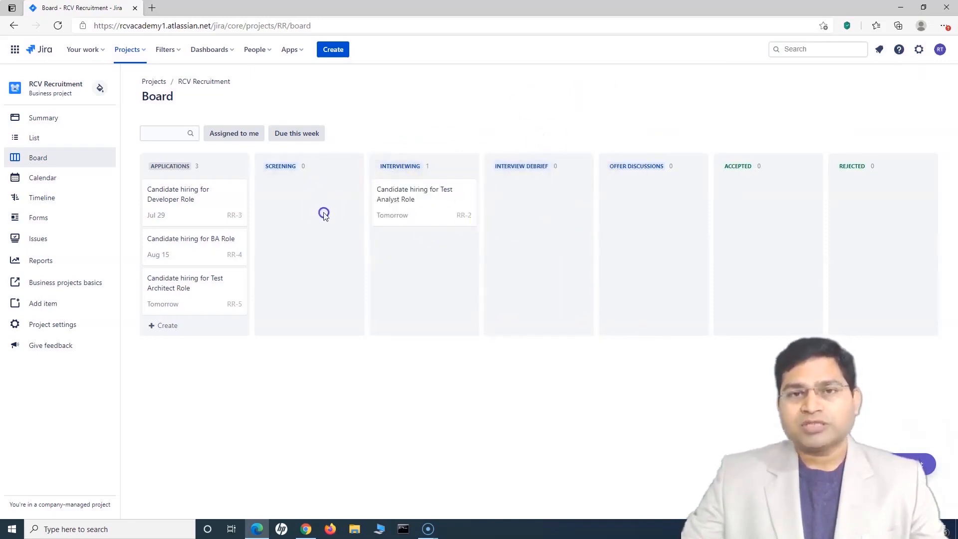
{"action": "left_click_drag", "start_coordinate": [570, 165], "coordinate": [457, 165]}
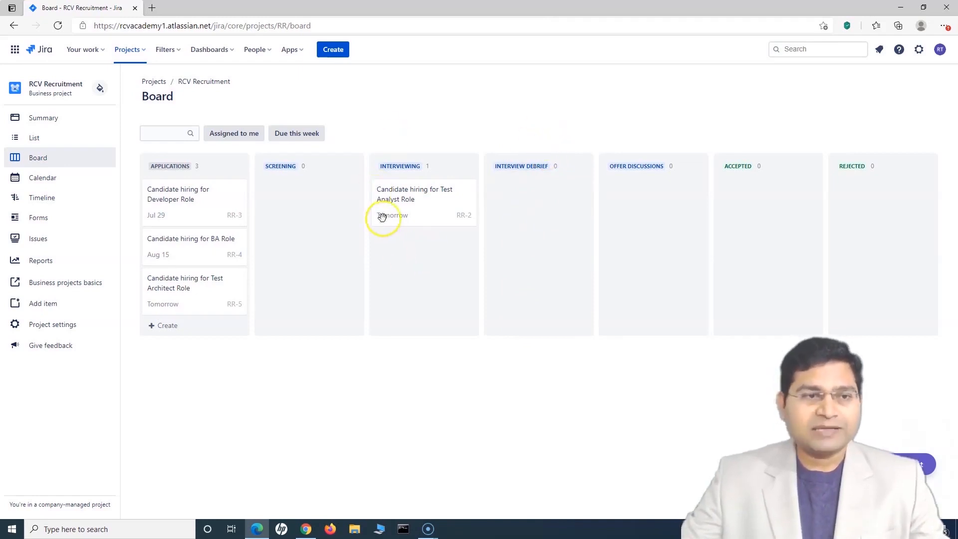
Open the workflow settings of the RCV Recruitment project and review its Recruitment Workflow Scheme.
{"action": "left_click", "coordinate": [65, 327]}
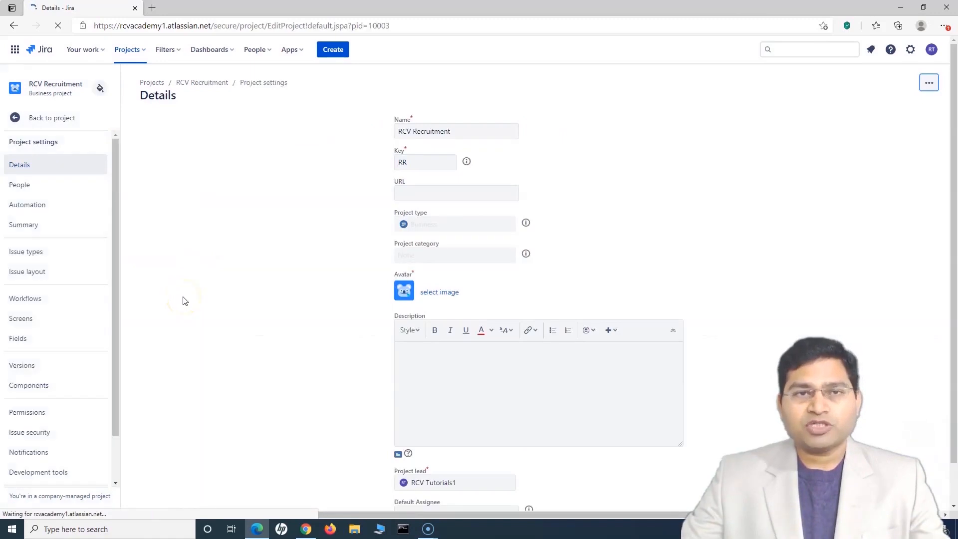
{"action": "left_click", "coordinate": [13, 302]}
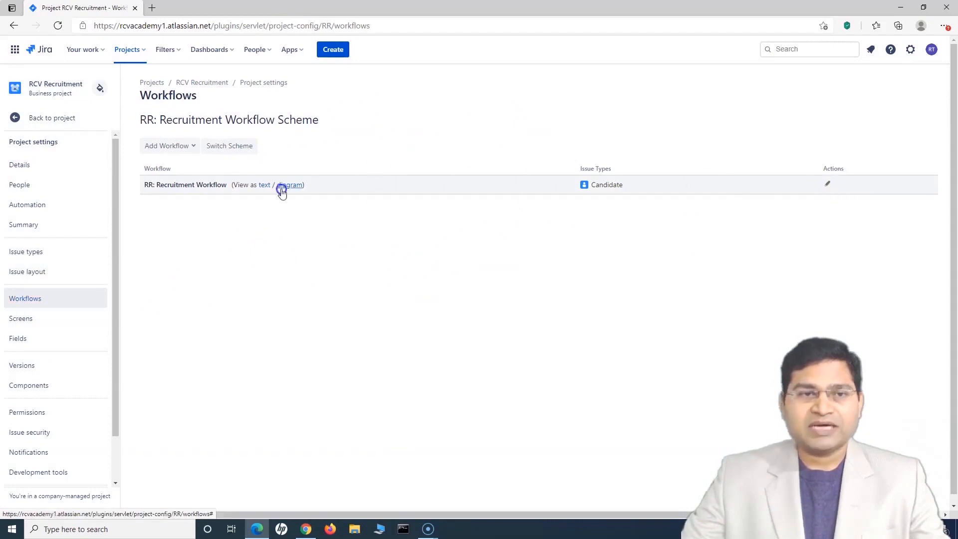
{"action": "left_click_drag", "start_coordinate": [153, 119], "coordinate": [135, 98]}
{"action": "left_click", "coordinate": [329, 129]}
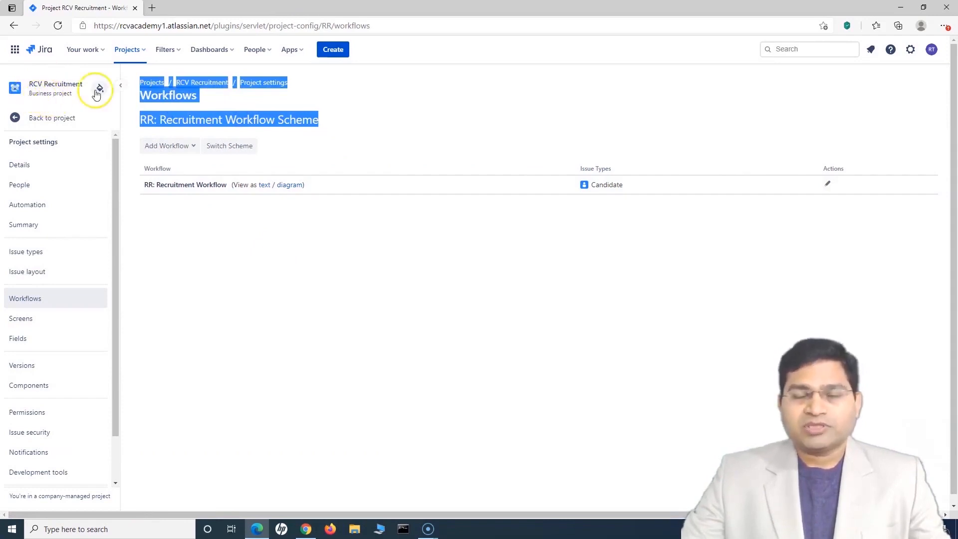
{"action": "left_click", "coordinate": [748, 259]}
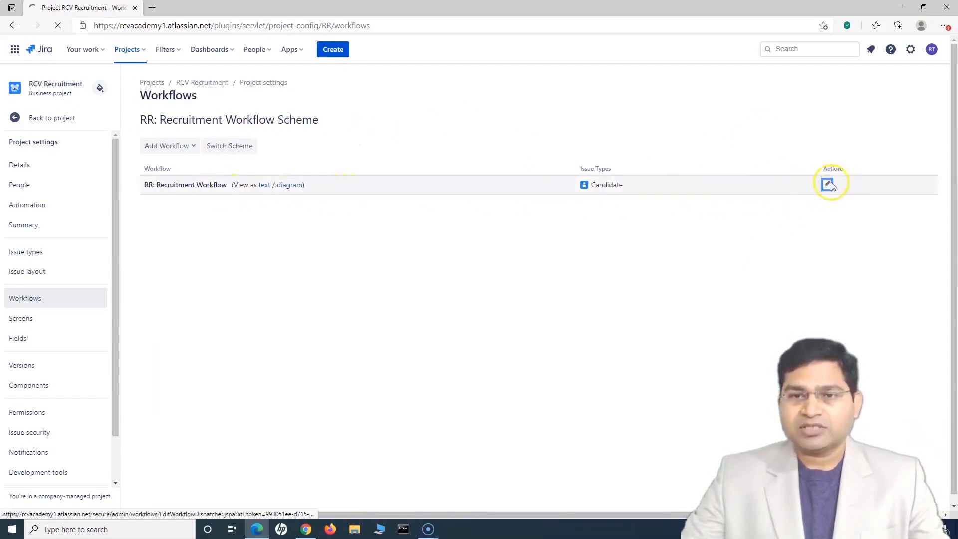
Open the RR: Recruitment Workflow for editing as a draft and read its draft notice.
{"action": "left_click", "coordinate": [827, 186]}
{"action": "scroll", "coordinate": [488, 214], "scroll_direction": "down", "scroll_amount": 3}
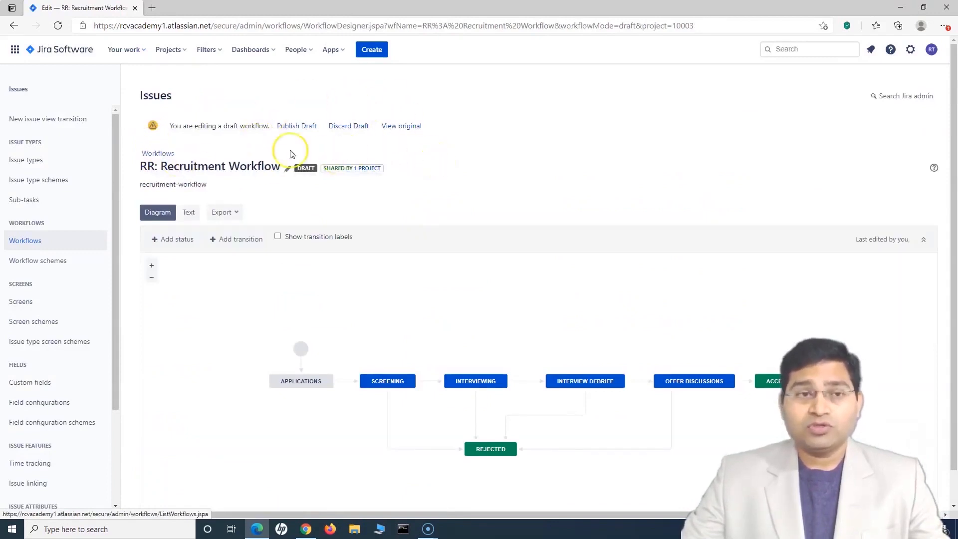
{"action": "left_click_drag", "start_coordinate": [152, 127], "coordinate": [268, 127]}
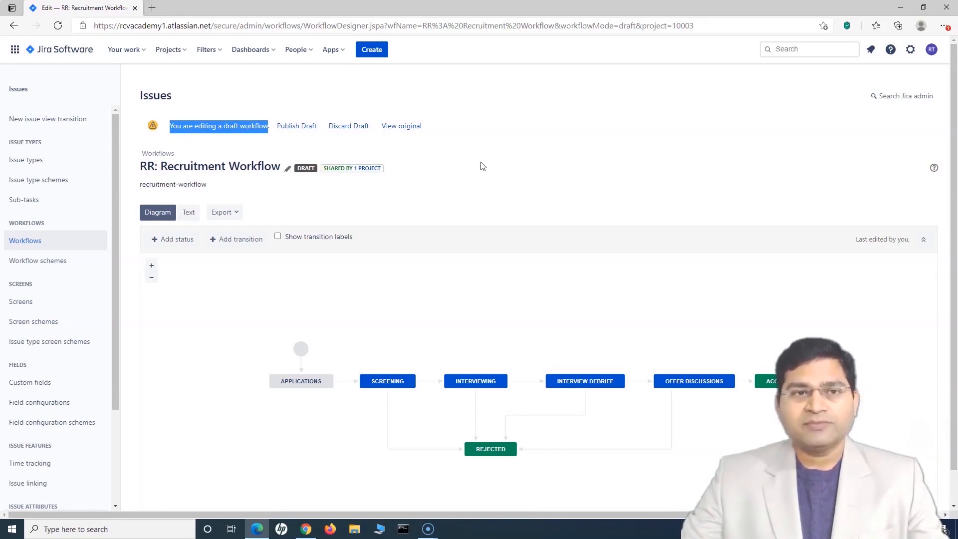
{"action": "left_click", "coordinate": [251, 126]}
Open the Interview Debrief status for editing and append "ffffffffff" to its name.
{"action": "left_click", "coordinate": [580, 382]}
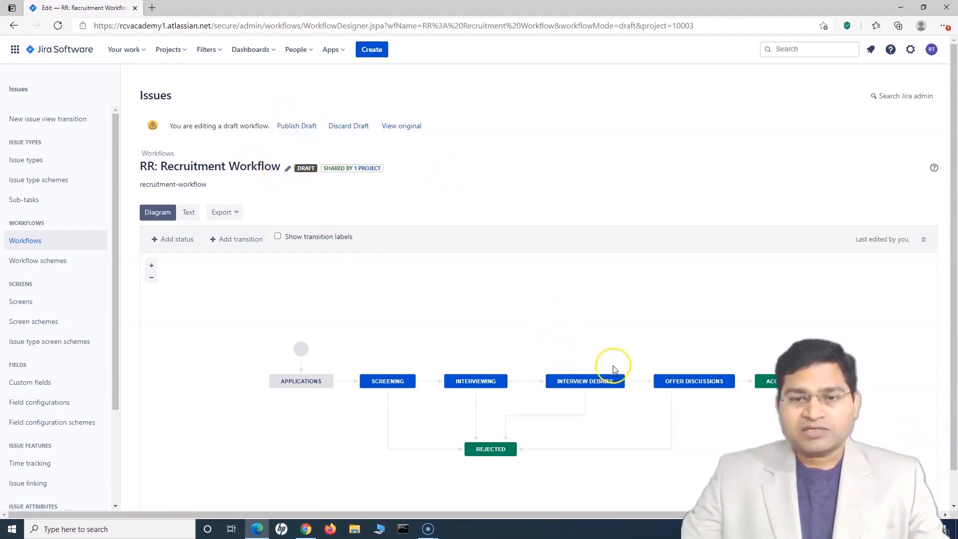
{"action": "left_click", "coordinate": [593, 388]}
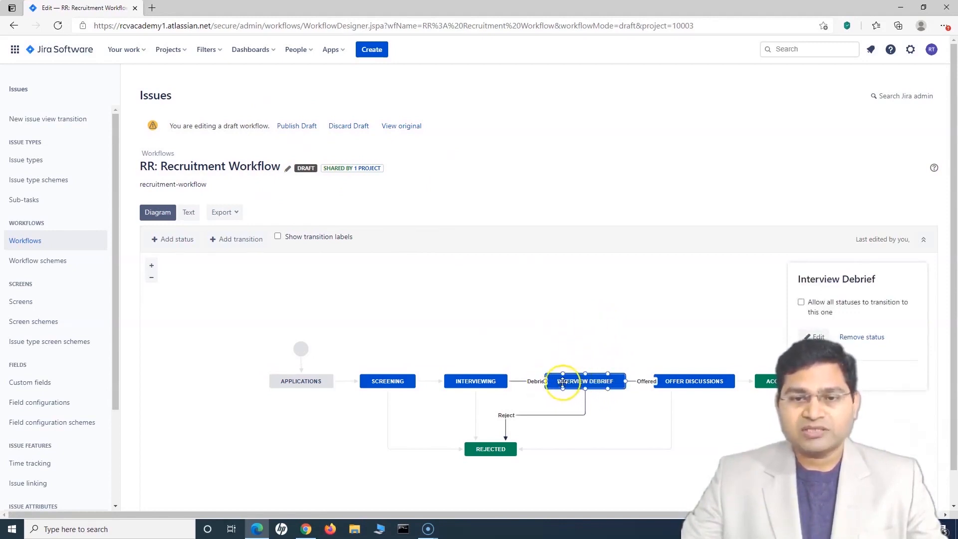
{"action": "scroll", "coordinate": [625, 414], "scroll_direction": "down", "scroll_amount": 1}
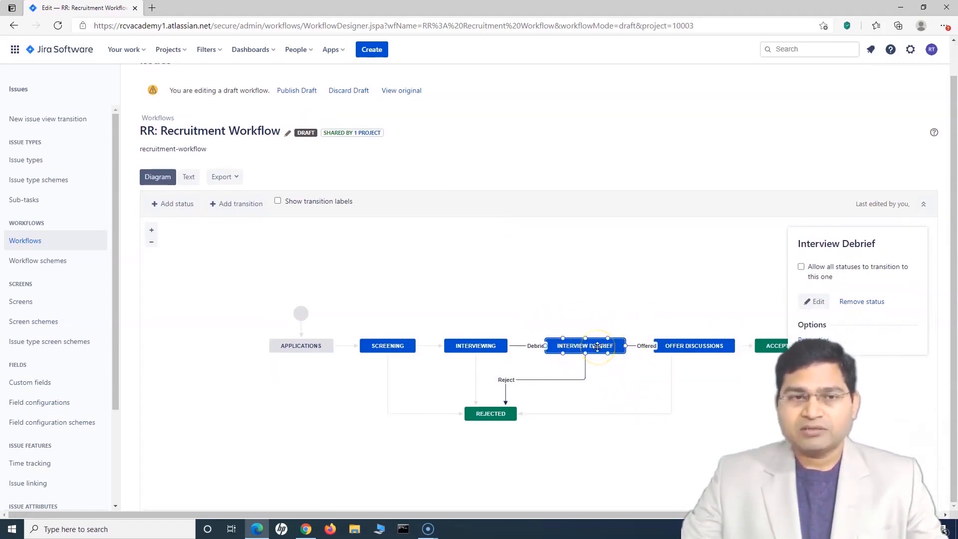
{"action": "left_click", "coordinate": [818, 307]}
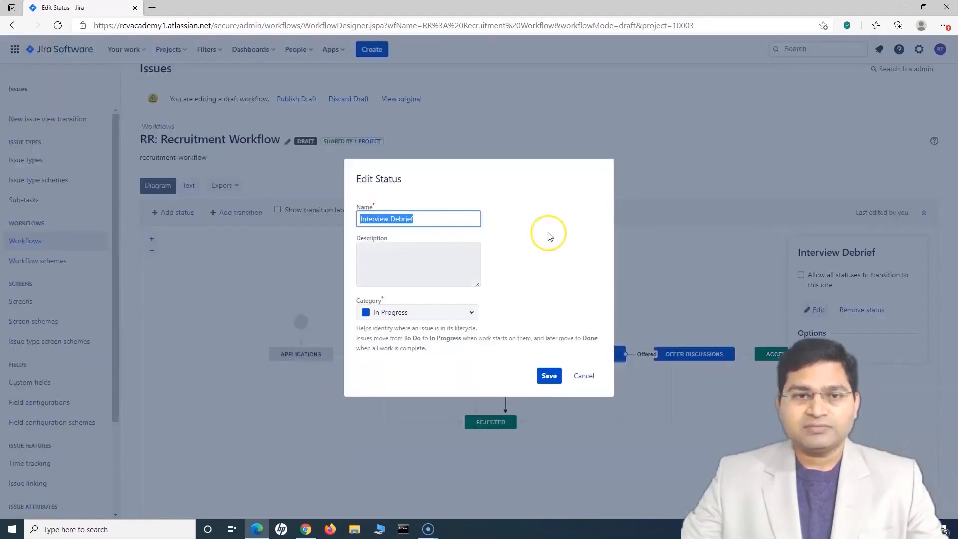
{"action": "left_click", "coordinate": [427, 217]}
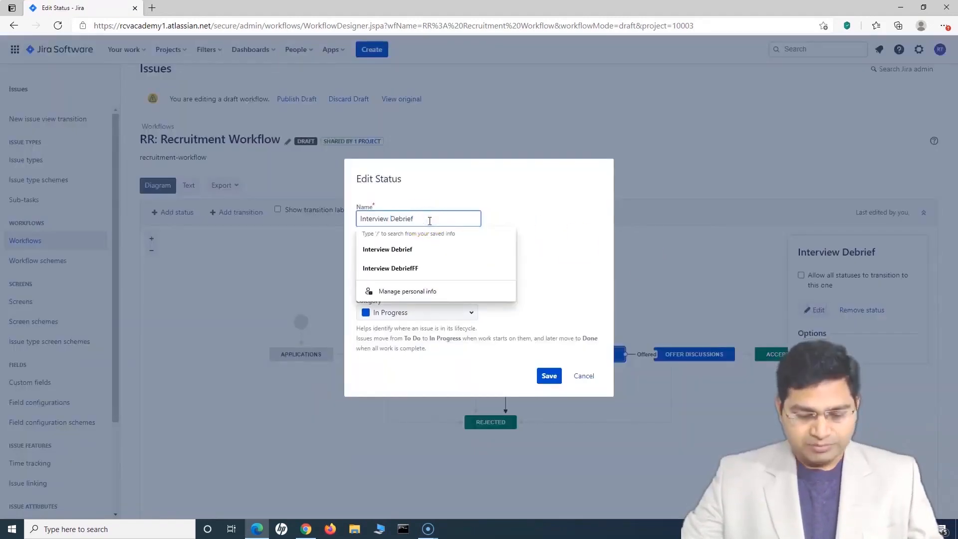
{"action": "type", "text": "ffffffffff"}
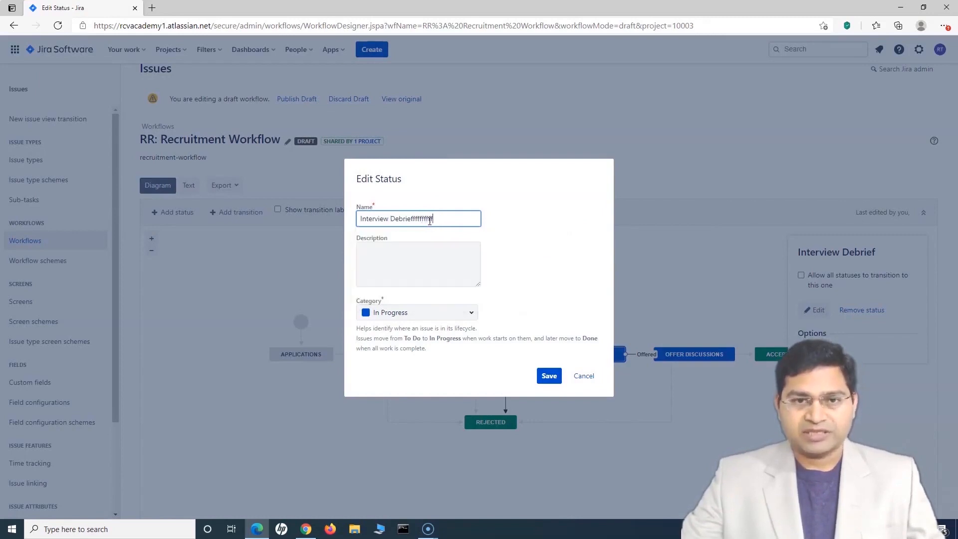
Save the renamed status with the description "Sample description" and category In Progress, and move it above the main row of the diagram.
{"action": "left_click", "coordinate": [394, 263]}
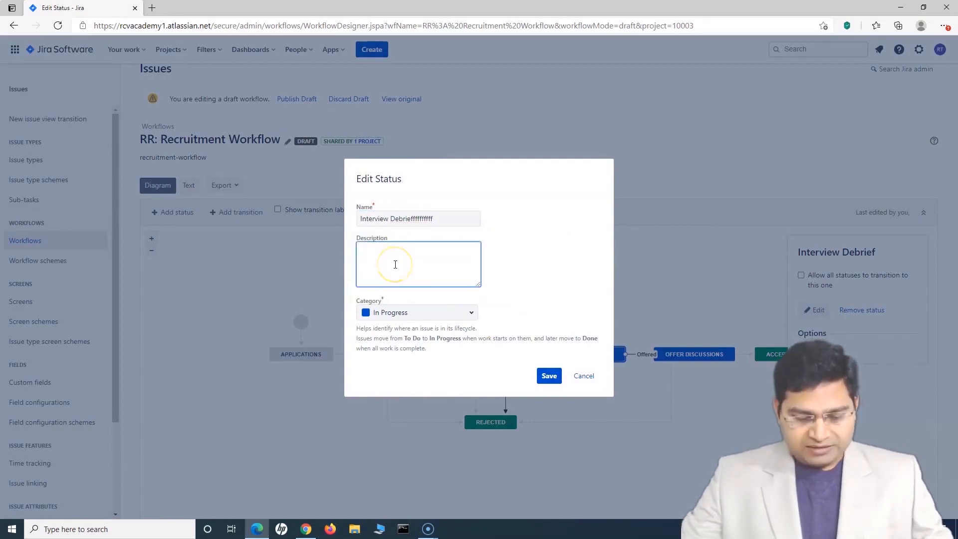
{"action": "type", "text": "Sample description"}
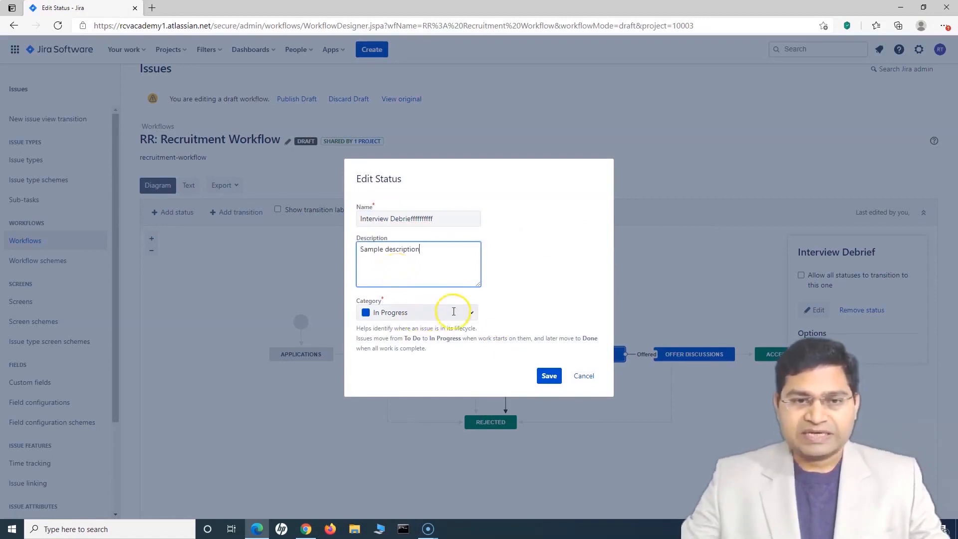
{"action": "left_click", "coordinate": [418, 315]}
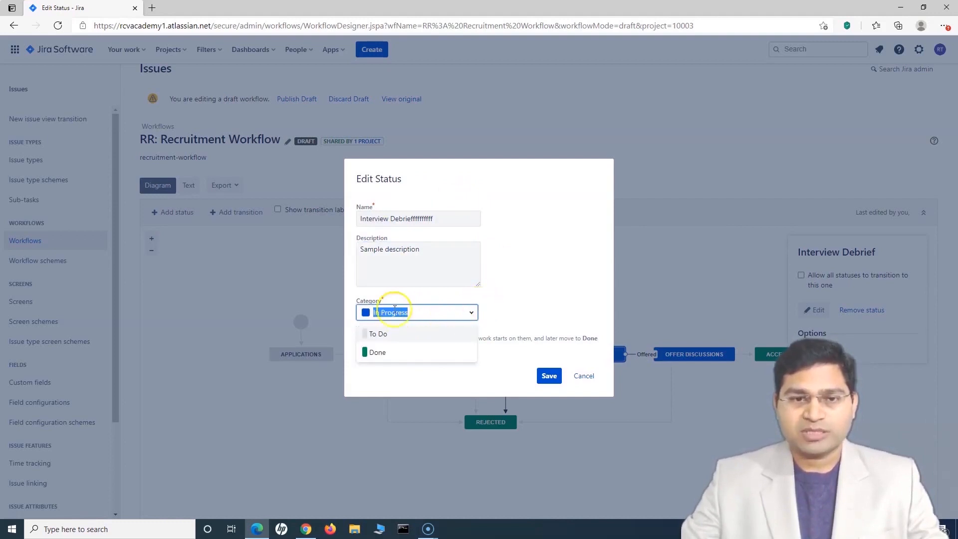
{"action": "left_click", "coordinate": [516, 275]}
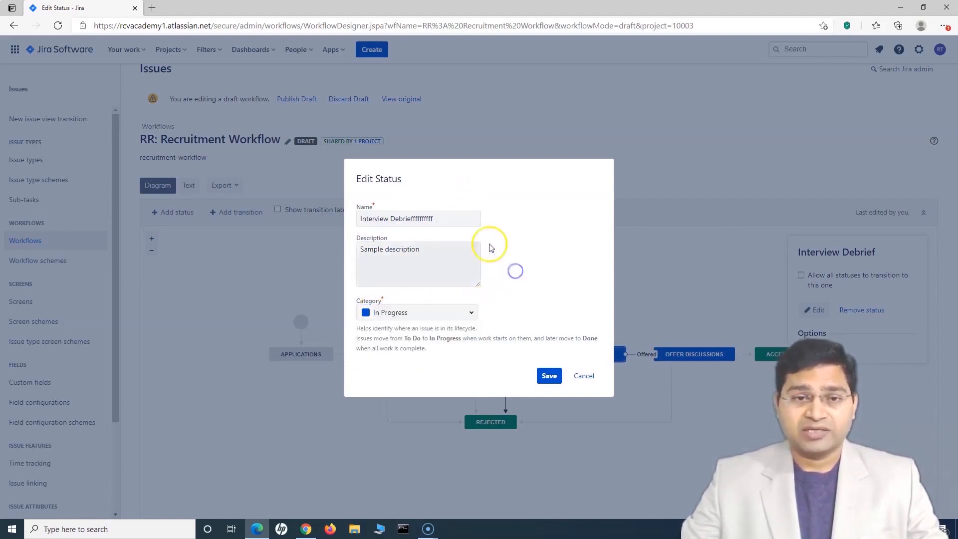
{"action": "left_click", "coordinate": [549, 376]}
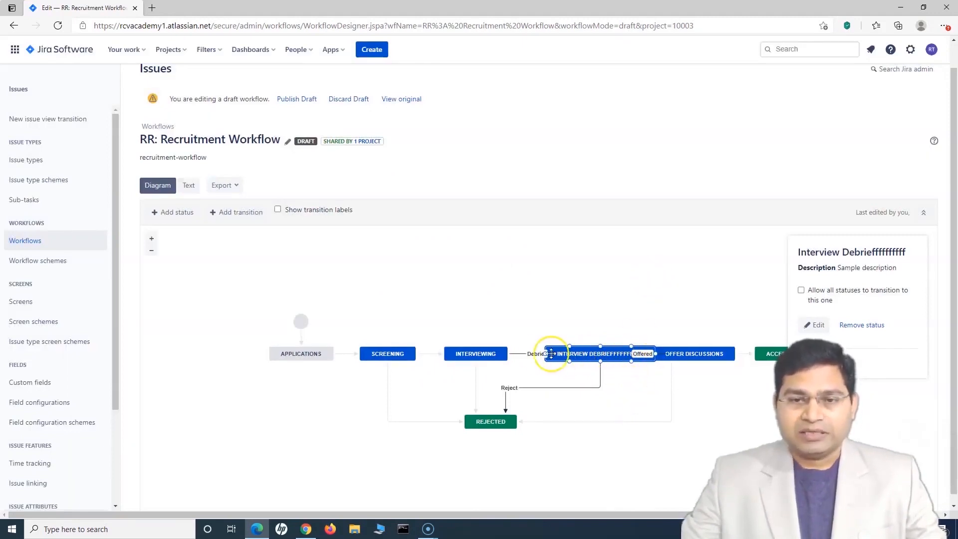
{"action": "left_click_drag", "start_coordinate": [562, 354], "coordinate": [546, 320]}
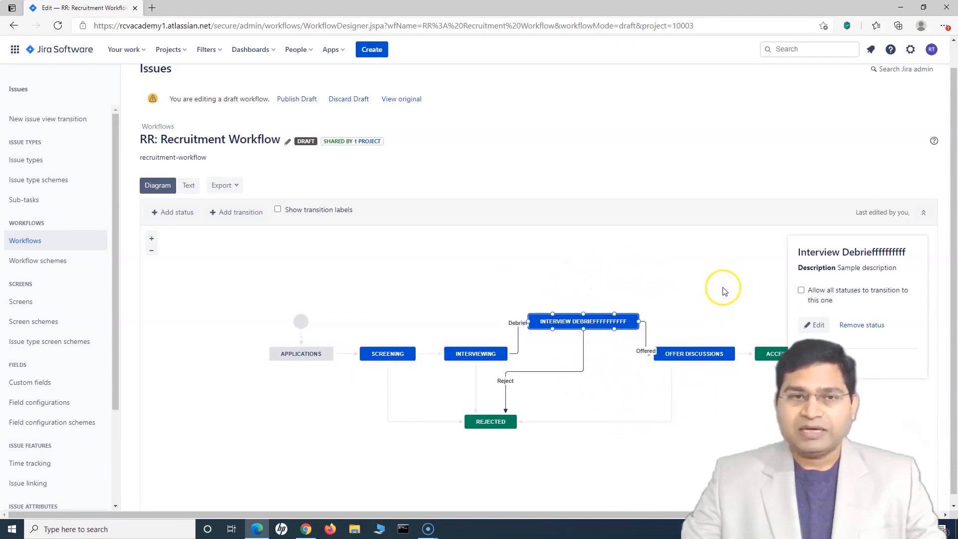
{"action": "left_click", "coordinate": [663, 249]}
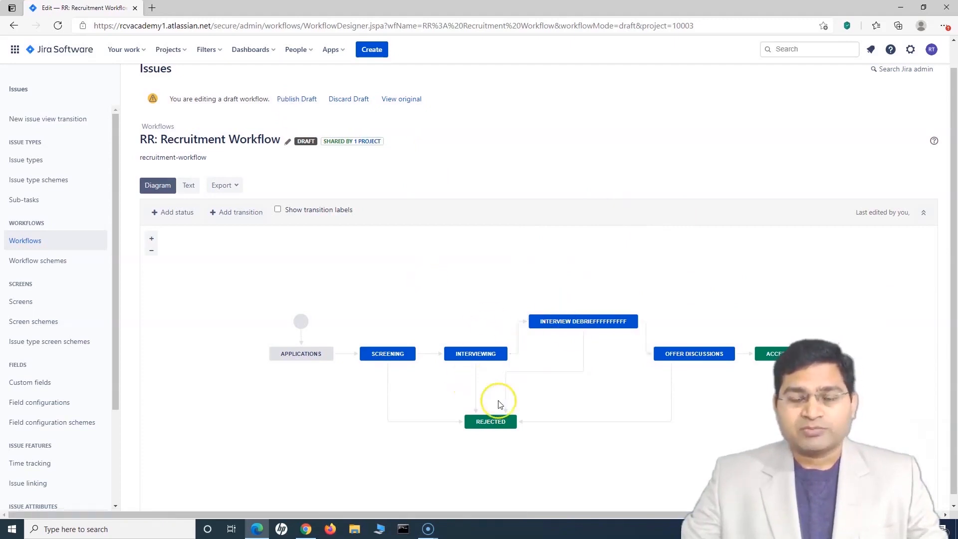
Add the Approved status with all statuses allowed to transition to it, and place it above Offer Discussions.
{"action": "left_click", "coordinate": [178, 214]}
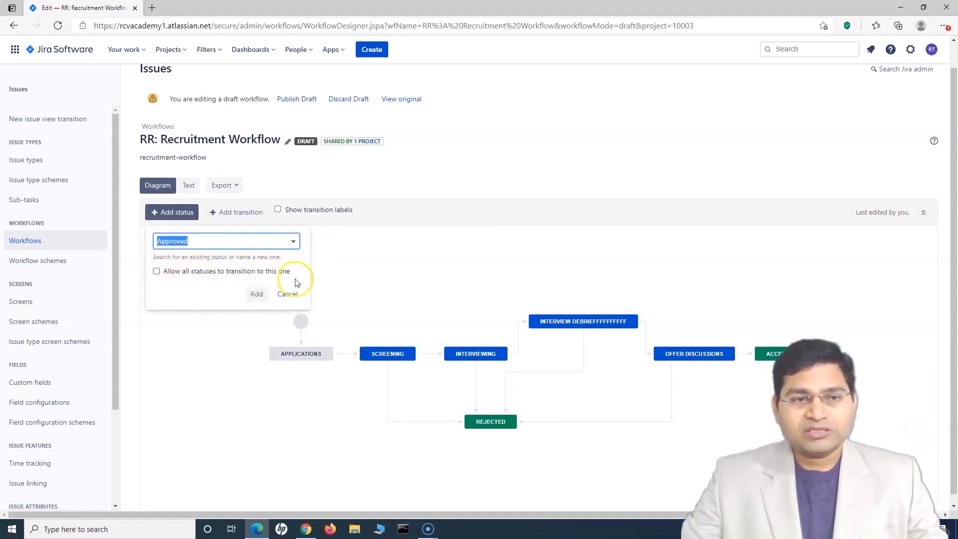
{"action": "left_click", "coordinate": [156, 272]}
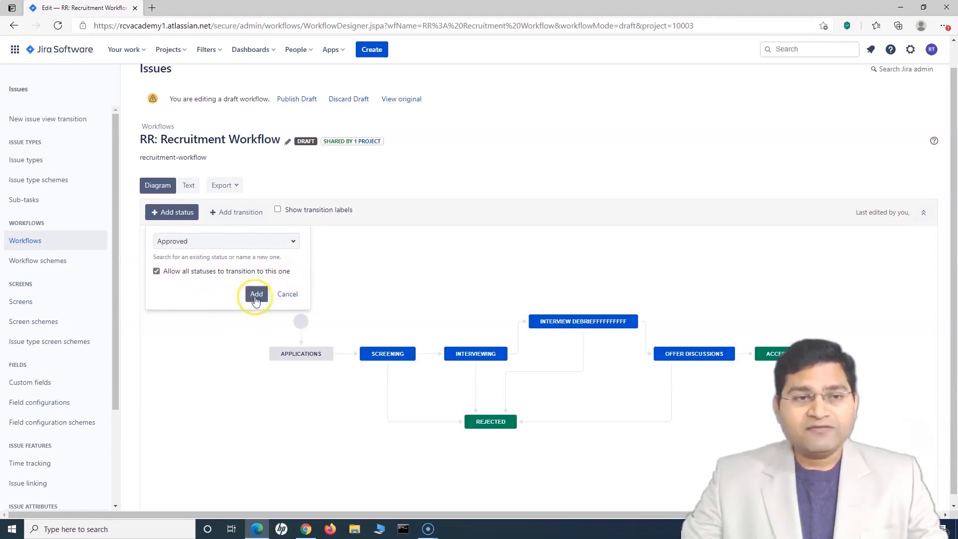
{"action": "left_click", "coordinate": [256, 295]}
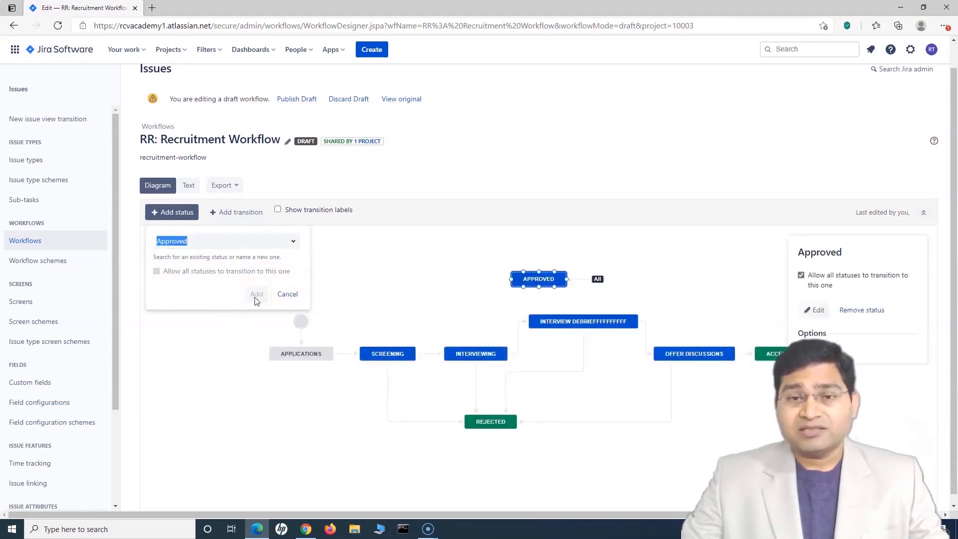
{"action": "left_click_drag", "start_coordinate": [549, 277], "coordinate": [702, 285]}
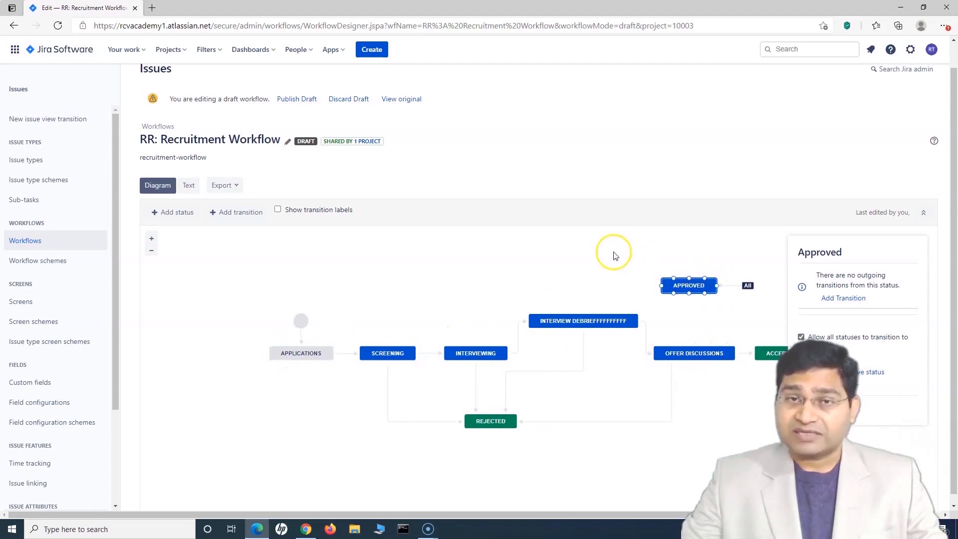
Look over the editable name, description and category of the Approved status without changing them.
{"action": "mouse_move", "coordinate": [747, 288]}
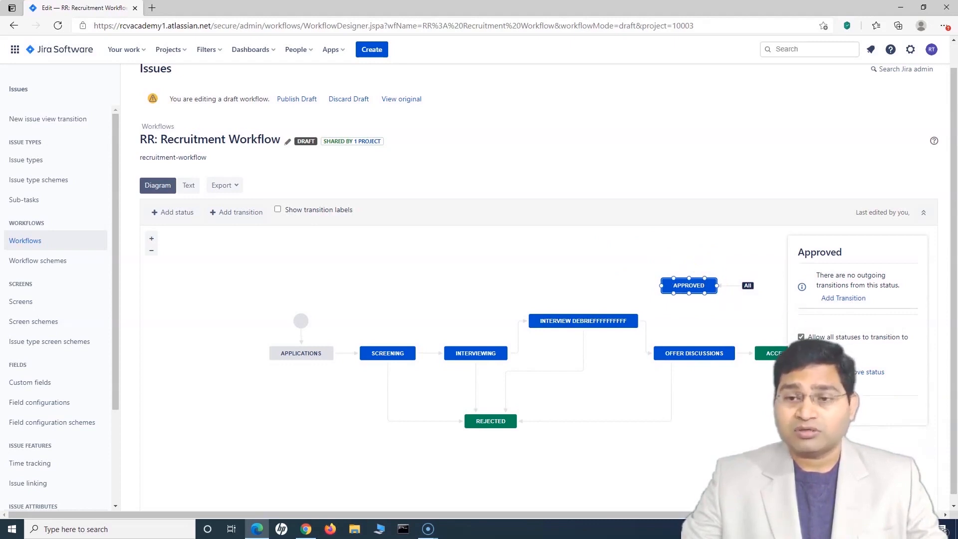
{"action": "left_click", "coordinate": [810, 371]}
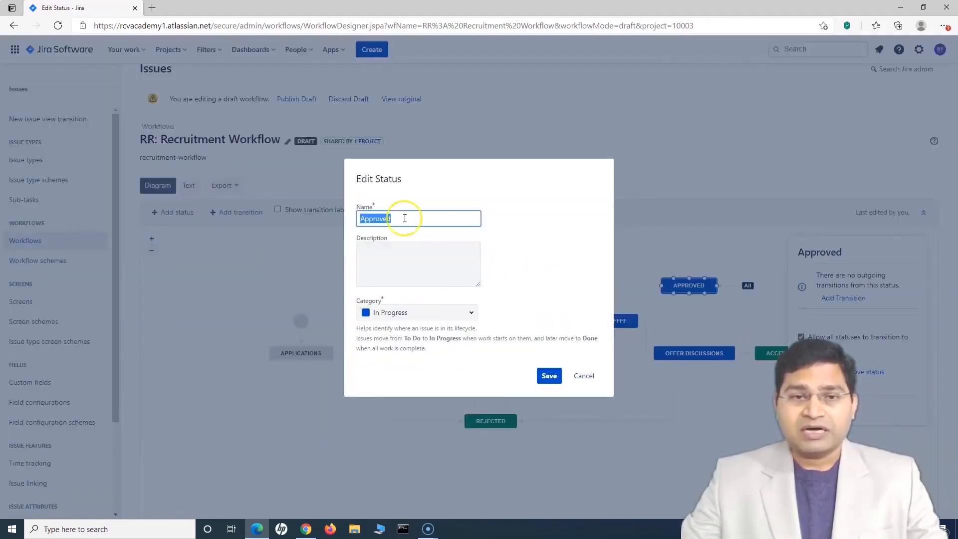
{"action": "left_click", "coordinate": [582, 377]}
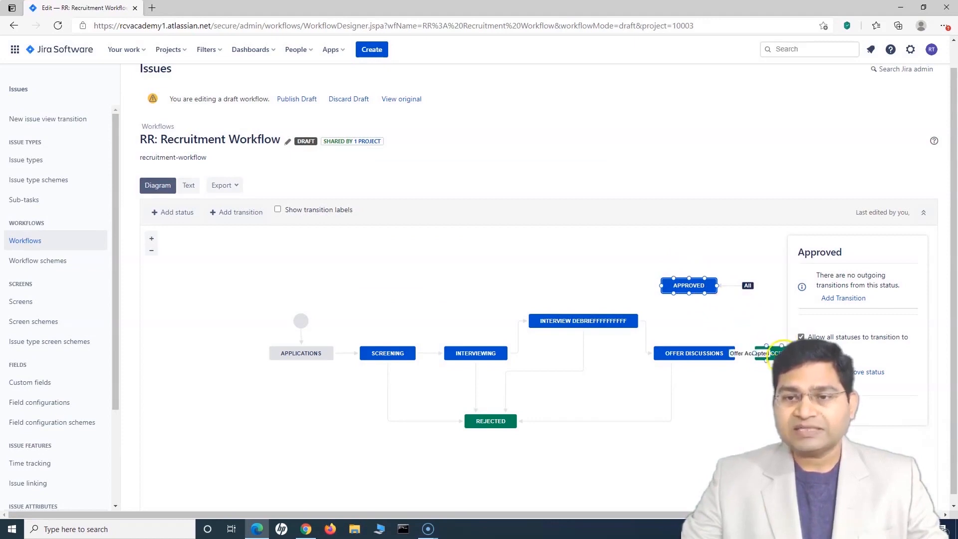
Try to draw a transition between the Approved and Accepted statuses.
{"action": "left_click", "coordinate": [775, 352]}
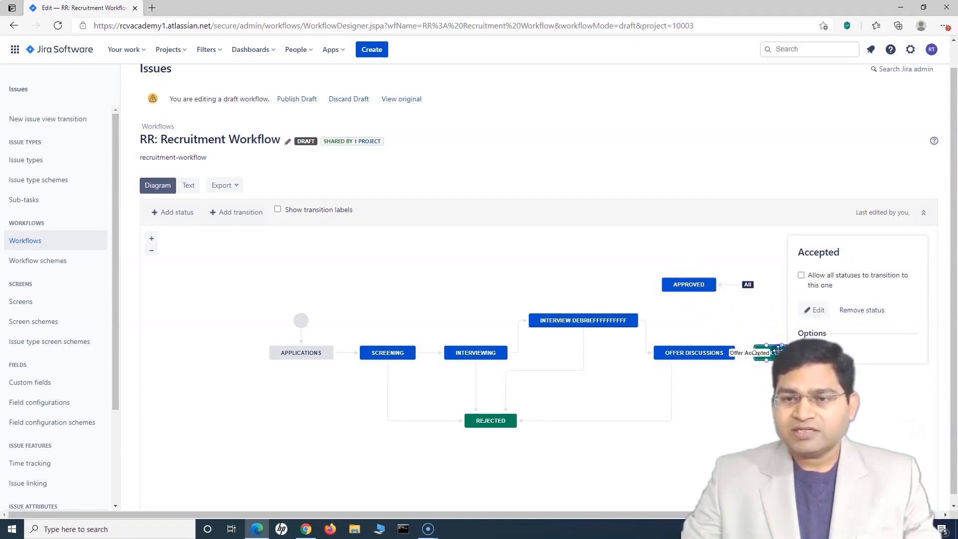
{"action": "left_click", "coordinate": [688, 283]}
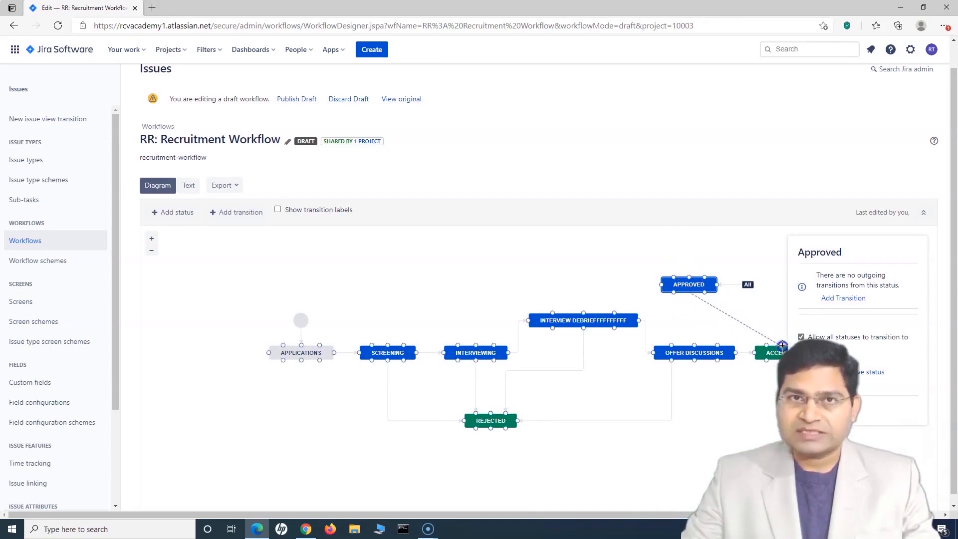
{"action": "left_click_drag", "start_coordinate": [782, 344], "coordinate": [692, 290]}
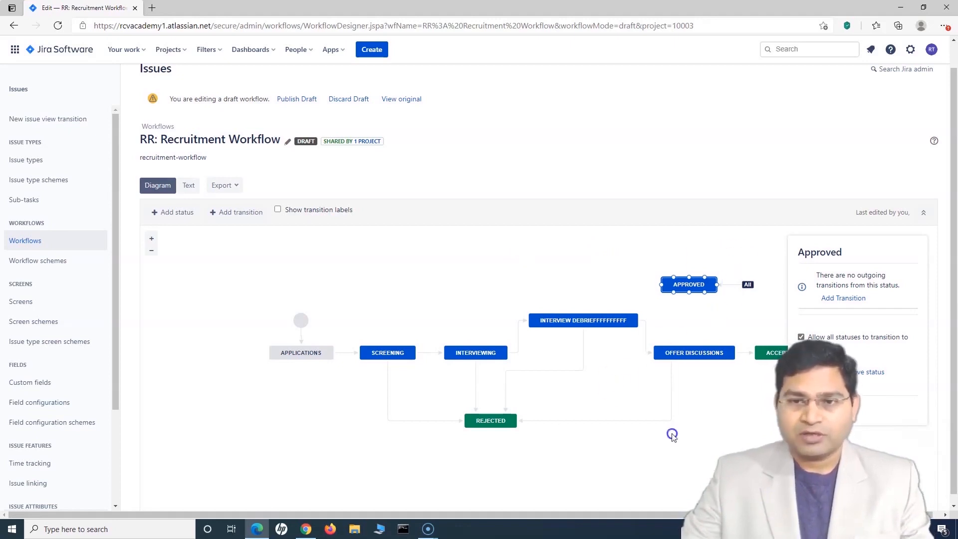
Rearrange the diagram by moving Approved above Interviewing and lowering the renamed Interview Debrief status closer to the main row.
{"action": "left_click_drag", "start_coordinate": [699, 284], "coordinate": [495, 268]}
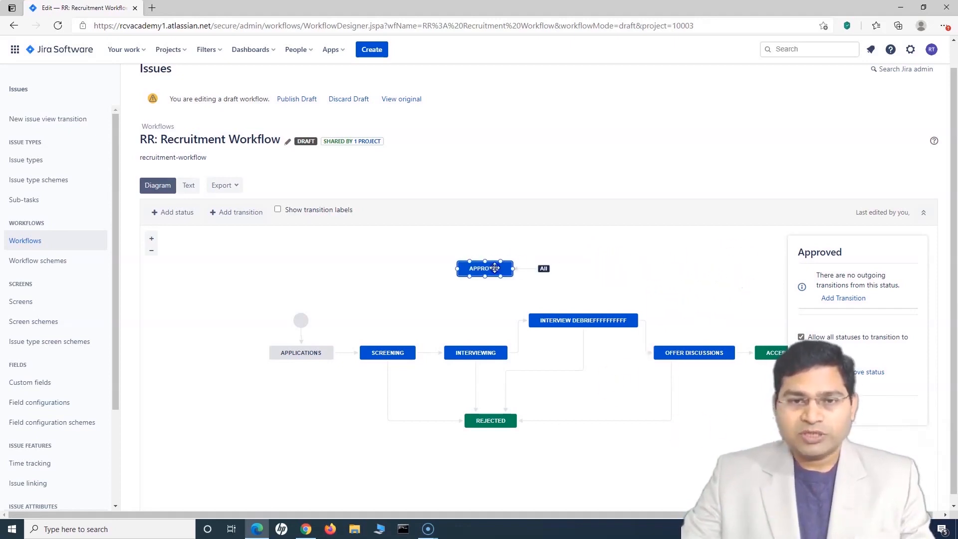
{"action": "left_click", "coordinate": [624, 260]}
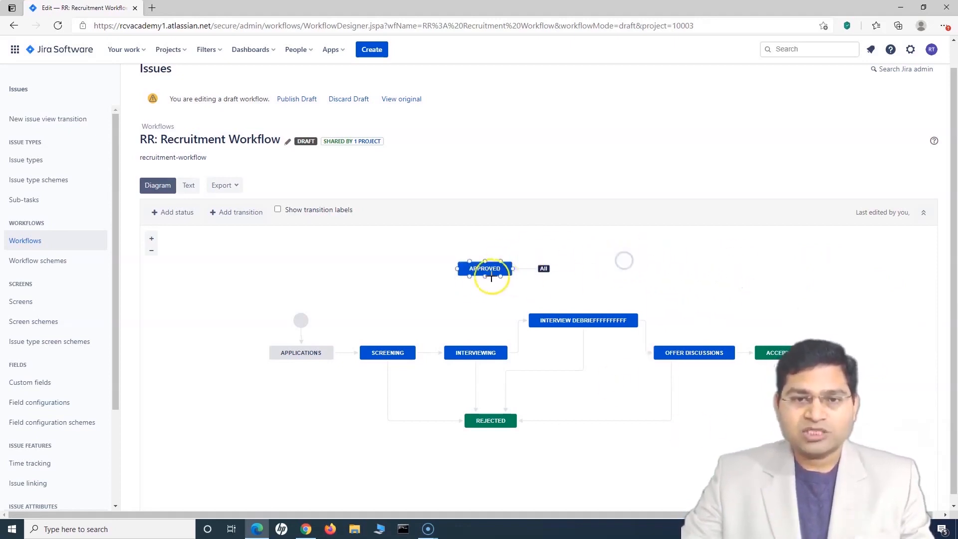
{"action": "left_click", "coordinate": [598, 321]}
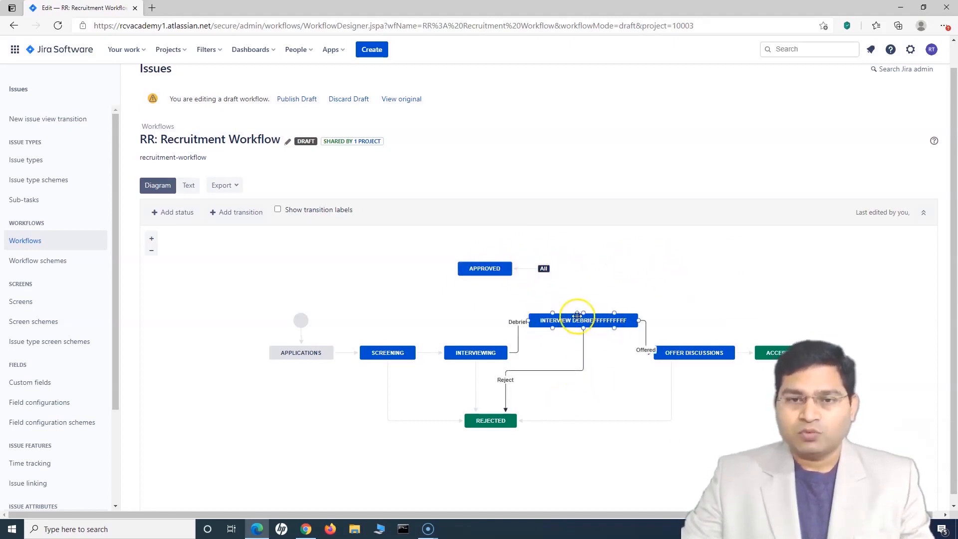
{"action": "left_click_drag", "start_coordinate": [577, 322], "coordinate": [578, 337]}
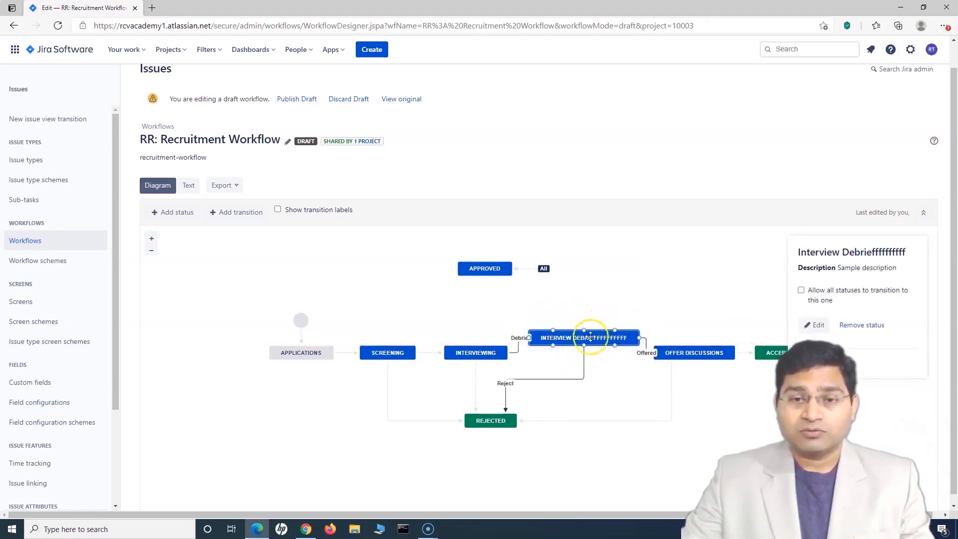
{"action": "left_click", "coordinate": [363, 258]}
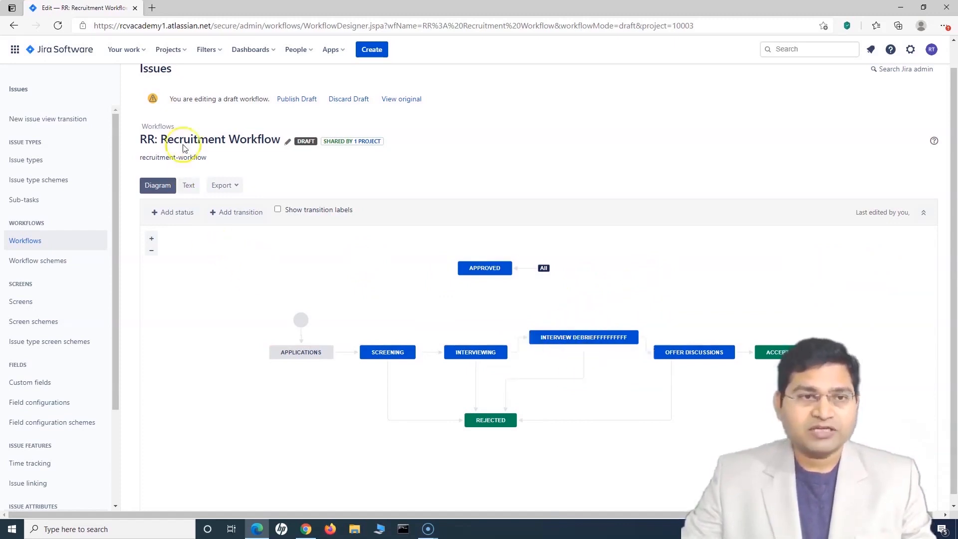
Publish the draft RR: Recruitment Workflow without saving a backup copy.
{"action": "left_click", "coordinate": [294, 105]}
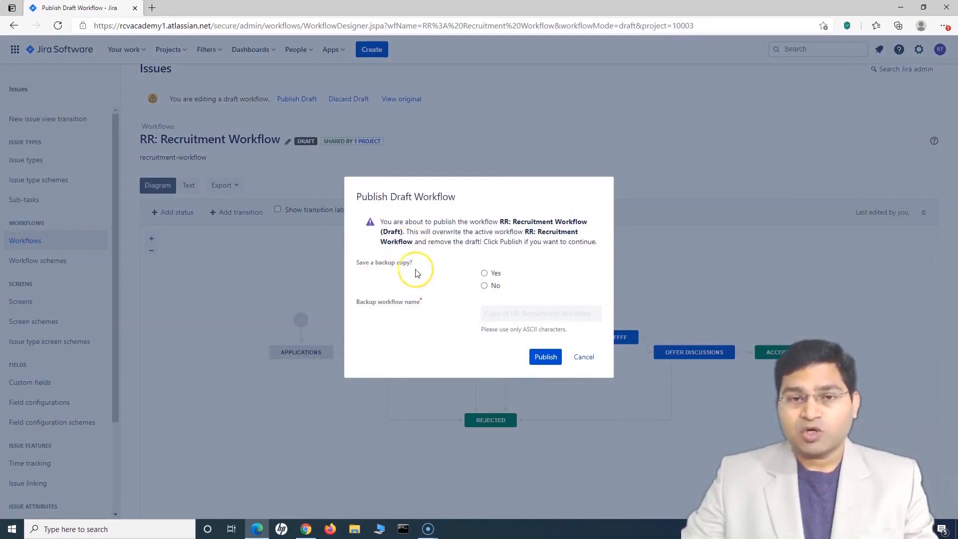
{"action": "left_click", "coordinate": [485, 287]}
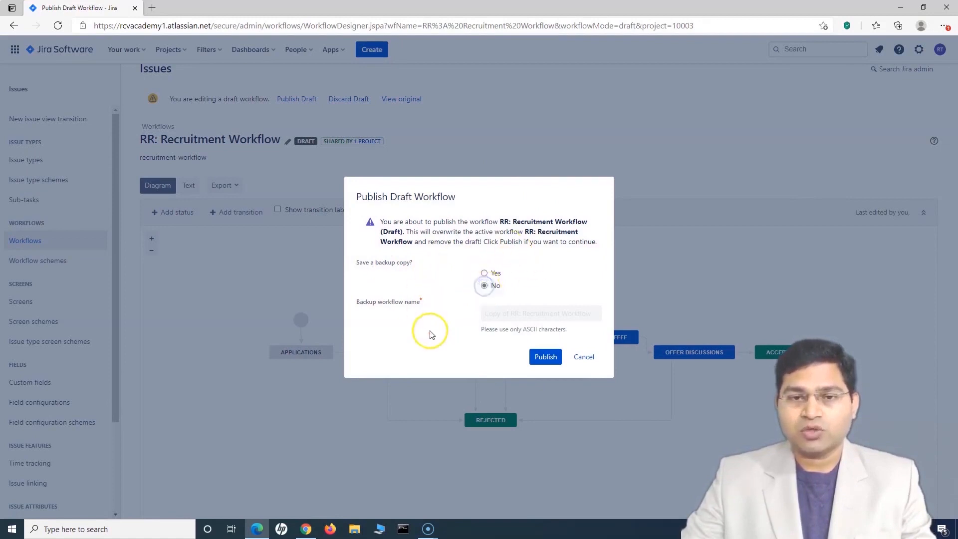
{"action": "left_click", "coordinate": [484, 273]}
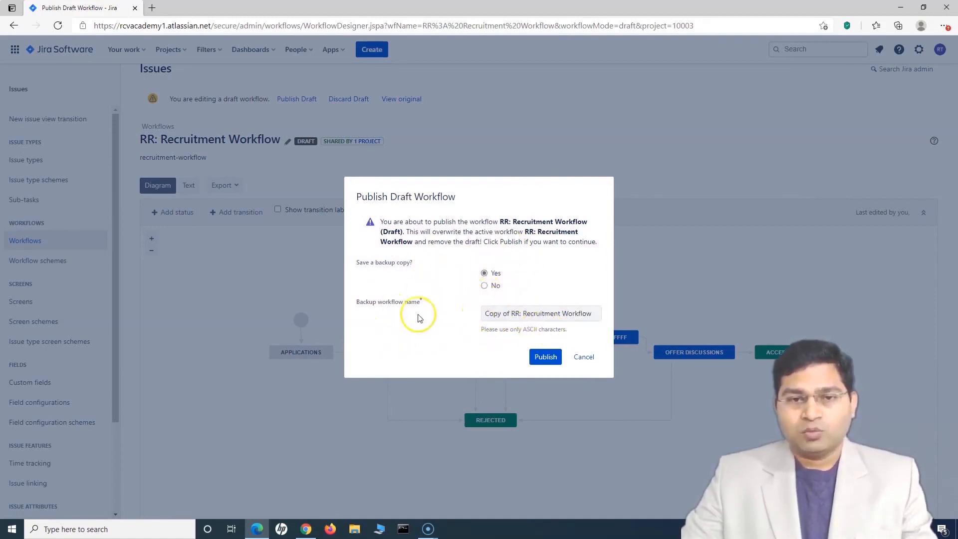
{"action": "left_click", "coordinate": [485, 286]}
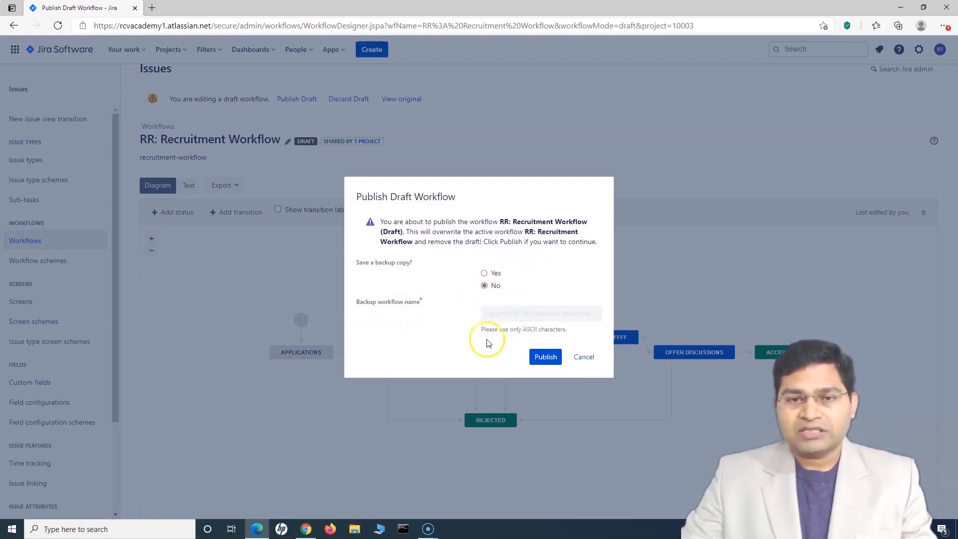
{"action": "left_click", "coordinate": [545, 357]}
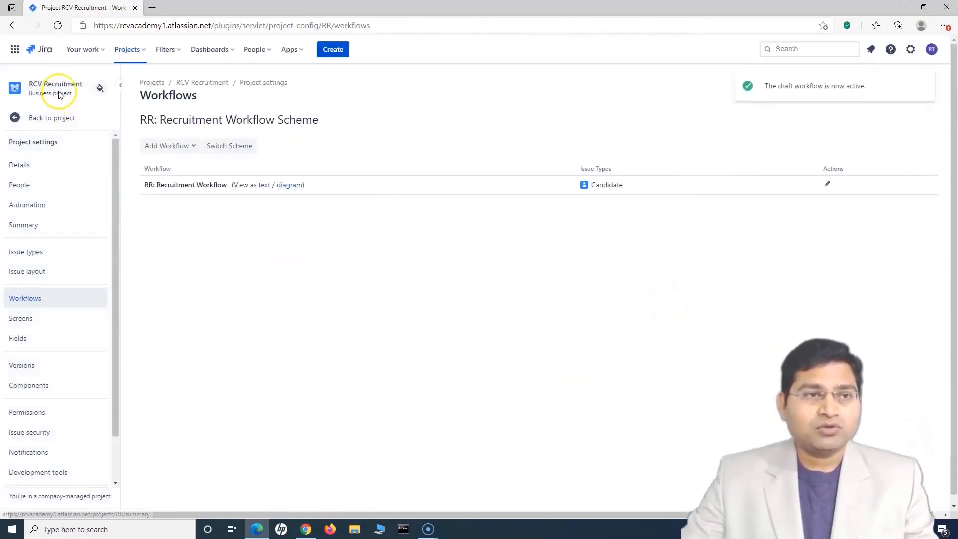
Return to the project board and move the Approved column to the far end, after Rejected.
{"action": "left_click", "coordinate": [38, 123]}
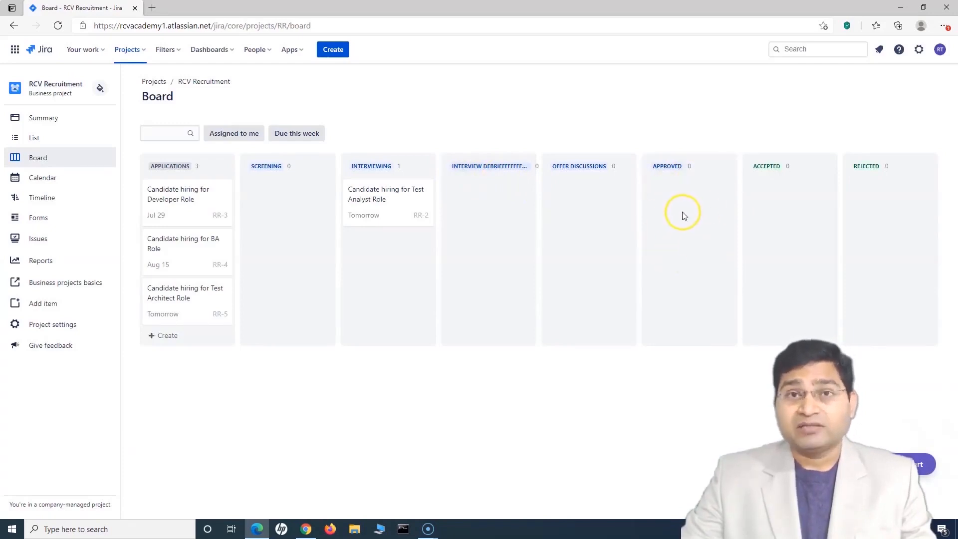
{"action": "mouse_move", "coordinate": [685, 165]}
{"action": "left_mouse_down"}
{"action": "mouse_move", "coordinate": [815, 166]}
{"action": "mouse_move", "coordinate": [691, 167]}
{"action": "left_mouse_up"}
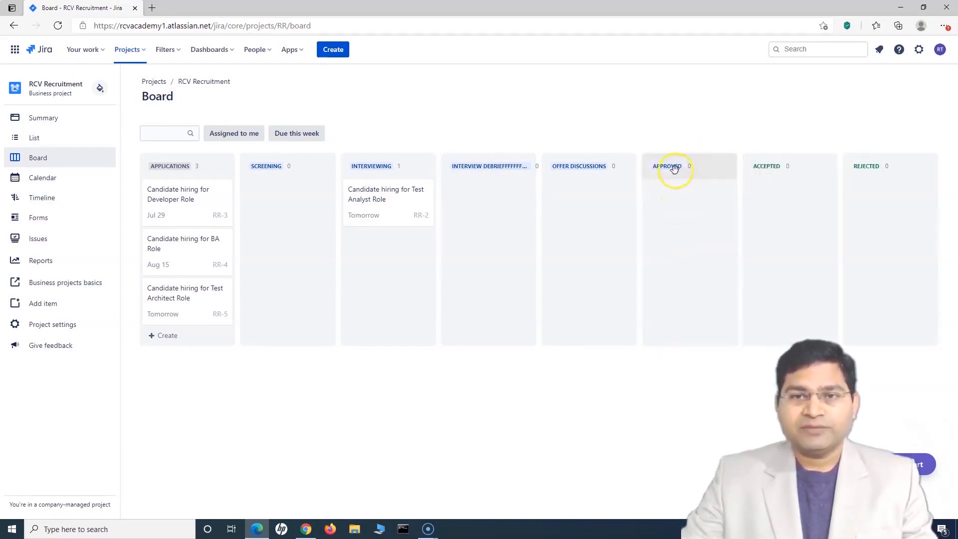
{"action": "left_click_drag", "start_coordinate": [667, 167], "coordinate": [866, 180]}
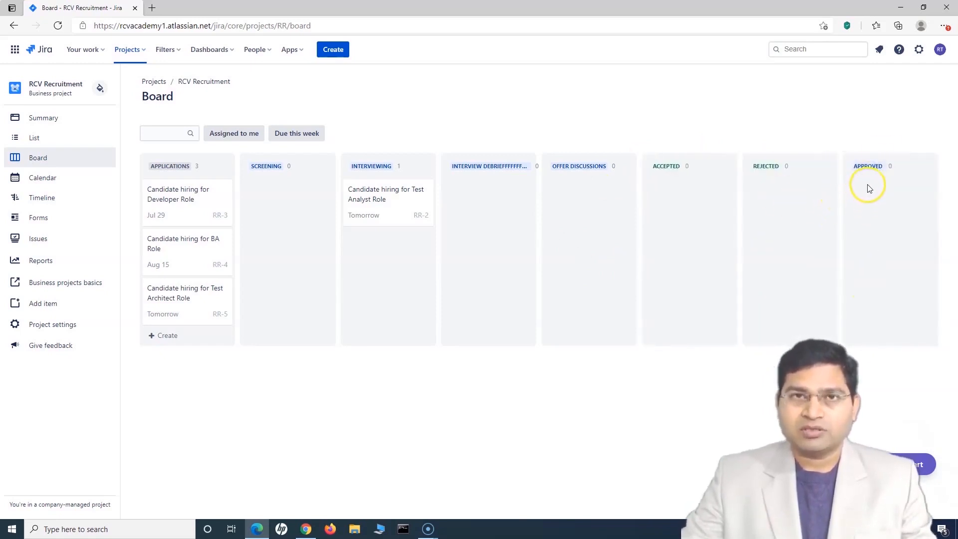
Move the Test Analyst Role candidate card from Interviewing to Interview Debrief and on to Offer Discussions.
{"action": "left_click_drag", "start_coordinate": [349, 216], "coordinate": [375, 210]}
{"action": "left_click_drag", "start_coordinate": [188, 209], "coordinate": [487, 229]}
{"action": "left_click_drag", "start_coordinate": [378, 216], "coordinate": [486, 225]}
{"action": "left_click_drag", "start_coordinate": [479, 199], "coordinate": [878, 218]}
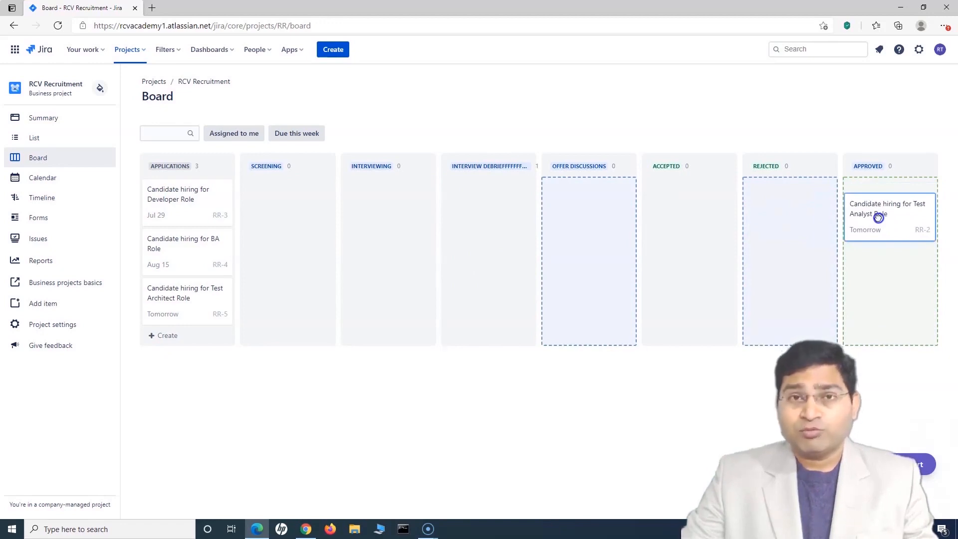
{"action": "left_click_drag", "start_coordinate": [878, 218], "coordinate": [584, 210]}
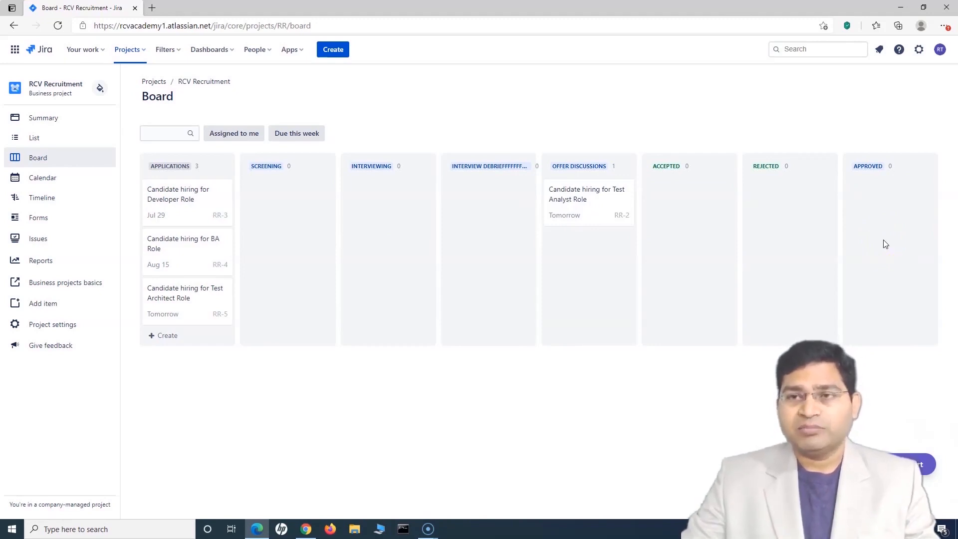
{"action": "left_click", "coordinate": [863, 215]}
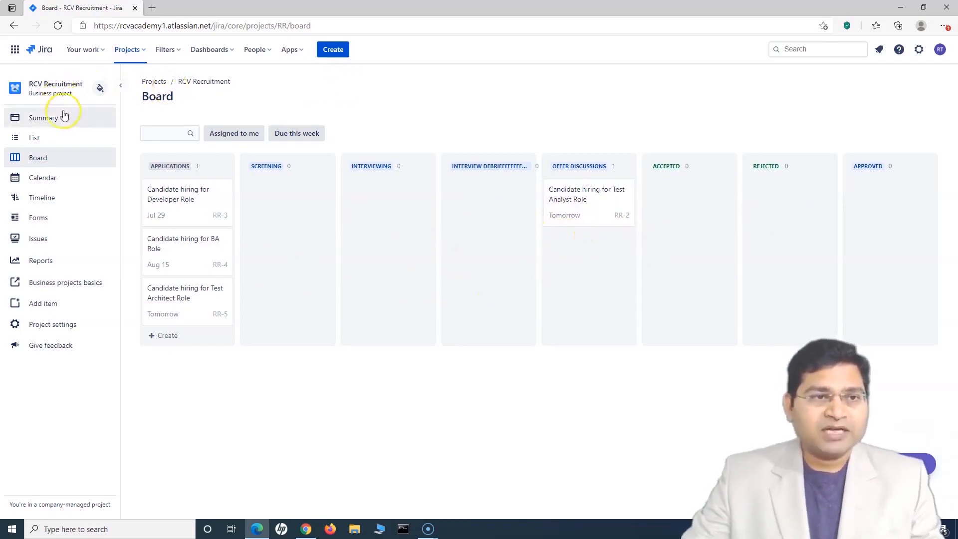
Open the RR: Recruitment Workflow for editing from the project settings and draw a transition from Approved to Accepted.
{"action": "left_click", "coordinate": [68, 330]}
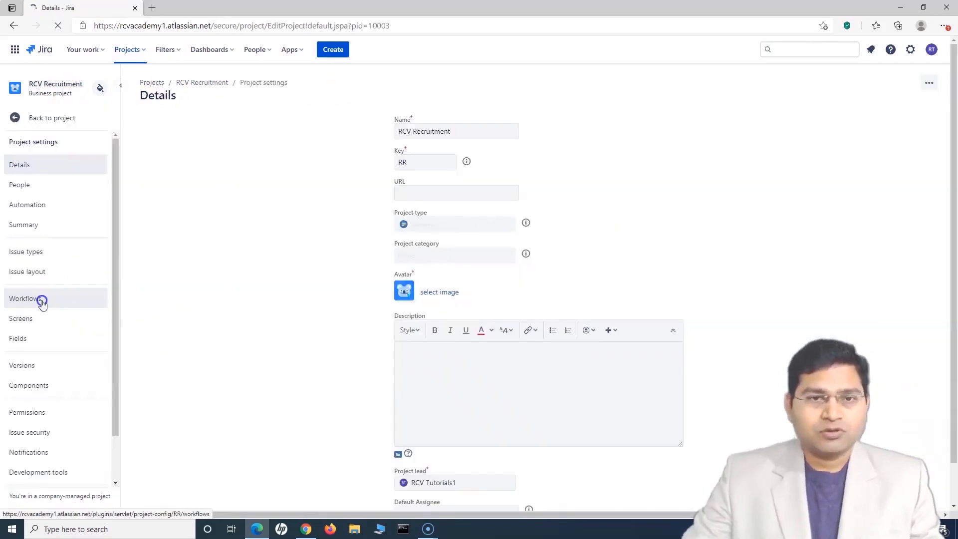
{"action": "left_click", "coordinate": [42, 301]}
{"action": "left_click", "coordinate": [825, 184]}
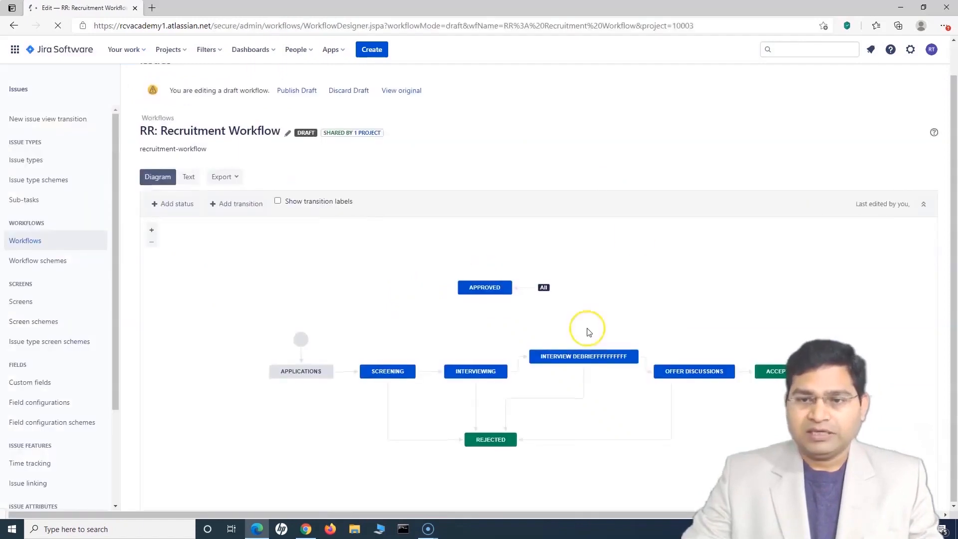
{"action": "left_click", "coordinate": [465, 293]}
{"action": "left_click_drag", "start_coordinate": [485, 295], "coordinate": [781, 360]}
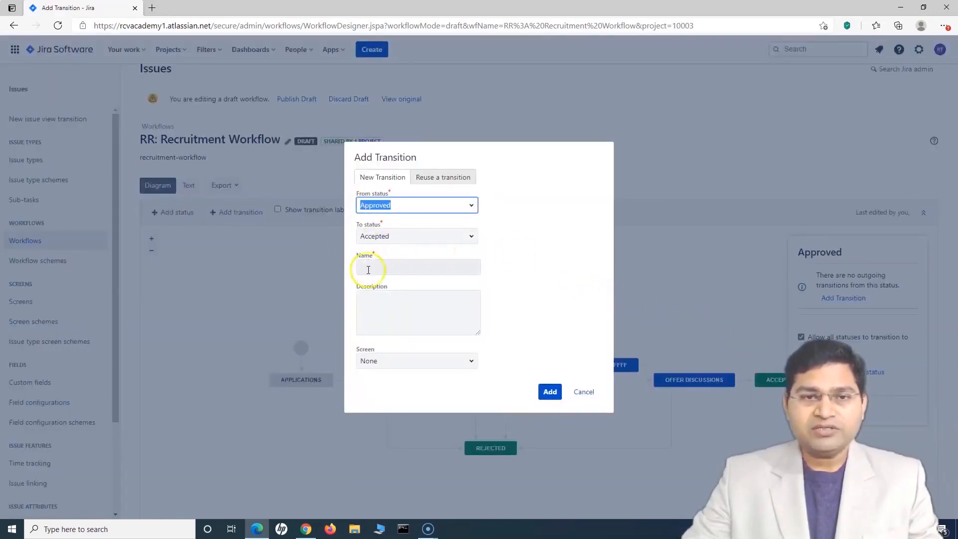
Try to add the Approved-to-Accepted link as a new transition named approved1.
{"action": "left_click", "coordinate": [394, 267]}
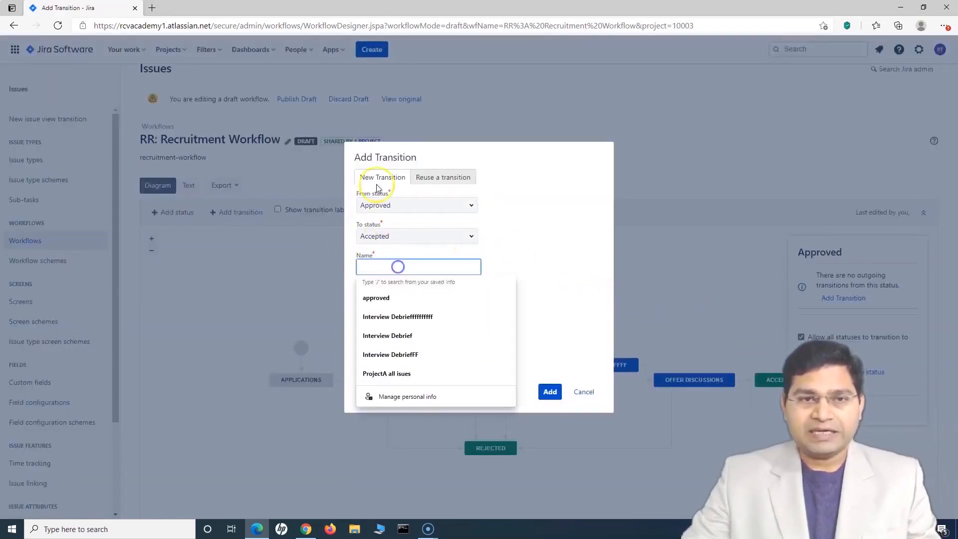
{"action": "left_click", "coordinate": [394, 297]}
{"action": "left_click", "coordinate": [405, 268]}
{"action": "type", "text": "1"}
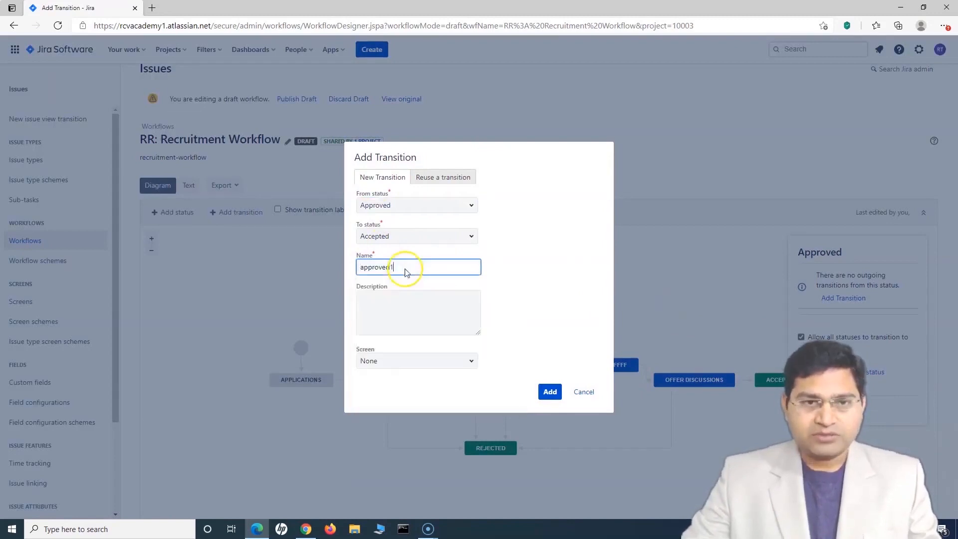
{"action": "key", "text": "ctrl+a"}
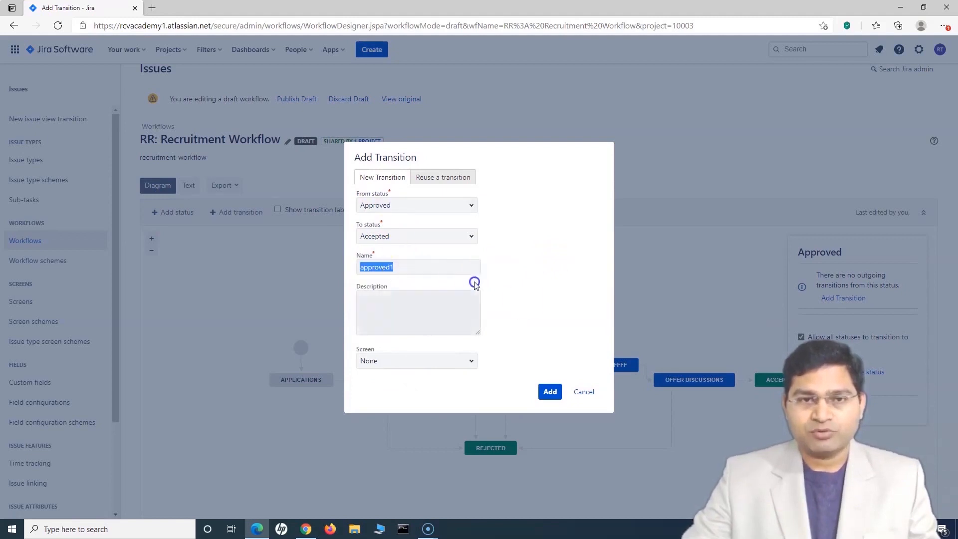
{"action": "left_click", "coordinate": [549, 391]}
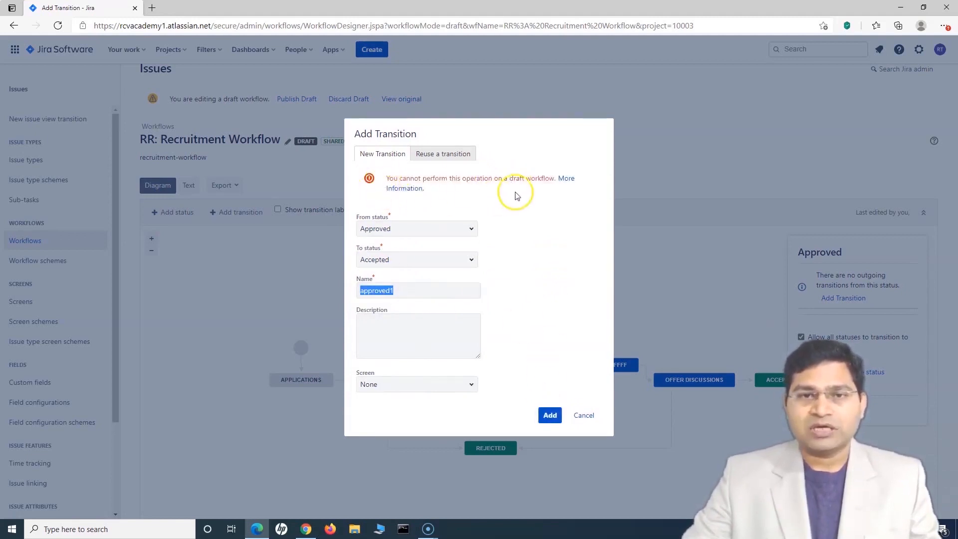
Connect Approved to Accepted by reusing the existing Offer Accepted transition.
{"action": "left_click", "coordinate": [443, 155]}
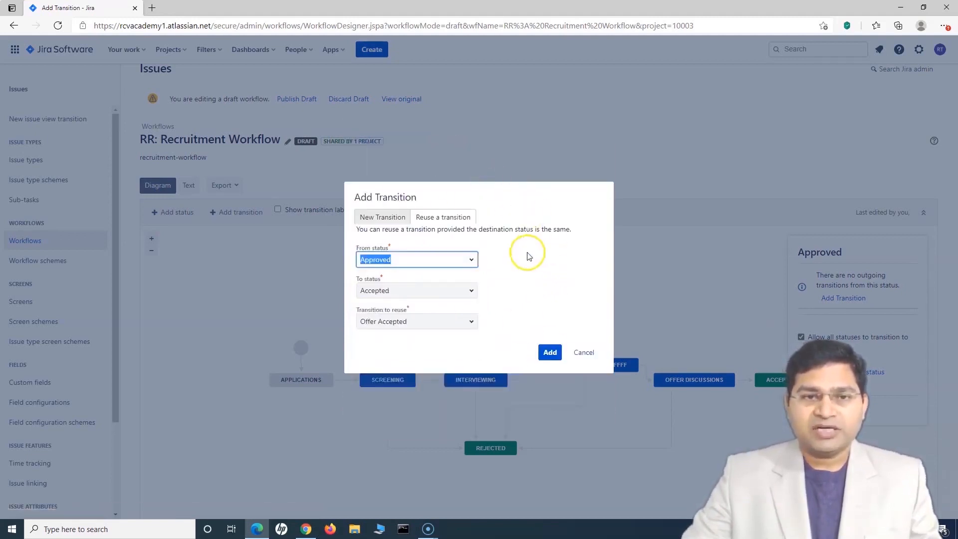
{"action": "left_click", "coordinate": [470, 321]}
{"action": "left_click", "coordinate": [470, 321]}
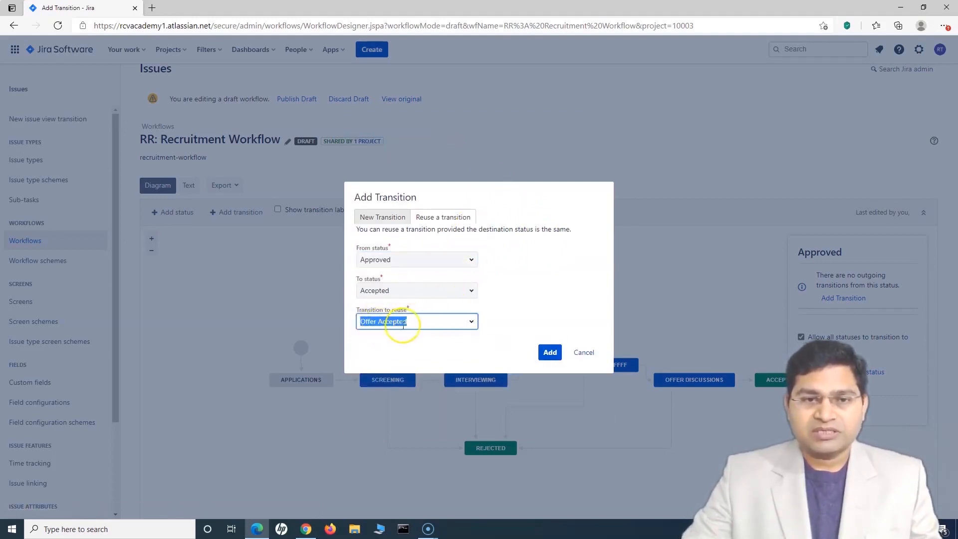
{"action": "left_click", "coordinate": [549, 351]}
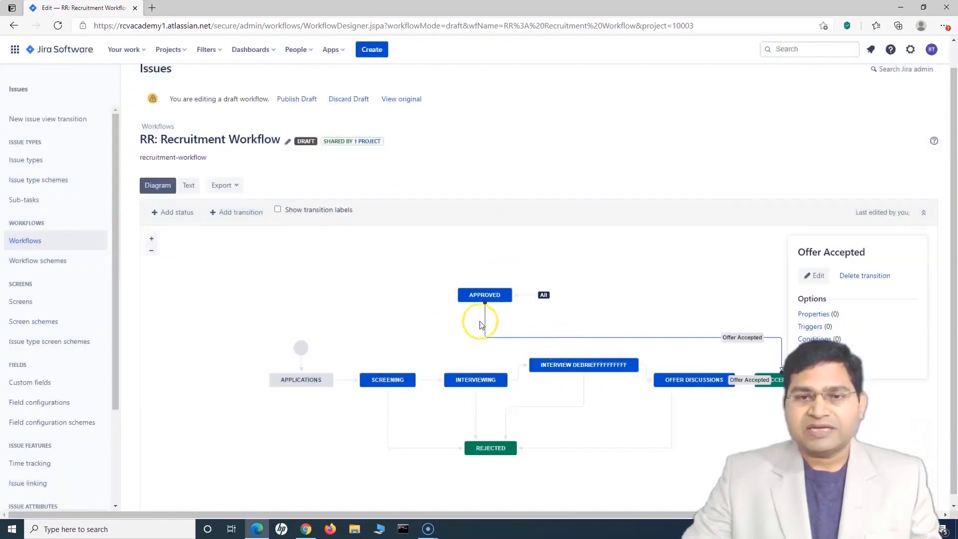
Move the Approved status higher on the diagram, above Interviewing, and inspect its transitions.
{"action": "left_click_drag", "start_coordinate": [462, 295], "coordinate": [555, 262]}
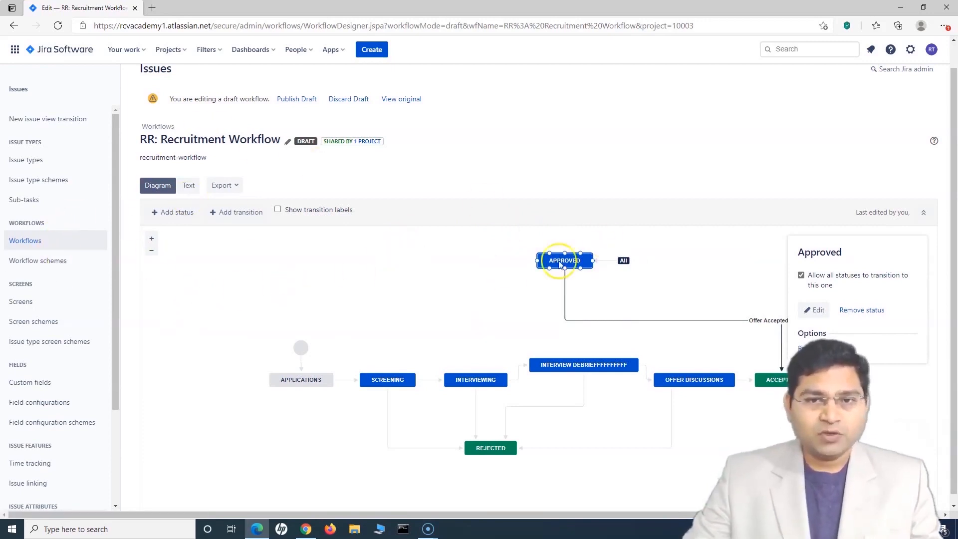
{"action": "left_click_drag", "start_coordinate": [567, 261], "coordinate": [525, 263]}
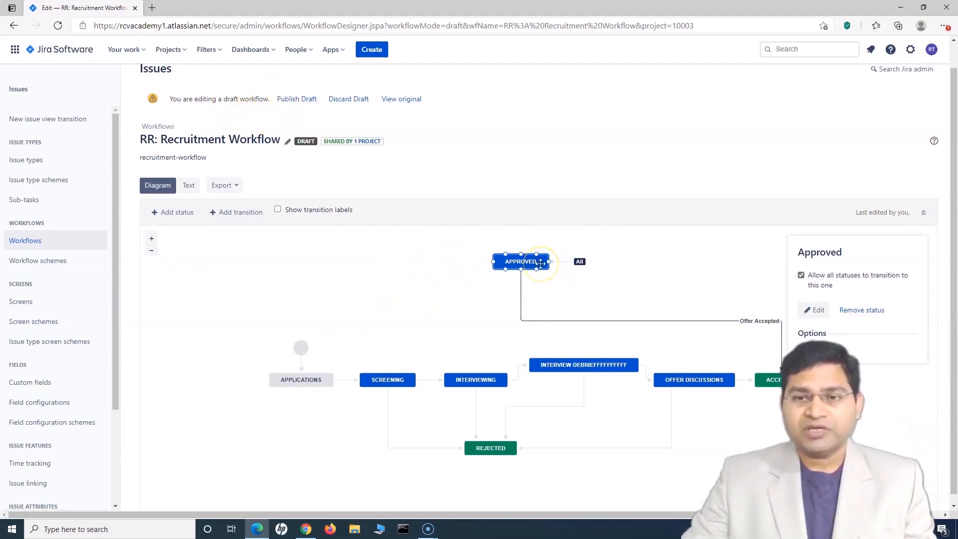
{"action": "left_click_drag", "start_coordinate": [528, 261], "coordinate": [497, 259]}
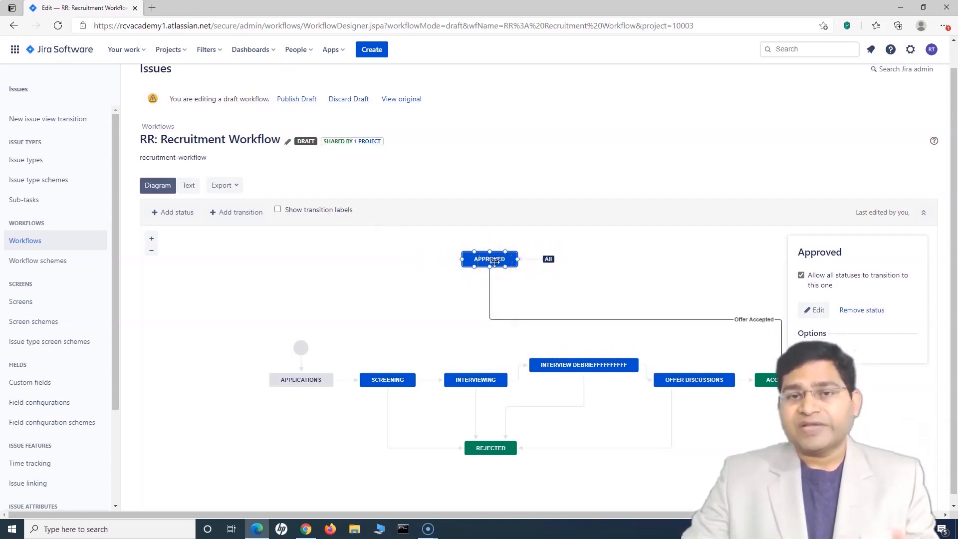
{"action": "left_click", "coordinate": [545, 244]}
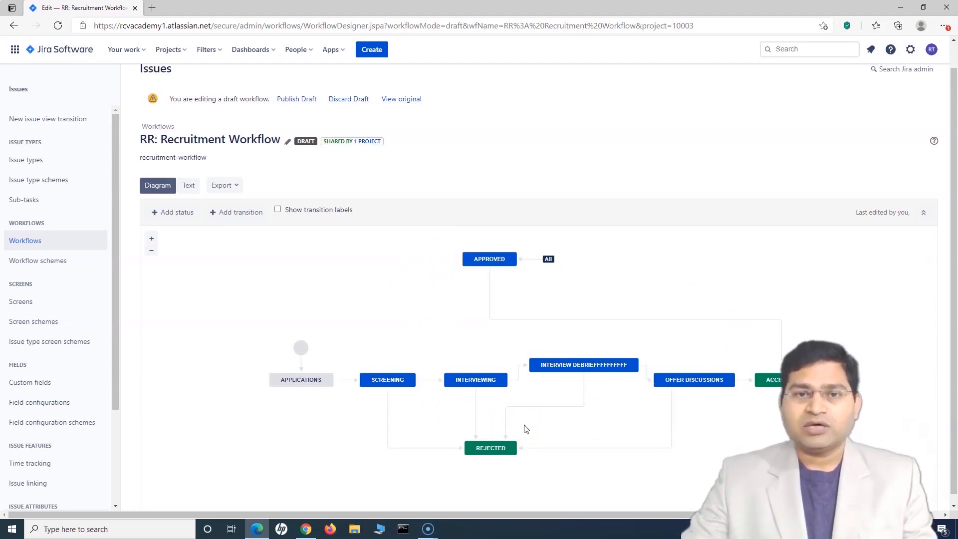
{"action": "left_click", "coordinate": [489, 259]}
{"action": "left_click", "coordinate": [549, 269]}
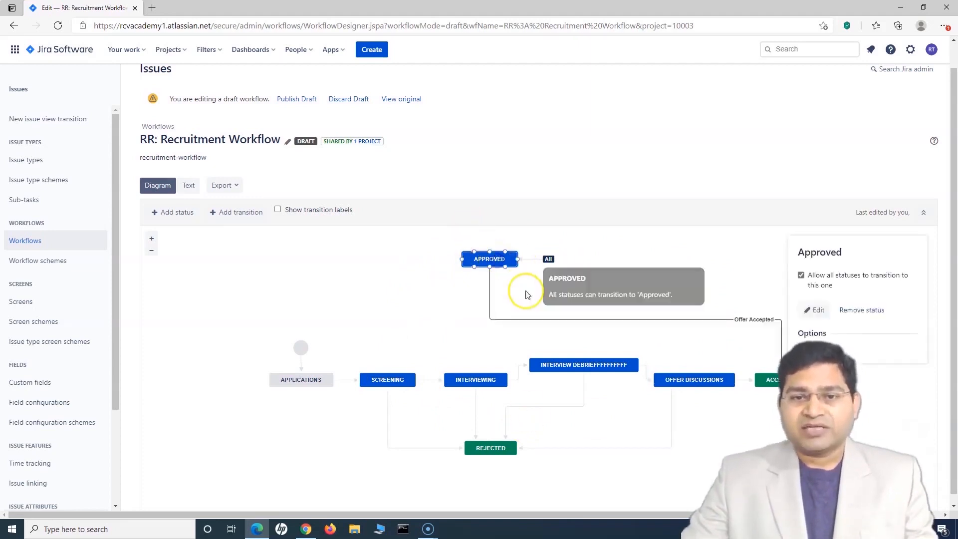
Try to remove the renamed Interview Debrief status from the workflow, read the explanation and dismiss it.
{"action": "left_click", "coordinate": [580, 365]}
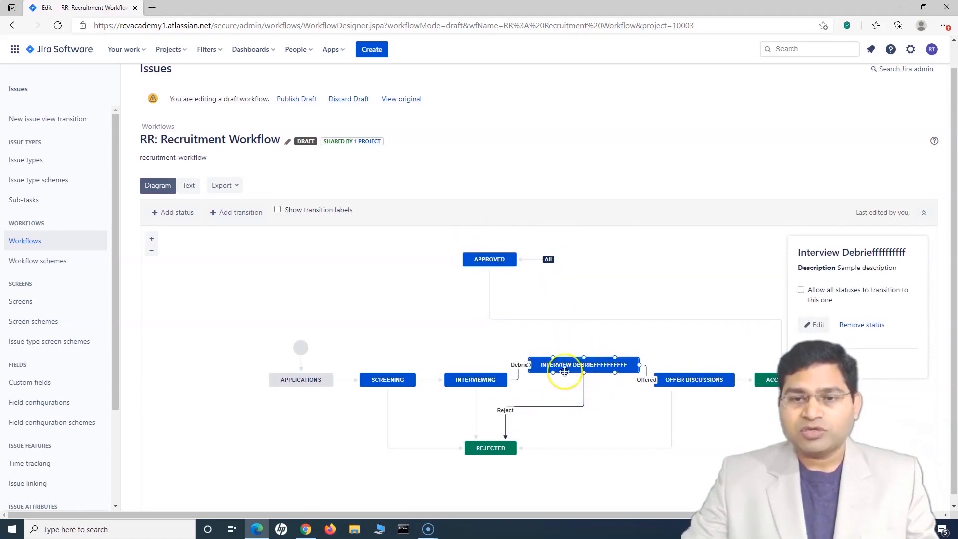
{"action": "left_click", "coordinate": [859, 324]}
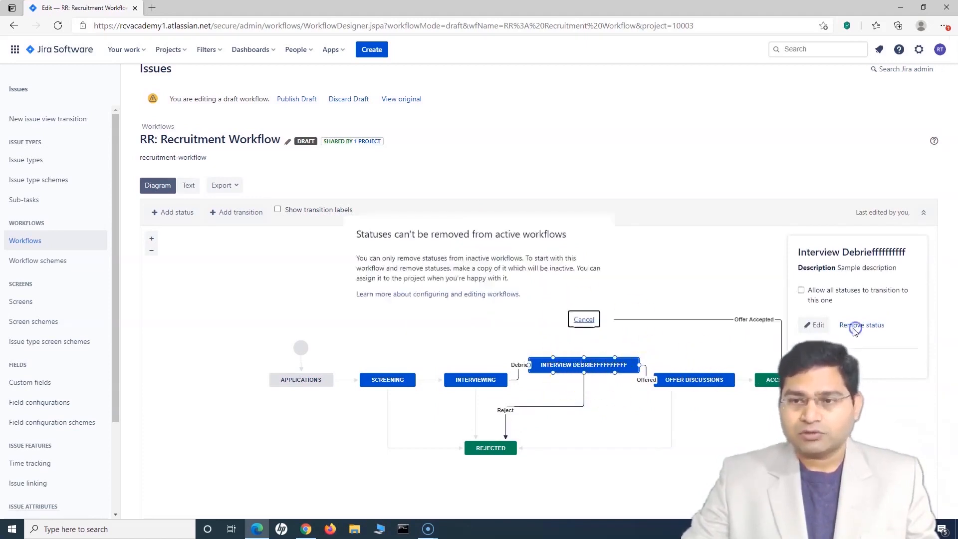
{"action": "left_click_drag", "start_coordinate": [356, 232], "coordinate": [539, 275]}
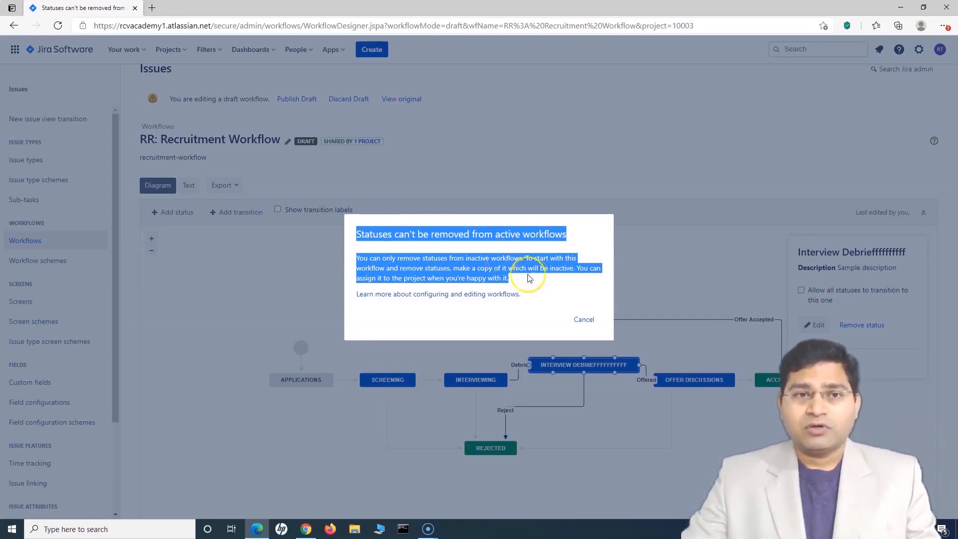
{"action": "left_click", "coordinate": [582, 319]}
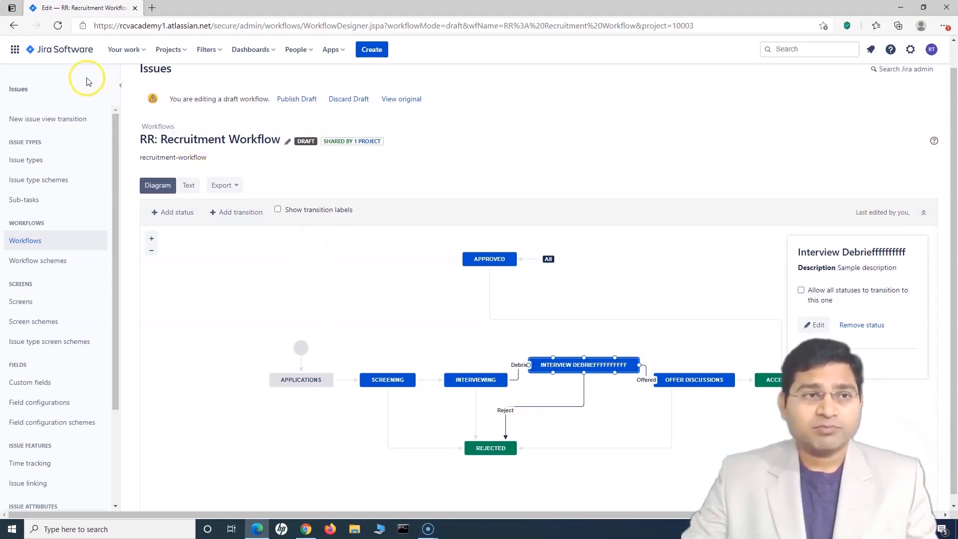
Open the RCV Recruitment project board and look over its status columns.
{"action": "left_click", "coordinate": [185, 52]}
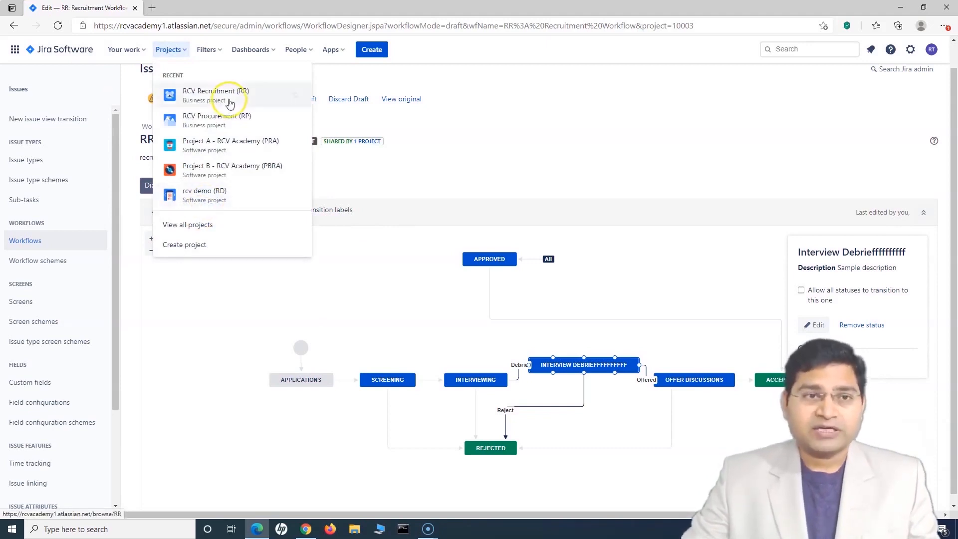
{"action": "left_click", "coordinate": [216, 96]}
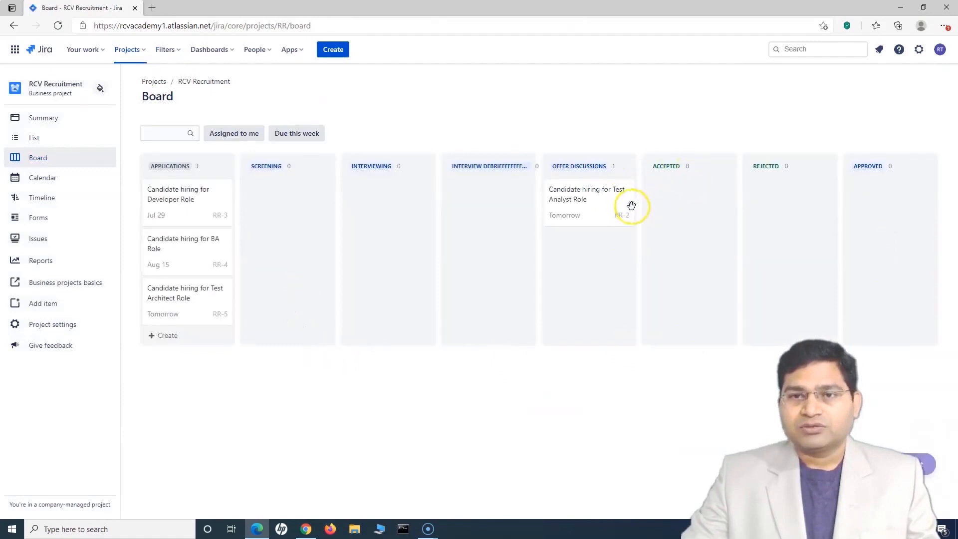
{"action": "left_click", "coordinate": [572, 181]}
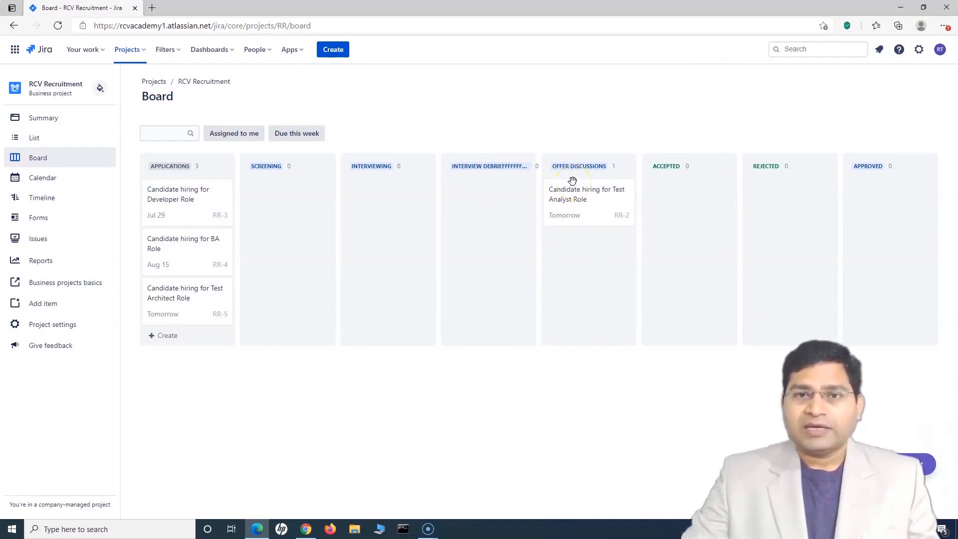
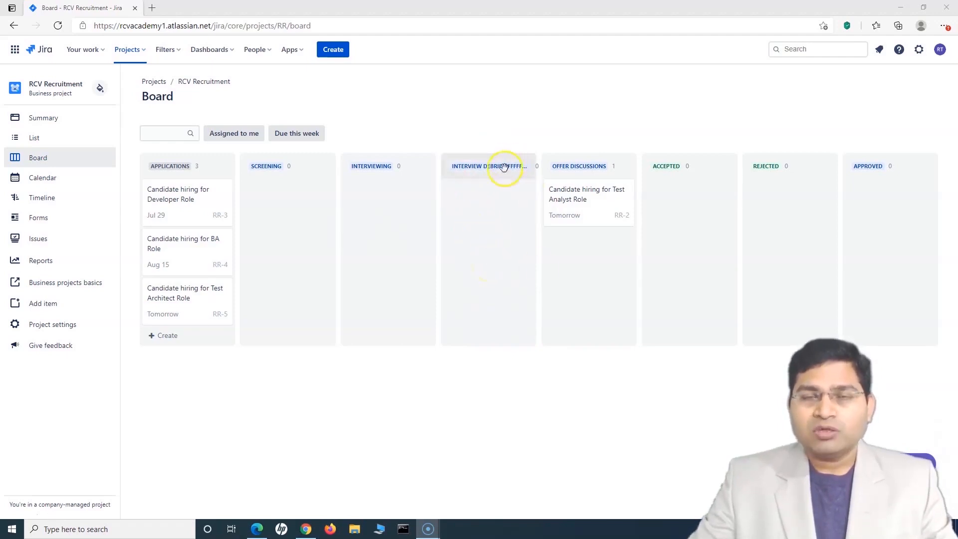
{"action": "left_click", "coordinate": [504, 233]}
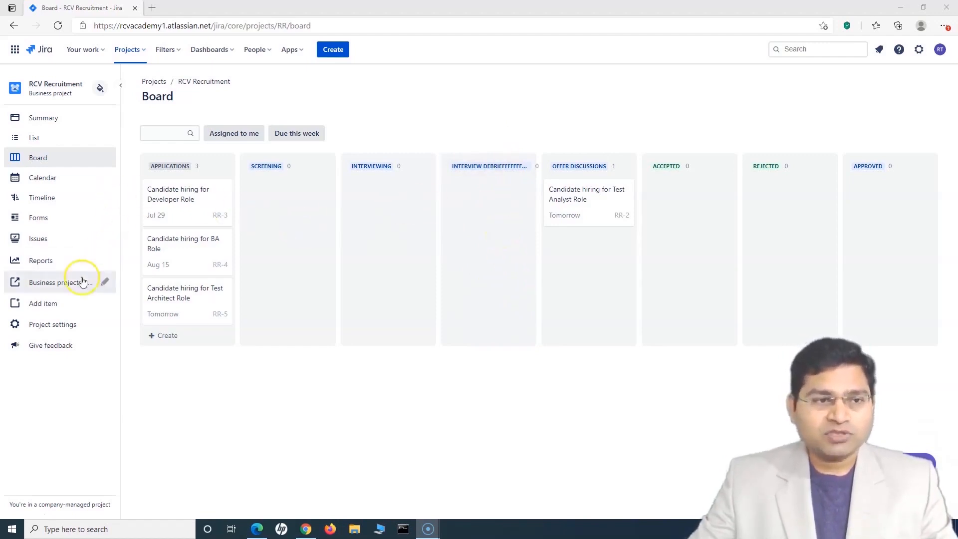
Reopen the draft RR: Recruitment Workflow from the project settings and try again to remove the renamed Interview Debrief status.
{"action": "left_click", "coordinate": [59, 326]}
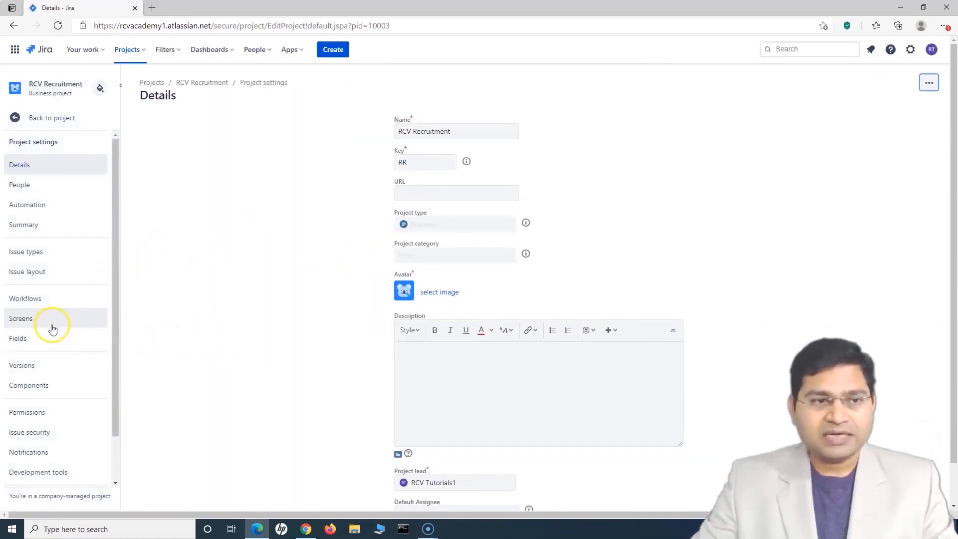
{"action": "left_click", "coordinate": [70, 298]}
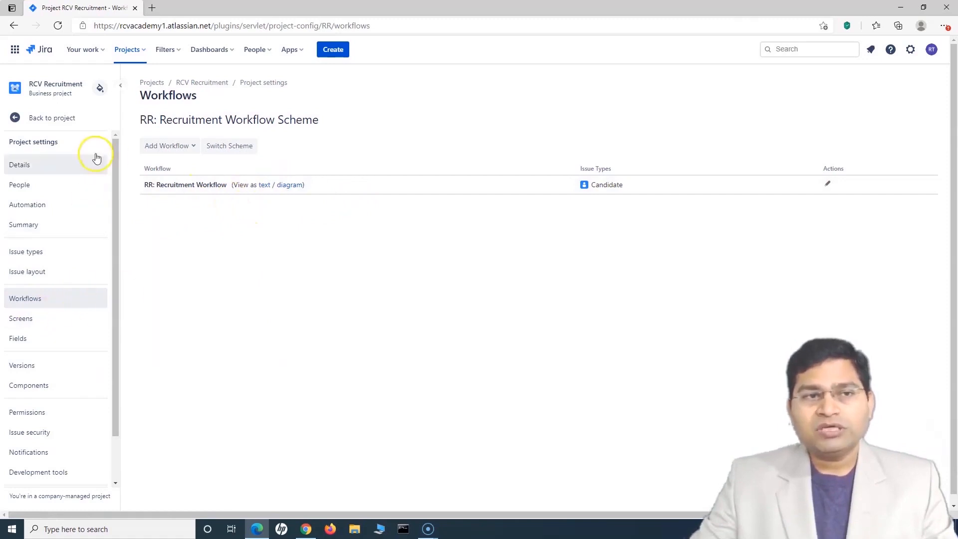
{"action": "left_click", "coordinate": [827, 184]}
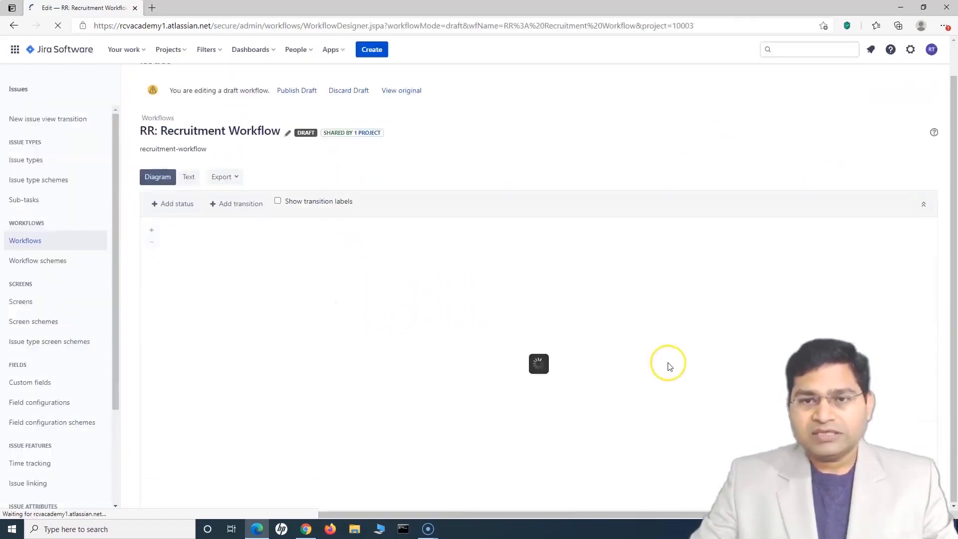
{"action": "left_click", "coordinate": [588, 376]}
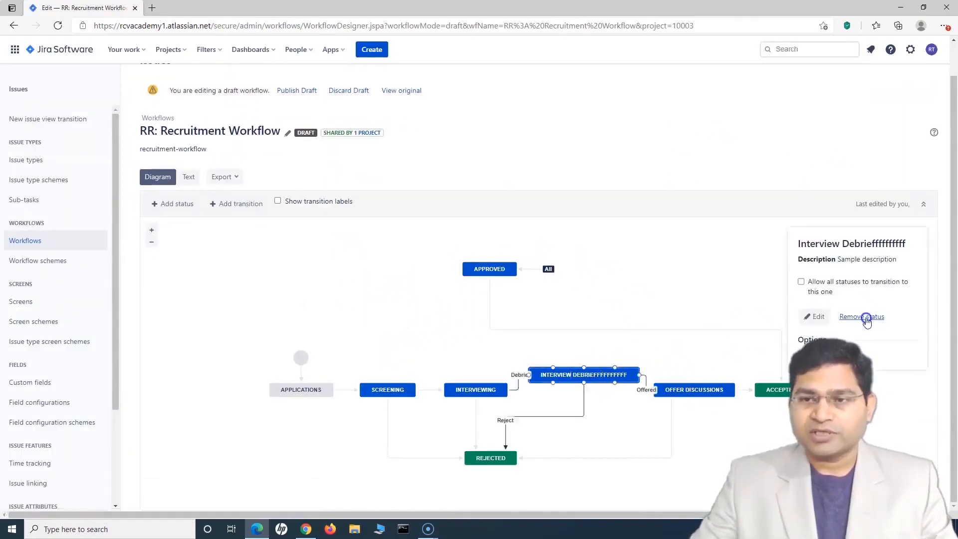
{"action": "left_click", "coordinate": [852, 317]}
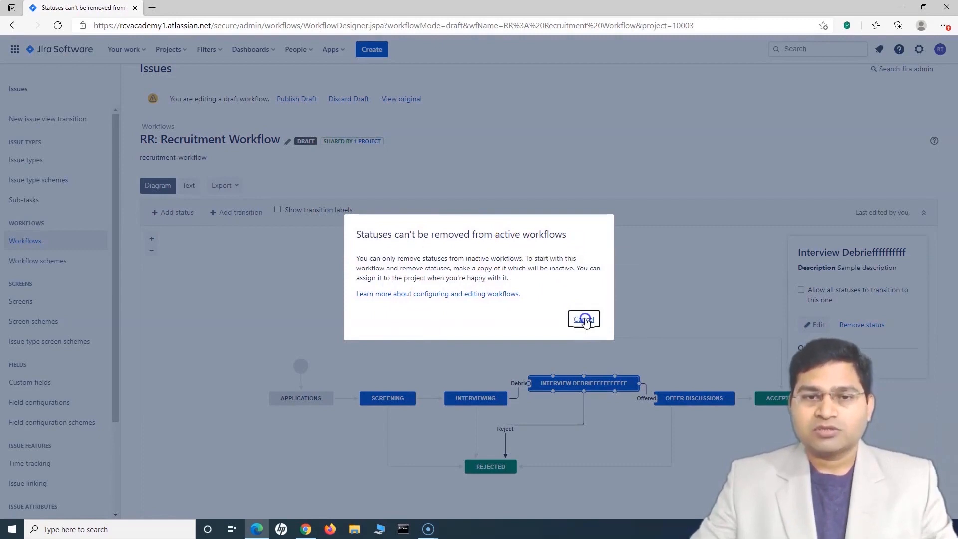
Dismiss the status removal notice and copy RR: Recruitment Workflow from the workflows list, naming it Copy of RR: Recruitment Workflow.
{"action": "left_click_drag", "start_coordinate": [455, 271], "coordinate": [493, 267]}
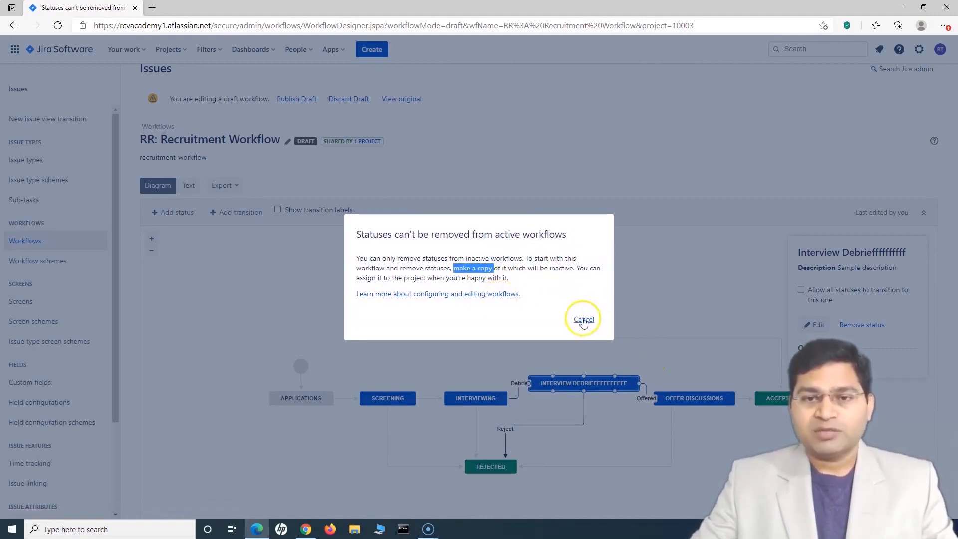
{"action": "left_click", "coordinate": [582, 321]}
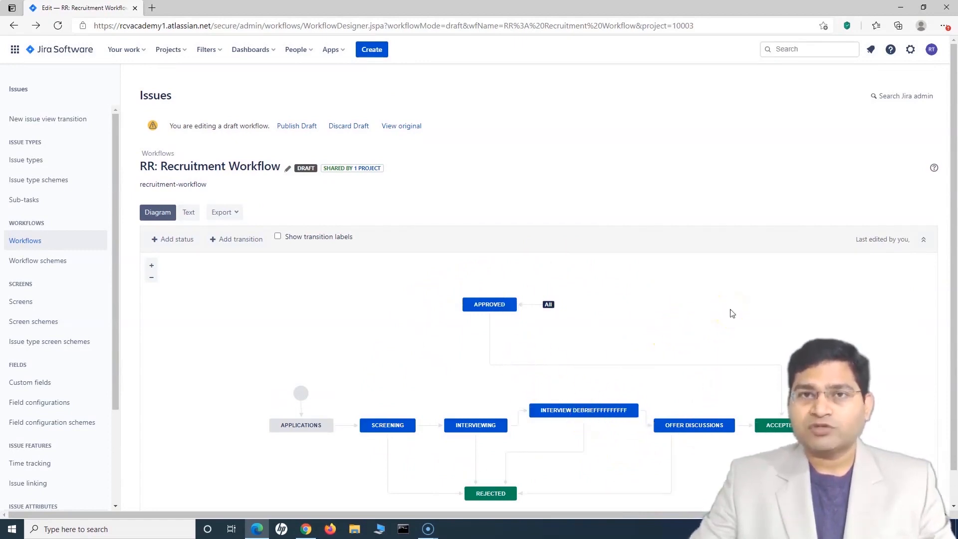
{"action": "left_click", "coordinate": [910, 52]}
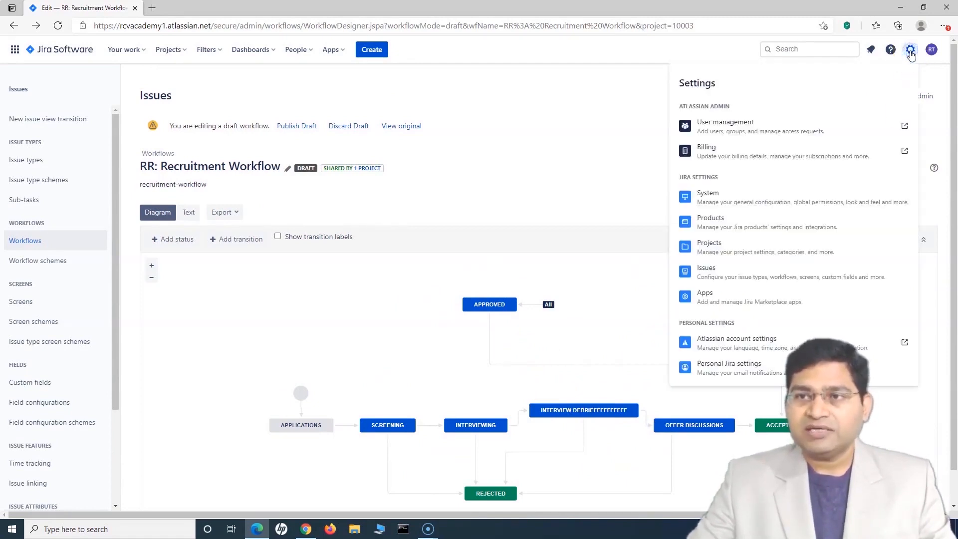
{"action": "left_click", "coordinate": [773, 280]}
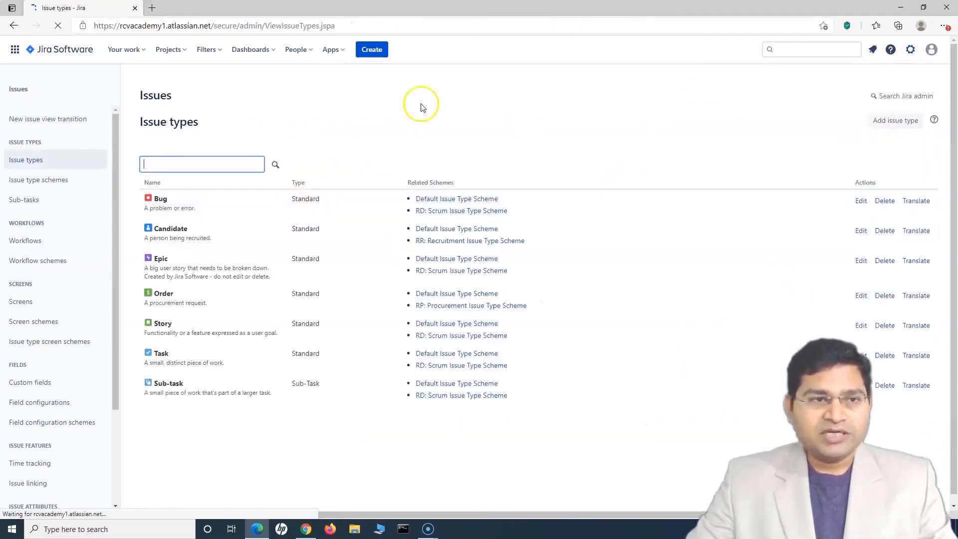
{"action": "left_click", "coordinate": [24, 242]}
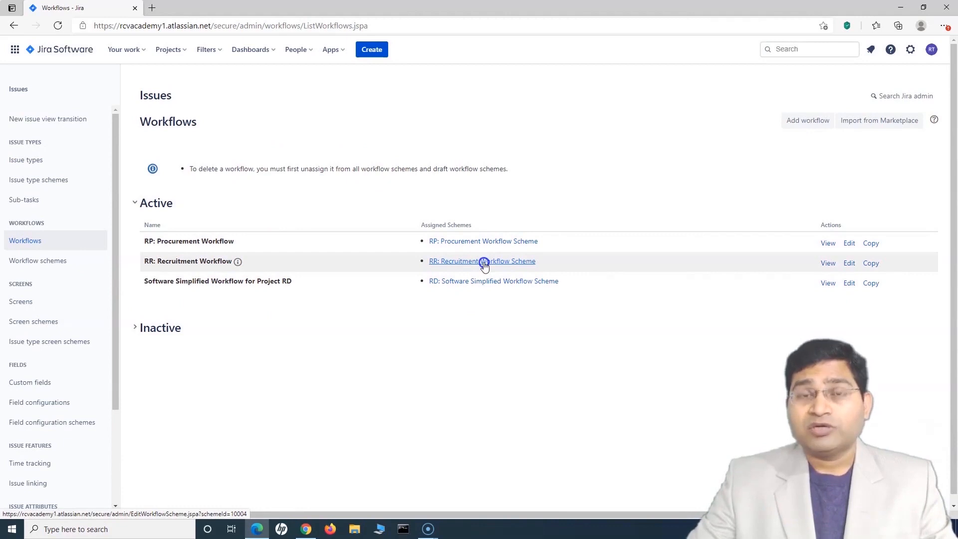
{"action": "left_click", "coordinate": [877, 268]}
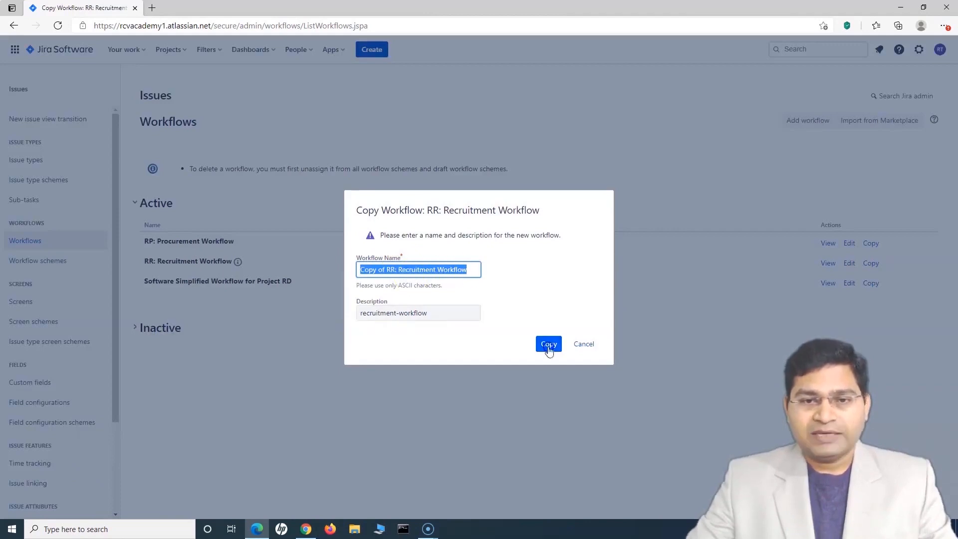
{"action": "left_click", "coordinate": [549, 343]}
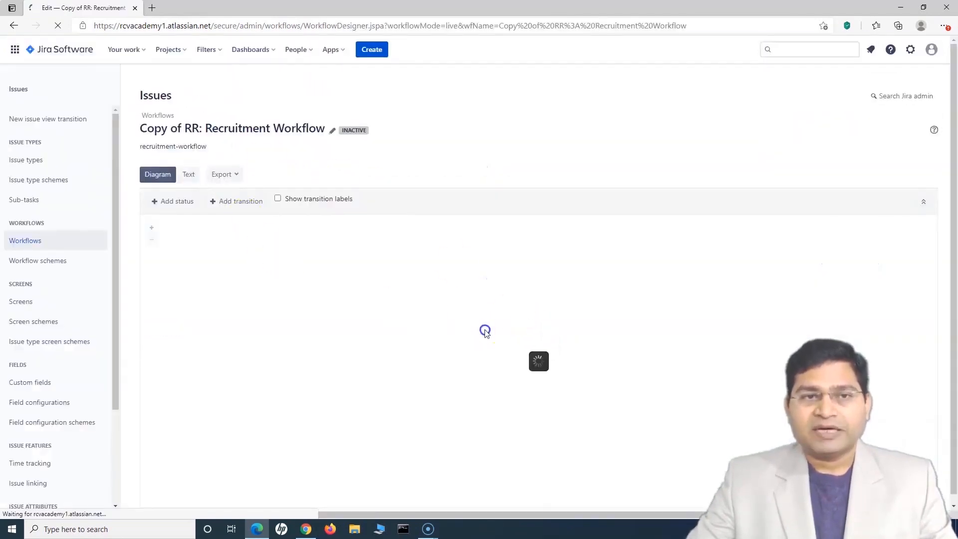
Remove the renamed Interview Debrief status and its related transitions from the inactive Copy of RR: Recruitment Workflow.
{"action": "left_click", "coordinate": [577, 353]}
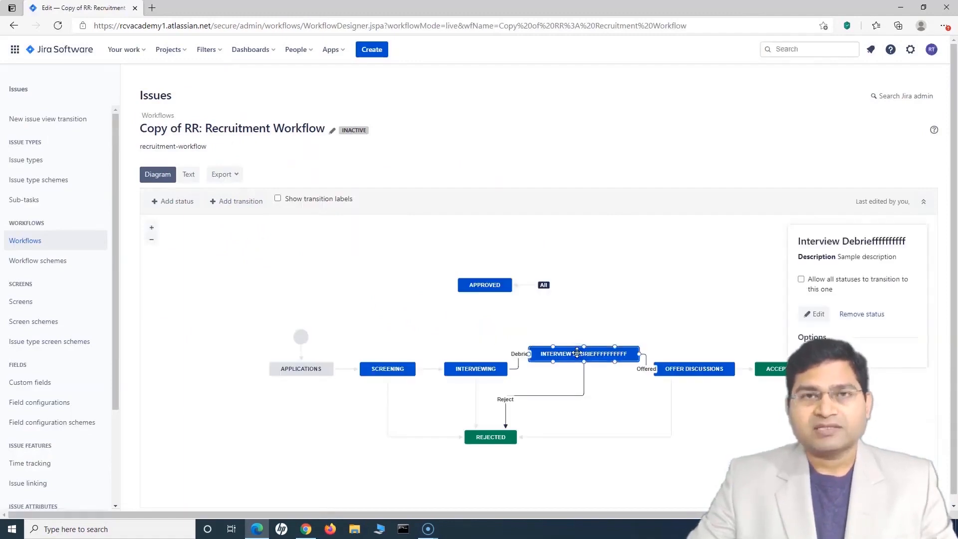
{"action": "left_click", "coordinate": [590, 350]}
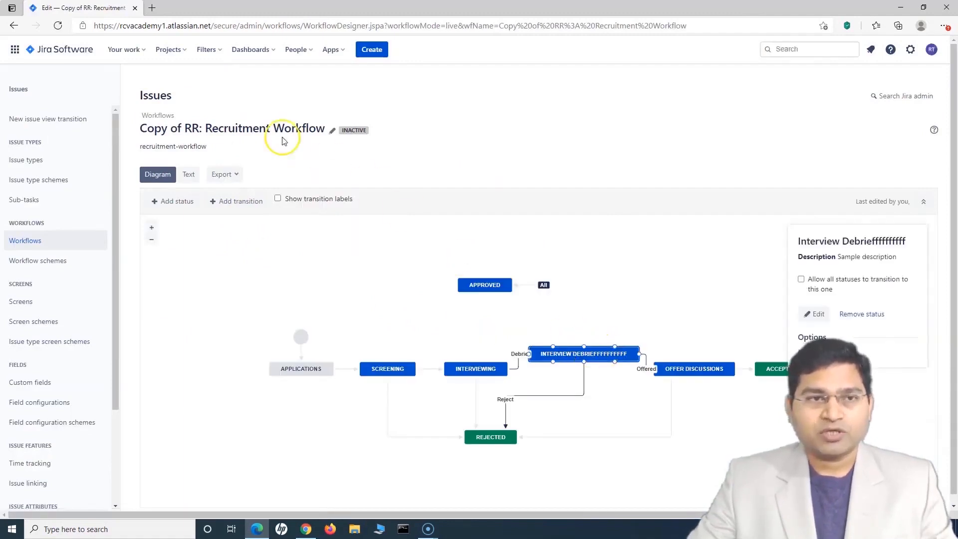
{"action": "mouse_move", "coordinate": [353, 133]}
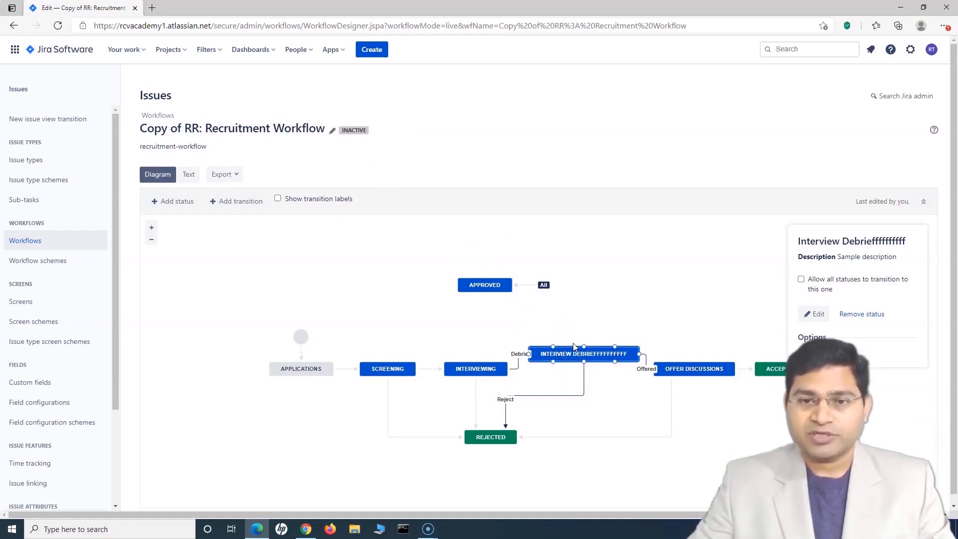
{"action": "left_click", "coordinate": [875, 319]}
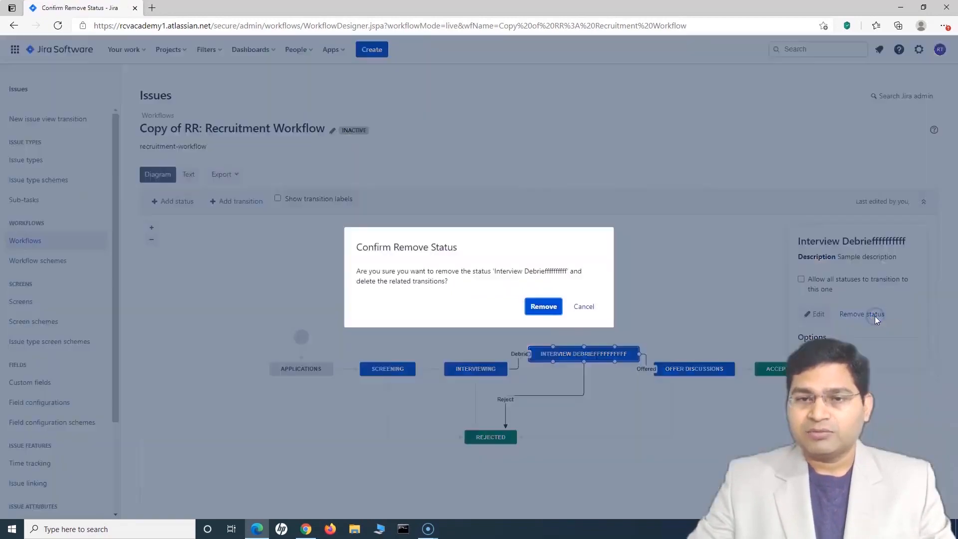
{"action": "left_click", "coordinate": [546, 308]}
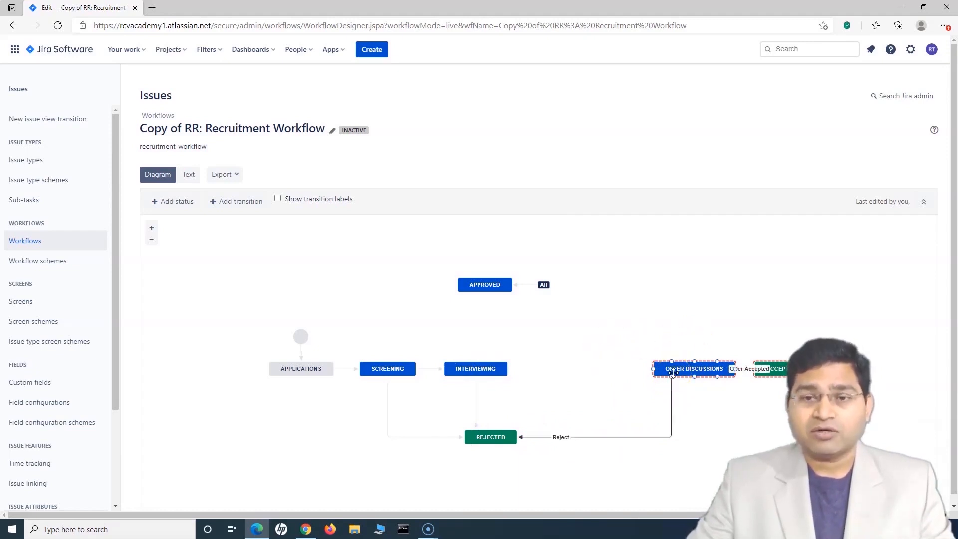
Draw a transition from Interviewing to Offer Discussions and check whether an existing transition can be reused for it.
{"action": "left_click", "coordinate": [507, 368]}
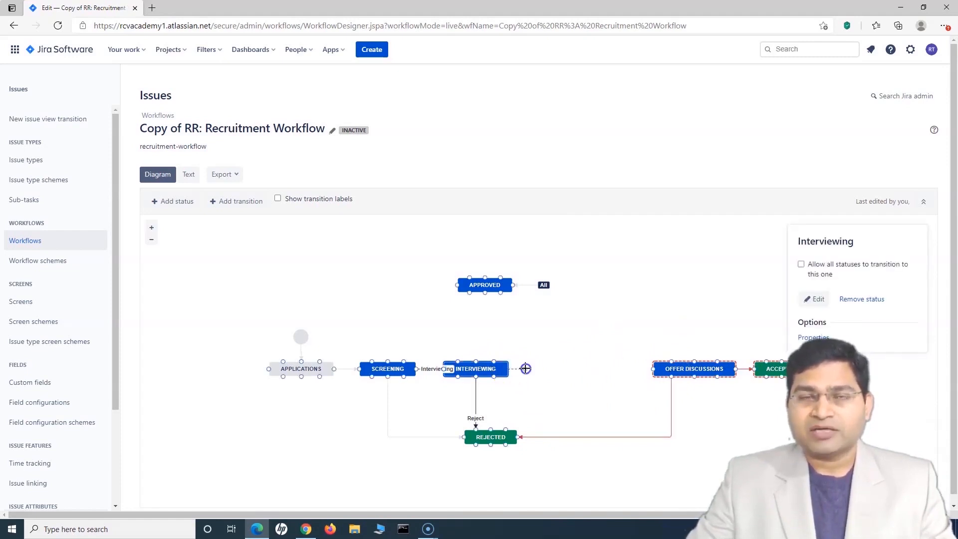
{"action": "left_click_drag", "start_coordinate": [527, 368], "coordinate": [646, 367]}
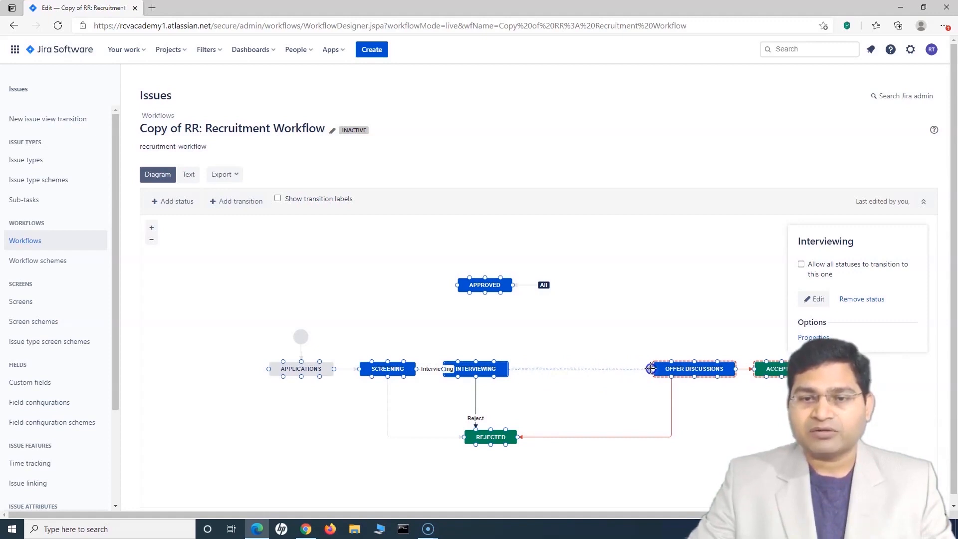
{"action": "left_click_drag", "start_coordinate": [652, 369], "coordinate": [653, 369]}
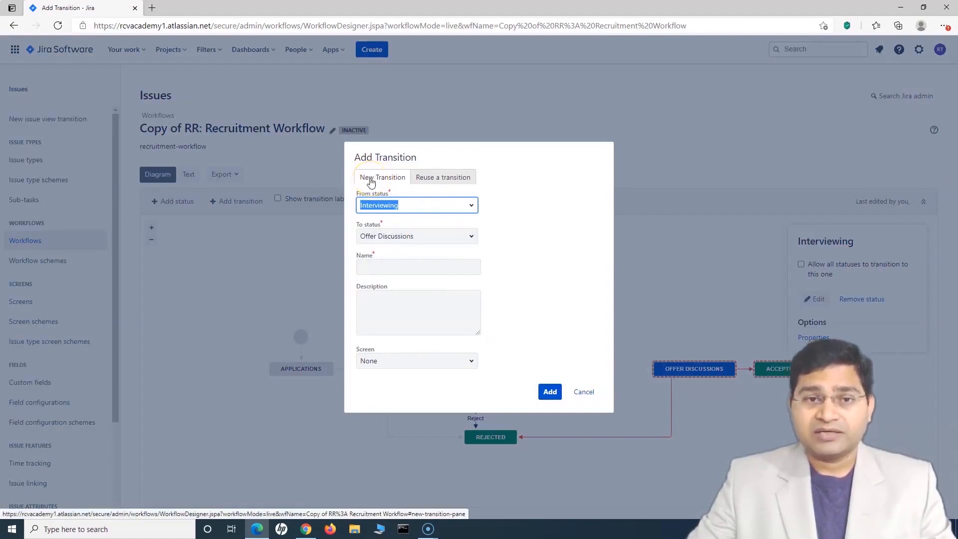
{"action": "left_click", "coordinate": [380, 266]}
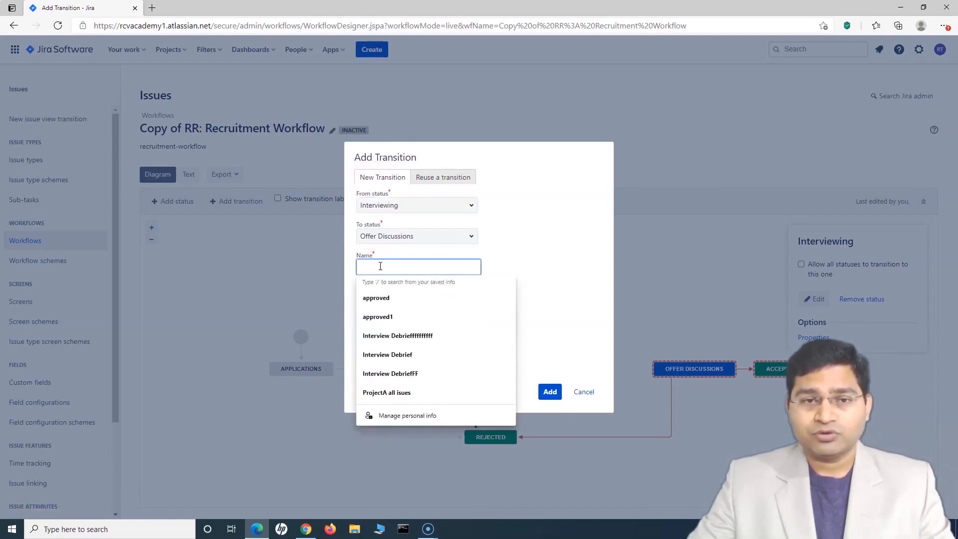
{"action": "left_click", "coordinate": [444, 177]}
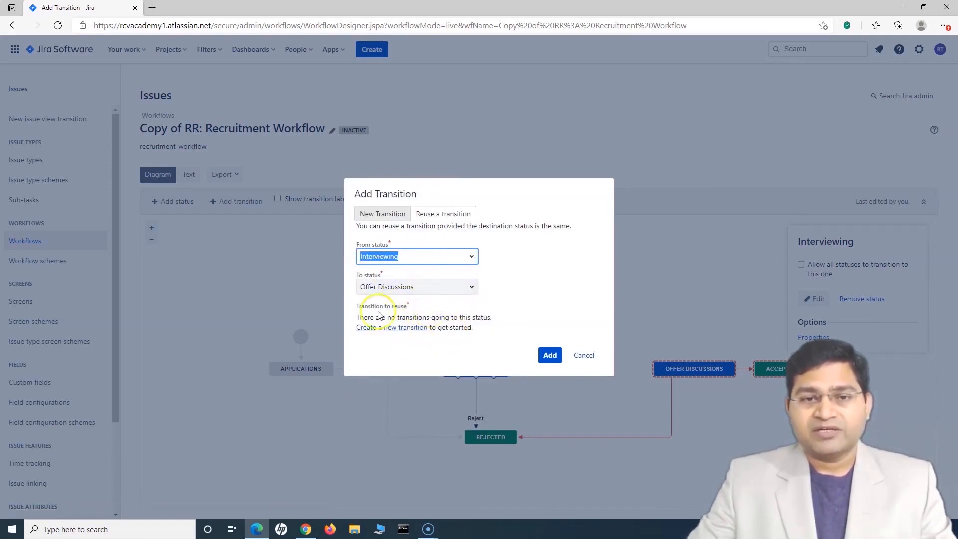
{"action": "left_click_drag", "start_coordinate": [357, 318], "coordinate": [488, 317]}
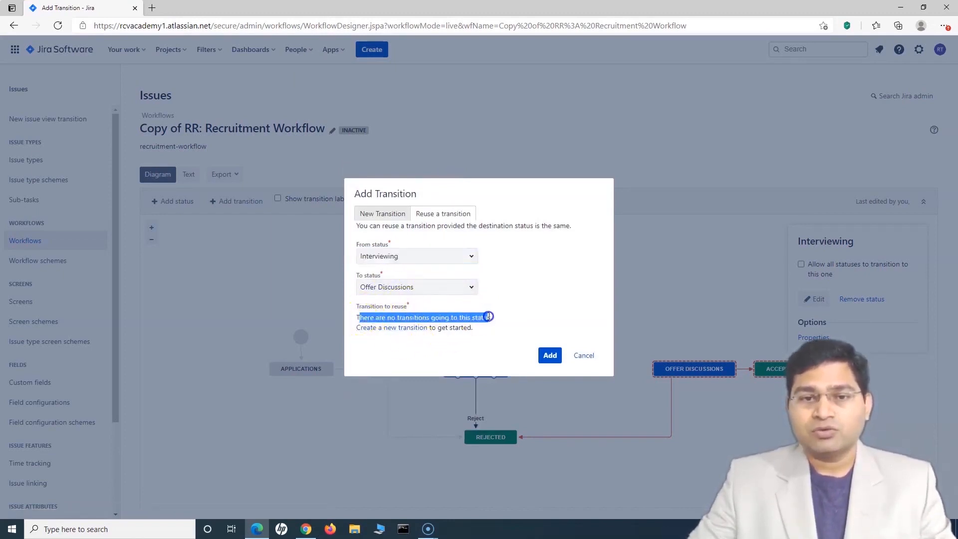
Create it as a new transition named "offer discussion" from Interviewing to Offer Discussions, with no screen.
{"action": "left_click", "coordinate": [381, 213]}
{"action": "left_click", "coordinate": [382, 270]}
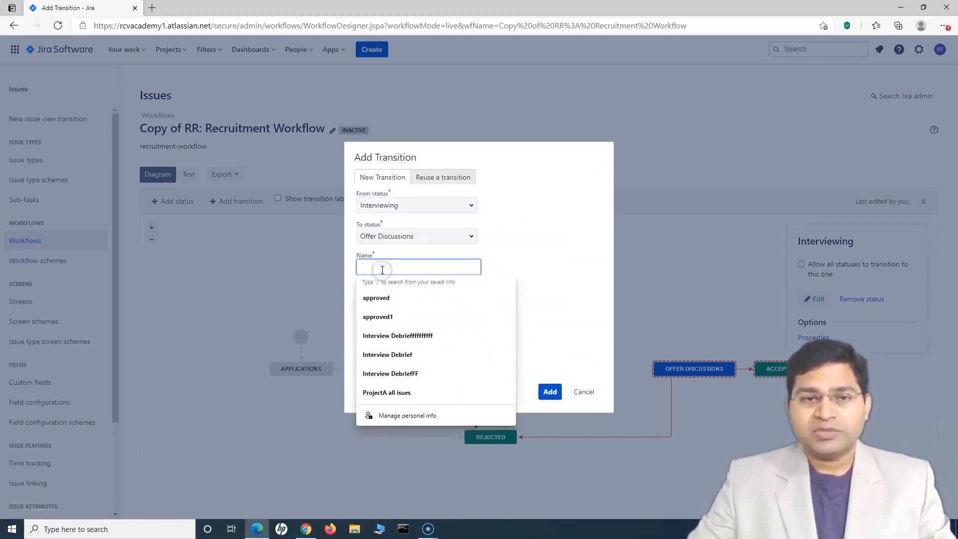
{"action": "type", "text": "offer discussion"}
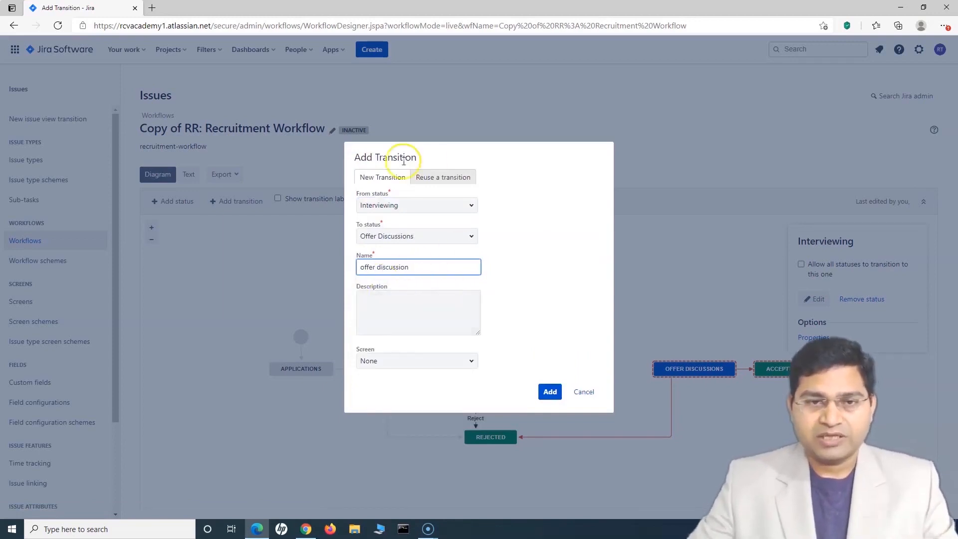
{"action": "left_click", "coordinate": [518, 235]}
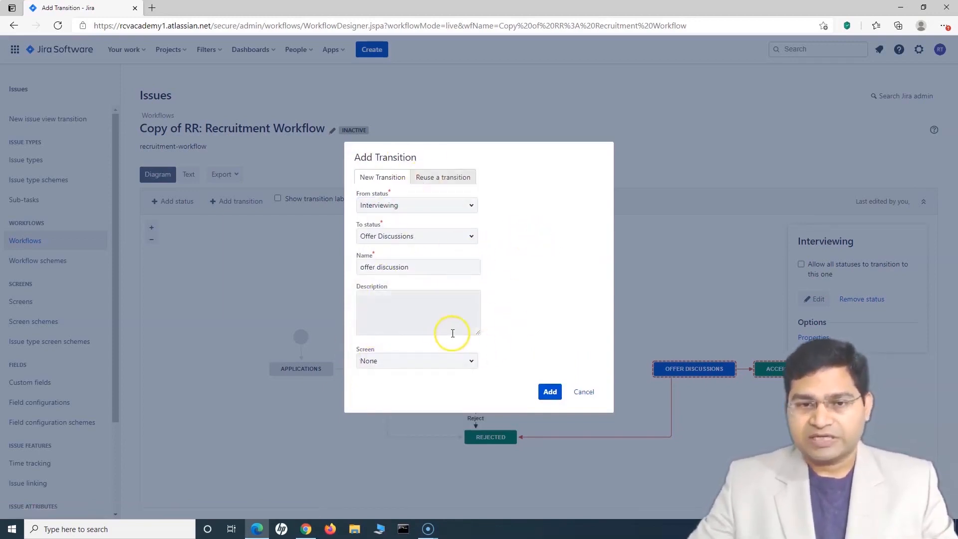
{"action": "left_click", "coordinate": [550, 392]}
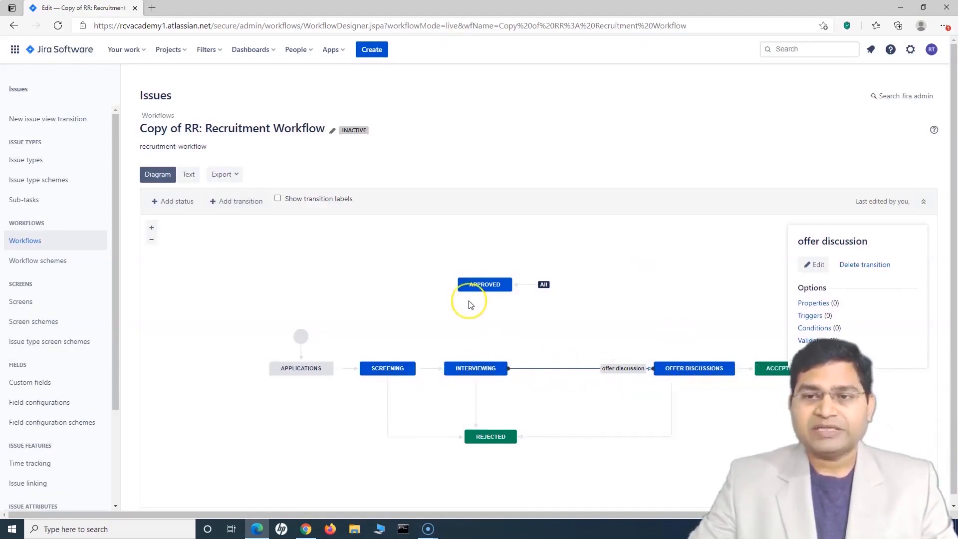
{"action": "left_click", "coordinate": [657, 280]}
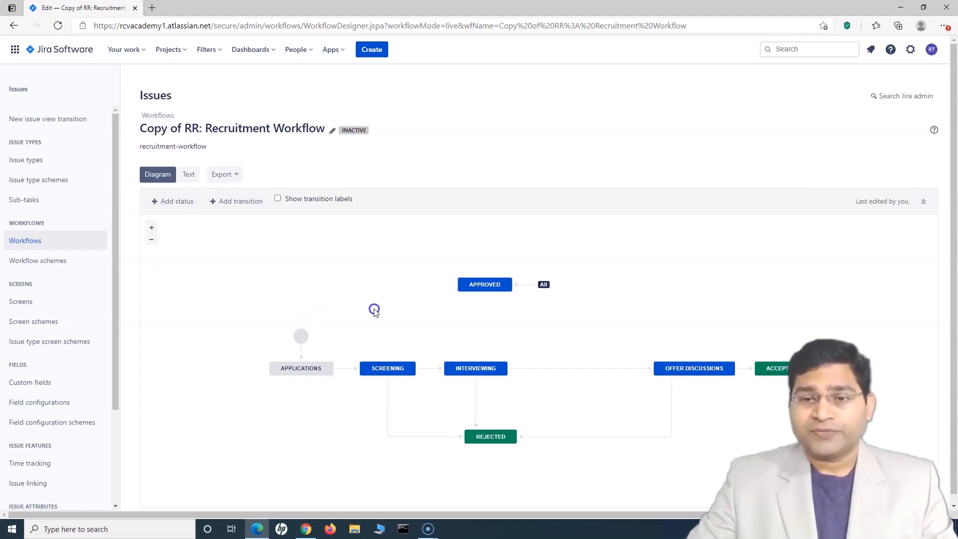
Open the RR: Recruitment Workflow Scheme for editing from the list of workflow schemes.
{"action": "scroll", "coordinate": [374, 310], "scroll_direction": "down", "scroll_amount": 1}
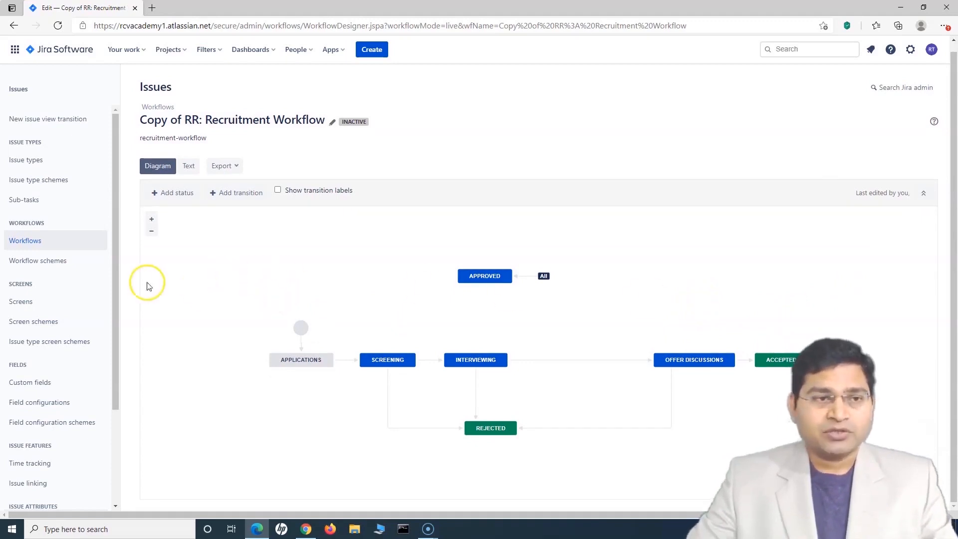
{"action": "left_click", "coordinate": [40, 268]}
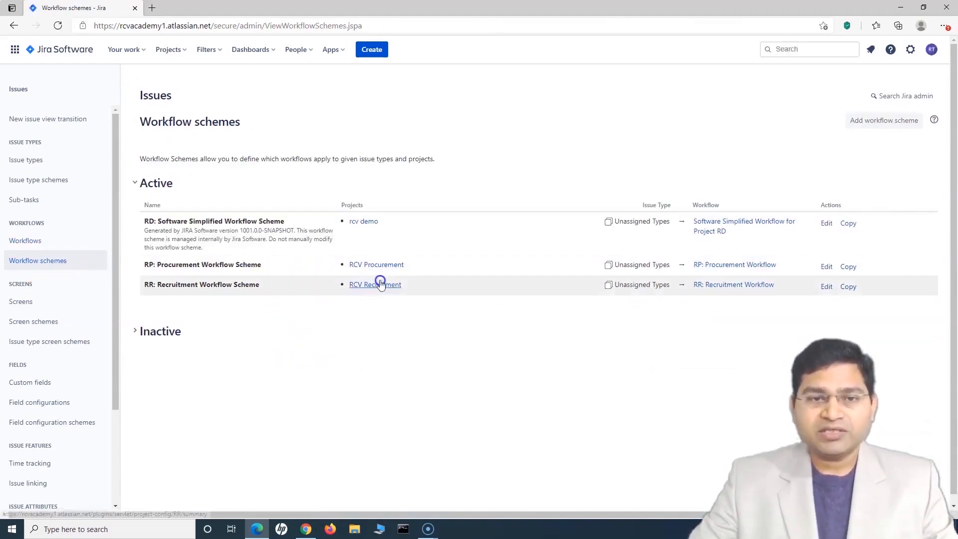
{"action": "left_click_drag", "start_coordinate": [161, 285], "coordinate": [265, 284]}
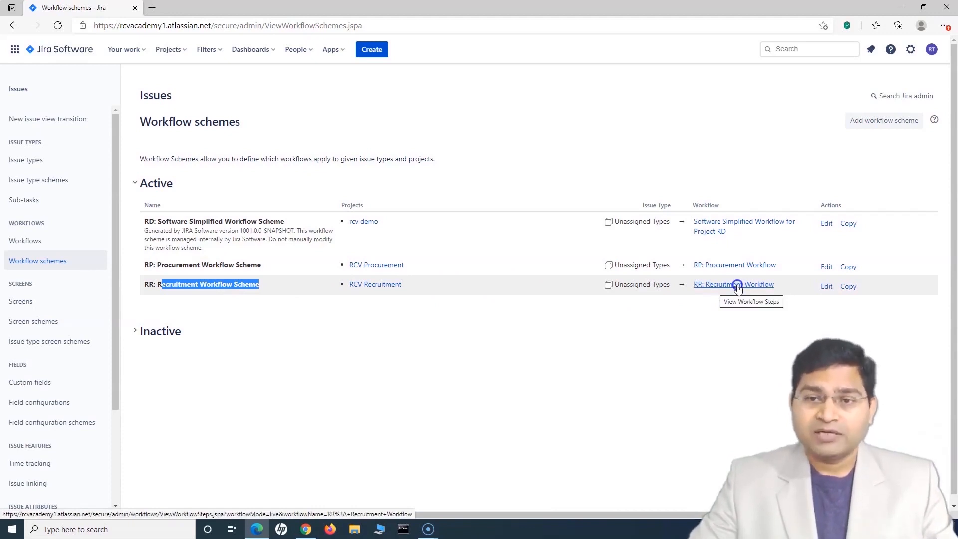
{"action": "left_click", "coordinate": [827, 288]}
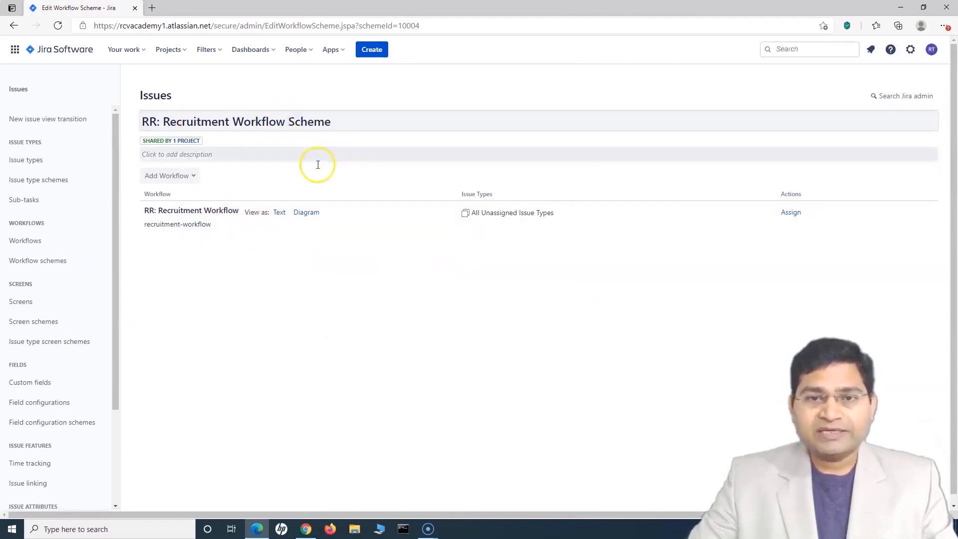
{"action": "left_click", "coordinate": [791, 213]}
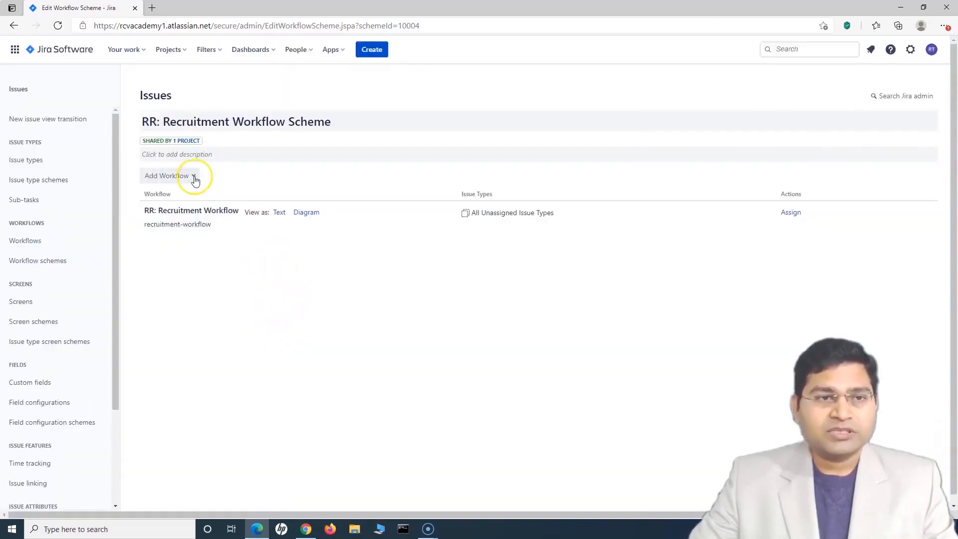
Add the existing Copy of RR: Recruitment Workflow to the scheme and assign the Candidate issue type to it.
{"action": "left_click", "coordinate": [195, 179]}
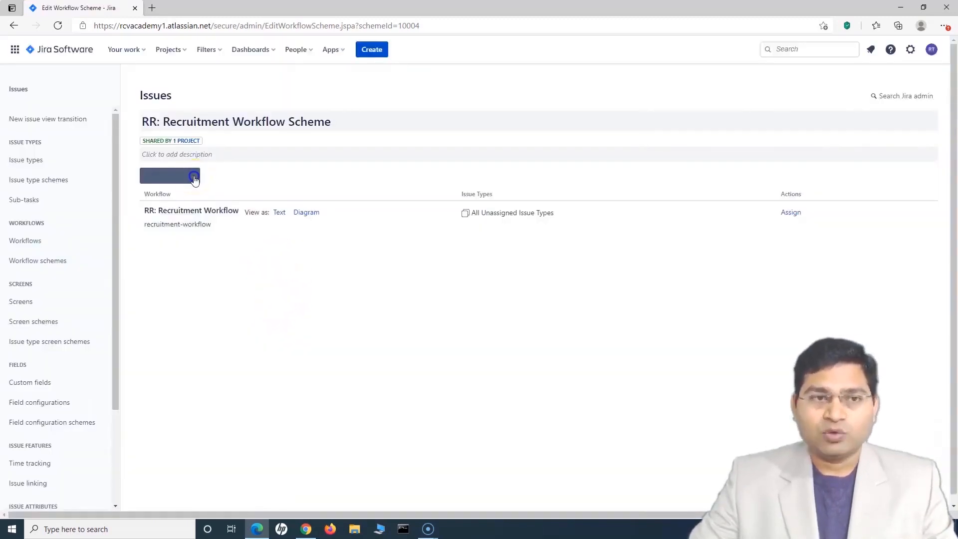
{"action": "left_click", "coordinate": [181, 200]}
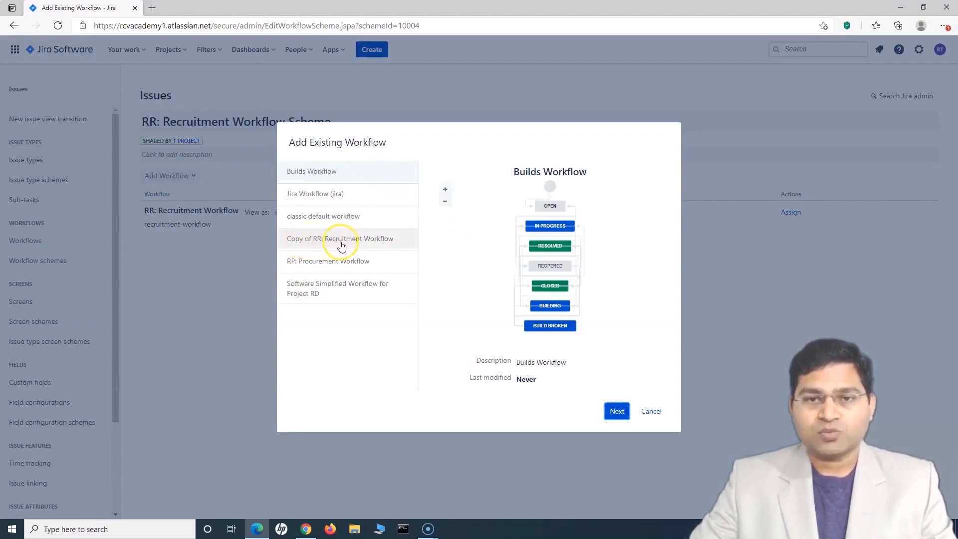
{"action": "left_click", "coordinate": [342, 245]}
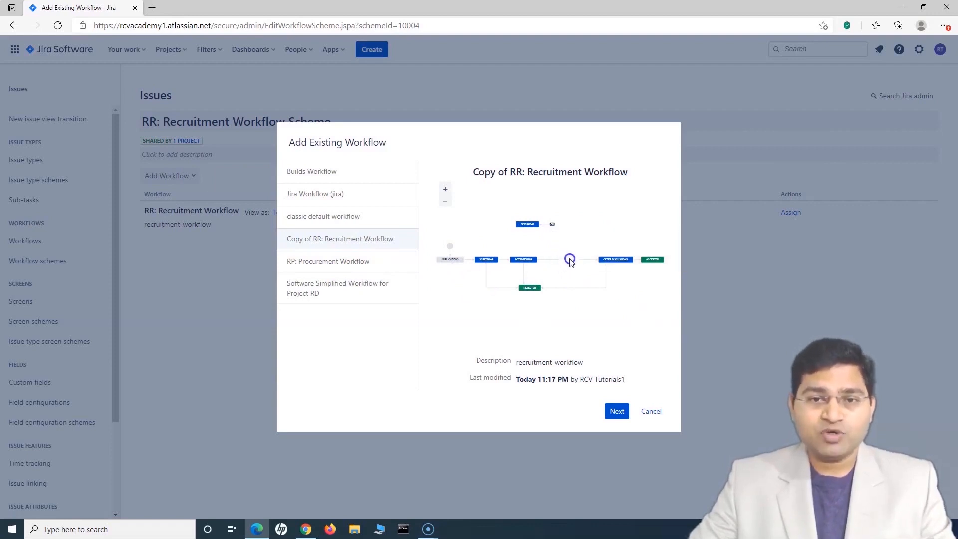
{"action": "left_click", "coordinate": [617, 416]}
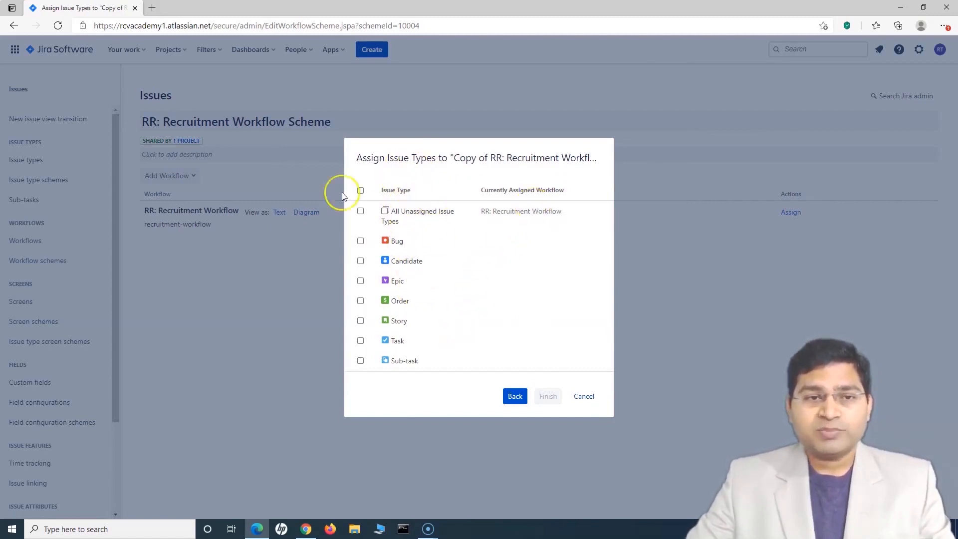
{"action": "left_click", "coordinate": [360, 261]}
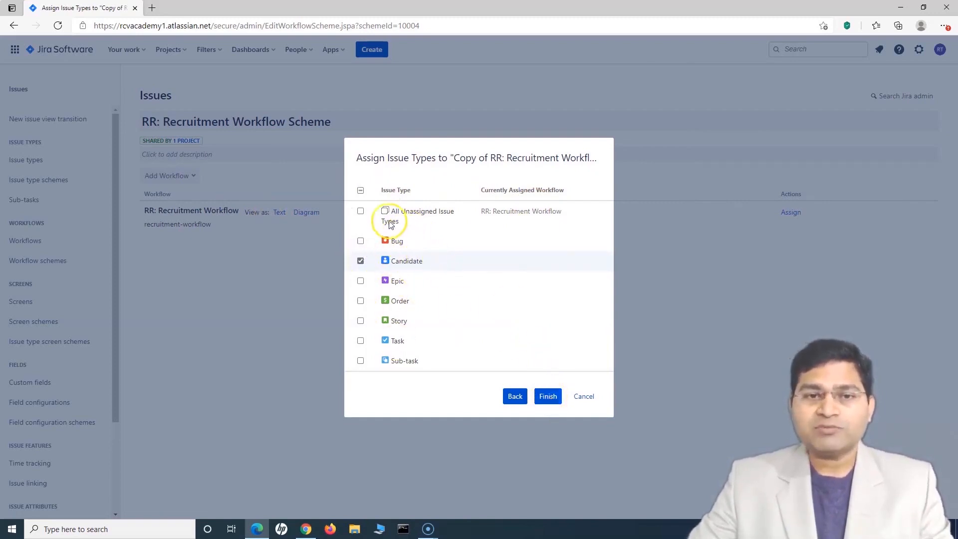
{"action": "left_click", "coordinate": [360, 261]}
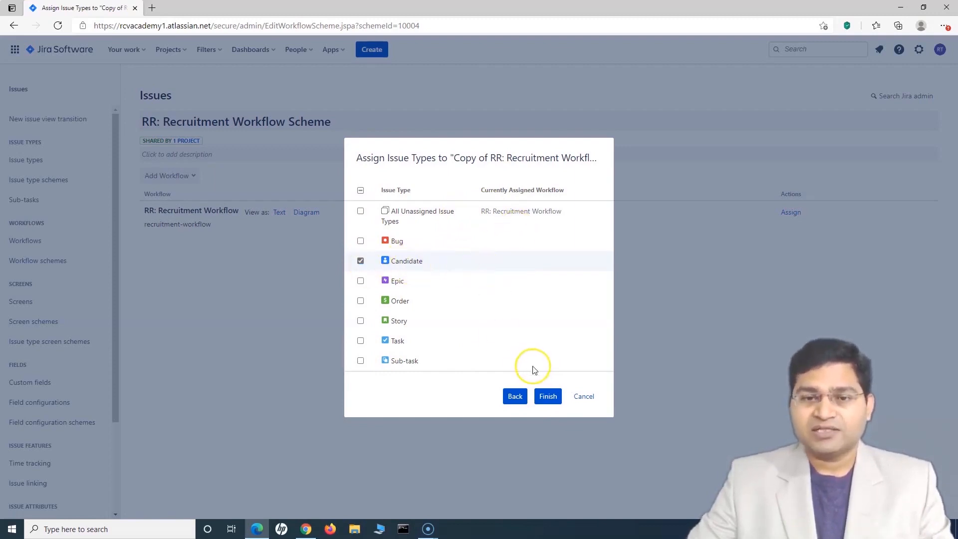
{"action": "left_click", "coordinate": [548, 396]}
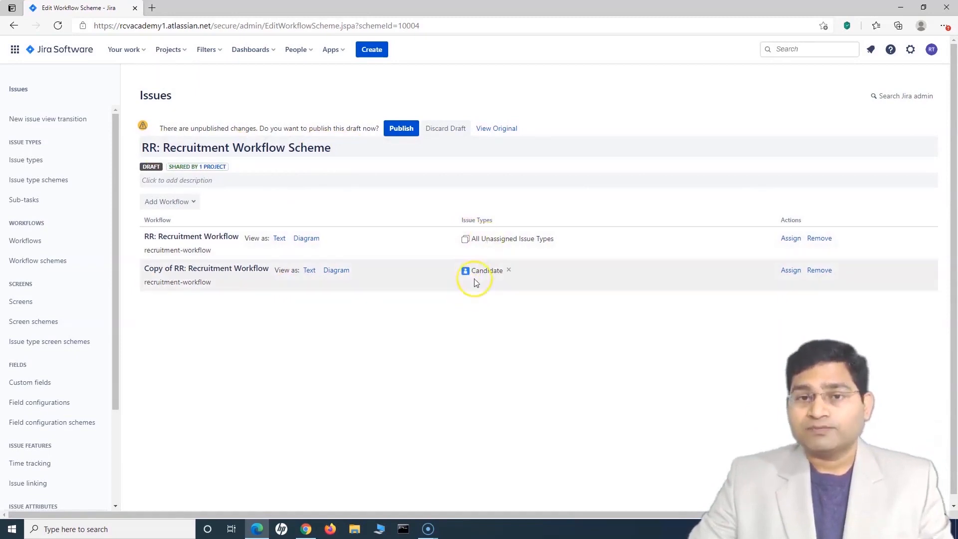
Remove the original RR: Recruitment Workflow from the scheme and publish the draft, mapping the interview debrief status to Offer Discussions.
{"action": "left_click_drag", "start_coordinate": [142, 236], "coordinate": [227, 253]}
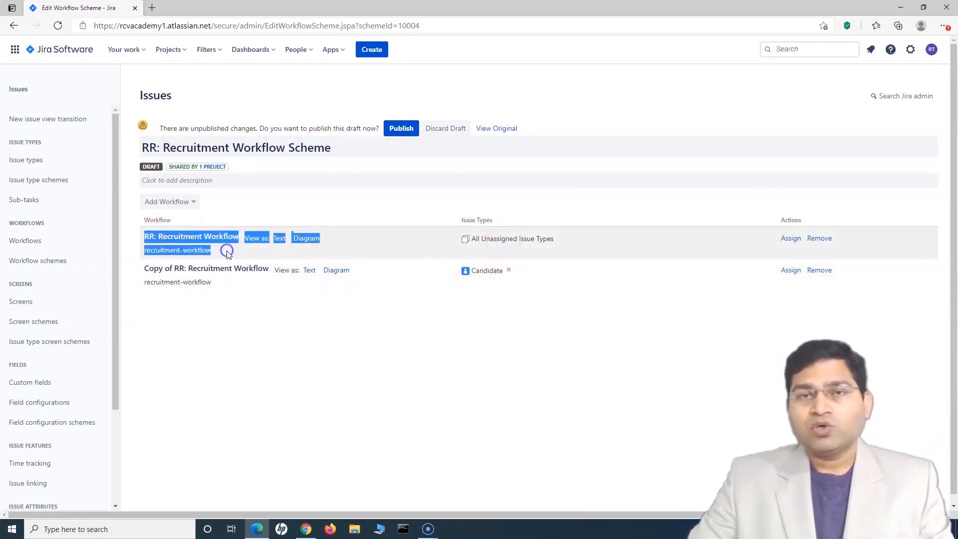
{"action": "left_click", "coordinate": [830, 239]}
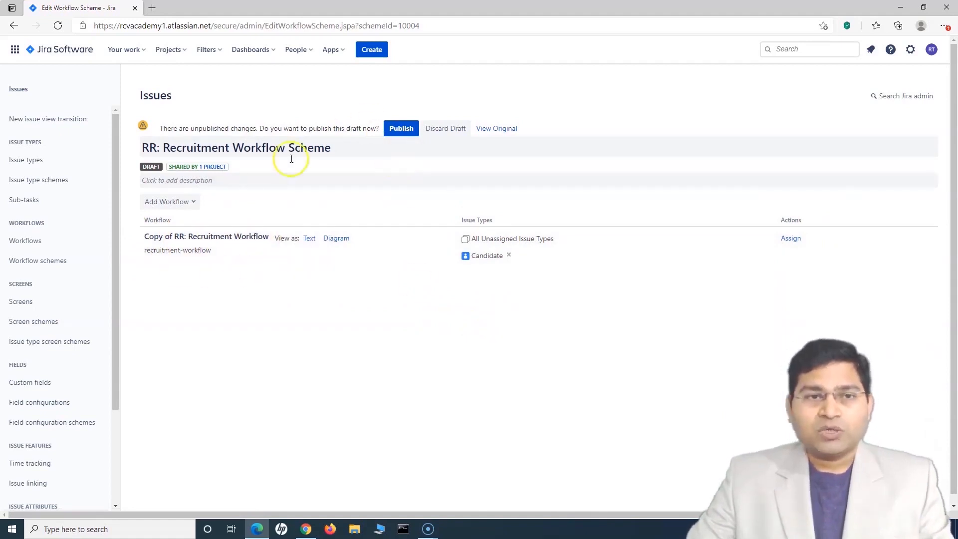
{"action": "left_click", "coordinate": [399, 133]}
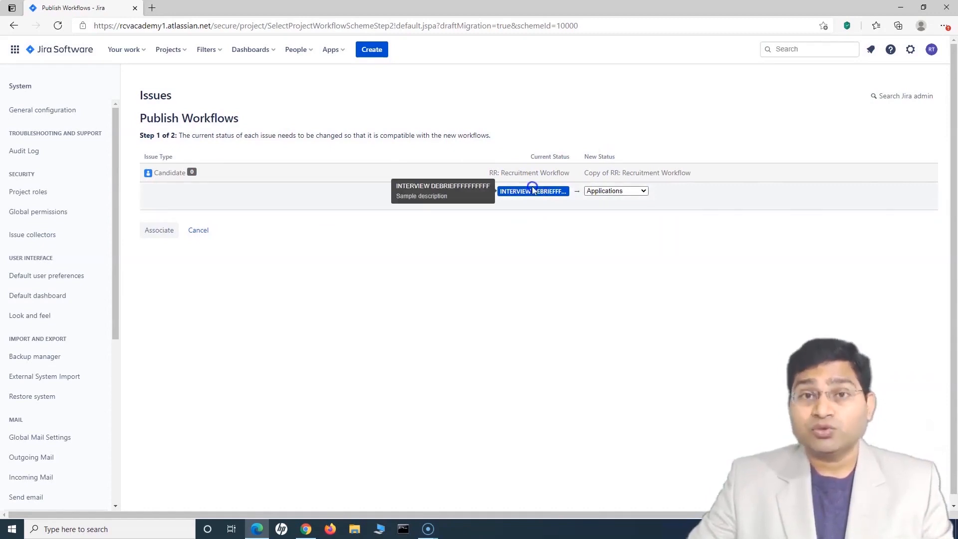
{"action": "left_click", "coordinate": [618, 192]}
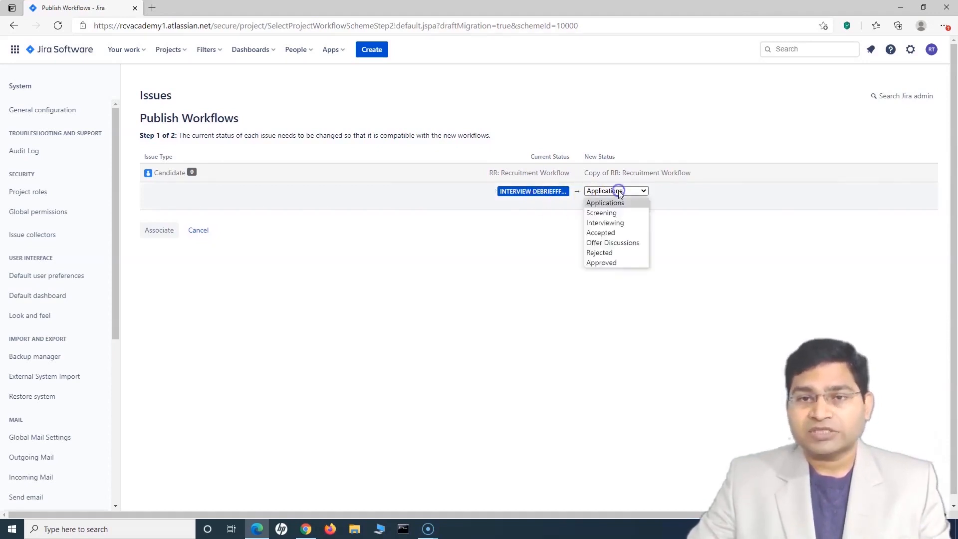
{"action": "left_click", "coordinate": [625, 244]}
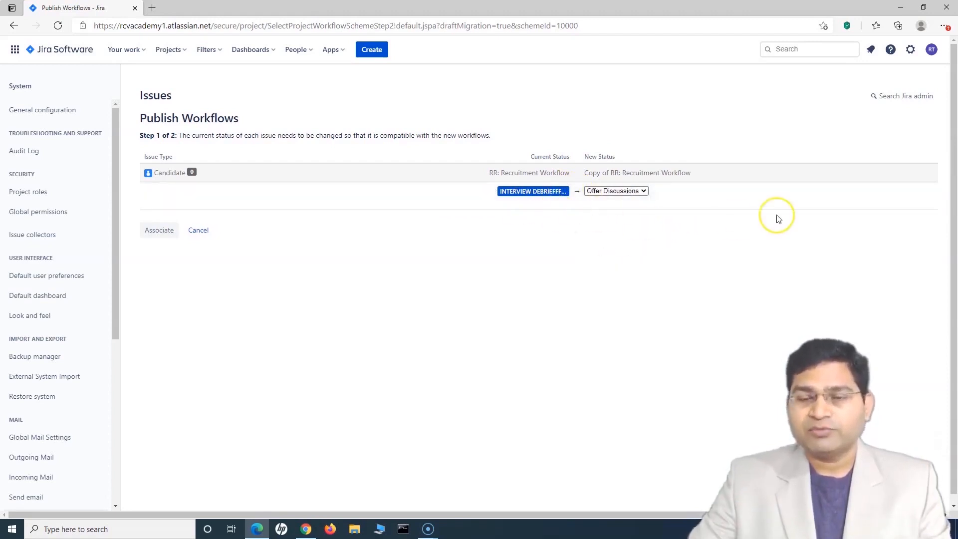
{"action": "left_click", "coordinate": [158, 232]}
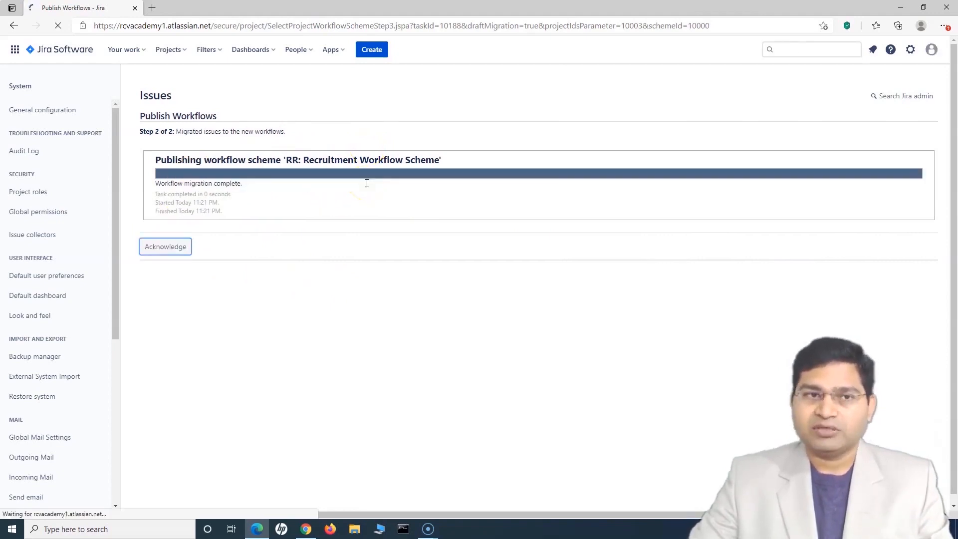
{"action": "left_click", "coordinate": [160, 252]}
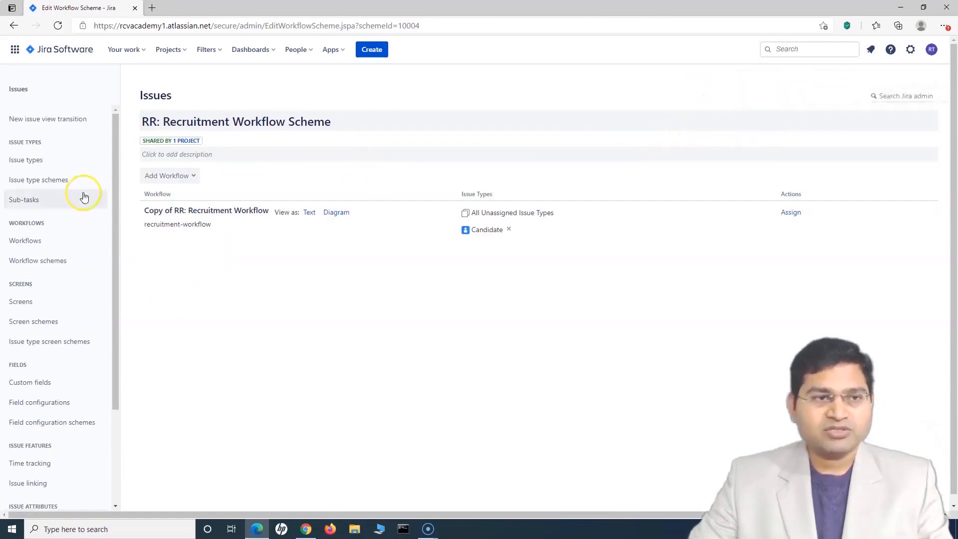
Open the RCV Recruitment project's board to check its status columns and candidate cards.
{"action": "left_click", "coordinate": [182, 55]}
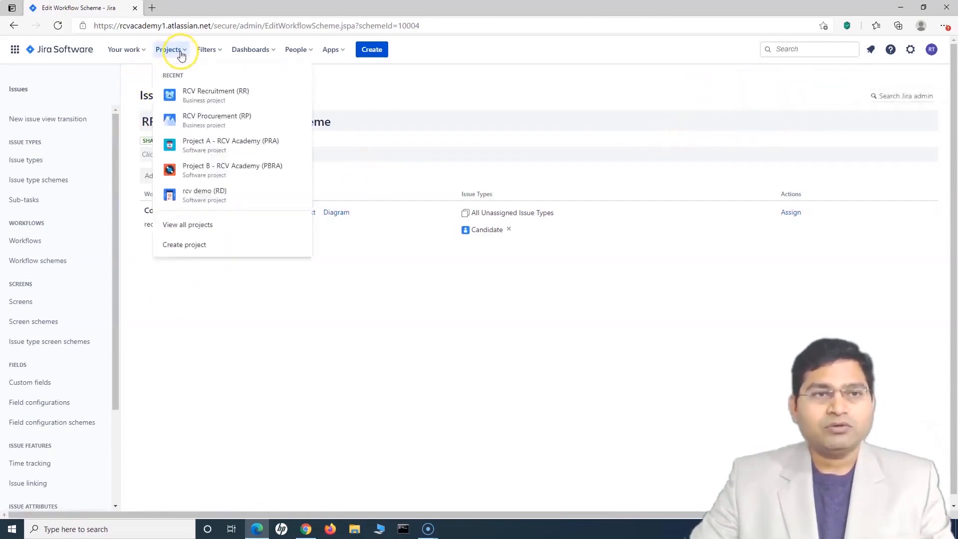
{"action": "left_click", "coordinate": [196, 96]}
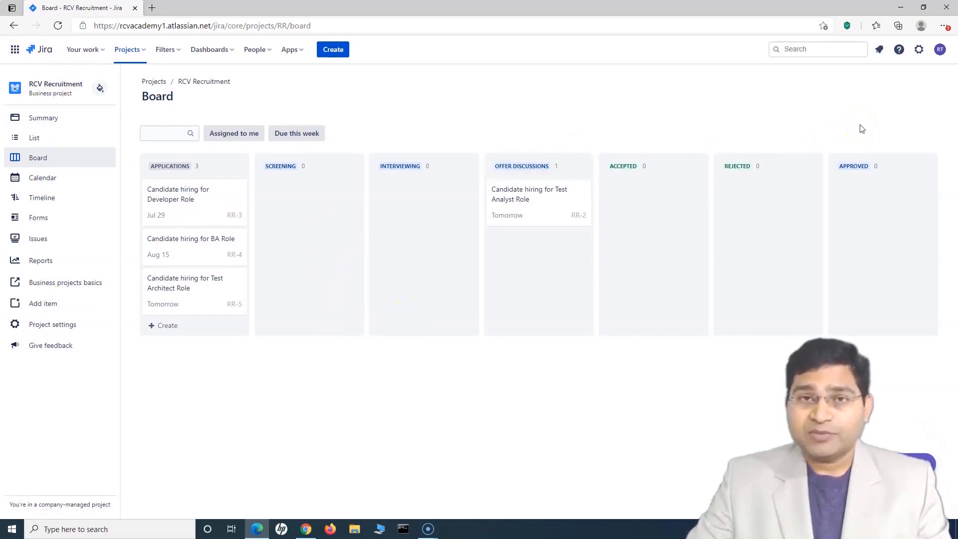
{"action": "left_click", "coordinate": [786, 133]}
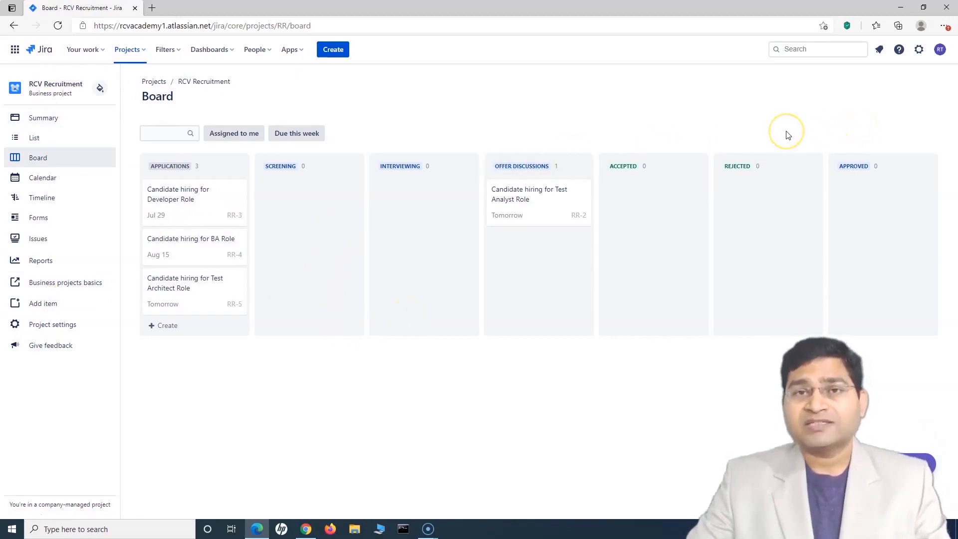
{"action": "left_click", "coordinate": [738, 135]}
{"action": "left_click", "coordinate": [817, 126]}
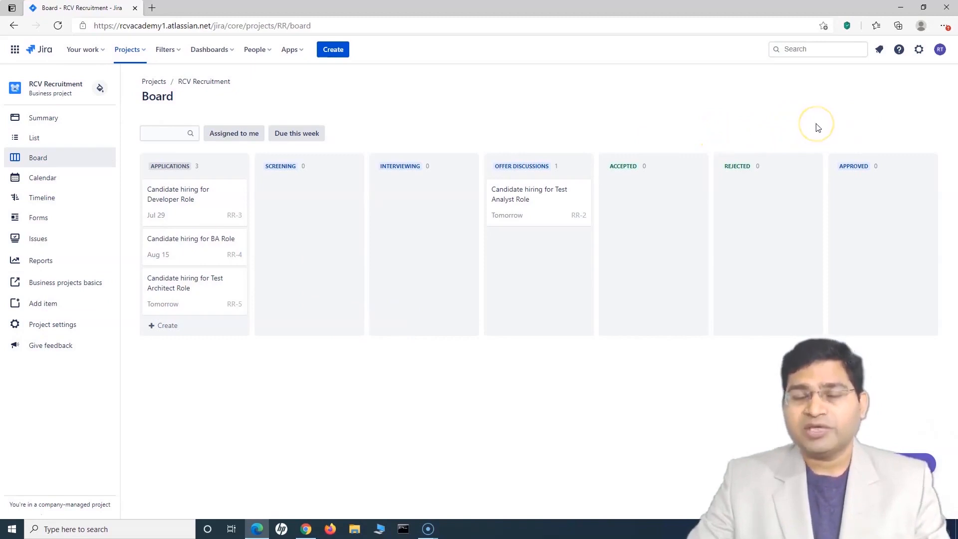
{"action": "left_click", "coordinate": [809, 125]}
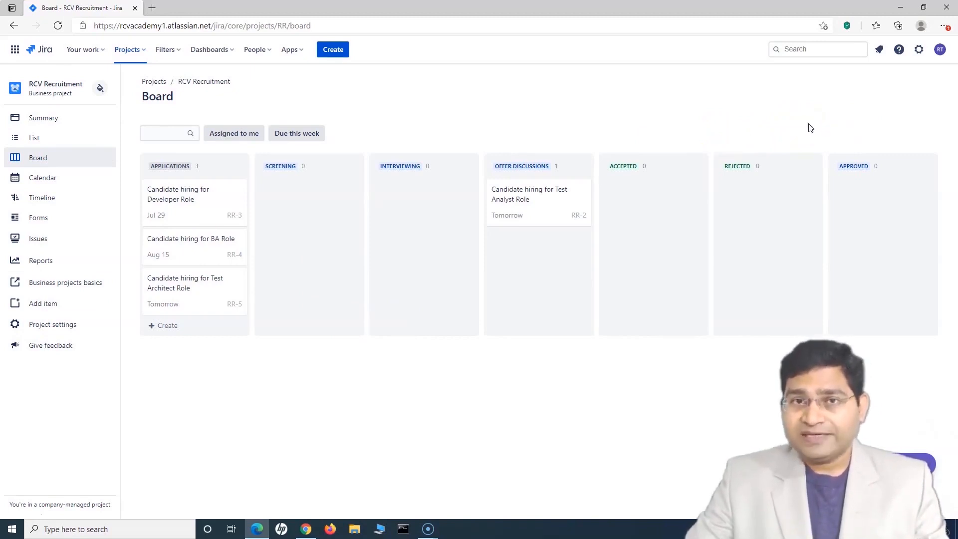
{"action": "left_click", "coordinate": [688, 126]}
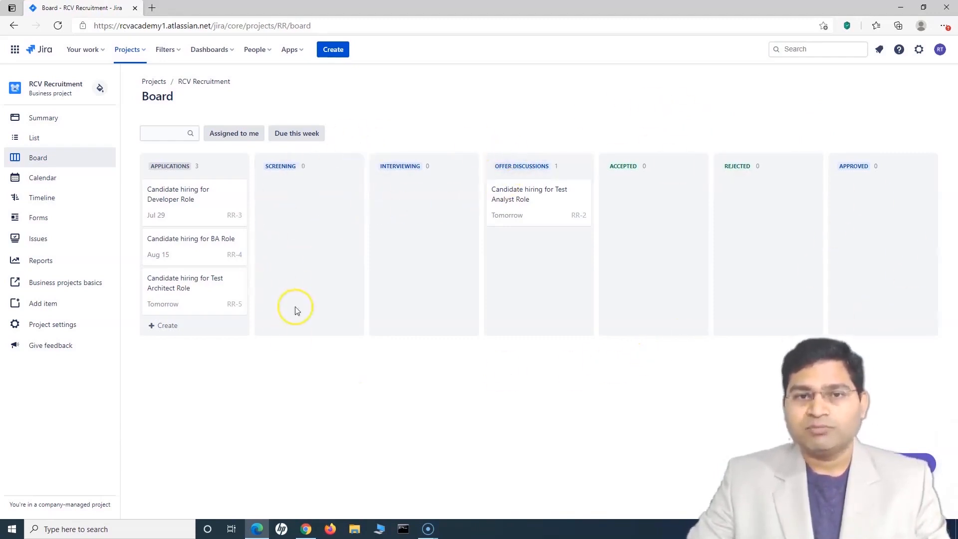
{"action": "left_click", "coordinate": [672, 171]}
{"action": "mouse_move", "coordinate": [671, 171]}
{"action": "left_mouse_down"}
{"action": "mouse_move", "coordinate": [552, 175]}
{"action": "mouse_move", "coordinate": [702, 177]}
{"action": "mouse_move", "coordinate": [432, 173]}
{"action": "mouse_move", "coordinate": [669, 171]}
{"action": "left_mouse_up"}
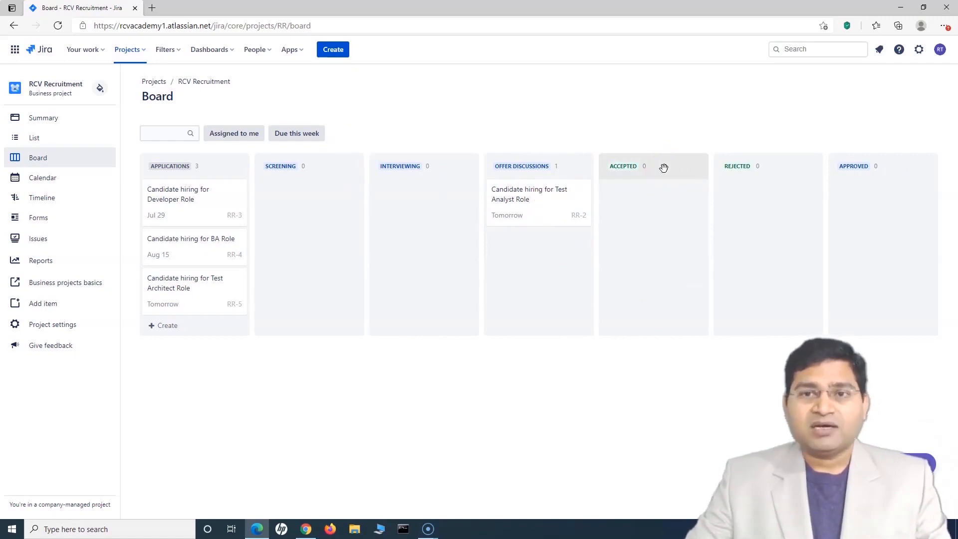
{"action": "left_click", "coordinate": [647, 250]}
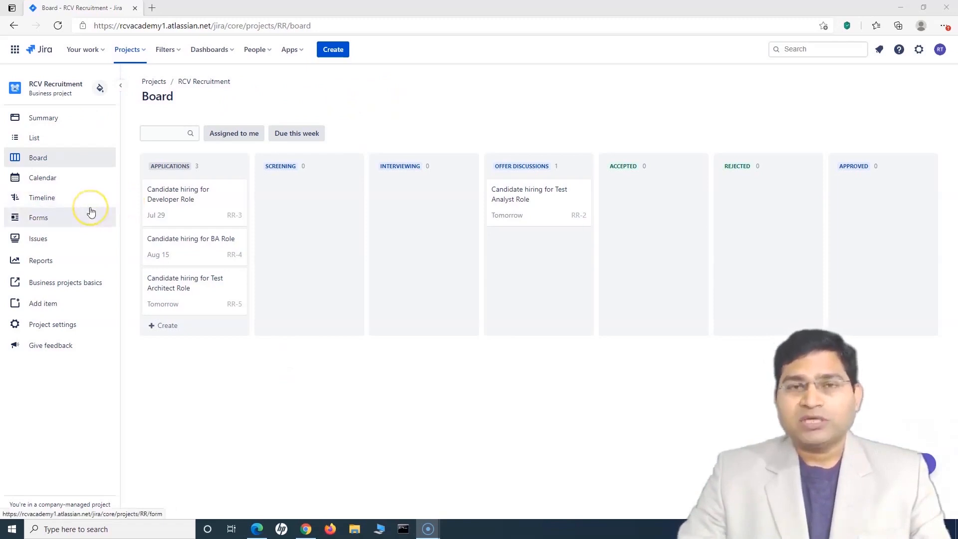
Open the project's form builder, read the overview of how forms work, and close it.
{"action": "left_click", "coordinate": [39, 218]}
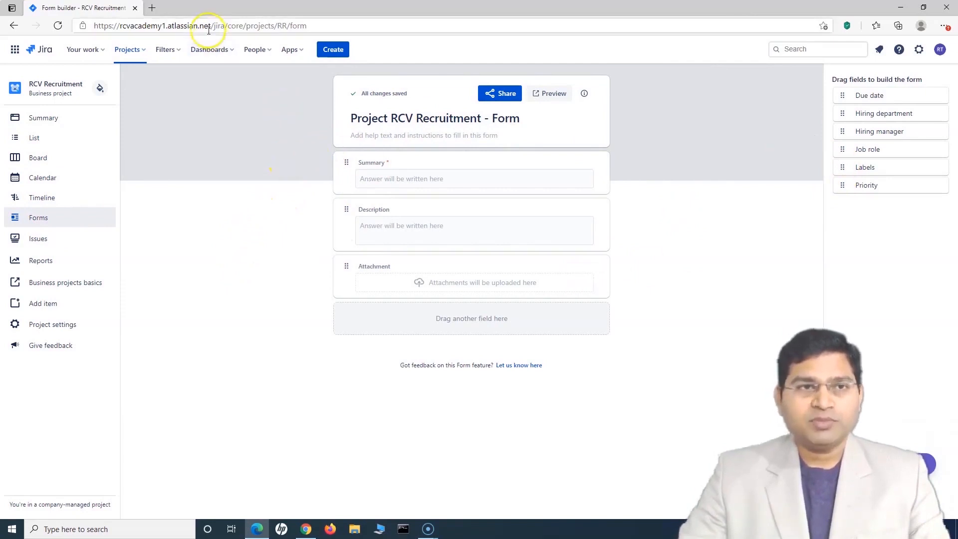
{"action": "left_click", "coordinate": [584, 95]}
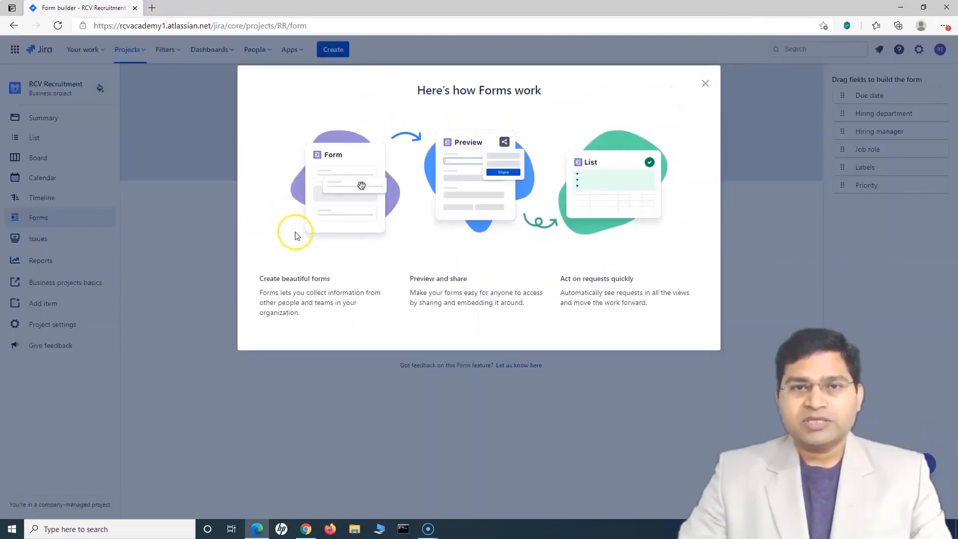
{"action": "left_click_drag", "start_coordinate": [418, 91], "coordinate": [549, 91]}
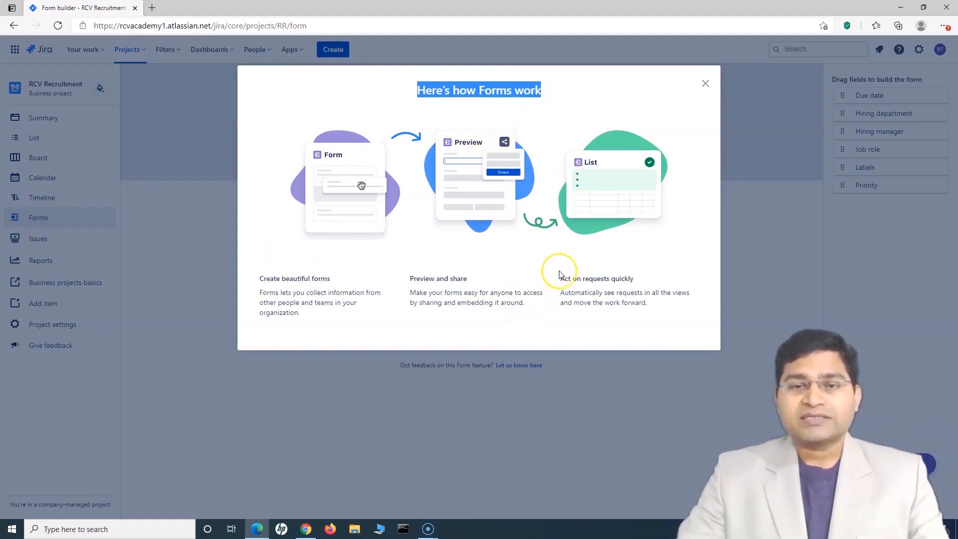
{"action": "left_click_drag", "start_coordinate": [589, 279], "coordinate": [634, 300]}
{"action": "left_click", "coordinate": [601, 264]}
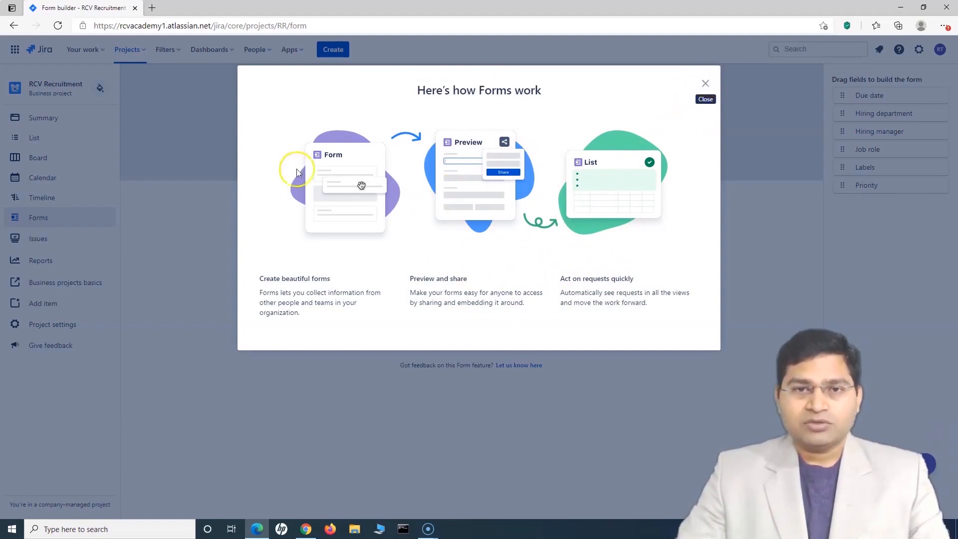
{"action": "left_click", "coordinate": [704, 84]}
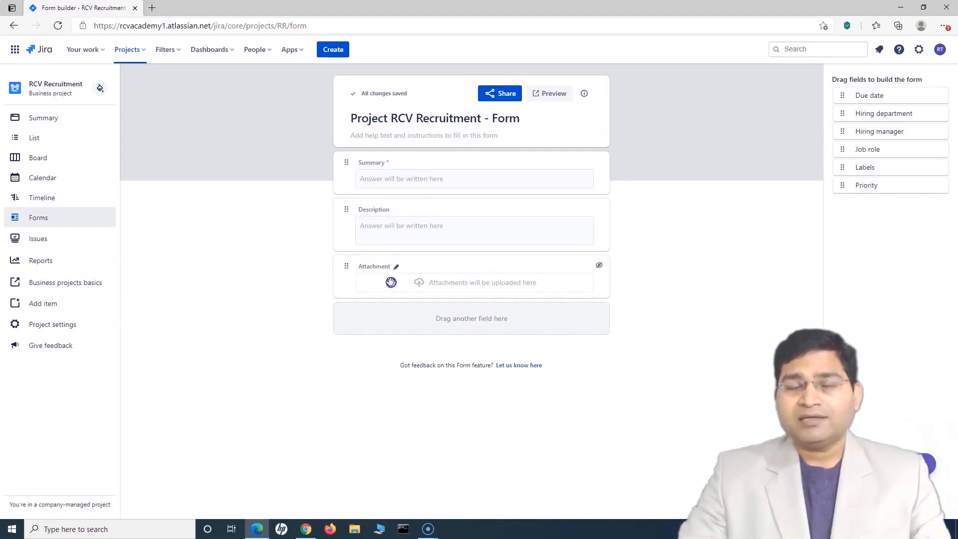
Add the Priority, Job role, Hiring manager, Hiring department and Due date fields to the form, in that order between Summary and Description.
{"action": "left_click_drag", "start_coordinate": [873, 114], "coordinate": [387, 203]}
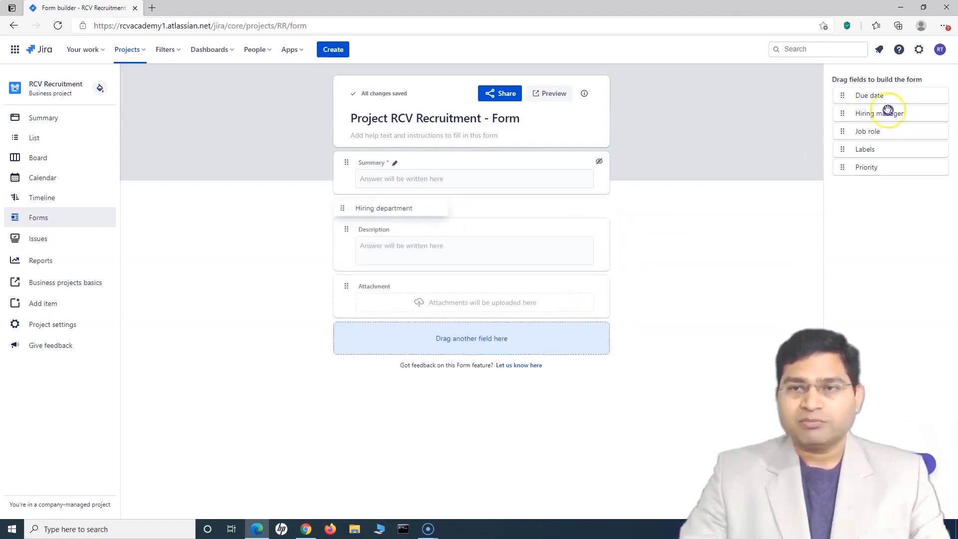
{"action": "left_click_drag", "start_coordinate": [897, 114], "coordinate": [419, 216]}
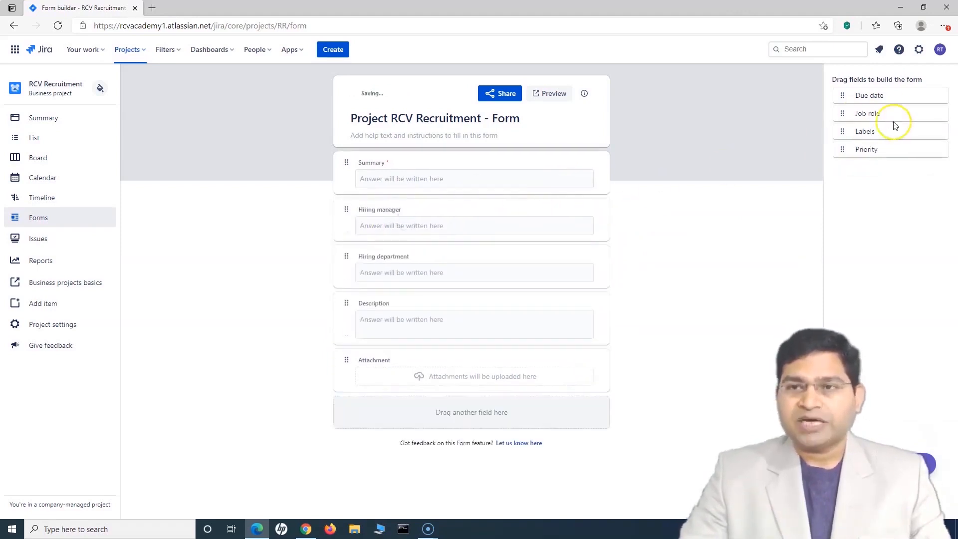
{"action": "left_click_drag", "start_coordinate": [878, 115], "coordinate": [469, 212]}
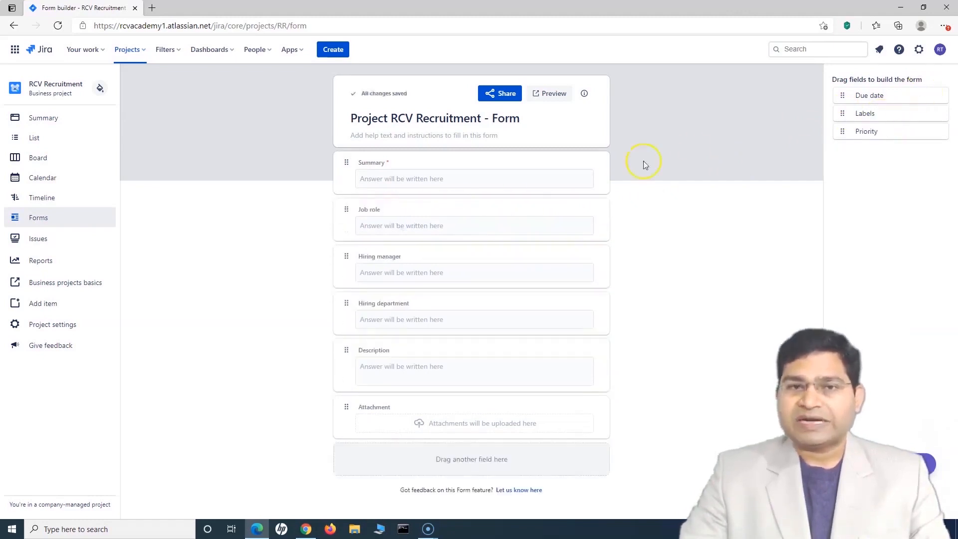
{"action": "left_click_drag", "start_coordinate": [885, 94], "coordinate": [460, 353]}
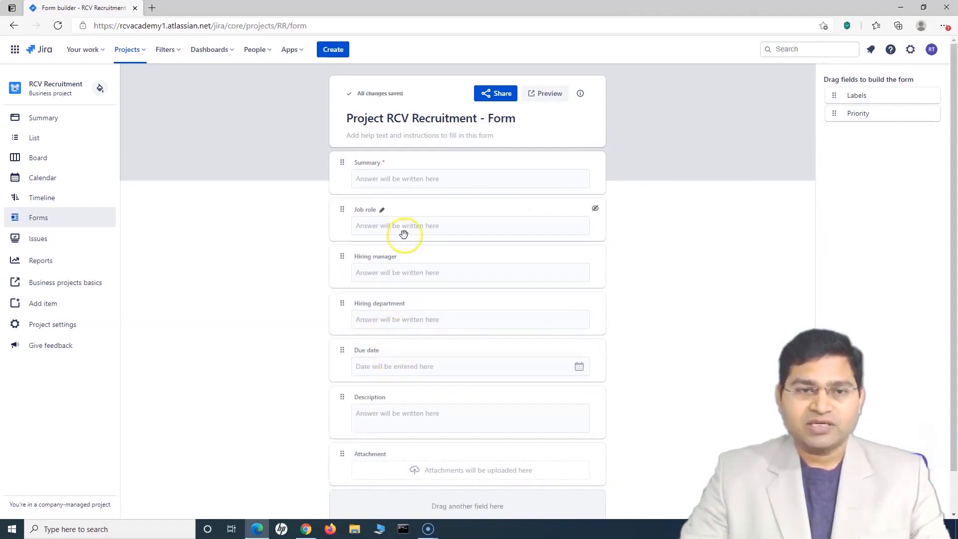
{"action": "scroll", "coordinate": [424, 244], "scroll_direction": "down", "scroll_amount": 1}
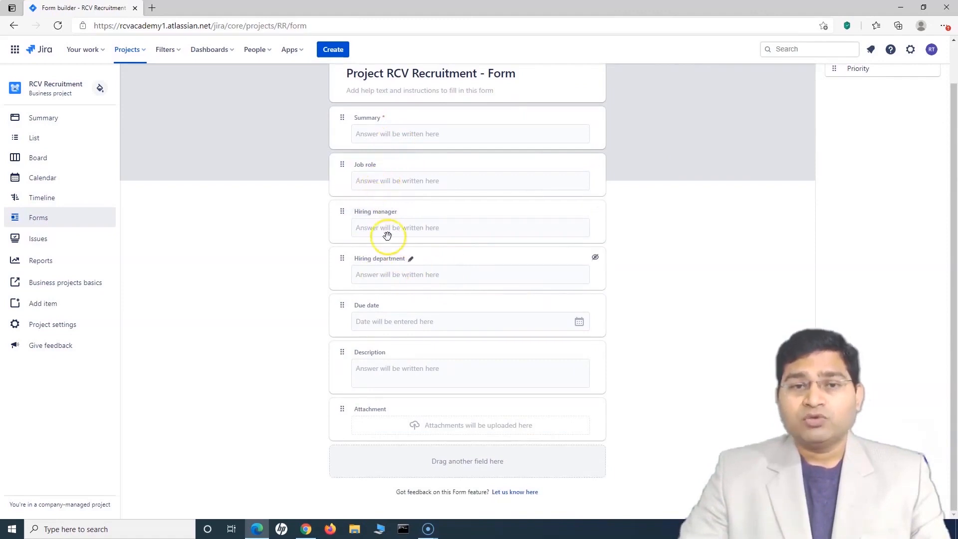
{"action": "scroll", "coordinate": [608, 320], "scroll_direction": "up", "scroll_amount": 2}
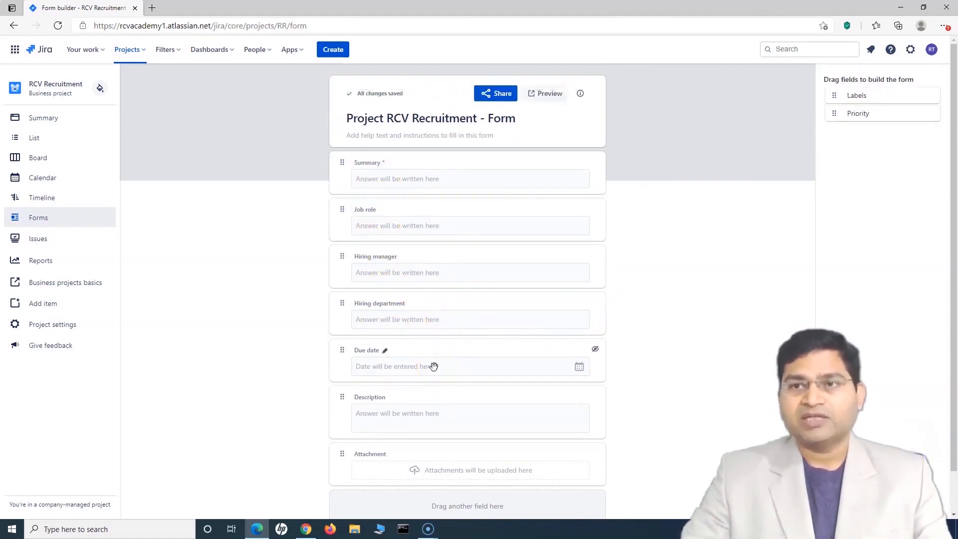
{"action": "left_click_drag", "start_coordinate": [857, 113], "coordinate": [383, 212]}
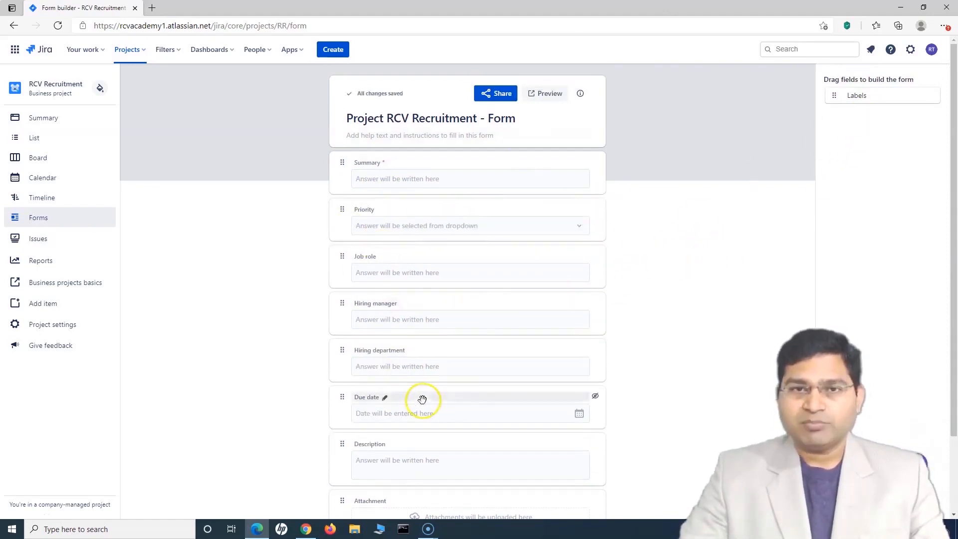
{"action": "scroll", "coordinate": [502, 418], "scroll_direction": "down", "scroll_amount": 2}
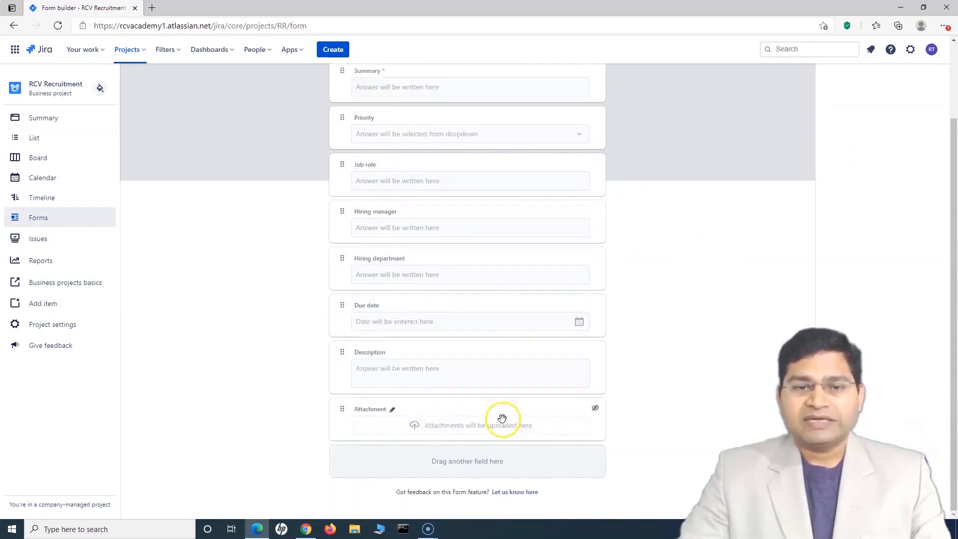
{"action": "scroll", "coordinate": [502, 418], "scroll_direction": "up", "scroll_amount": 2}
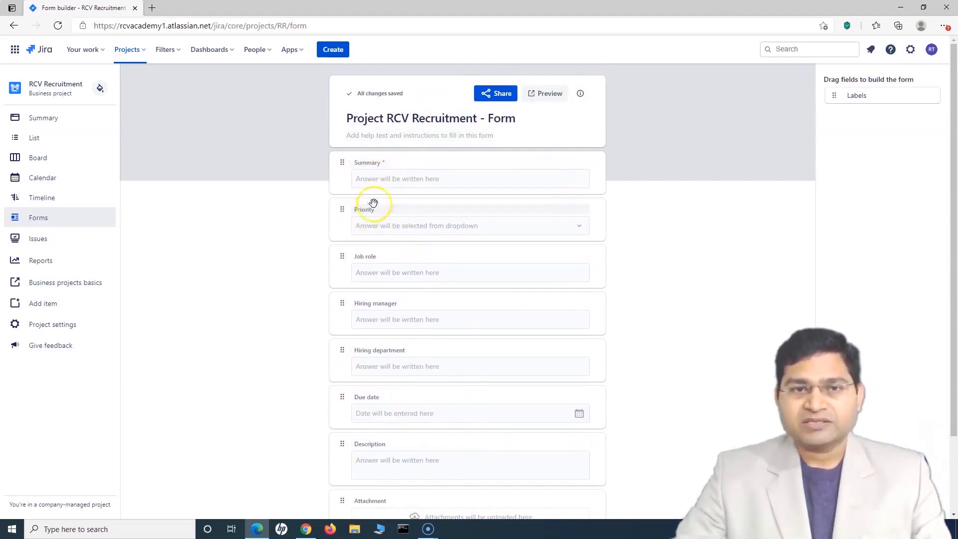
Try to hide the Summary field, and hide the Priority field and add it back directly below Summary.
{"action": "left_click", "coordinate": [392, 163]}
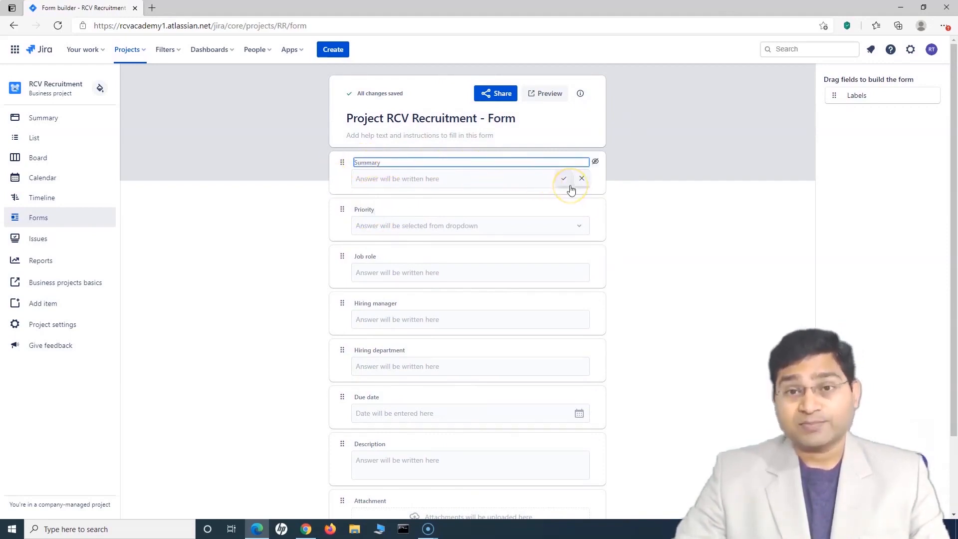
{"action": "left_click", "coordinate": [596, 164]}
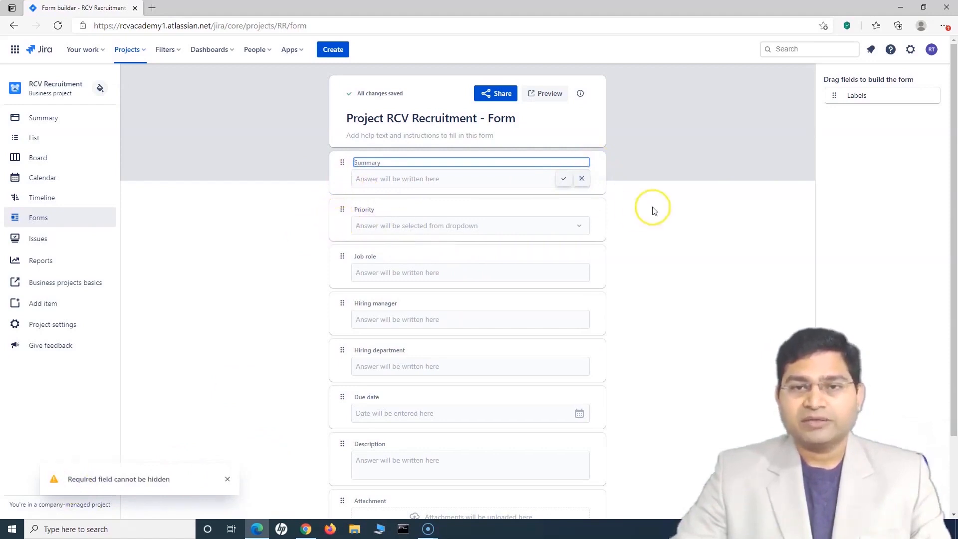
{"action": "left_click", "coordinate": [597, 210]}
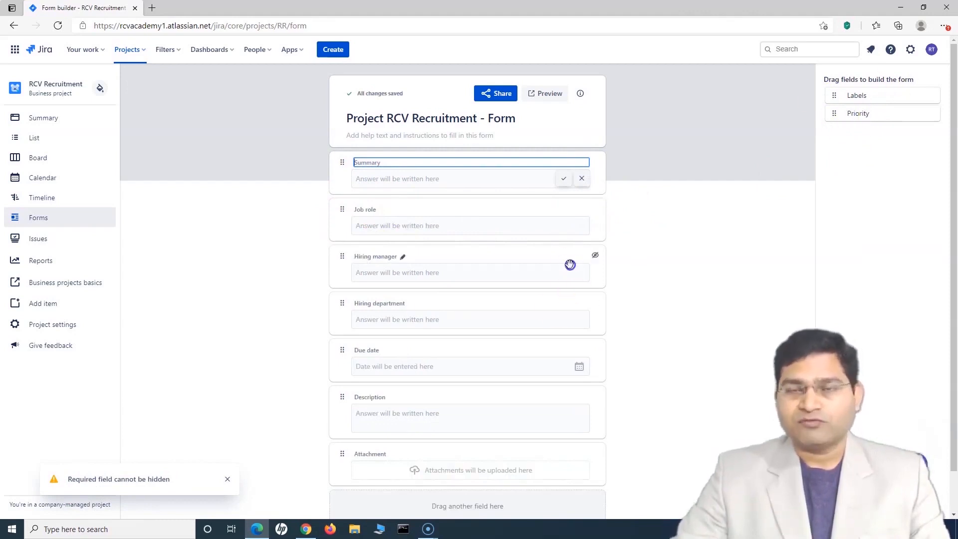
{"action": "left_click_drag", "start_coordinate": [863, 112], "coordinate": [360, 225]}
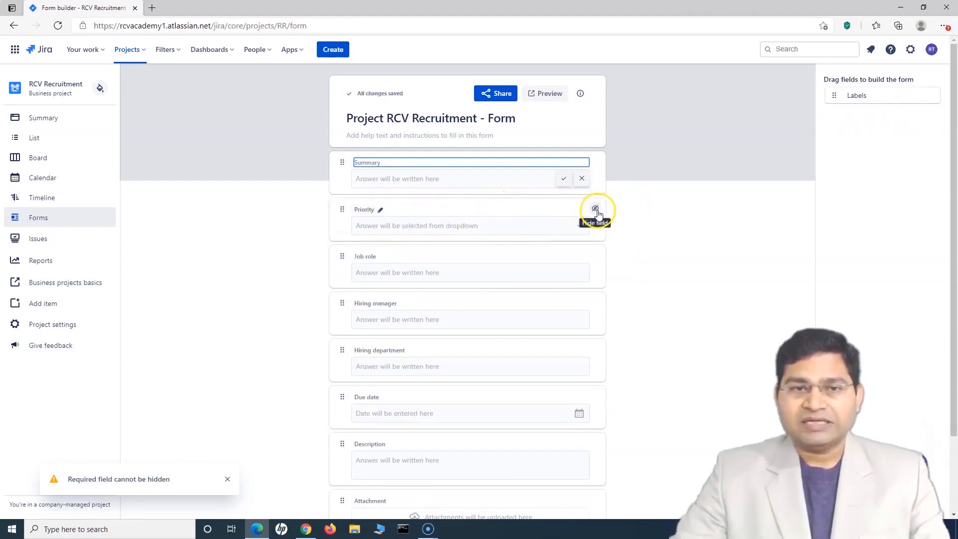
Move the Priority field below Job role in the form.
{"action": "left_click_drag", "start_coordinate": [343, 210], "coordinate": [377, 250]}
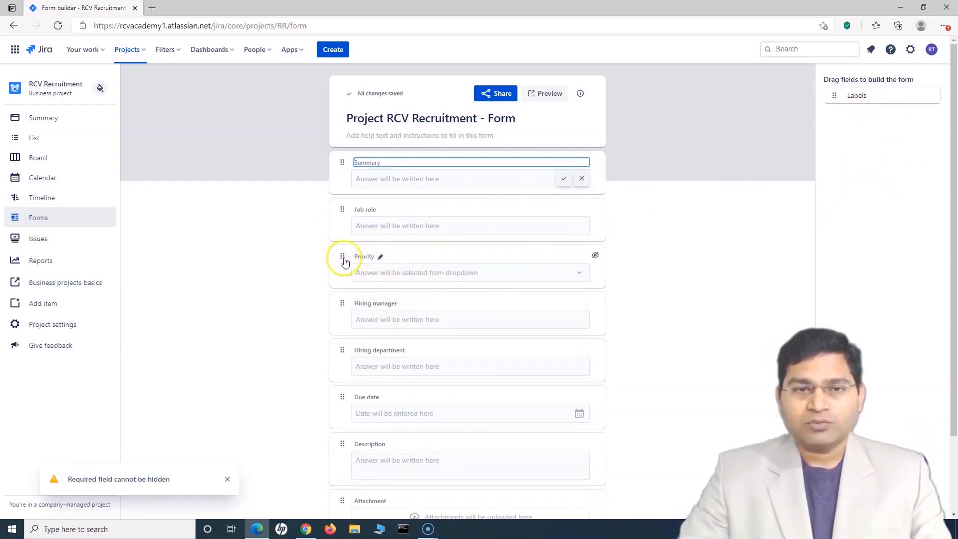
{"action": "mouse_move", "coordinate": [342, 256]}
{"action": "left_mouse_down"}
{"action": "mouse_move", "coordinate": [338, 338]}
{"action": "mouse_move", "coordinate": [337, 260]}
{"action": "left_mouse_up"}
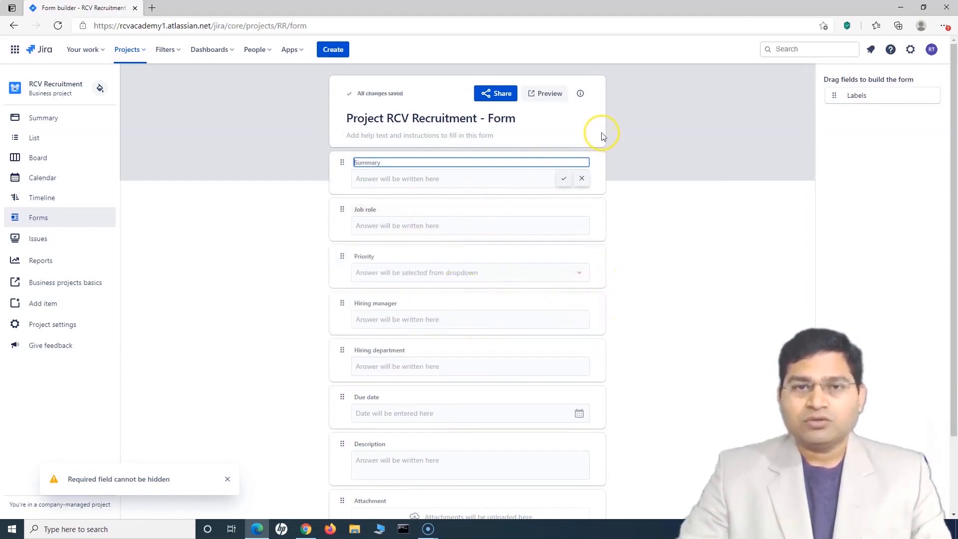
Preview the request form, examine the options of its Priority field, and return to the form builder.
{"action": "left_click", "coordinate": [545, 95]}
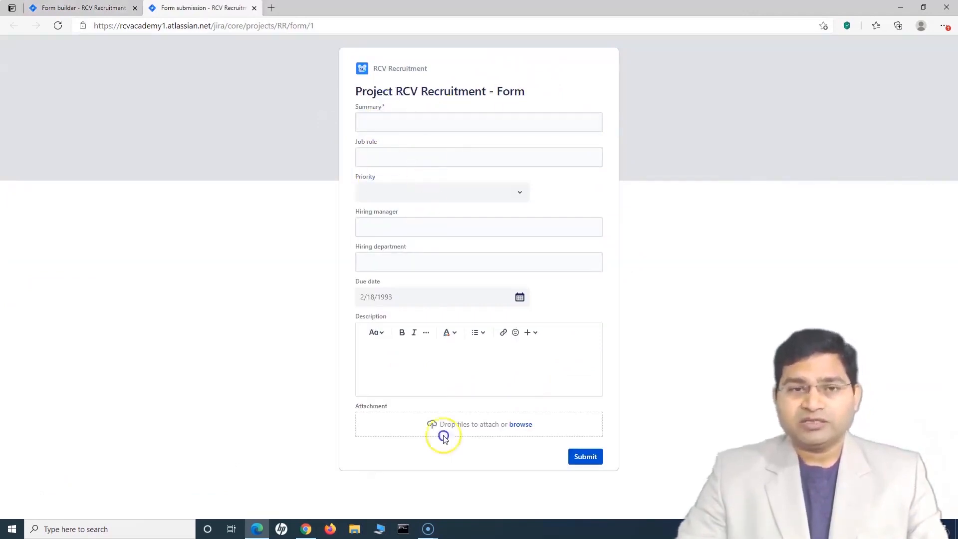
{"action": "left_click", "coordinate": [516, 199]}
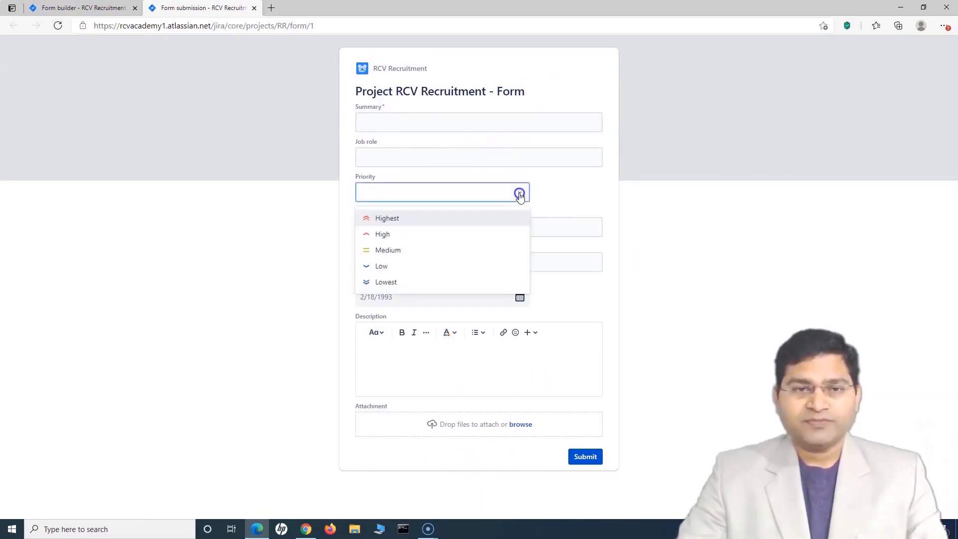
{"action": "left_click", "coordinate": [519, 192]}
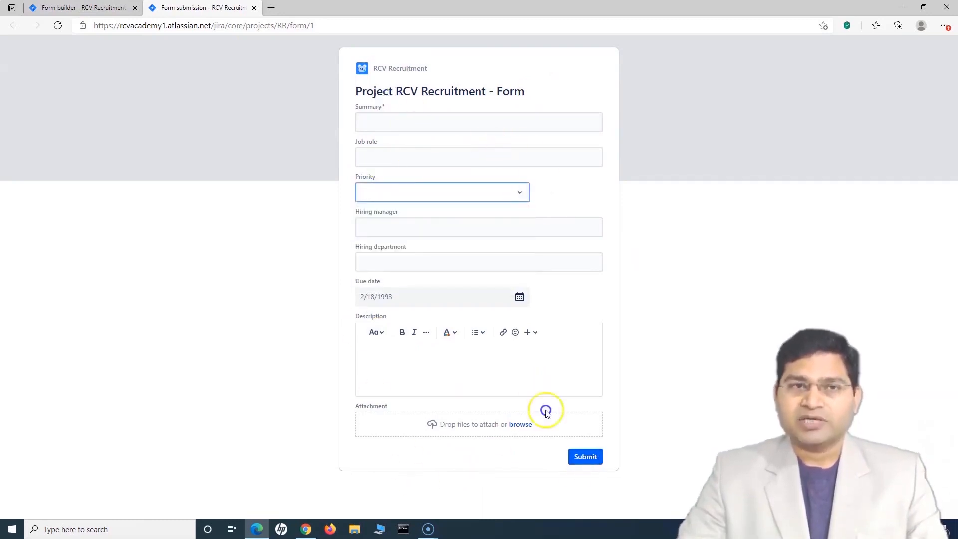
{"action": "left_click", "coordinate": [95, 8]}
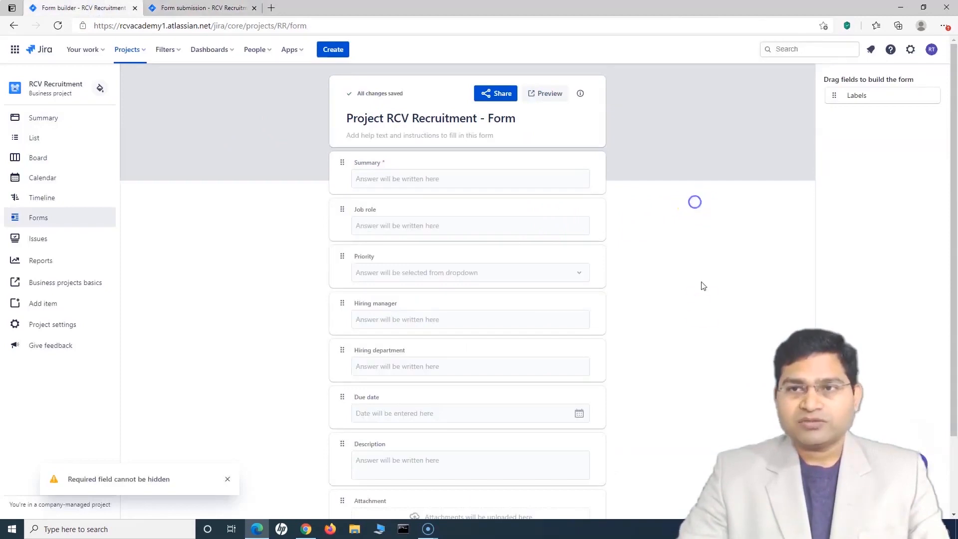
{"action": "scroll", "coordinate": [685, 362], "scroll_direction": "down", "scroll_amount": 2}
{"action": "scroll", "coordinate": [667, 381], "scroll_direction": "up", "scroll_amount": 2}
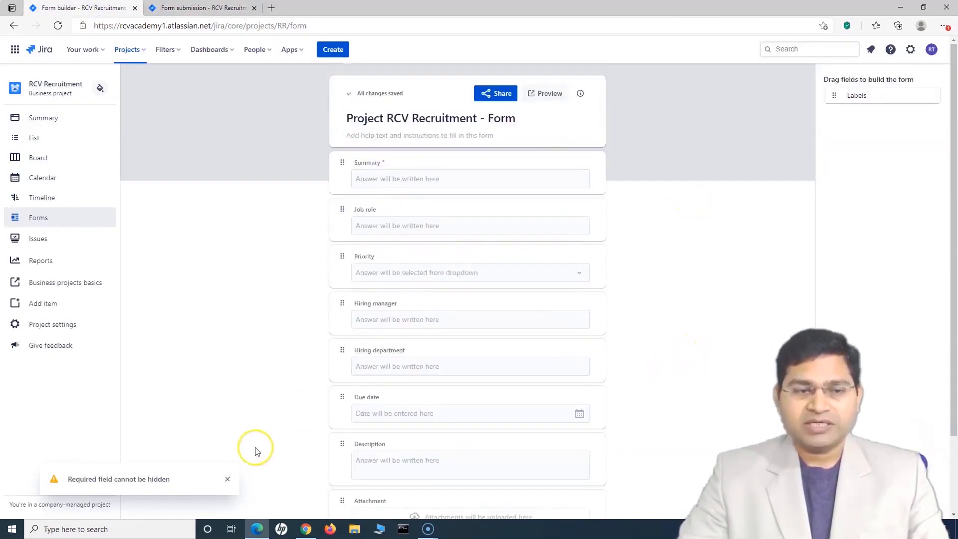
Open the form's sharing options and copy the form link.
{"action": "left_click", "coordinate": [497, 94]}
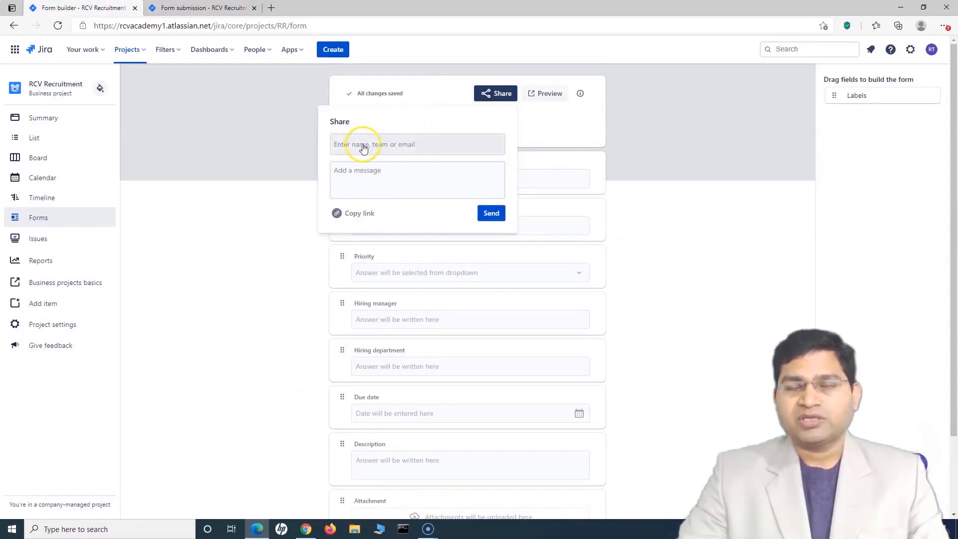
{"action": "left_click", "coordinate": [355, 216]}
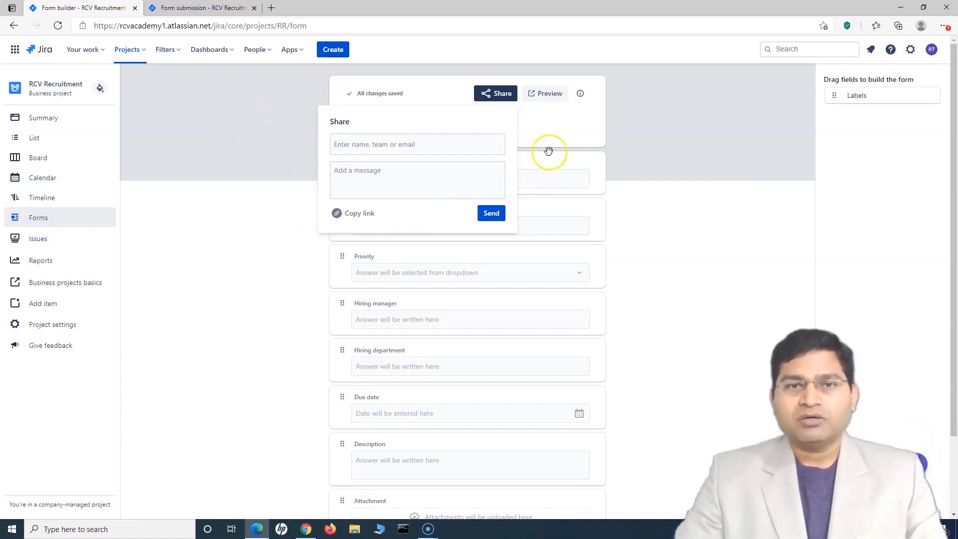
{"action": "left_click", "coordinate": [671, 119]}
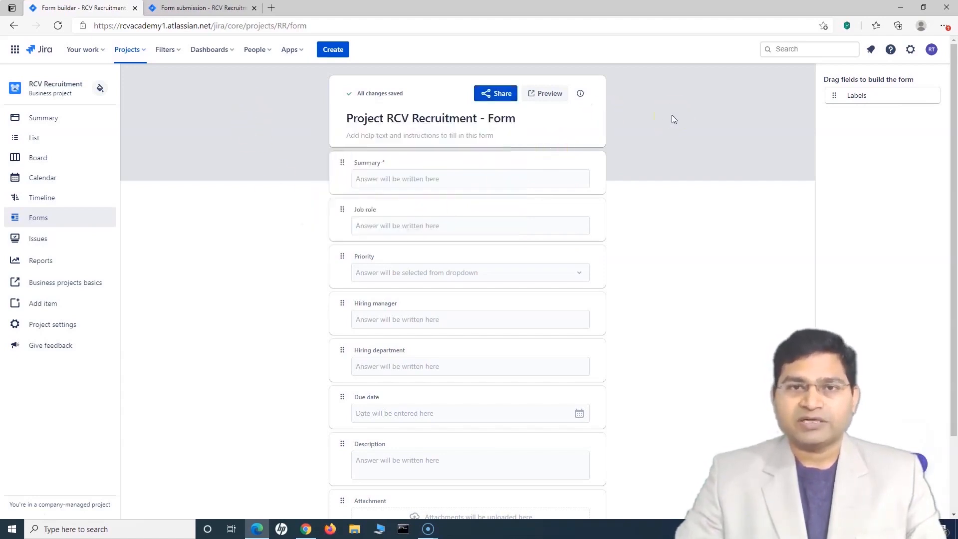
{"action": "left_click", "coordinate": [495, 95]}
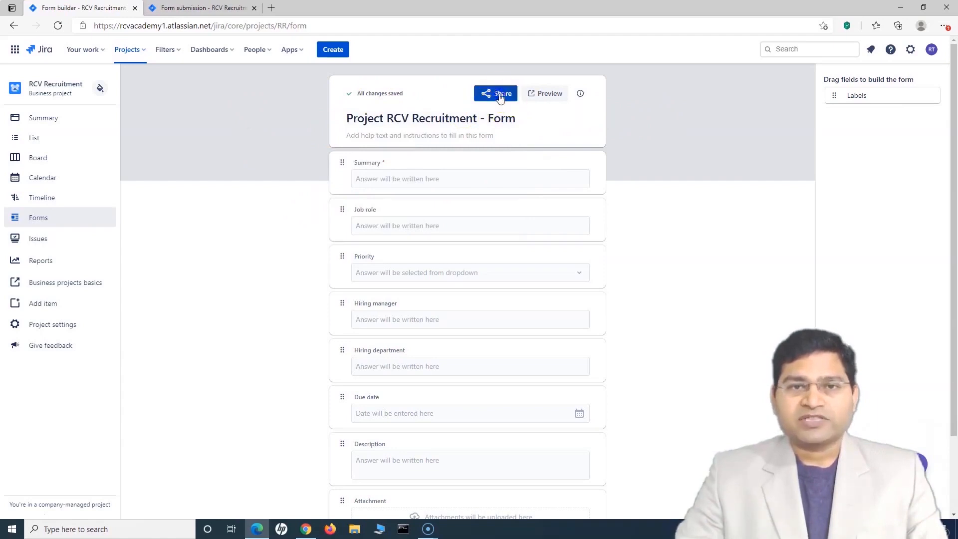
{"action": "left_click", "coordinate": [355, 215]}
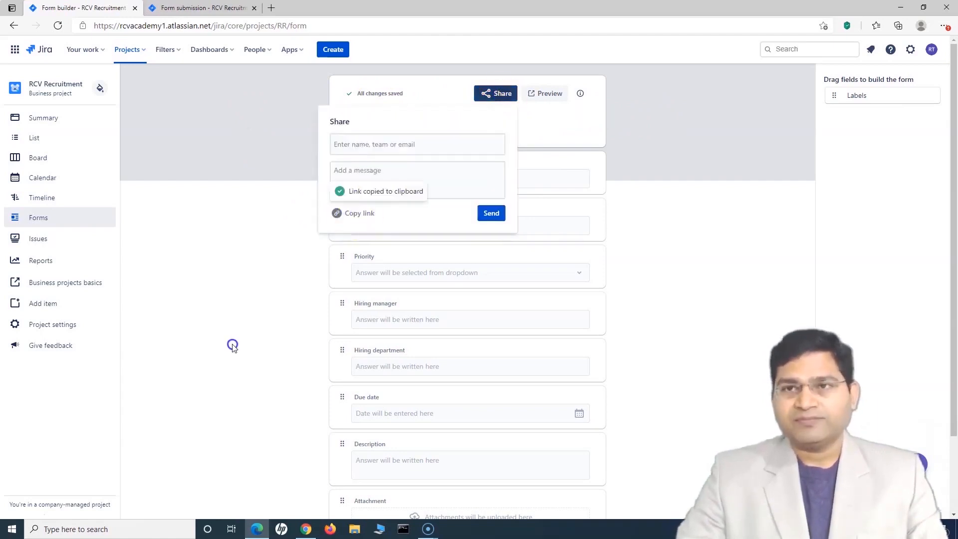
Open the copied form link in a new InPrivate window to check whether it requires a login.
{"action": "left_click", "coordinate": [945, 25]}
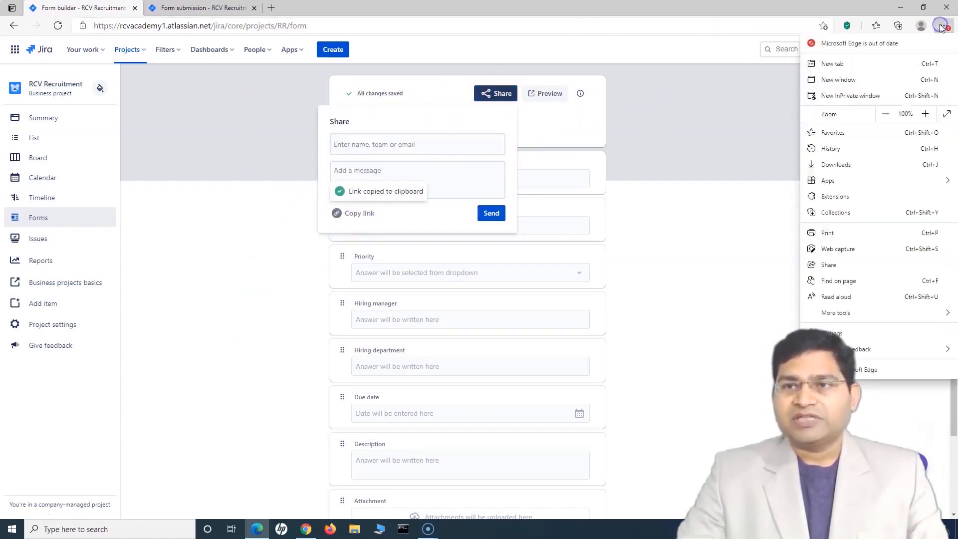
{"action": "left_click", "coordinate": [849, 97]}
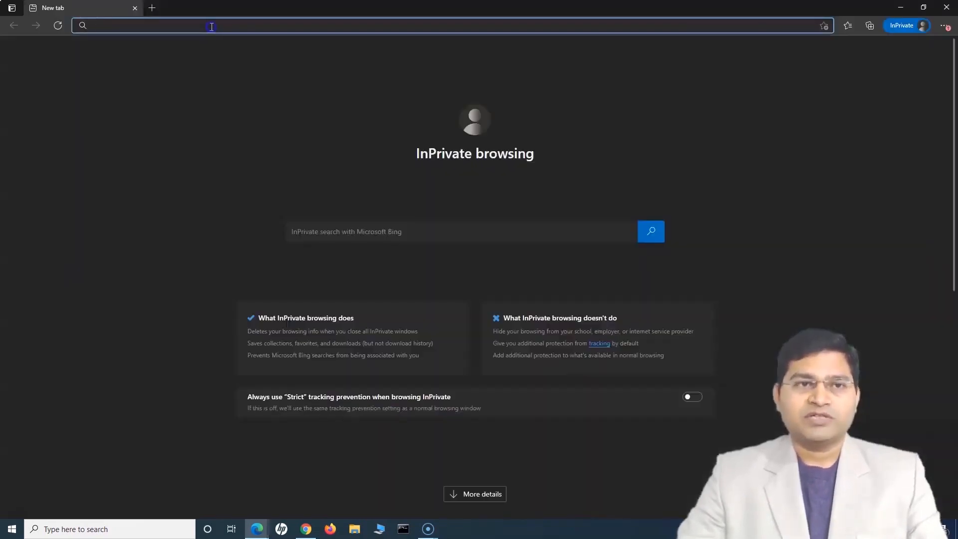
{"action": "key", "text": "ctrl+v"}
{"action": "key", "text": "Return"}
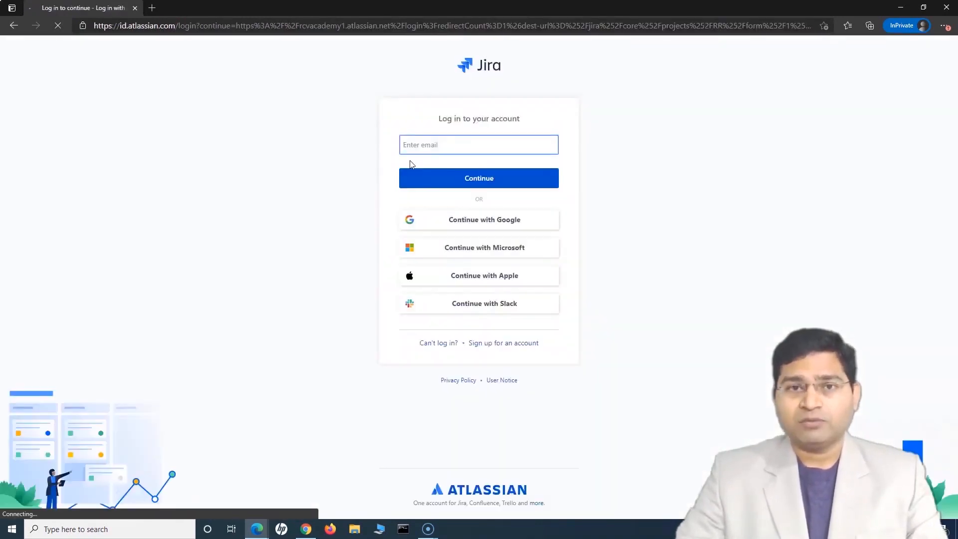
{"action": "left_click", "coordinate": [443, 152]}
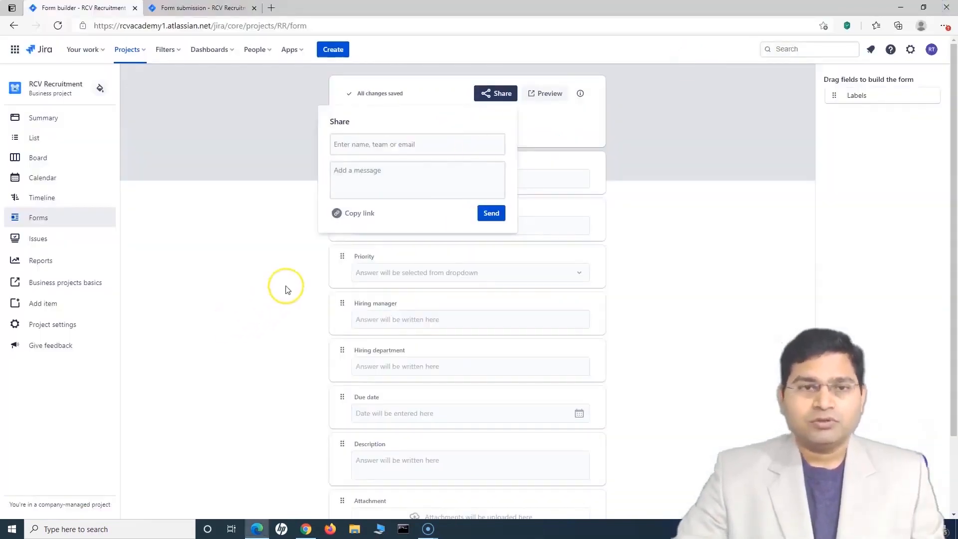
Copy the form link again and open it in a new tab of the signed-in browser window.
{"action": "left_click", "coordinate": [338, 214]}
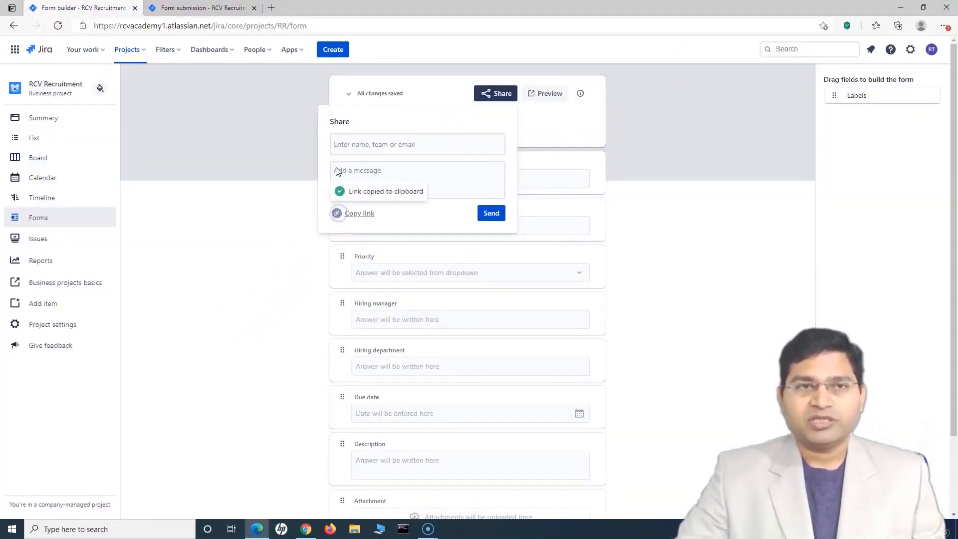
{"action": "left_click", "coordinate": [272, 10]}
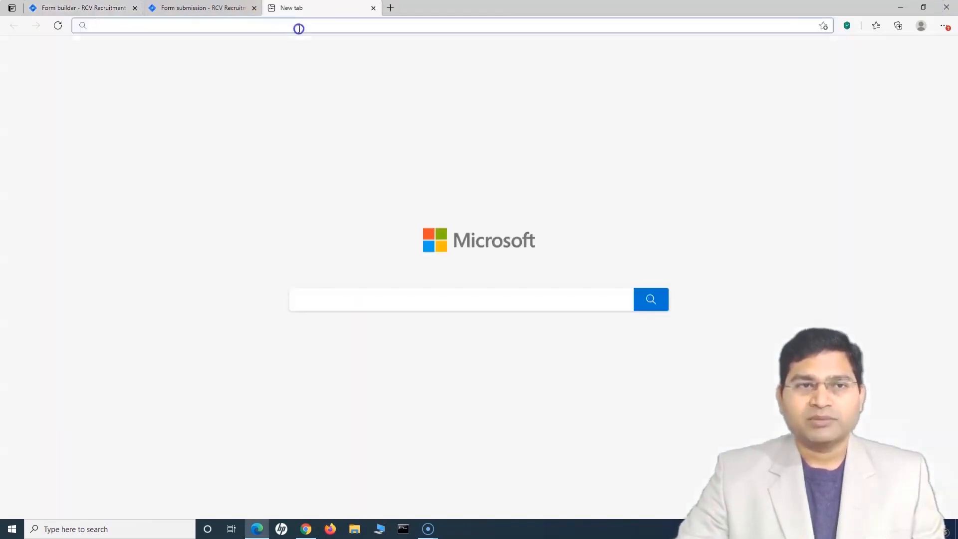
{"action": "key", "text": "ctrl+v"}
{"action": "key", "text": "Return"}
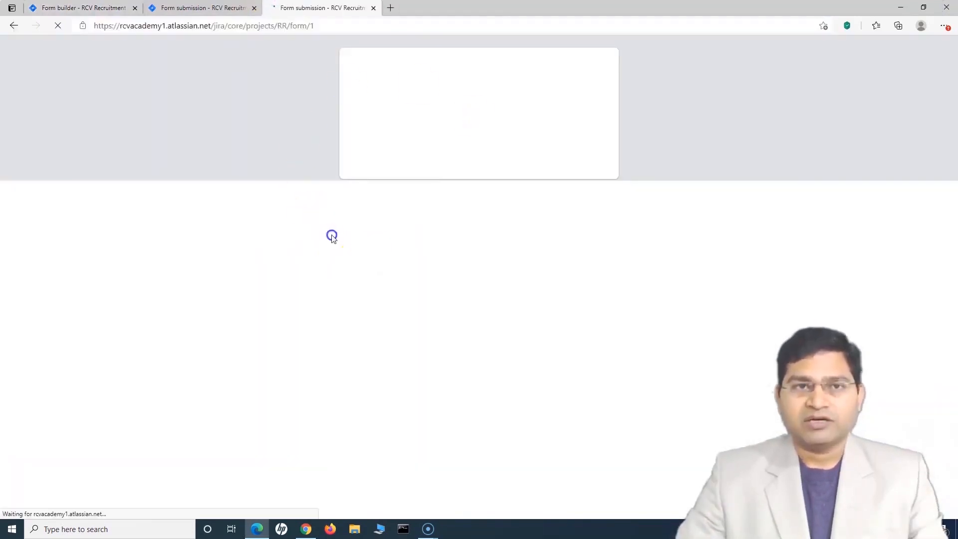
Fill in the form with summary "Sample Recruitment request from form", job role Test Director and priority Highest.
{"action": "left_click", "coordinate": [383, 122]}
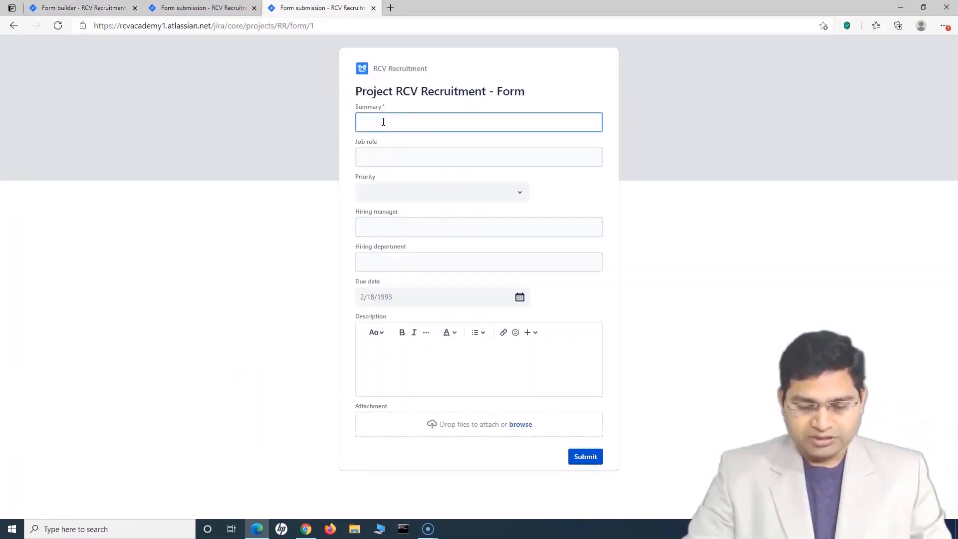
{"action": "type", "text": "Sample Recruitment request from form"}
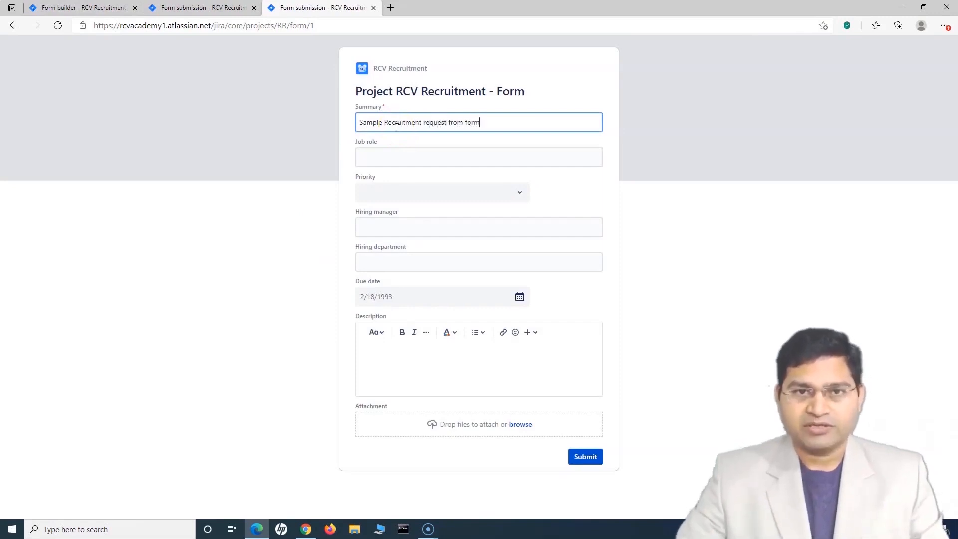
{"action": "left_click", "coordinate": [451, 158]}
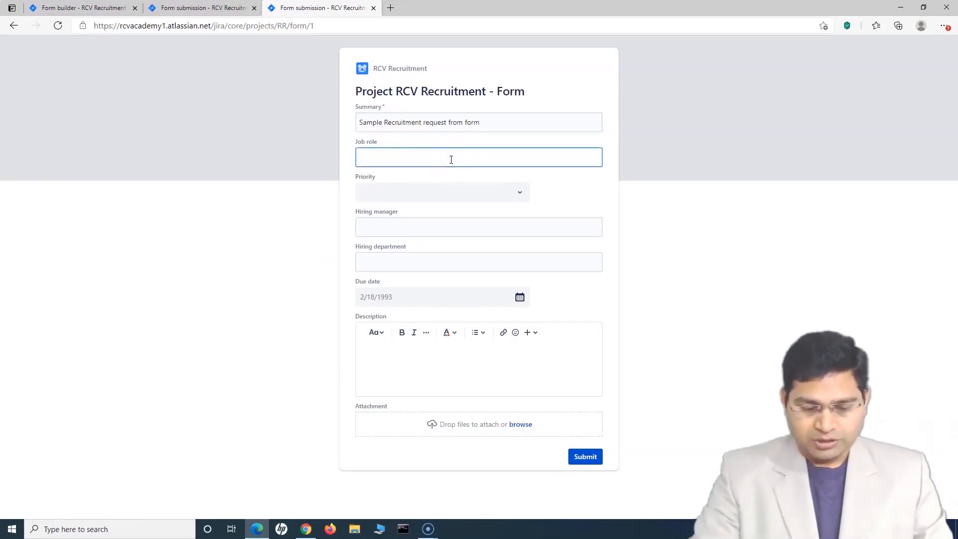
{"action": "left_click", "coordinate": [439, 192]}
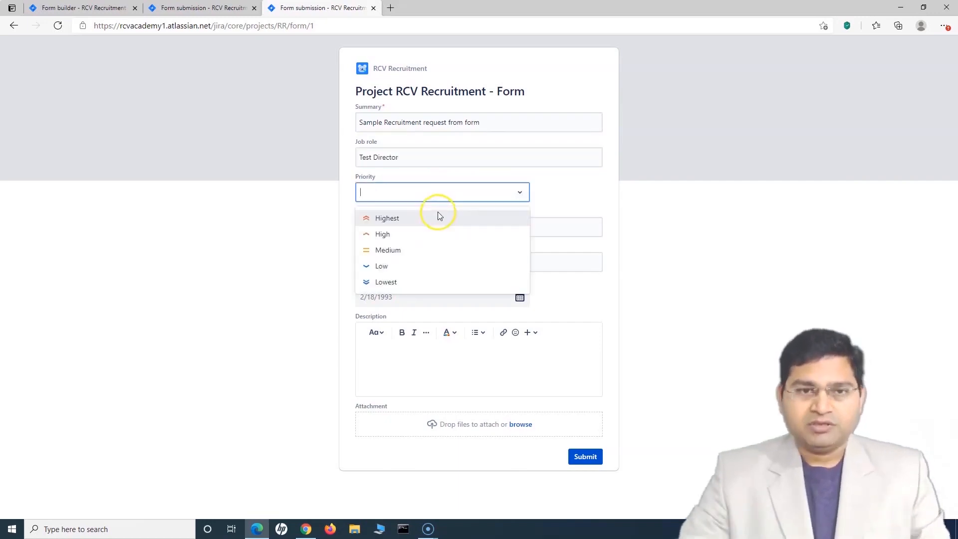
{"action": "left_click", "coordinate": [430, 217]}
Enter the hiring manager's name, hiring department Testing and due date 8/26/2021, leave the description empty, and submit the form.
{"action": "left_click", "coordinate": [397, 226]}
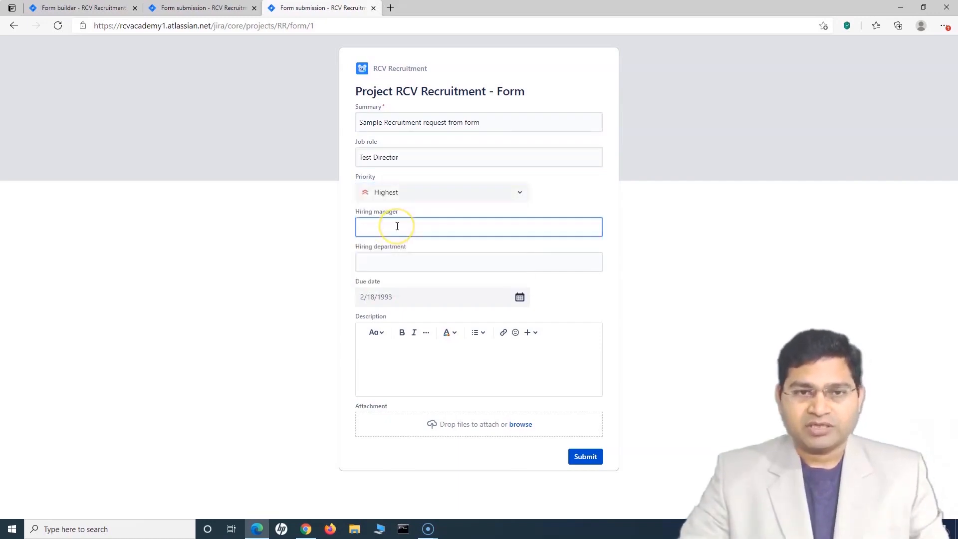
{"action": "left_click", "coordinate": [426, 264]}
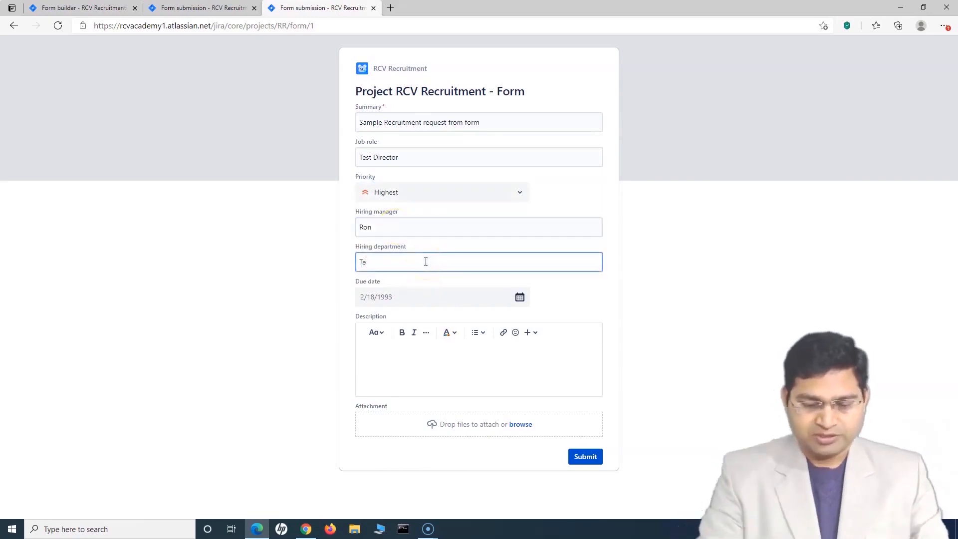
{"action": "left_click", "coordinate": [520, 297]}
{"action": "left_click", "coordinate": [456, 425]}
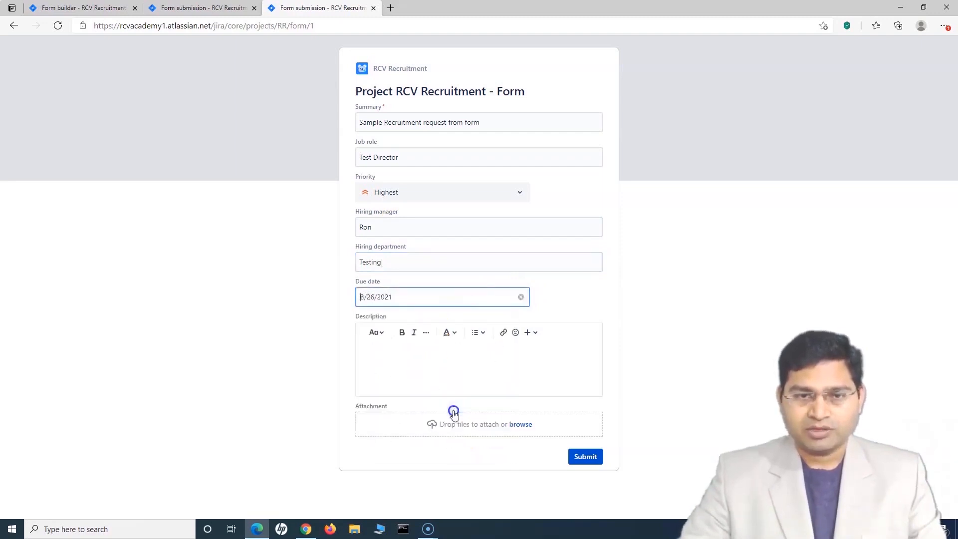
{"action": "left_click", "coordinate": [403, 359]}
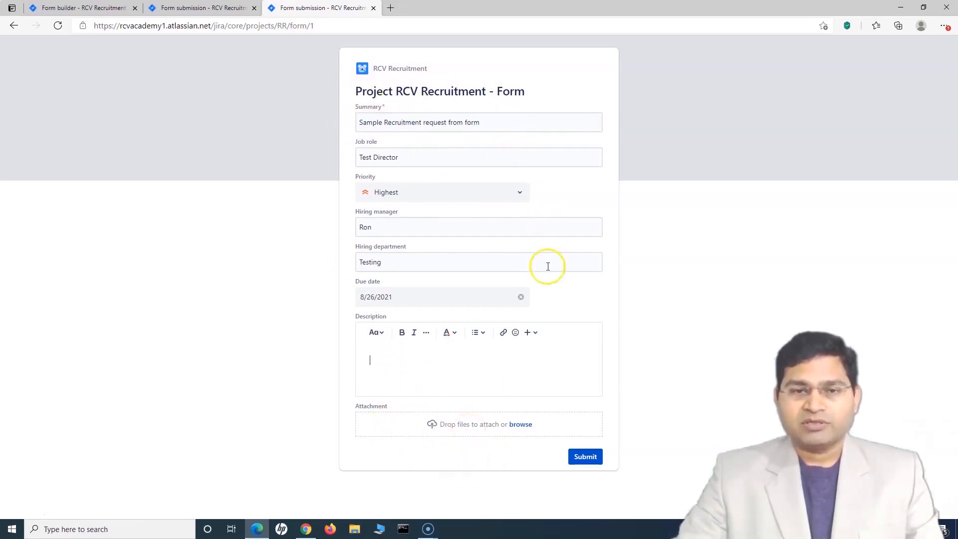
{"action": "left_click", "coordinate": [586, 456]}
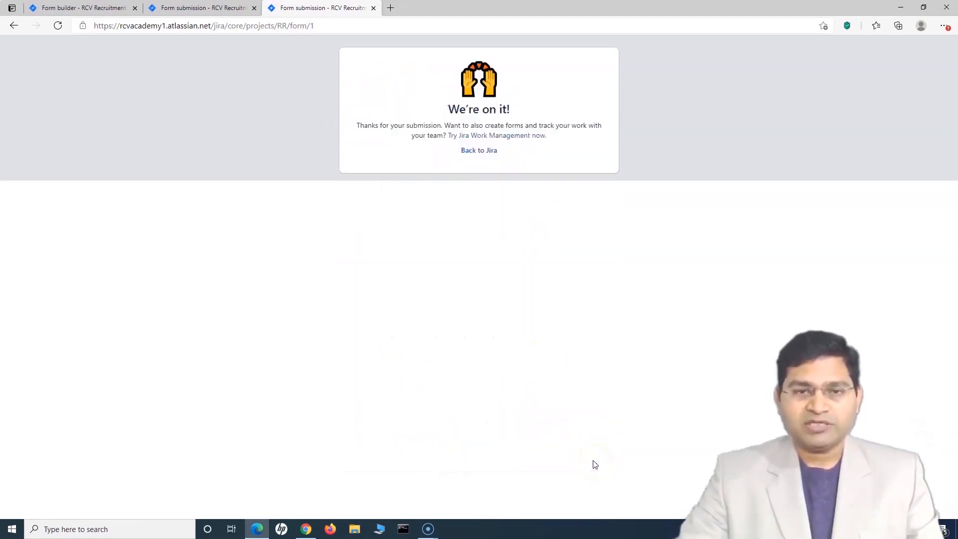
Read the form's submission message and open the RCV Recruitment project's list view.
{"action": "left_click_drag", "start_coordinate": [408, 126], "coordinate": [571, 130]}
{"action": "left_click", "coordinate": [560, 145]}
{"action": "left_click", "coordinate": [204, 8]}
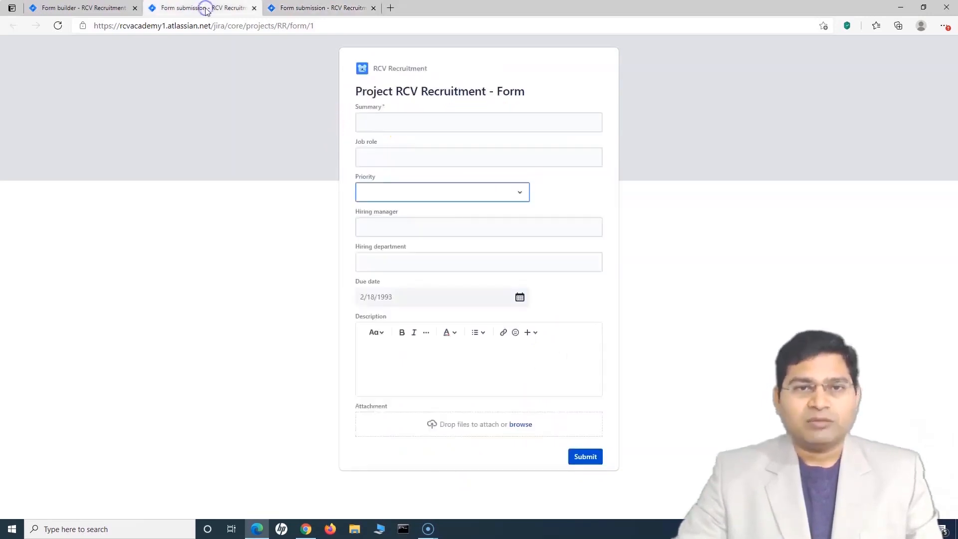
{"action": "left_click", "coordinate": [102, 8]}
{"action": "left_click", "coordinate": [54, 139]}
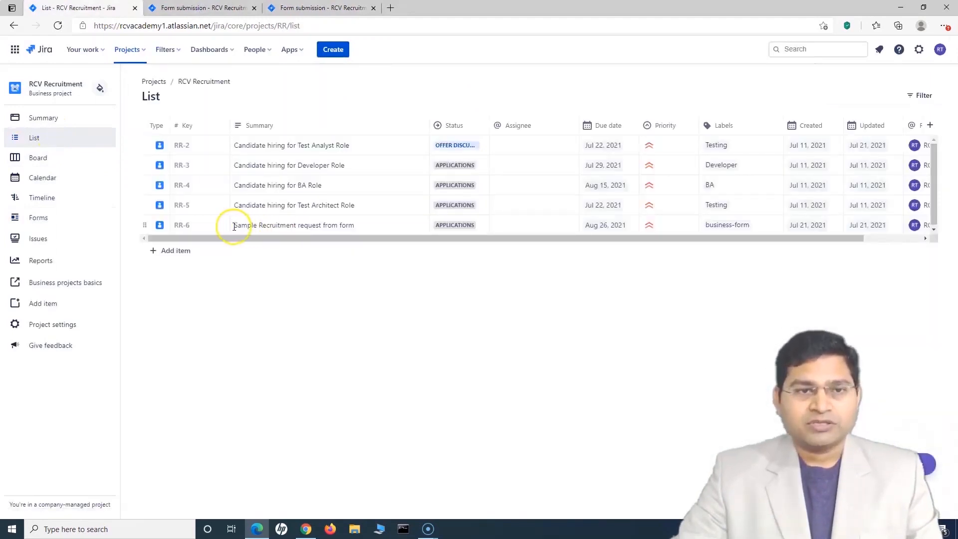
Examine the "Sample Recruitment request from form" item in the list, view its issue details, and close them.
{"action": "left_click_drag", "start_coordinate": [234, 224], "coordinate": [346, 224]}
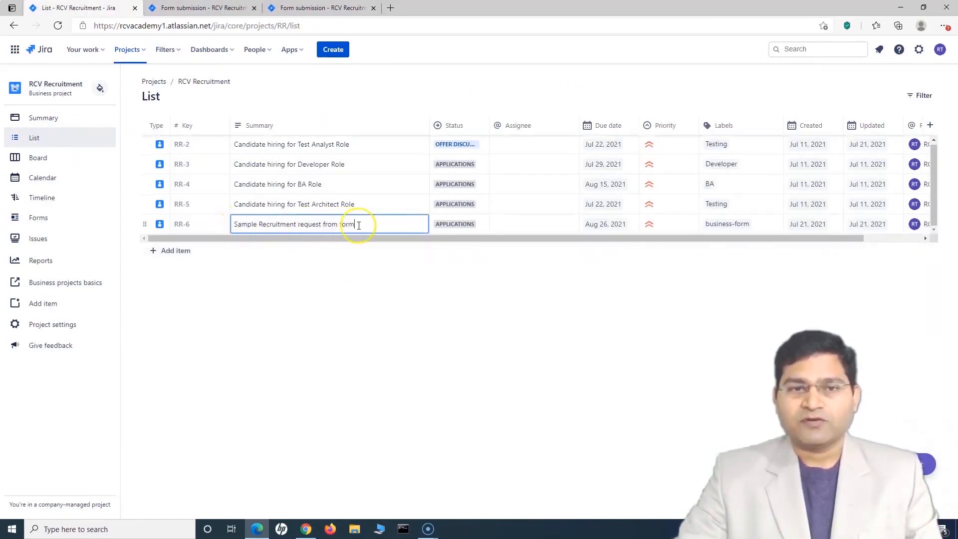
{"action": "left_click", "coordinate": [397, 275]}
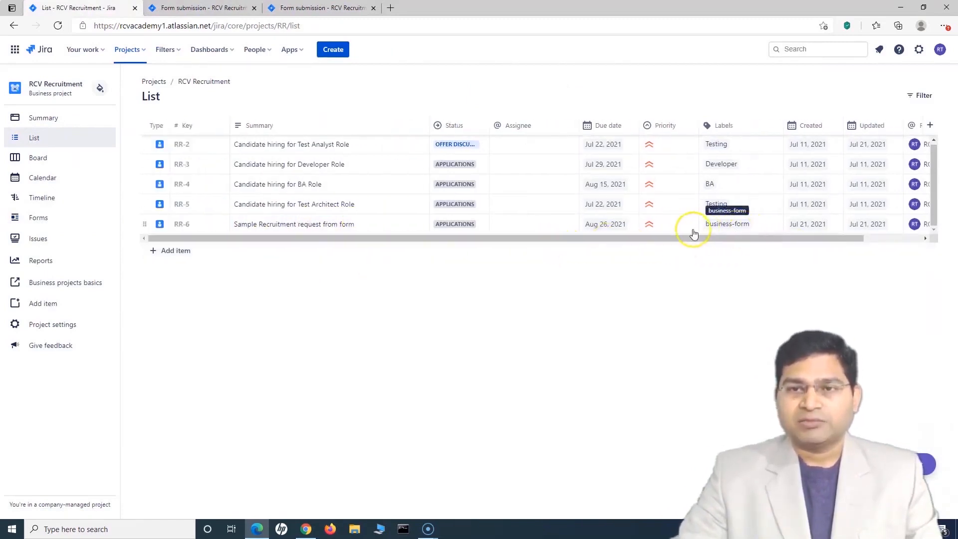
{"action": "left_click", "coordinate": [182, 225]}
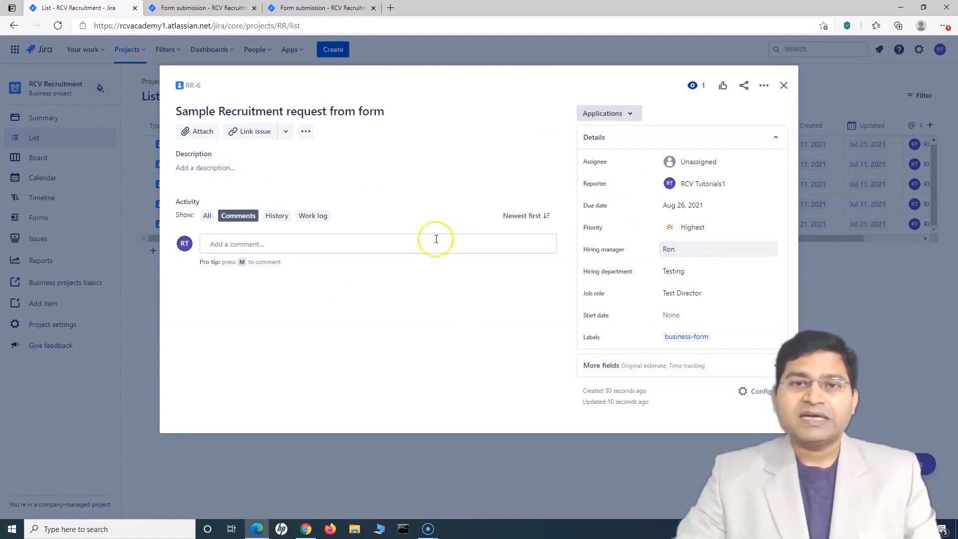
{"action": "left_click", "coordinate": [784, 86]}
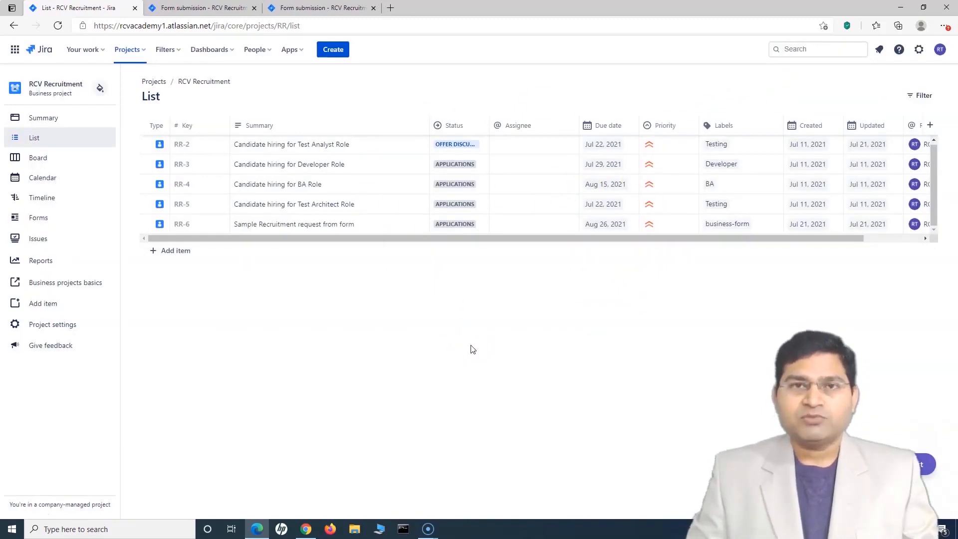
{"action": "left_click", "coordinate": [454, 333]}
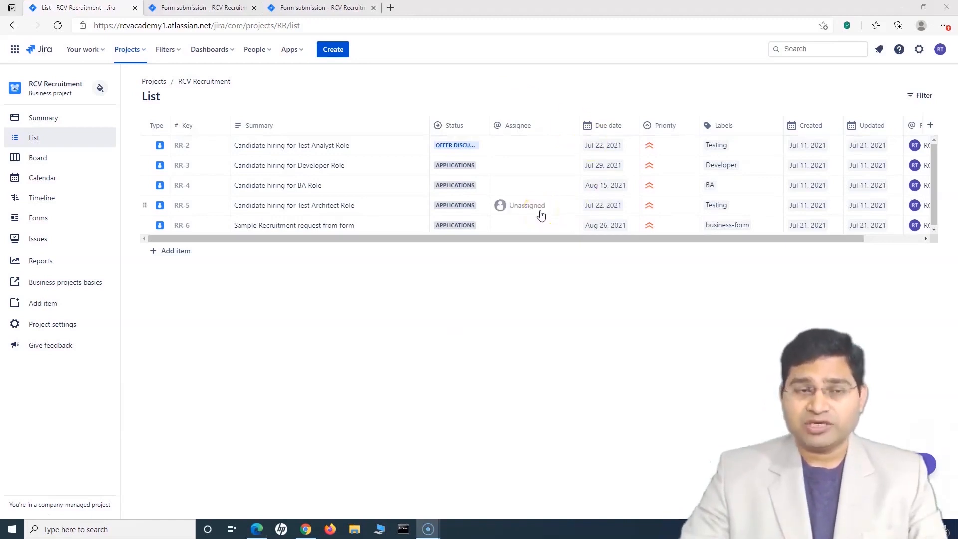
Log out of the current Atlassian account from the RCV Recruitment project and log in to Jira with another account.
{"action": "left_click", "coordinate": [65, 224]}
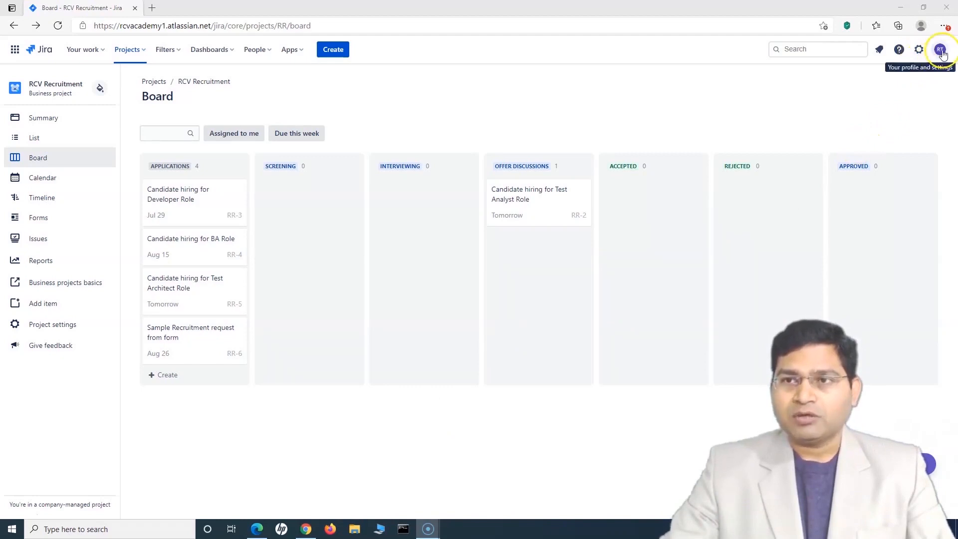
{"action": "left_click", "coordinate": [941, 51]}
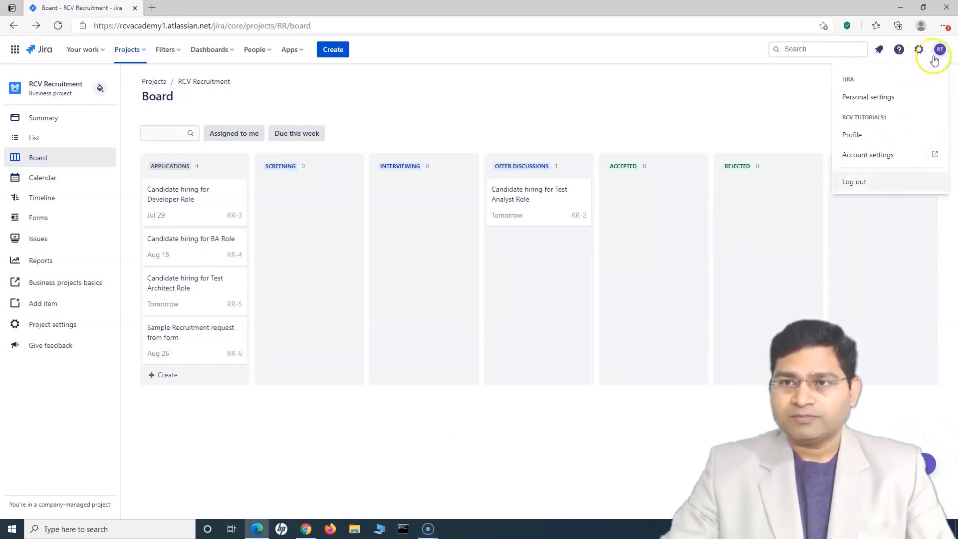
{"action": "left_click", "coordinate": [874, 183]}
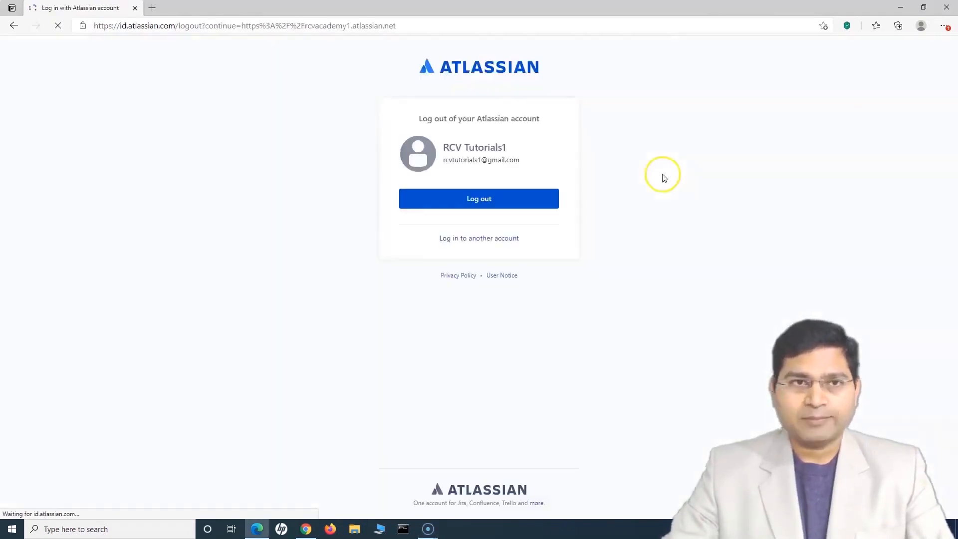
{"action": "left_click", "coordinate": [501, 241]}
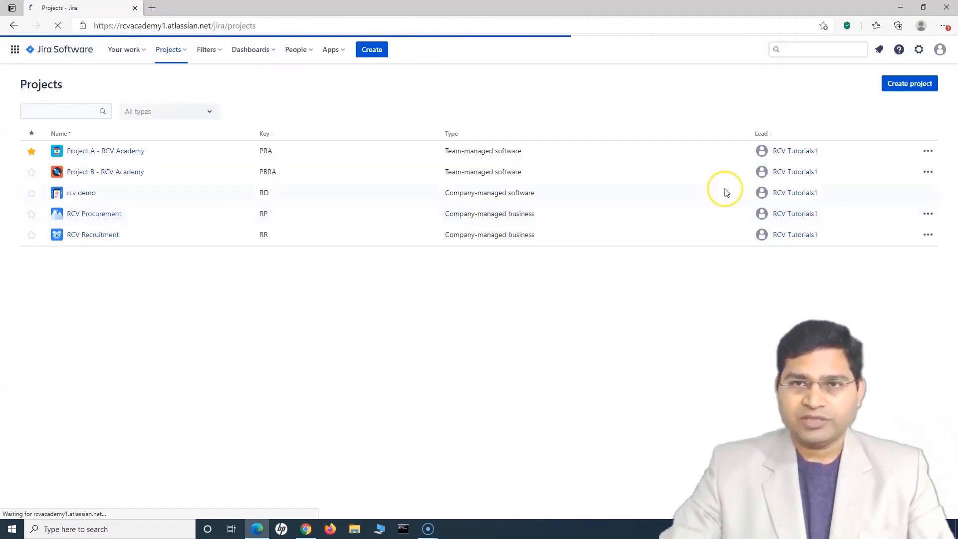
Check which settings this account can access, including the RCV Recruitment project's settings.
{"action": "left_click", "coordinate": [920, 53]}
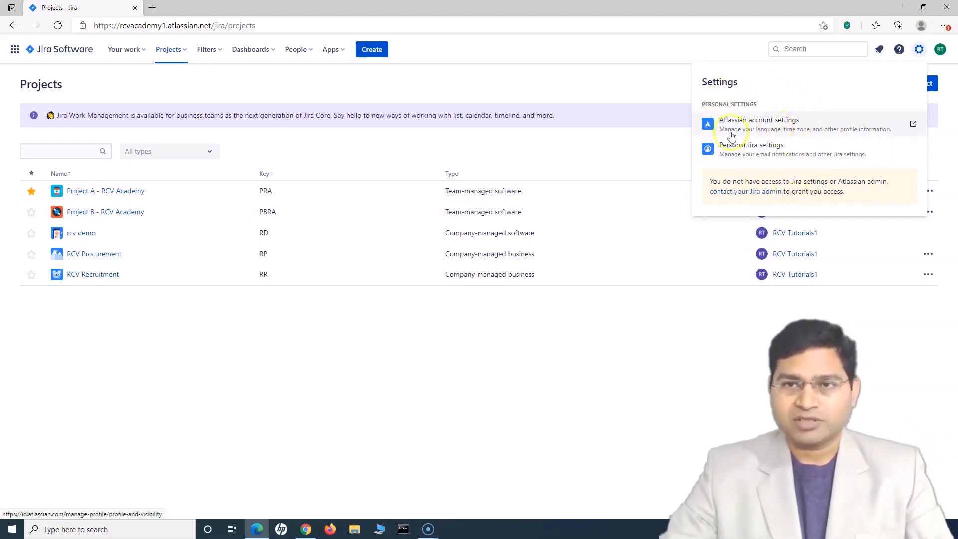
{"action": "left_click", "coordinate": [100, 278]}
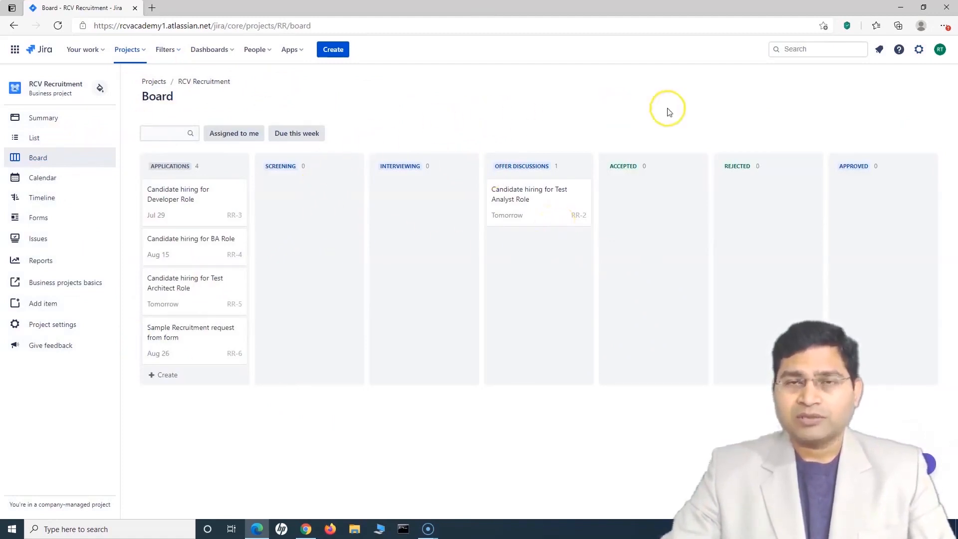
{"action": "left_click", "coordinate": [613, 164]}
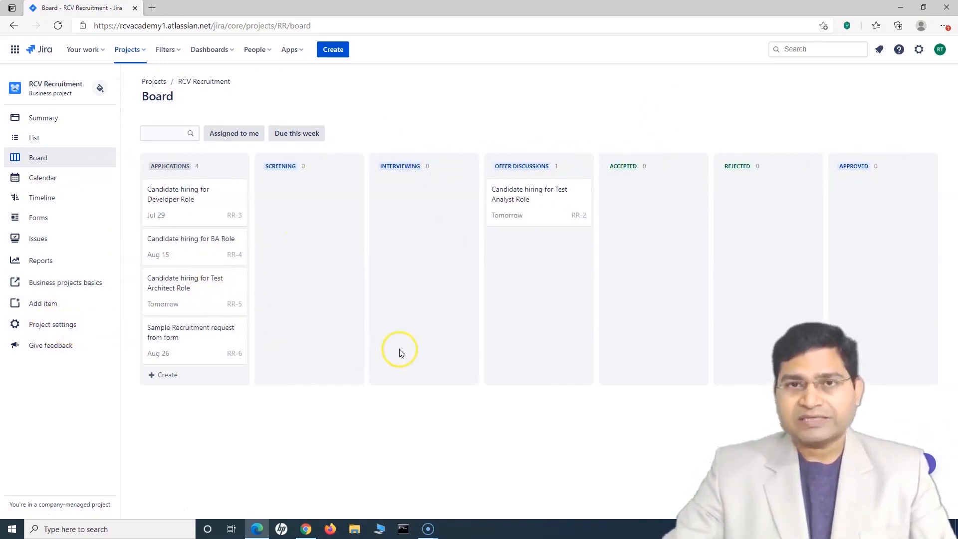
{"action": "left_click", "coordinate": [59, 331]}
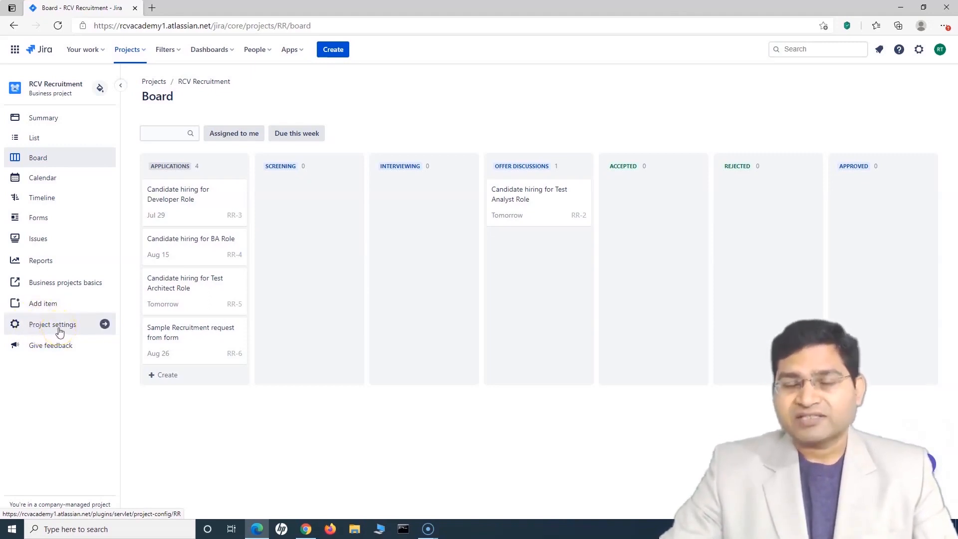
{"action": "left_click", "coordinate": [53, 333]}
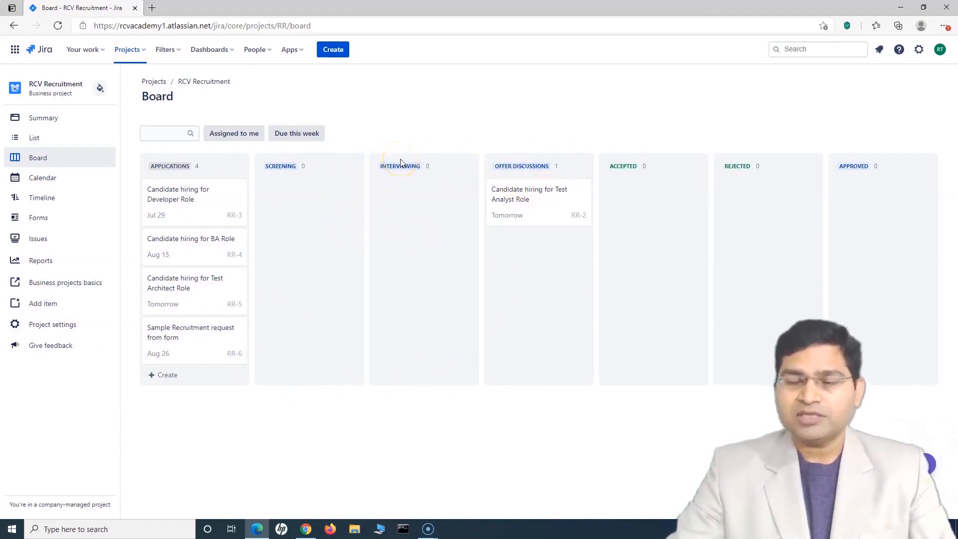
Add an item named "Work item" to the RCV Recruitment project's list.
{"action": "left_click", "coordinate": [44, 140]}
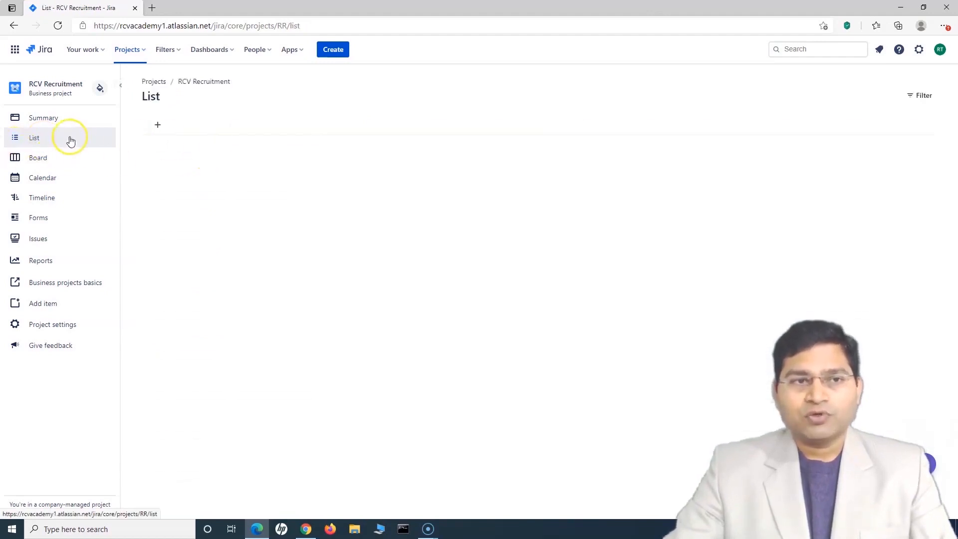
{"action": "left_click_drag", "start_coordinate": [333, 238], "coordinate": [193, 252]}
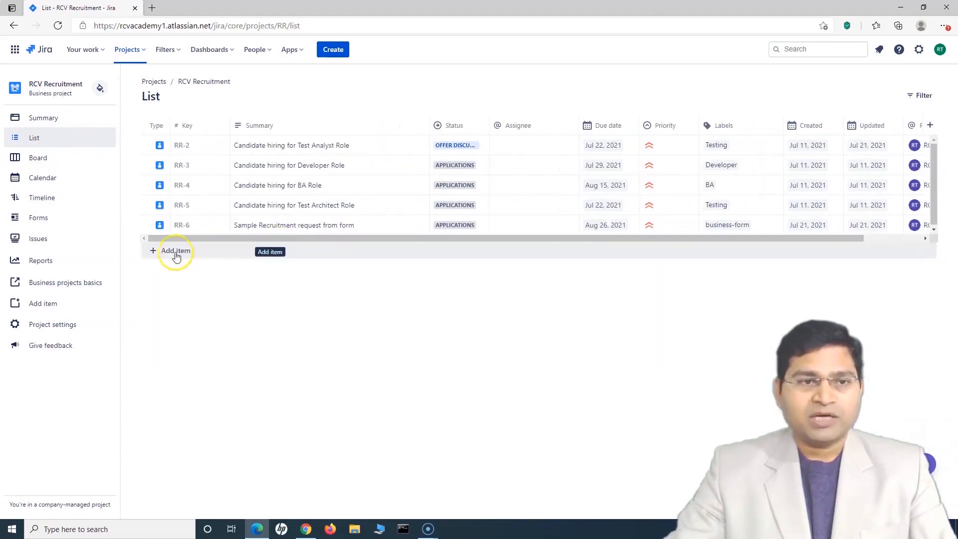
{"action": "left_click", "coordinate": [173, 253]}
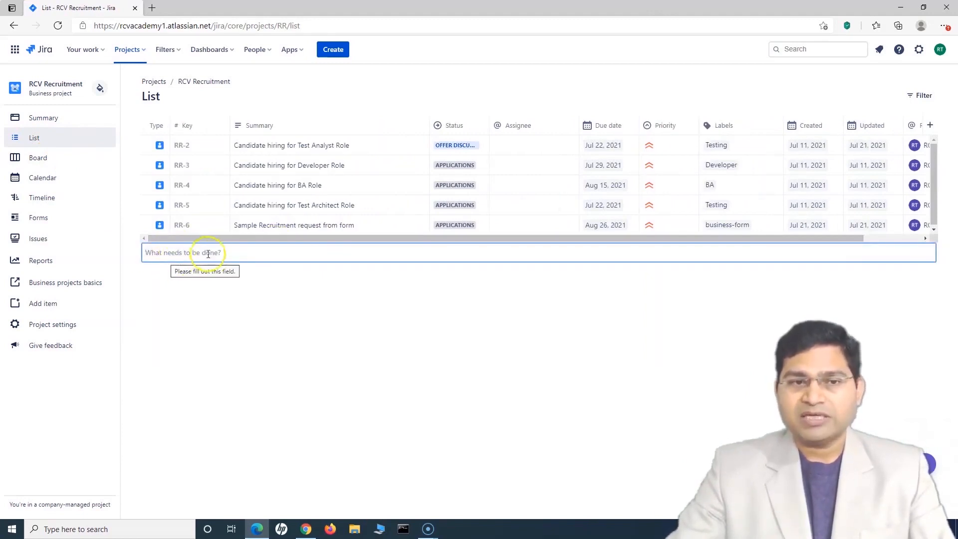
{"action": "type", "text": "Work item"}
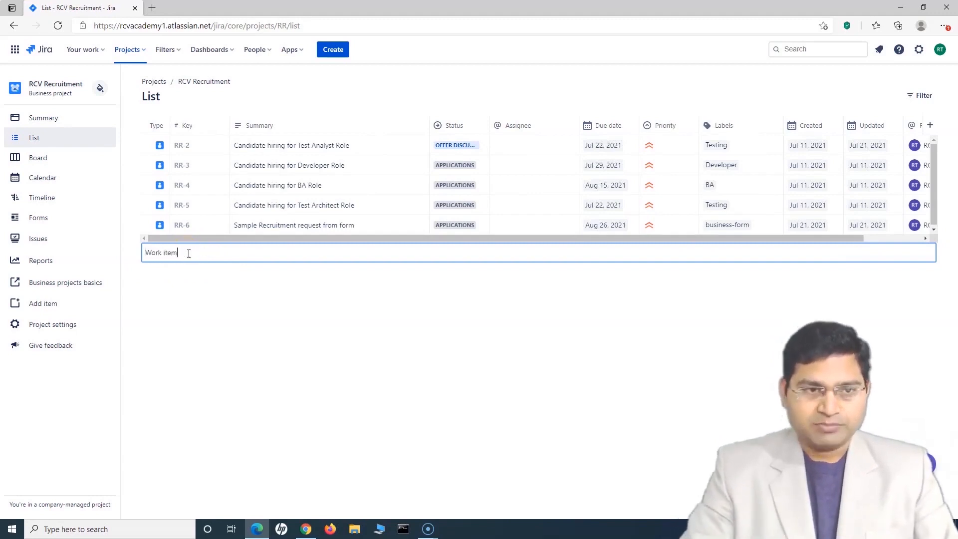
{"action": "key", "text": "Return"}
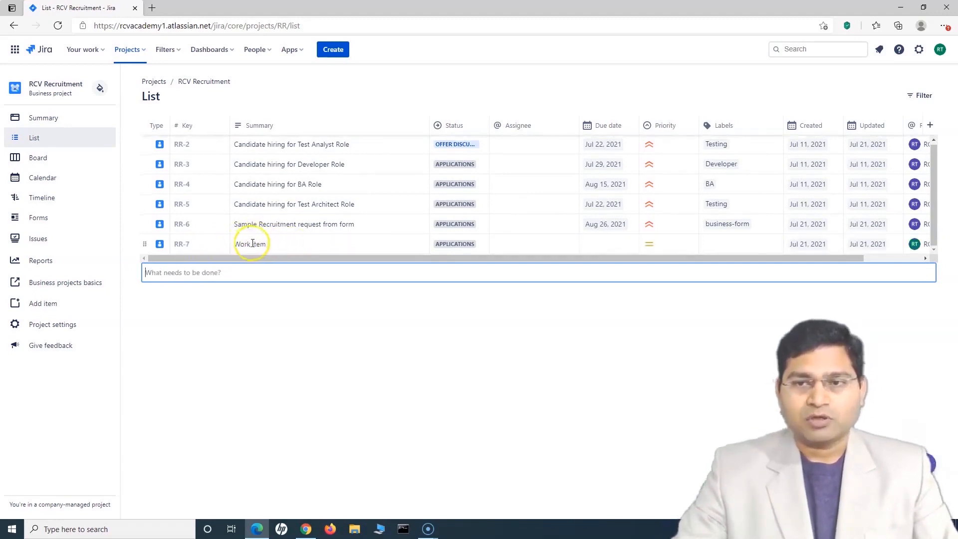
Compare the reporter of the new "Work item" with the reporter of "Sample Recruitment request from form" in the list.
{"action": "left_click_drag", "start_coordinate": [651, 258], "coordinate": [753, 265]}
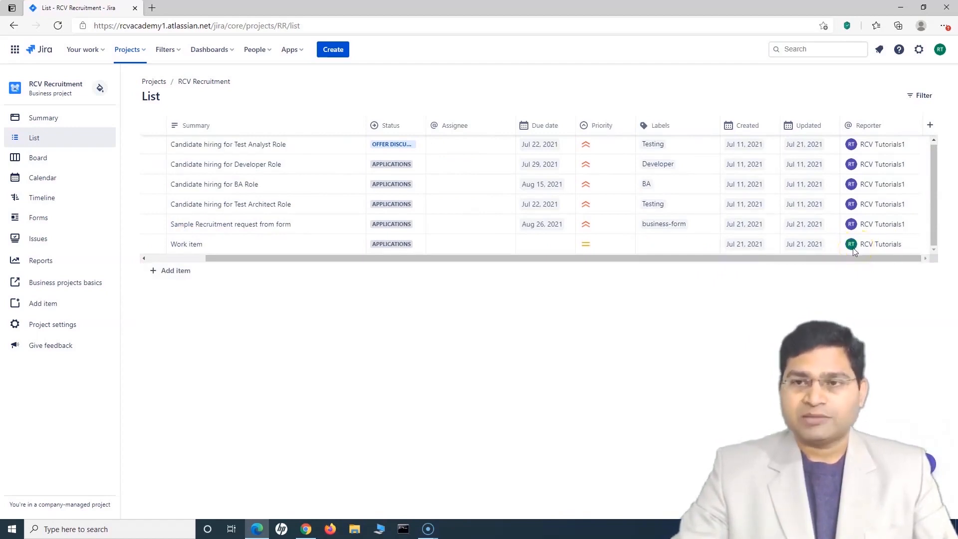
{"action": "left_click", "coordinate": [857, 225]}
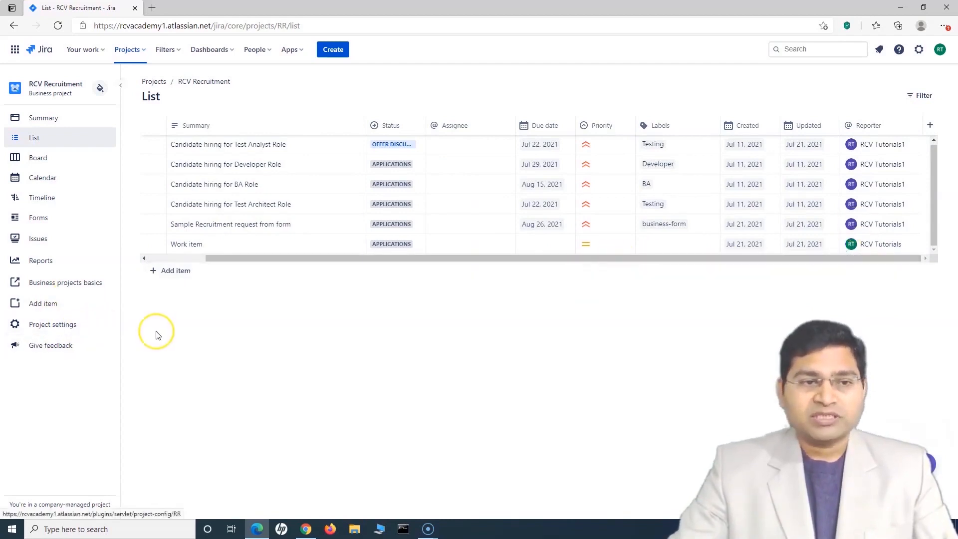
{"action": "left_click_drag", "start_coordinate": [380, 259], "coordinate": [263, 262]}
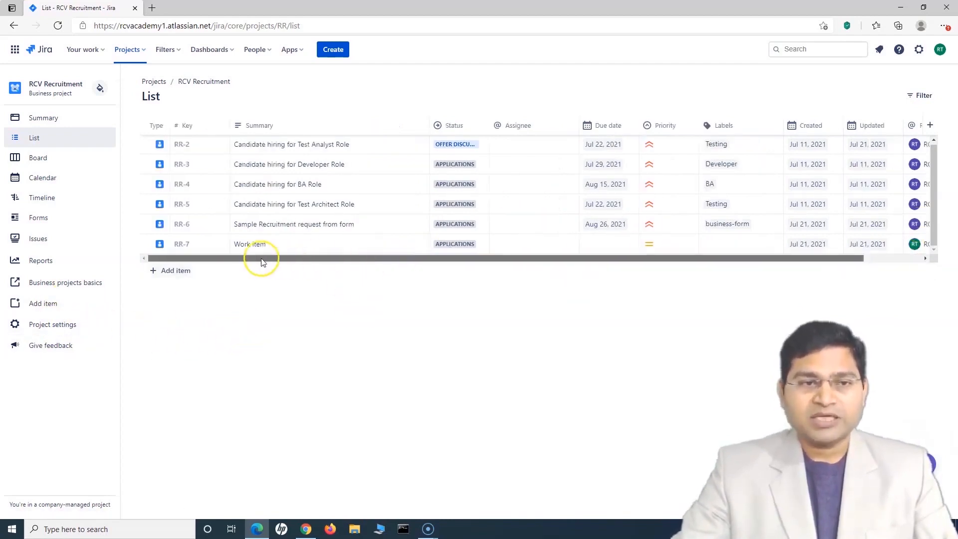
Review the project's board, calendar and list views under this account, ending on the board.
{"action": "left_click", "coordinate": [45, 162]}
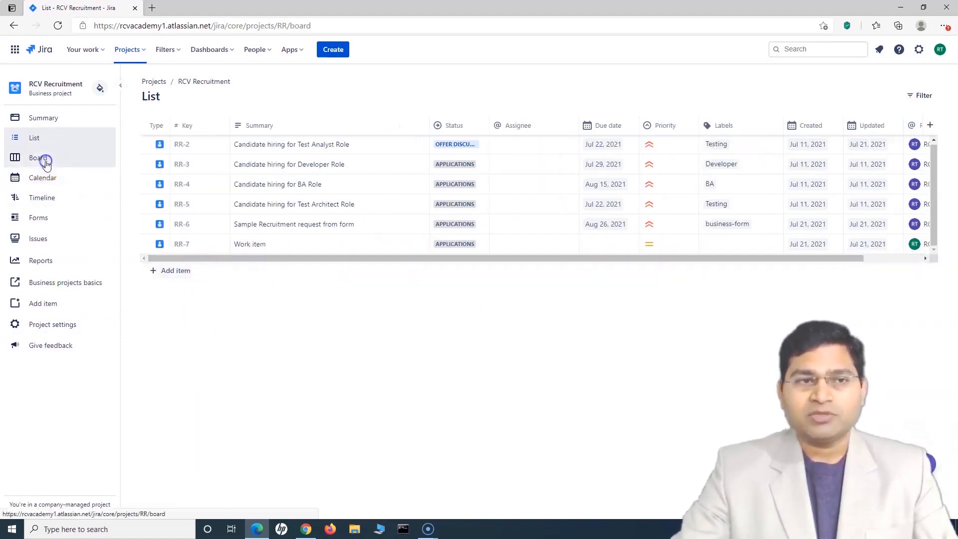
{"action": "left_click_drag", "start_coordinate": [181, 199], "coordinate": [215, 210]}
{"action": "left_click", "coordinate": [43, 183]}
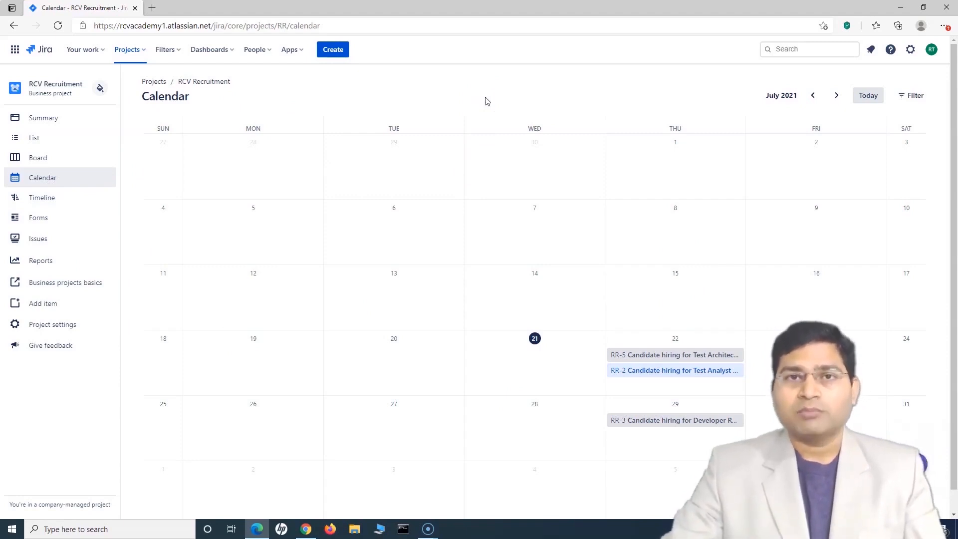
{"action": "left_click", "coordinate": [57, 142]}
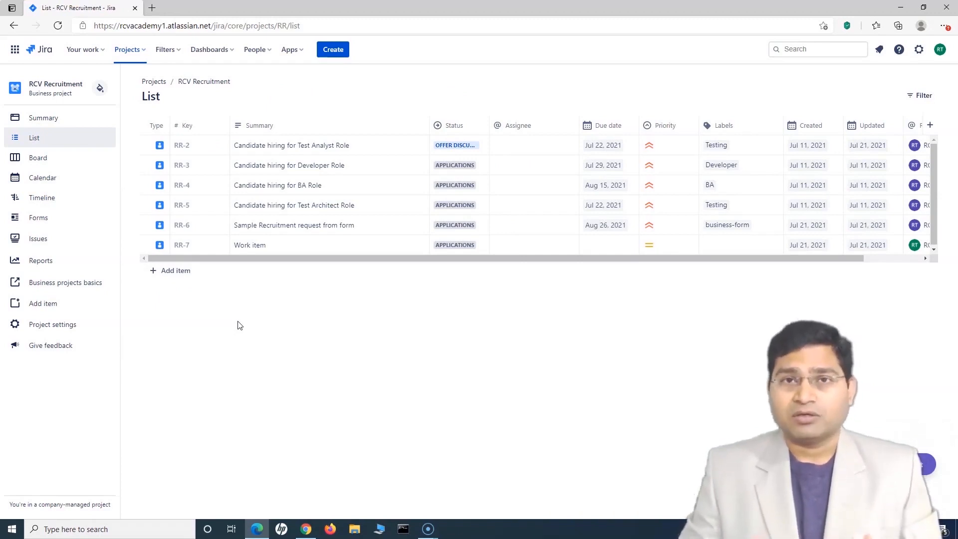
{"action": "left_click", "coordinate": [243, 325]}
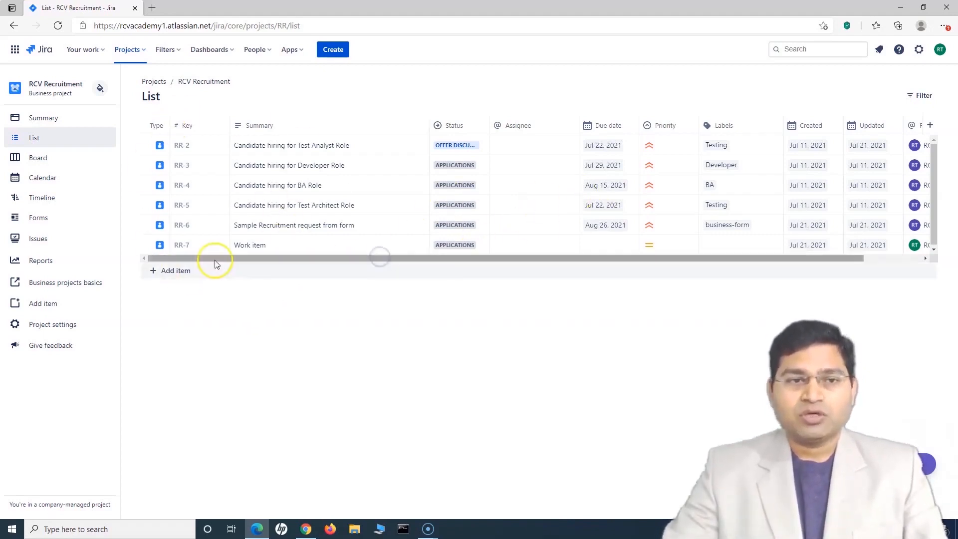
{"action": "left_click", "coordinate": [59, 167]}
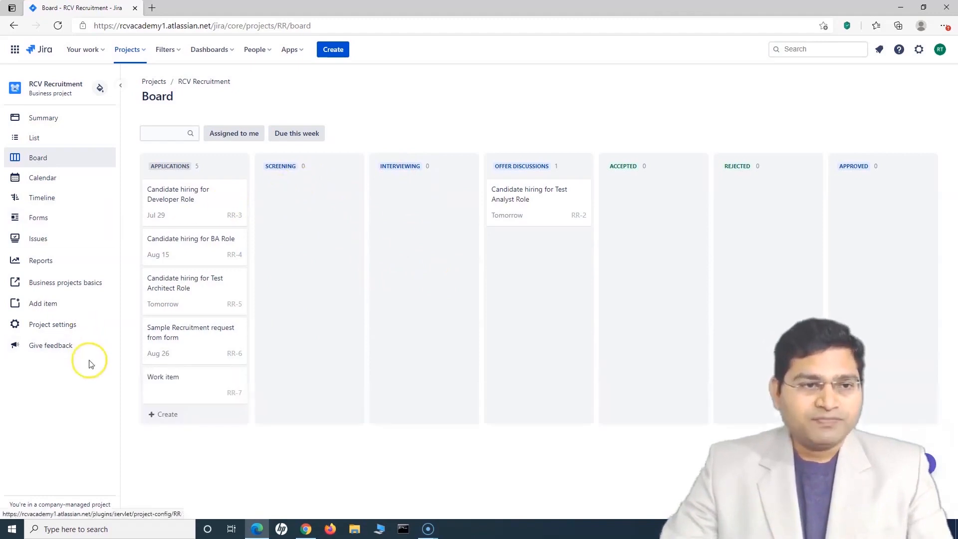
Examine the RCV Recruitment request form in the form builder, including its fields and sharing options.
{"action": "left_click", "coordinate": [59, 222]}
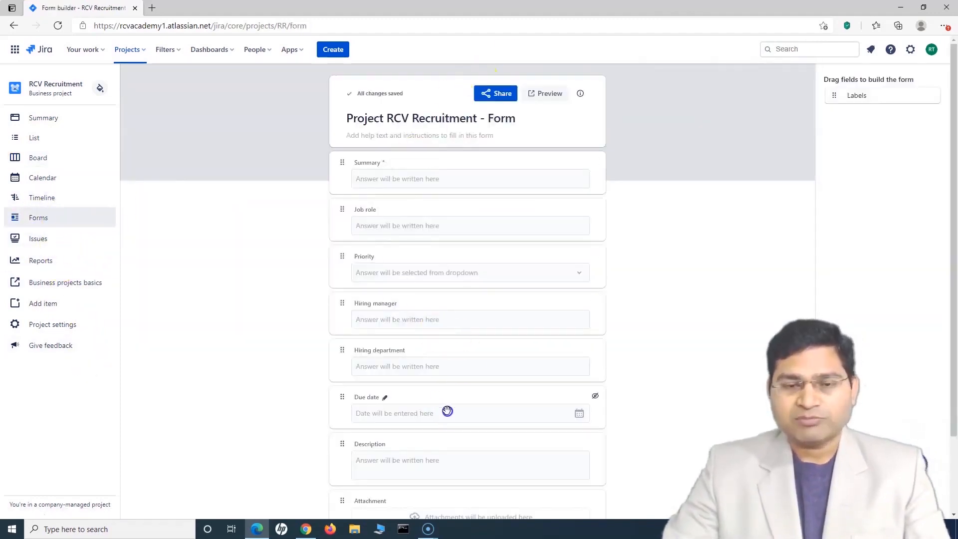
{"action": "scroll", "coordinate": [387, 366], "scroll_direction": "down", "scroll_amount": 2}
{"action": "scroll", "coordinate": [391, 367], "scroll_direction": "up", "scroll_amount": 2}
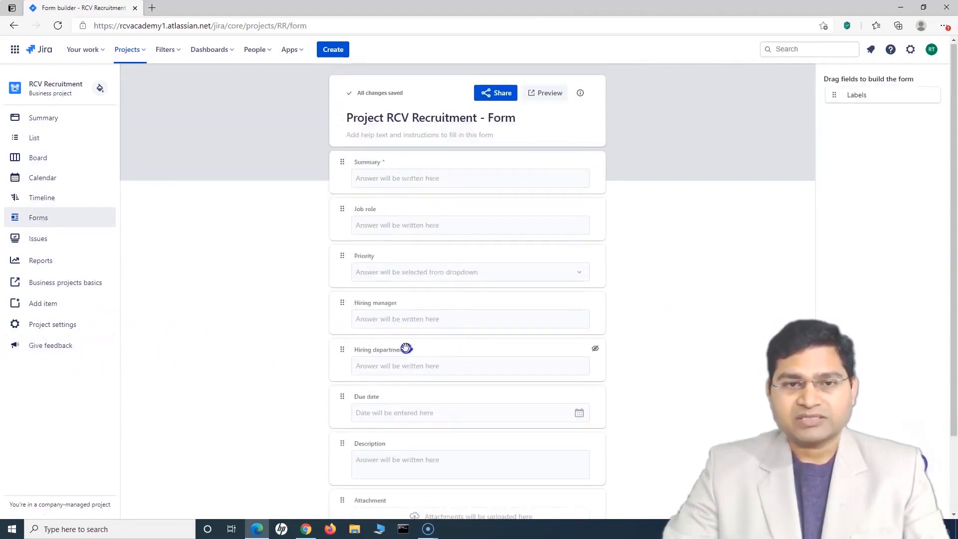
{"action": "mouse_move", "coordinate": [345, 228]}
{"action": "left_mouse_down"}
{"action": "mouse_move", "coordinate": [357, 213]}
{"action": "mouse_move", "coordinate": [339, 215]}
{"action": "left_mouse_up"}
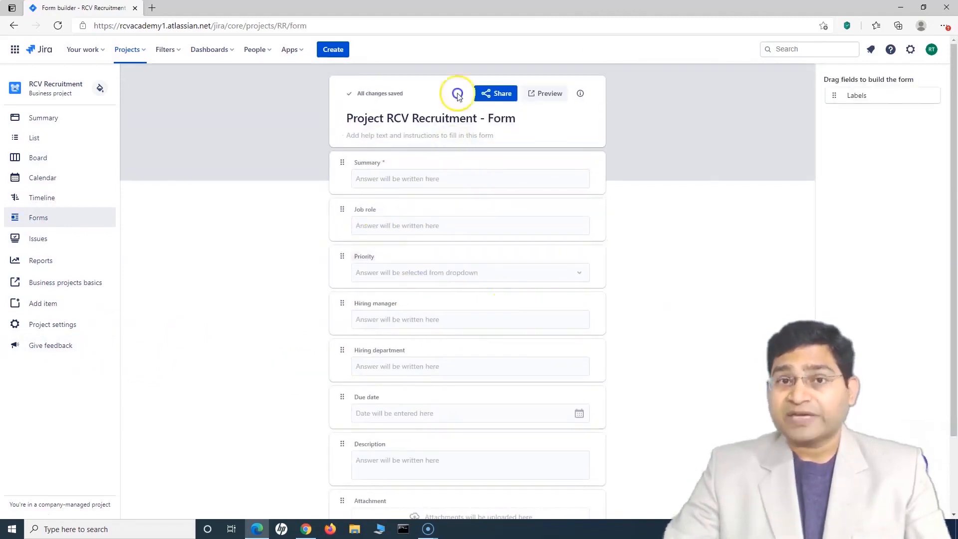
{"action": "scroll", "coordinate": [499, 376], "scroll_direction": "down", "scroll_amount": 2}
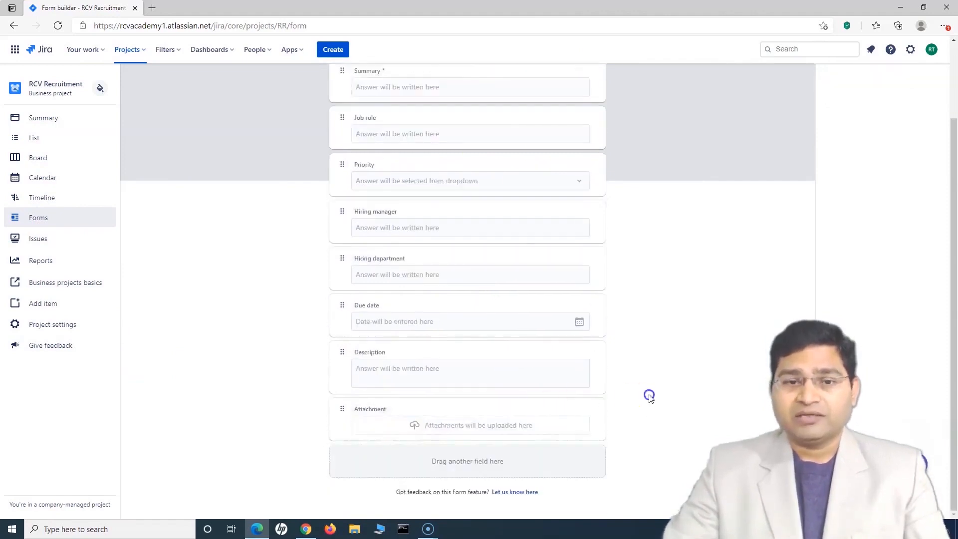
{"action": "scroll", "coordinate": [645, 395], "scroll_direction": "up", "scroll_amount": 2}
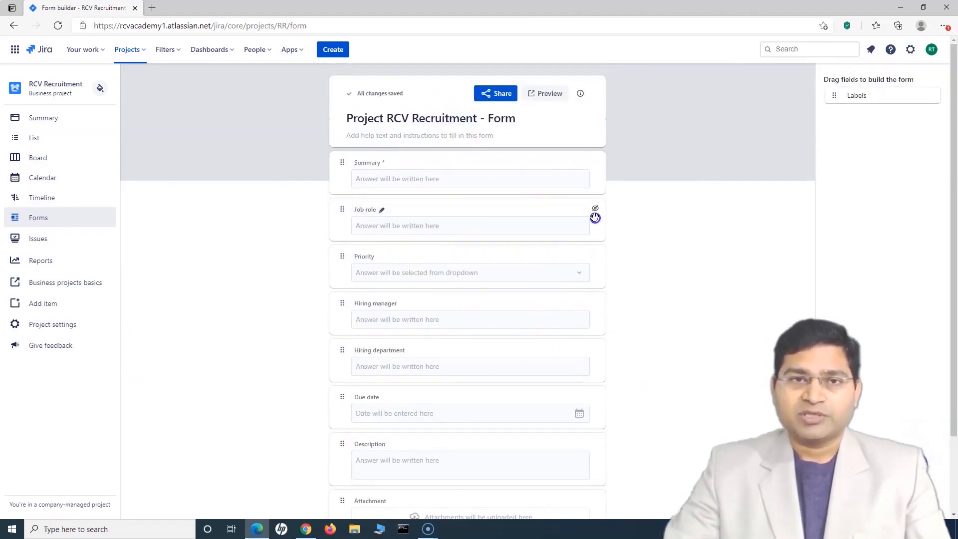
Review the project's issues with their search query and the "Work item" details, and return to the project's main navigation.
{"action": "left_click", "coordinate": [48, 239]}
{"action": "left_click", "coordinate": [155, 125]}
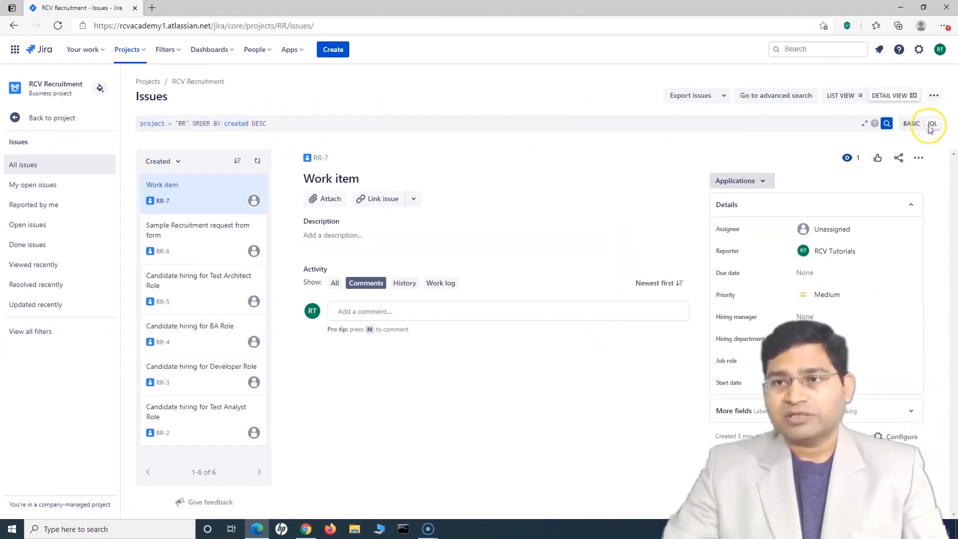
{"action": "left_click", "coordinate": [19, 118]}
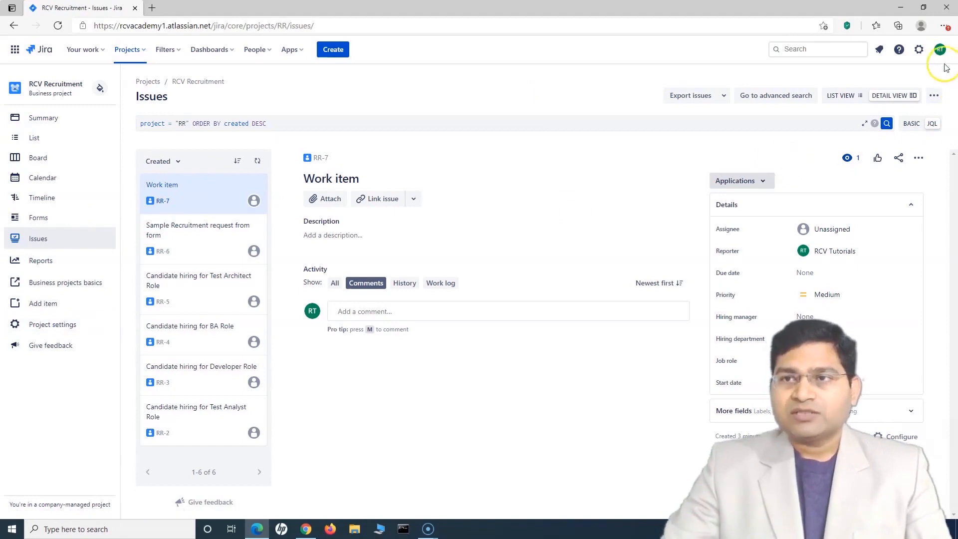
Open the personal Jira settings and review the email notification options, Jira labs and connected apps sections.
{"action": "left_click", "coordinate": [921, 52]}
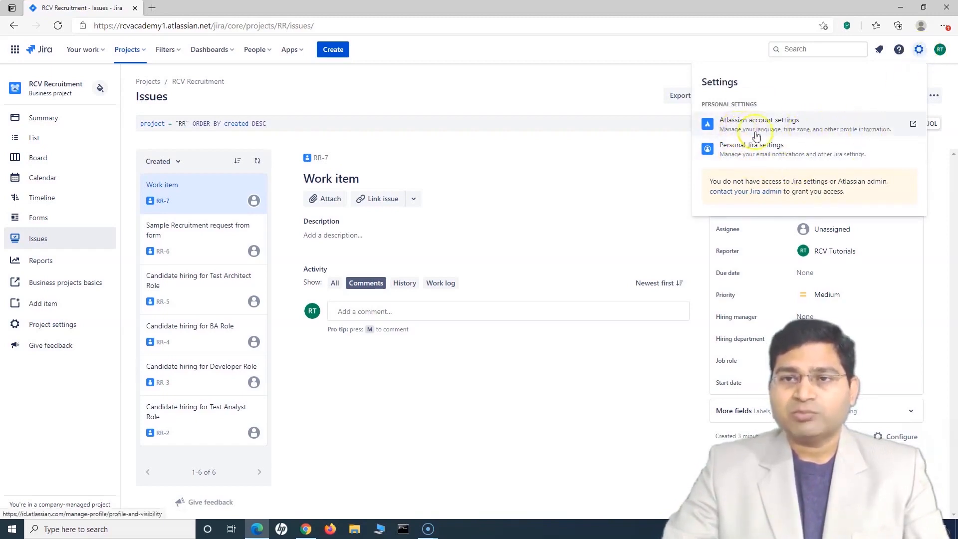
{"action": "left_click", "coordinate": [764, 148]}
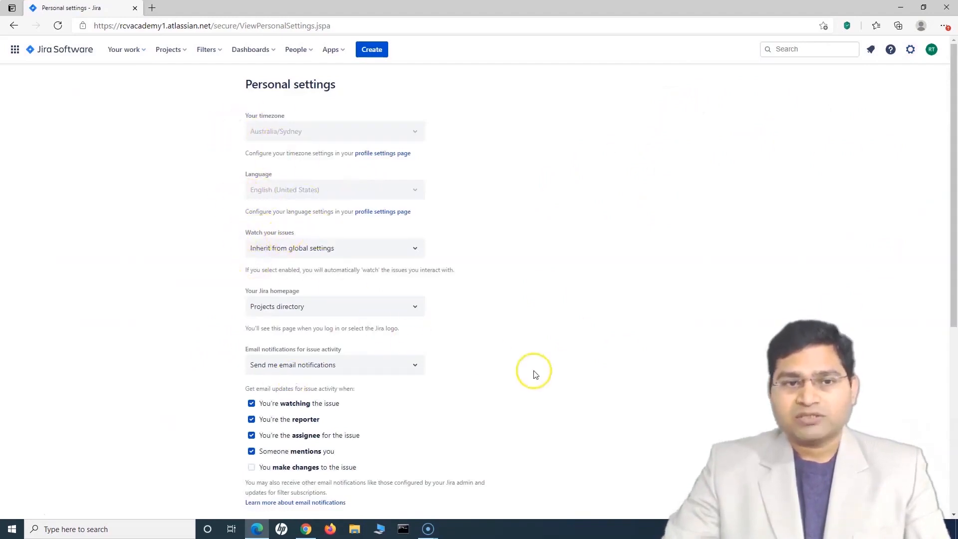
{"action": "scroll", "coordinate": [532, 372], "scroll_direction": "down", "scroll_amount": 3}
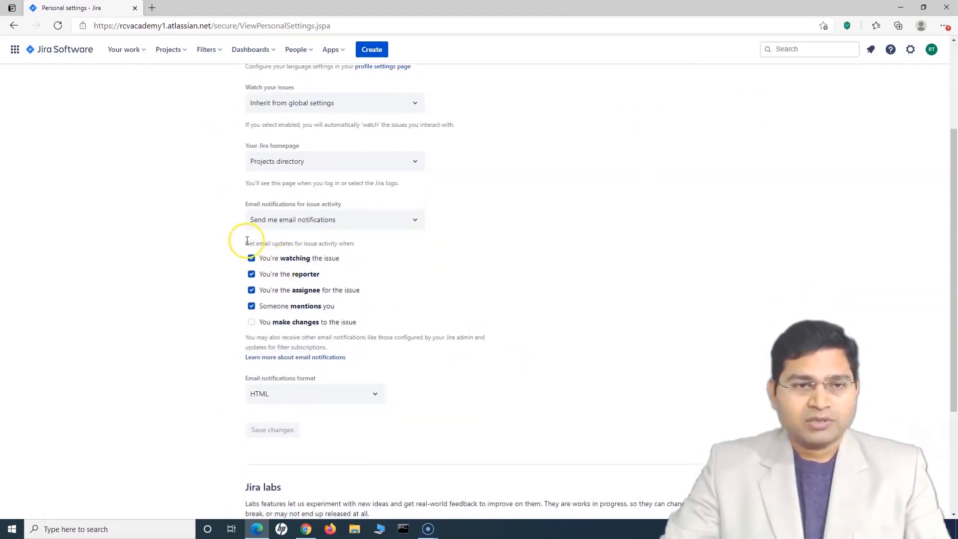
{"action": "left_click_drag", "start_coordinate": [244, 243], "coordinate": [361, 242]}
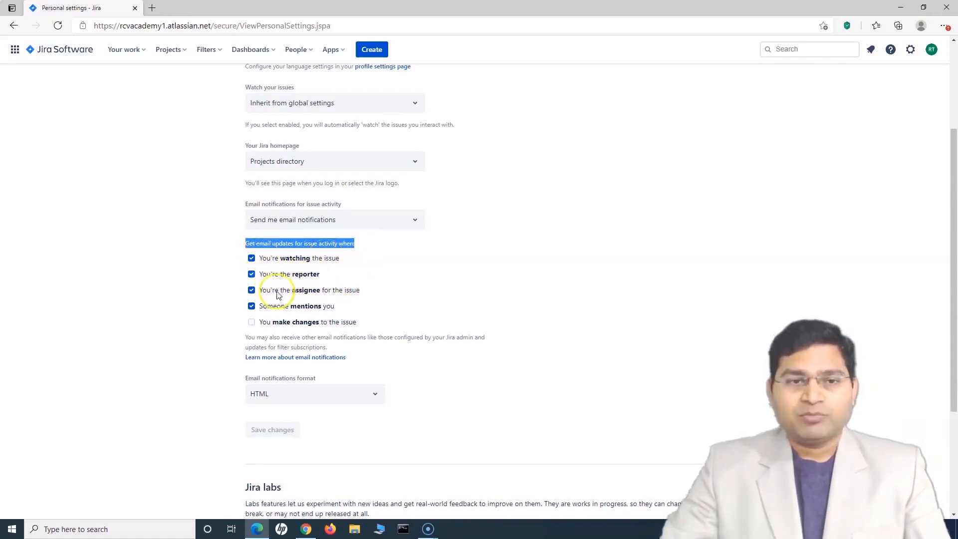
{"action": "scroll", "coordinate": [563, 394], "scroll_direction": "down", "scroll_amount": 3}
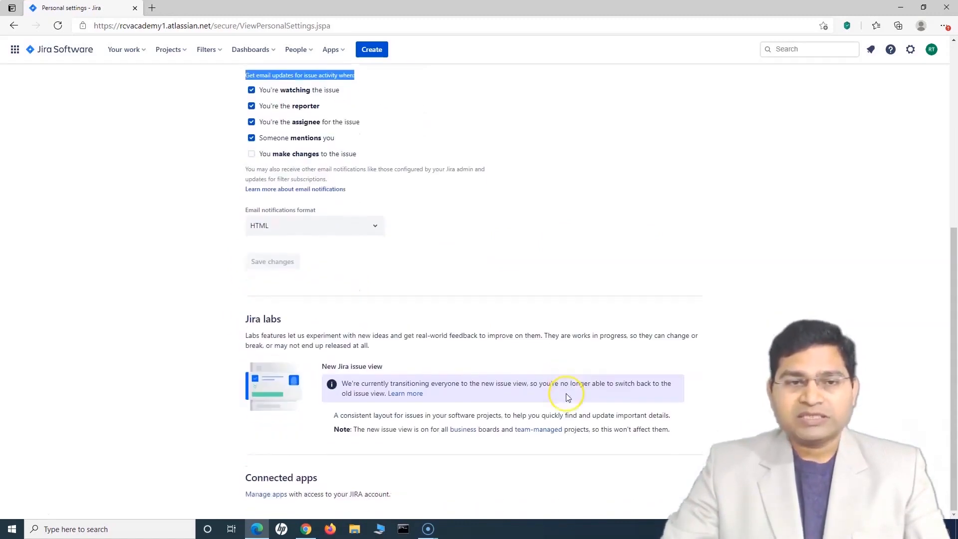
{"action": "scroll", "coordinate": [477, 401], "scroll_direction": "up", "scroll_amount": 6}
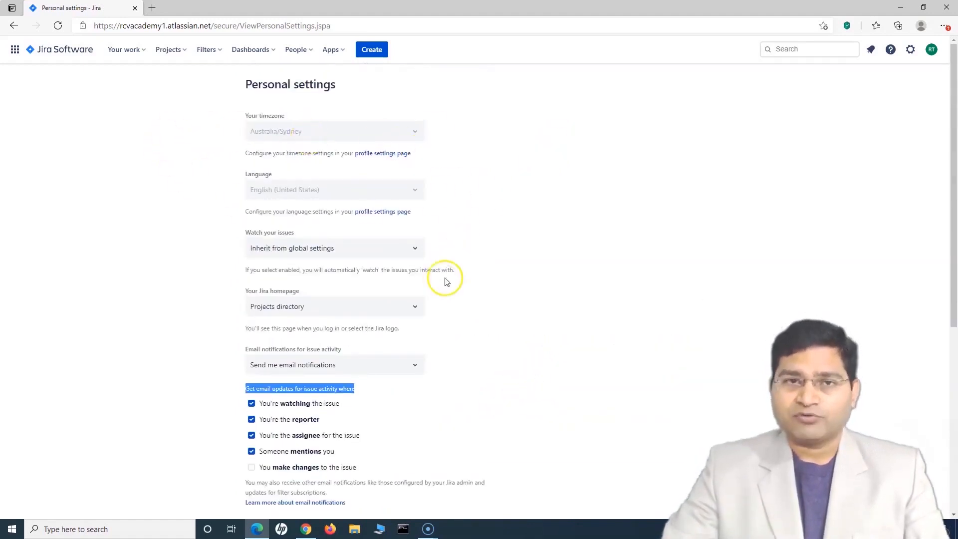
Return to the RCV Recruitment board, and open the account's profile with its job title field ready for editing.
{"action": "left_click", "coordinate": [184, 55]}
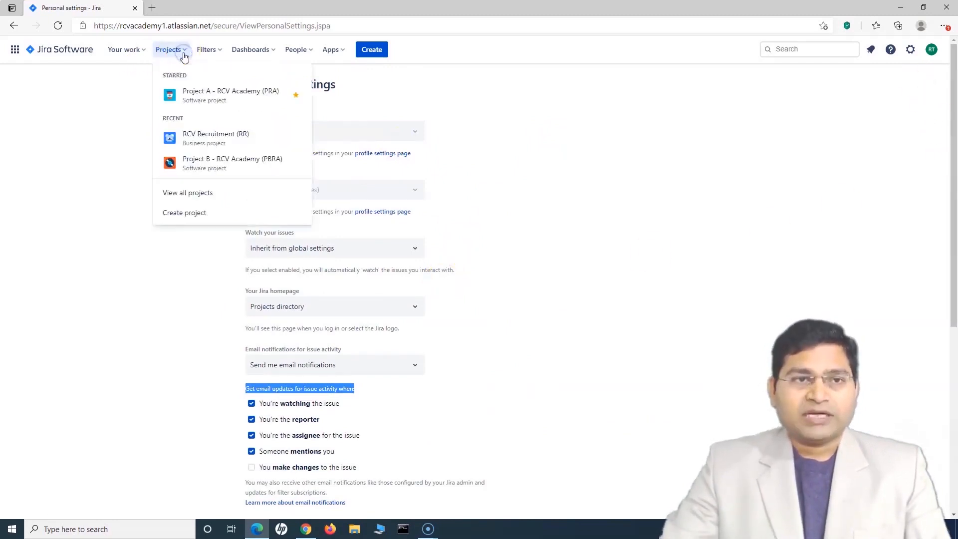
{"action": "left_click", "coordinate": [208, 137]}
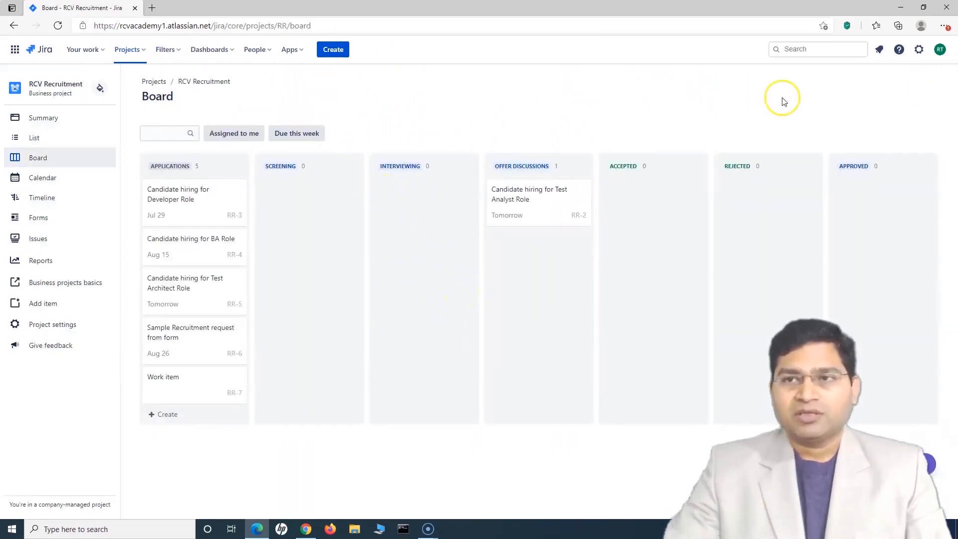
{"action": "left_click", "coordinate": [940, 51]}
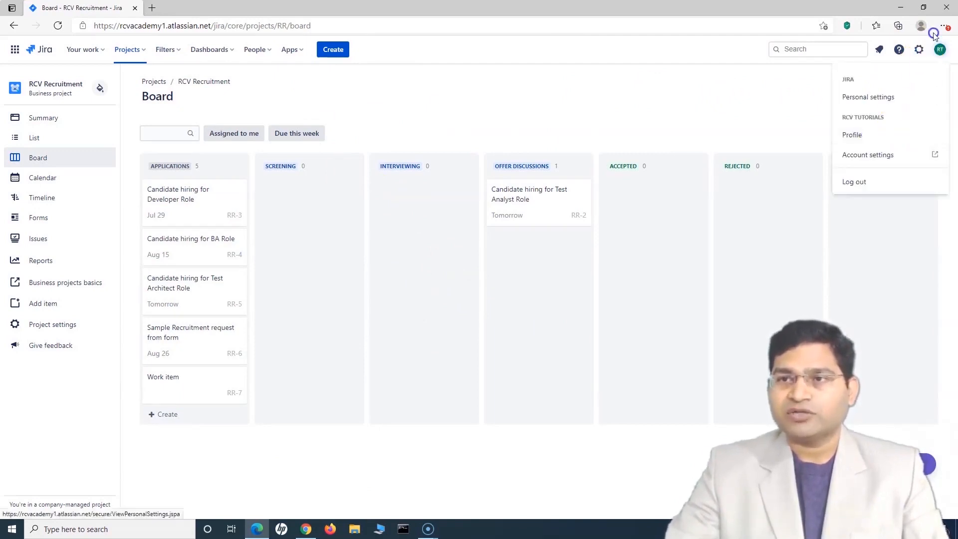
{"action": "left_click", "coordinate": [868, 134]}
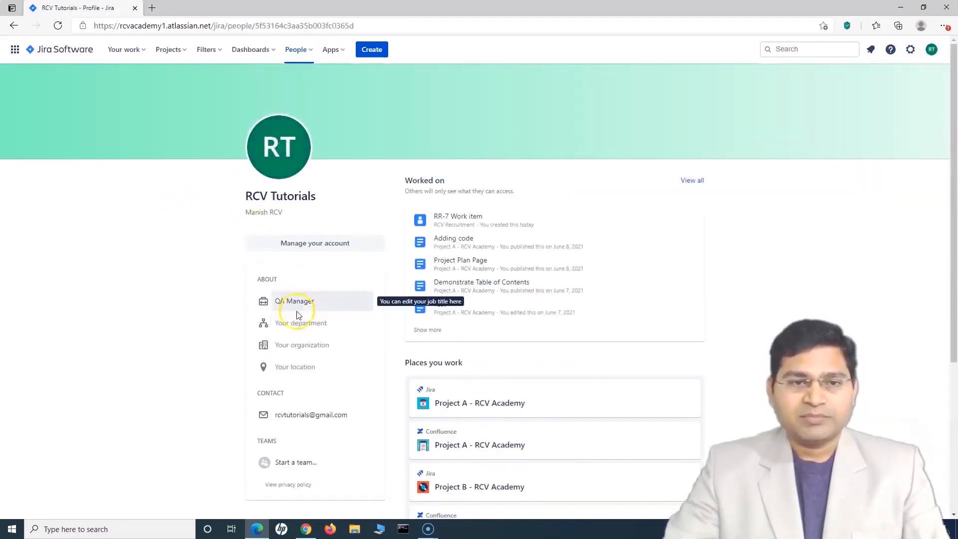
{"action": "left_click", "coordinate": [328, 303]}
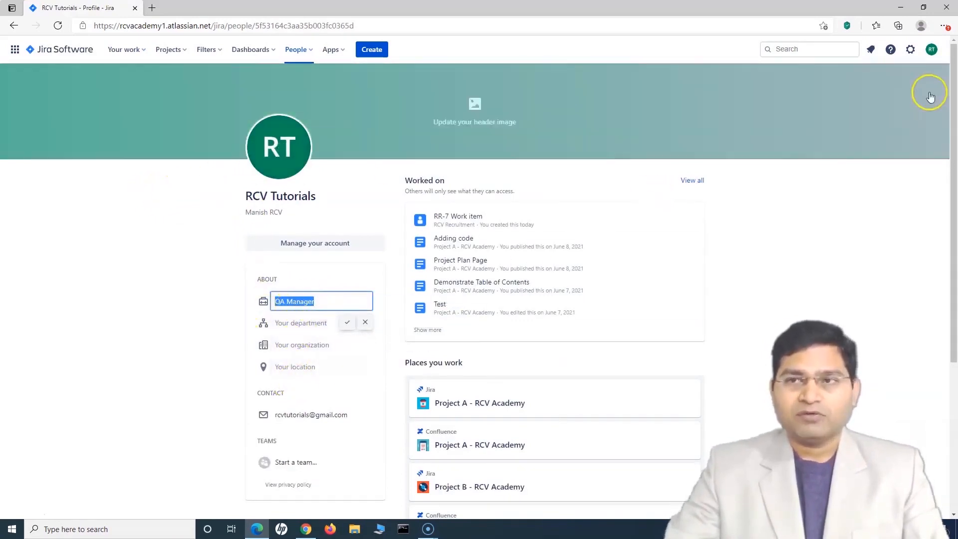
Review the personal settings, the settings options available to this account and the Atlassian account's profile and visibility page.
{"action": "left_click", "coordinate": [927, 51]}
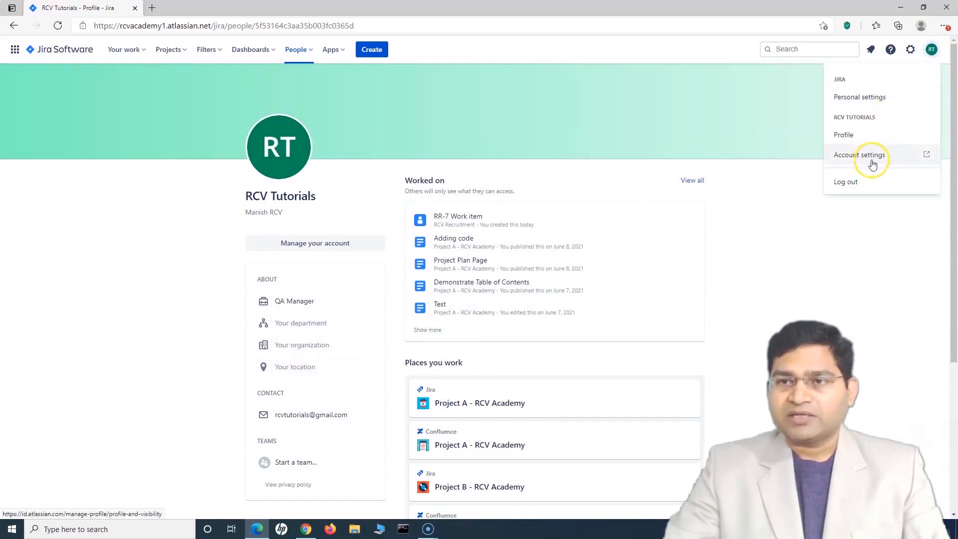
{"action": "left_click", "coordinate": [874, 98]}
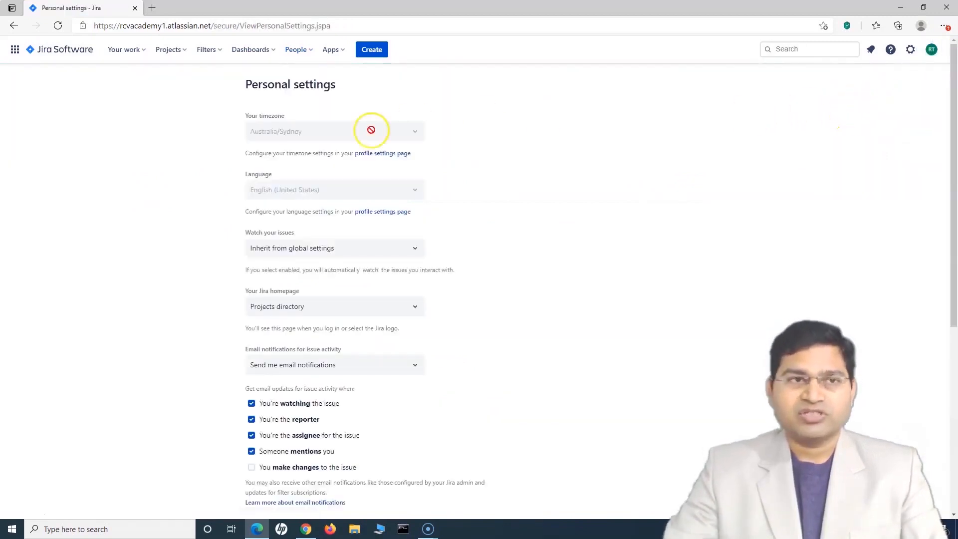
{"action": "left_click", "coordinate": [906, 52]}
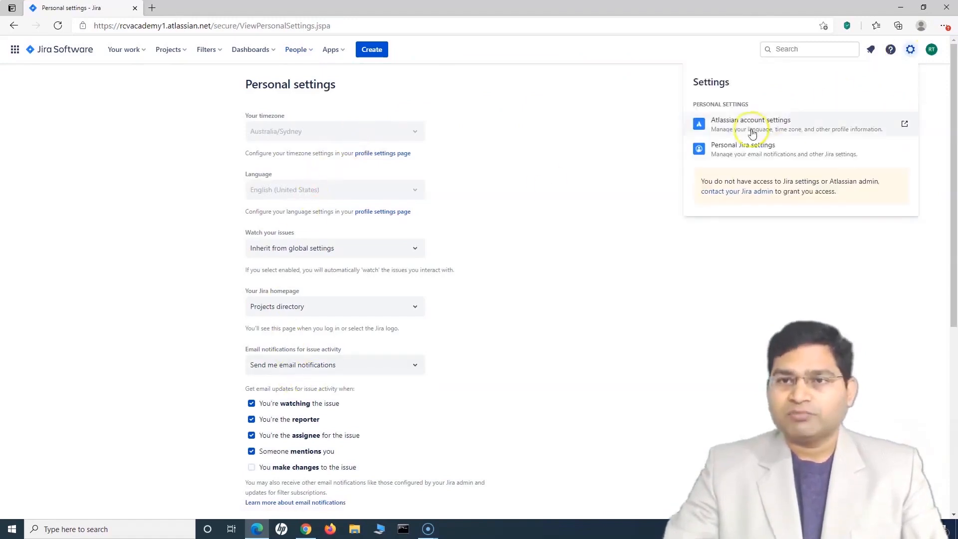
{"action": "left_click", "coordinate": [933, 51]}
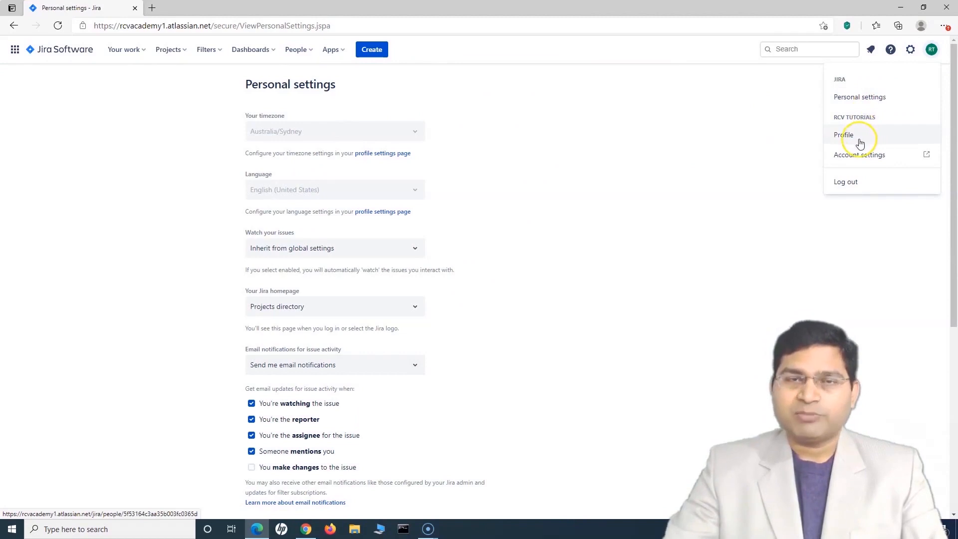
{"action": "left_click", "coordinate": [859, 157]}
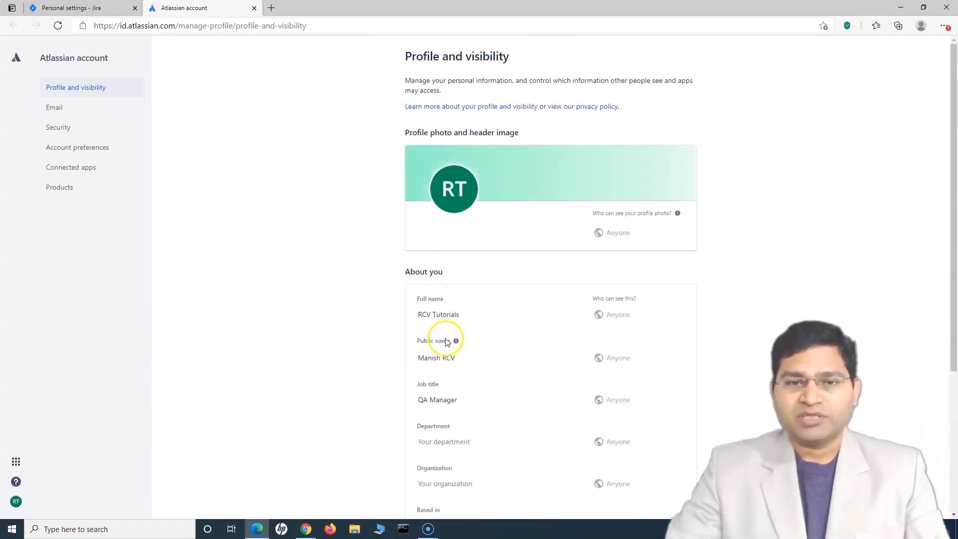
{"action": "left_click", "coordinate": [79, 8]}
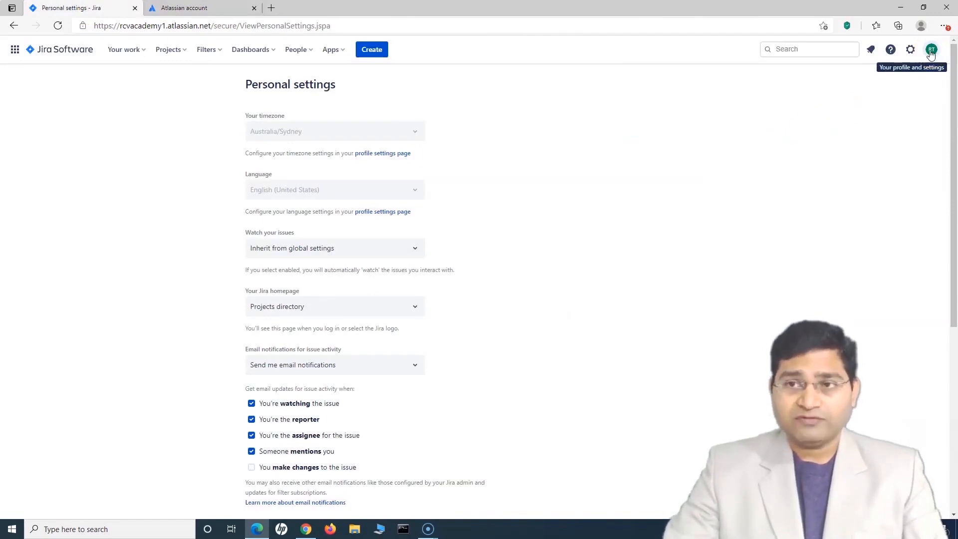
Move RCV Recruitment's "Candidate hiring for Developer Role" card through Screening to Interviewing, and filter the board by Assigned to me and Due this week.
{"action": "left_click", "coordinate": [187, 50]}
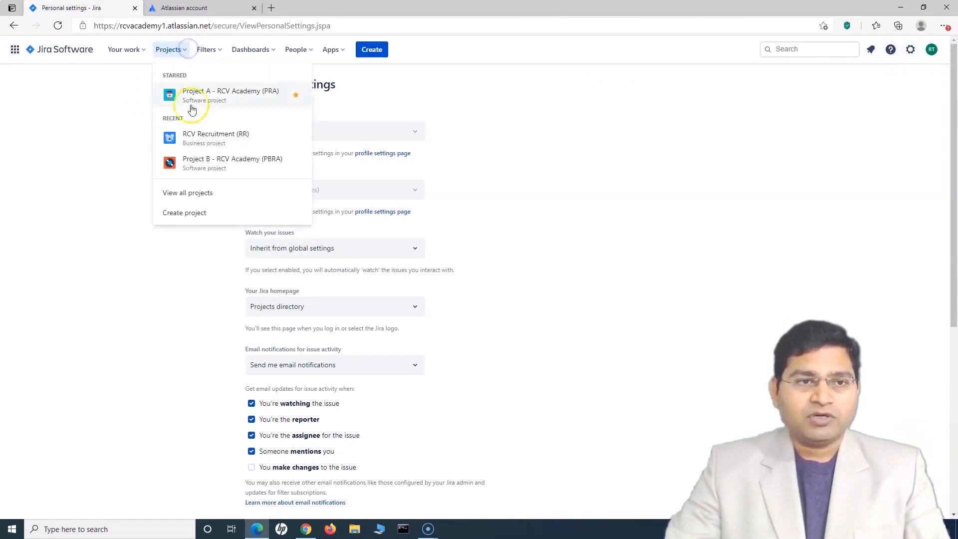
{"action": "left_click", "coordinate": [206, 143]}
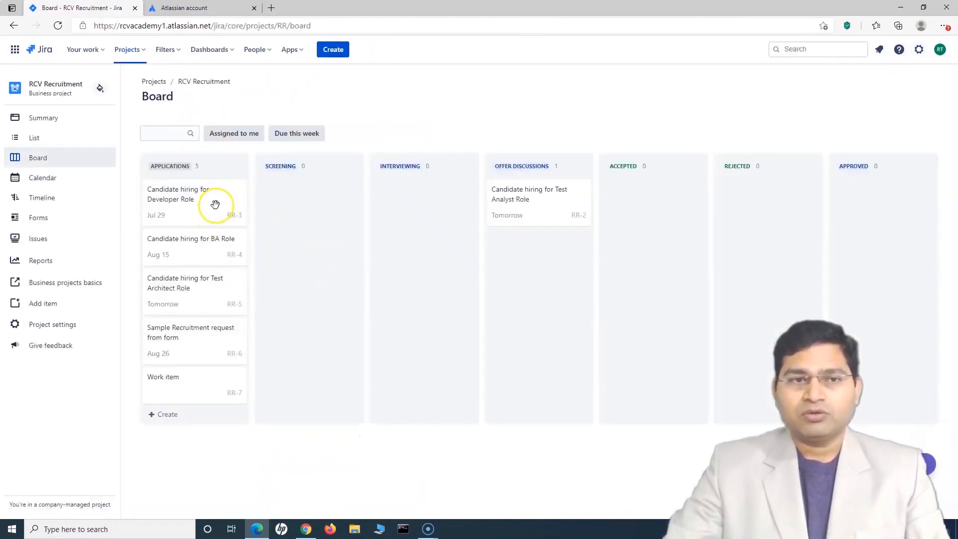
{"action": "left_click_drag", "start_coordinate": [182, 207], "coordinate": [294, 212]}
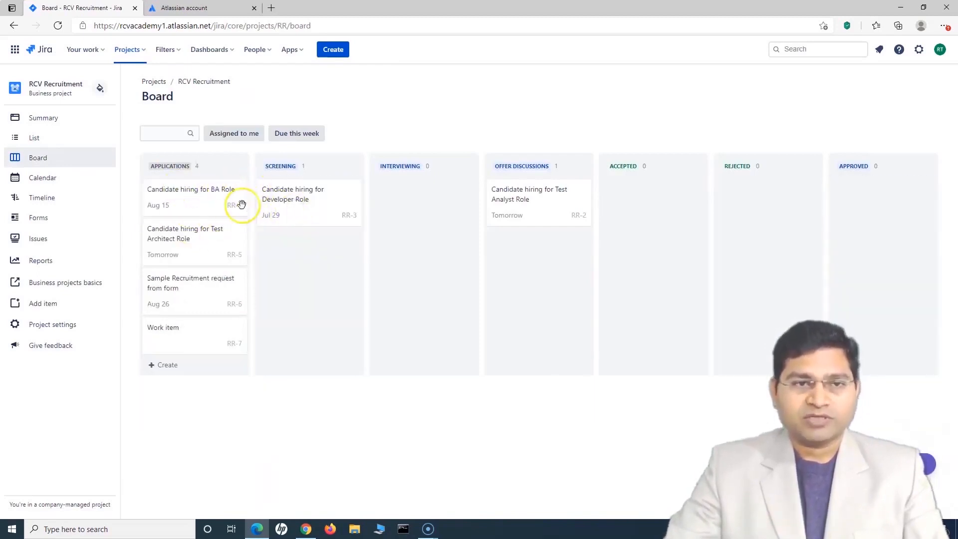
{"action": "left_click_drag", "start_coordinate": [288, 205], "coordinate": [409, 216]}
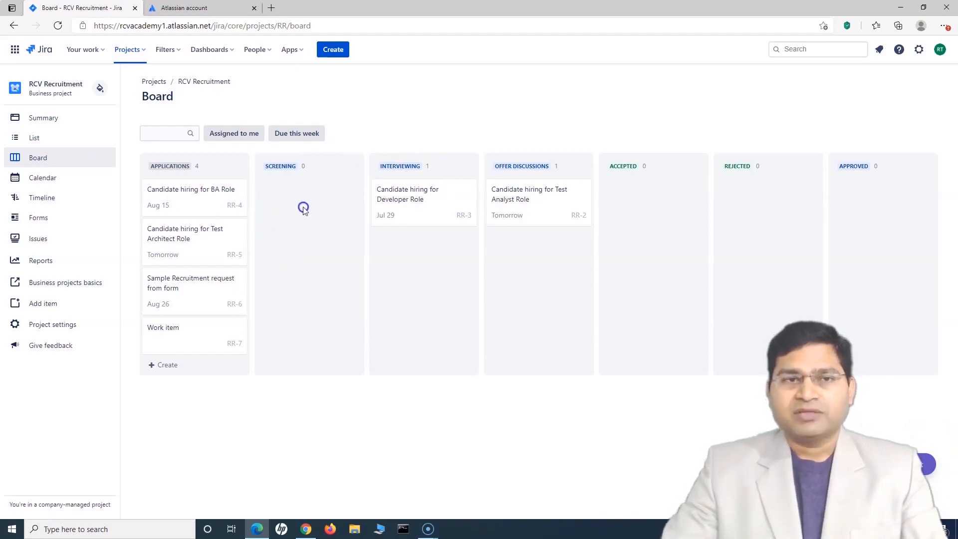
{"action": "left_click", "coordinate": [235, 134]}
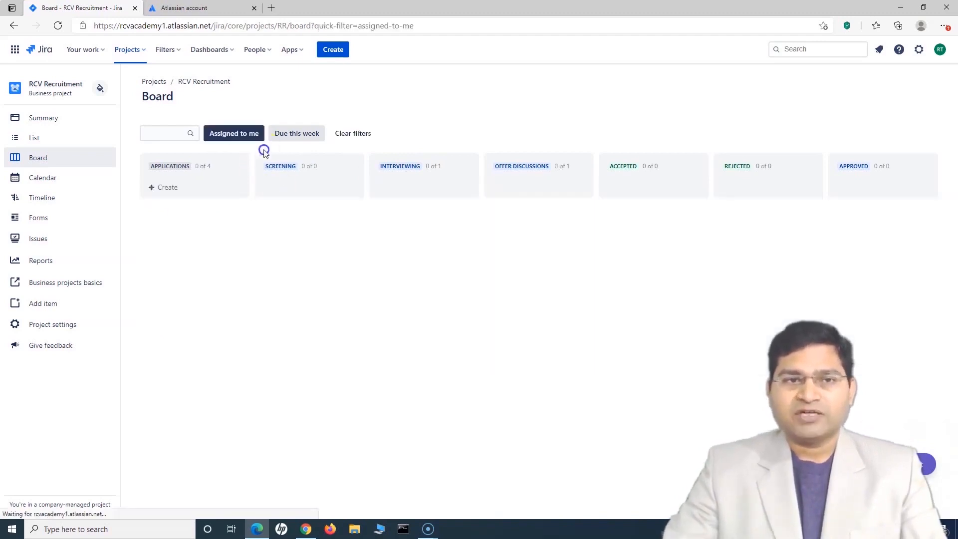
{"action": "left_click", "coordinate": [311, 136]}
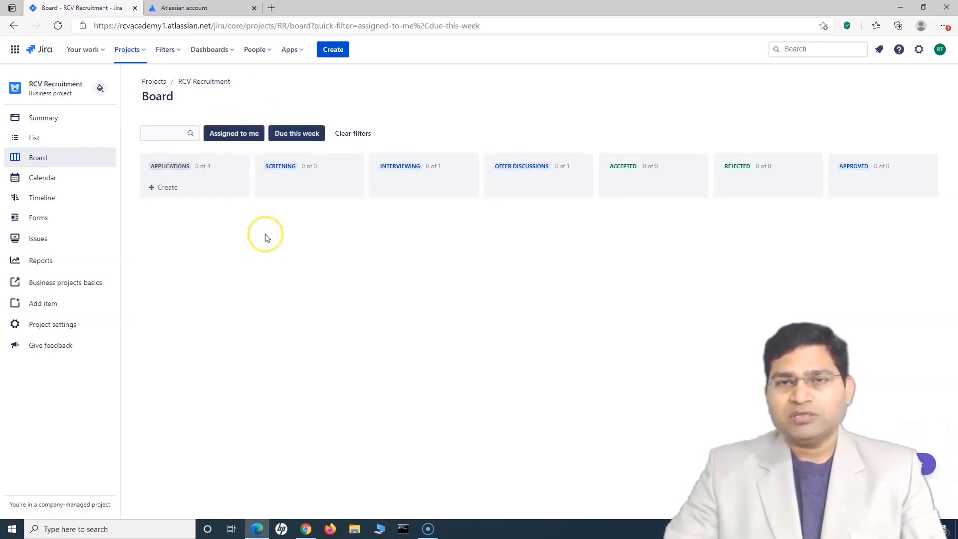
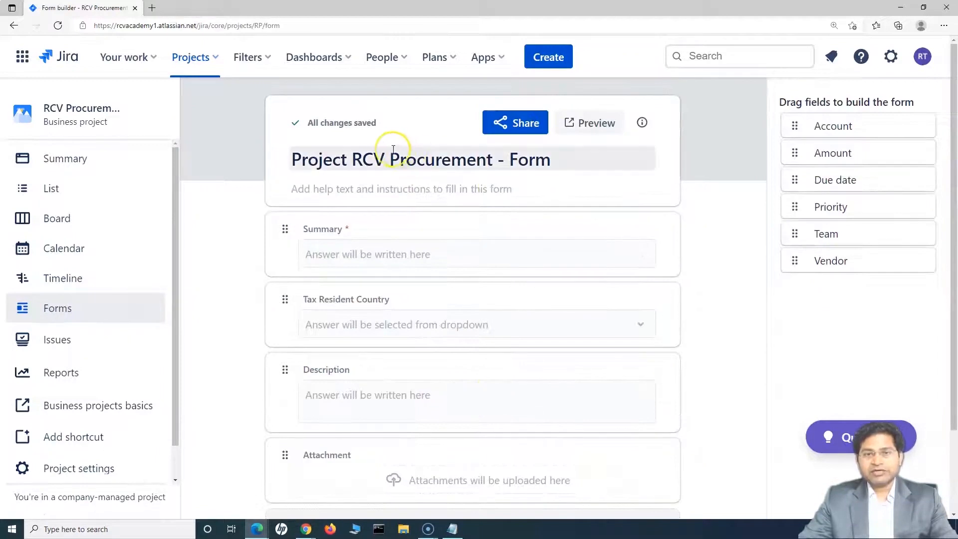
Add the Account, Vendor and Team fields to the RCV Procurement form, each directly below the Summary field.
{"action": "left_click_drag", "start_coordinate": [860, 131], "coordinate": [372, 308]}
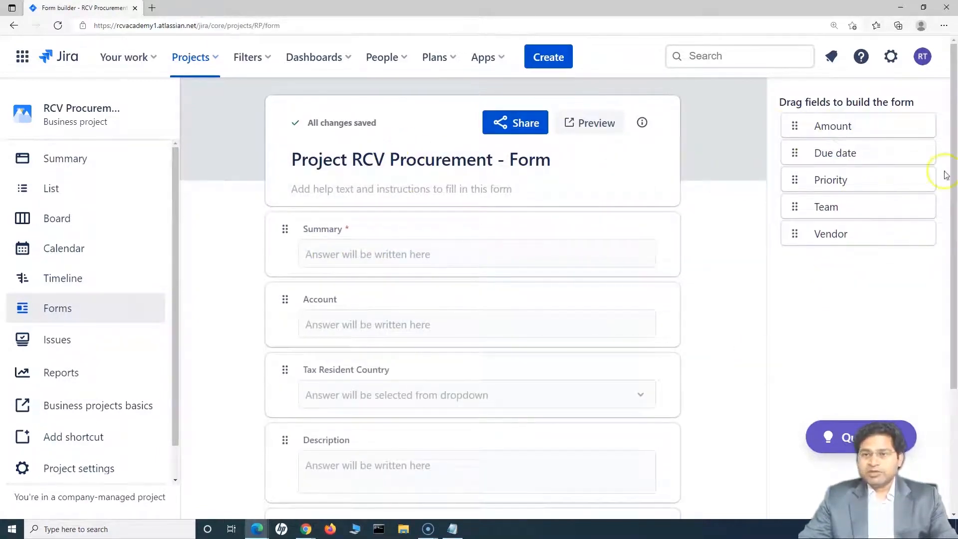
{"action": "scroll", "coordinate": [479, 320], "scroll_direction": "down", "scroll_amount": 4}
{"action": "scroll", "coordinate": [522, 394], "scroll_direction": "up", "scroll_amount": 2}
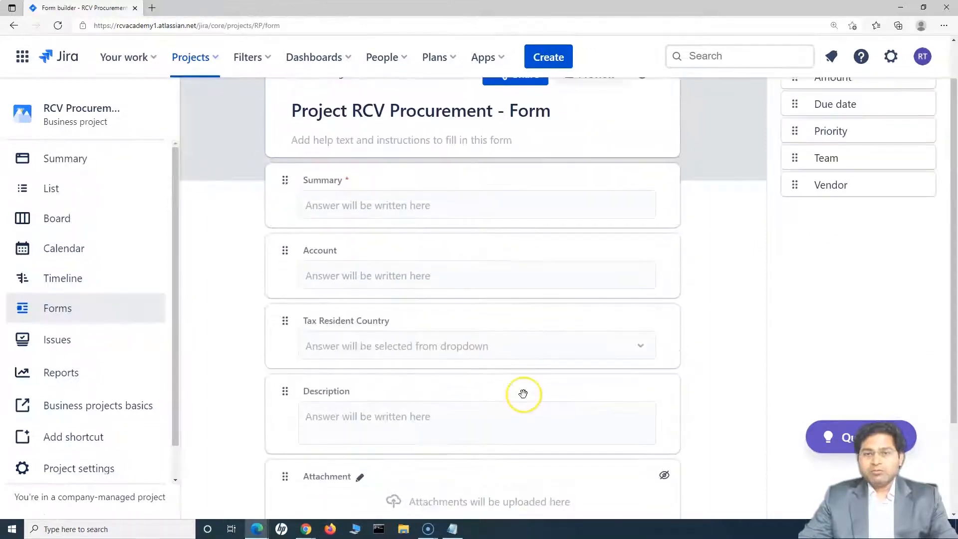
{"action": "scroll", "coordinate": [522, 394], "scroll_direction": "up", "scroll_amount": 1}
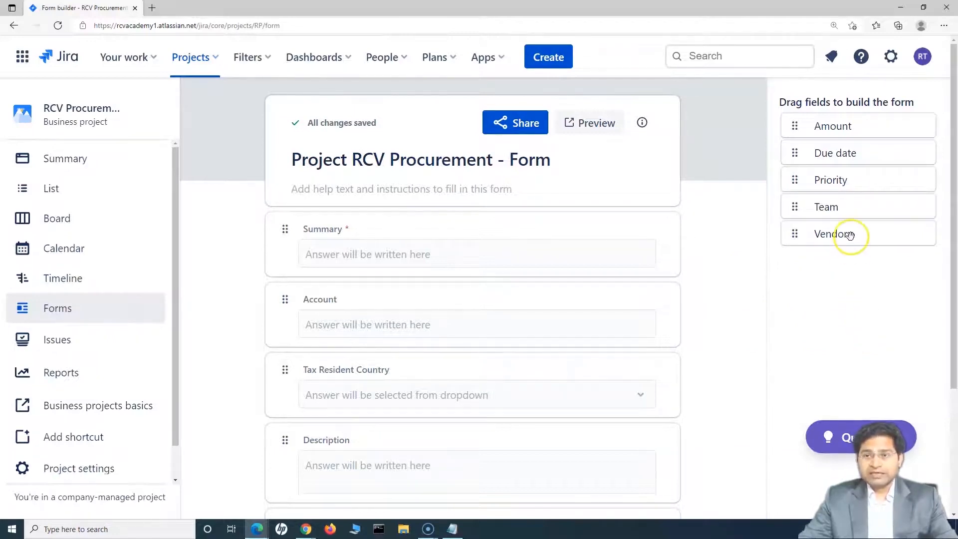
{"action": "left_click_drag", "start_coordinate": [850, 235], "coordinate": [359, 309]}
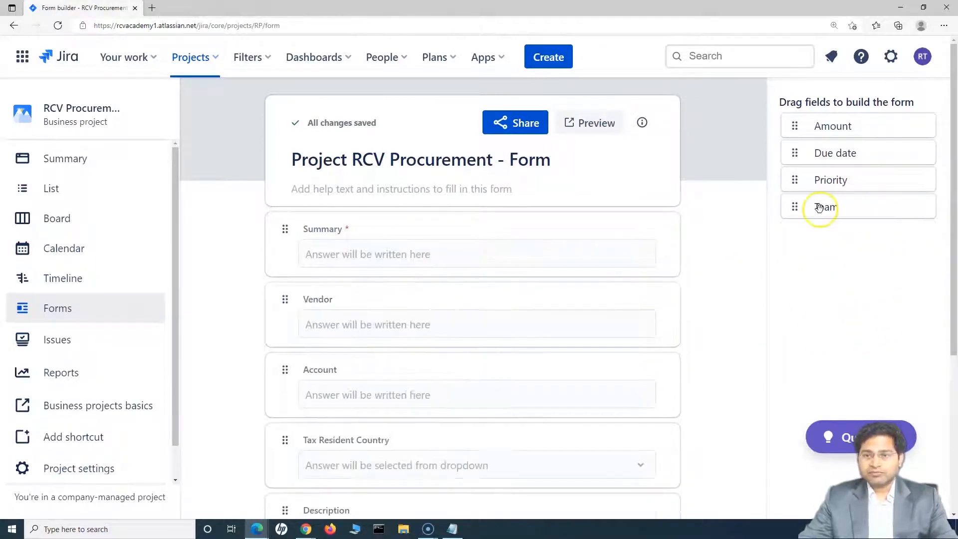
{"action": "left_click_drag", "start_coordinate": [828, 207], "coordinate": [360, 302]}
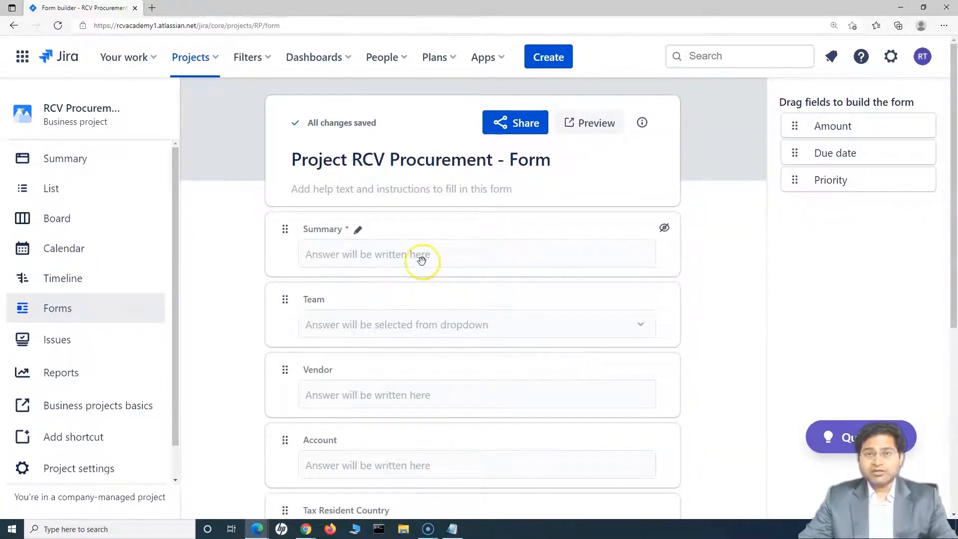
{"action": "scroll", "coordinate": [438, 359], "scroll_direction": "down", "scroll_amount": 4}
{"action": "scroll", "coordinate": [438, 359], "scroll_direction": "up", "scroll_amount": 4}
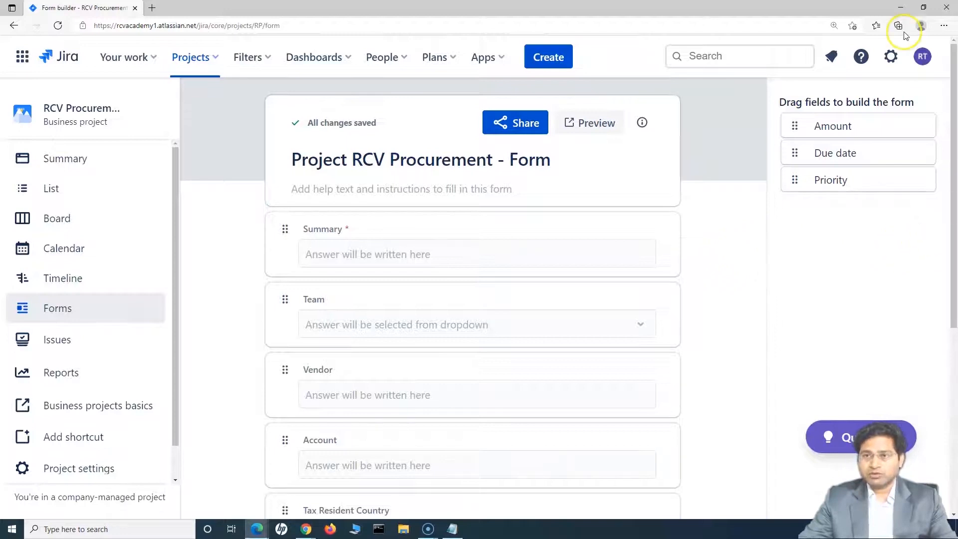
Review the Atlassian admin, Jira and personal settings categories available to the administrator account.
{"action": "left_click", "coordinate": [891, 57]}
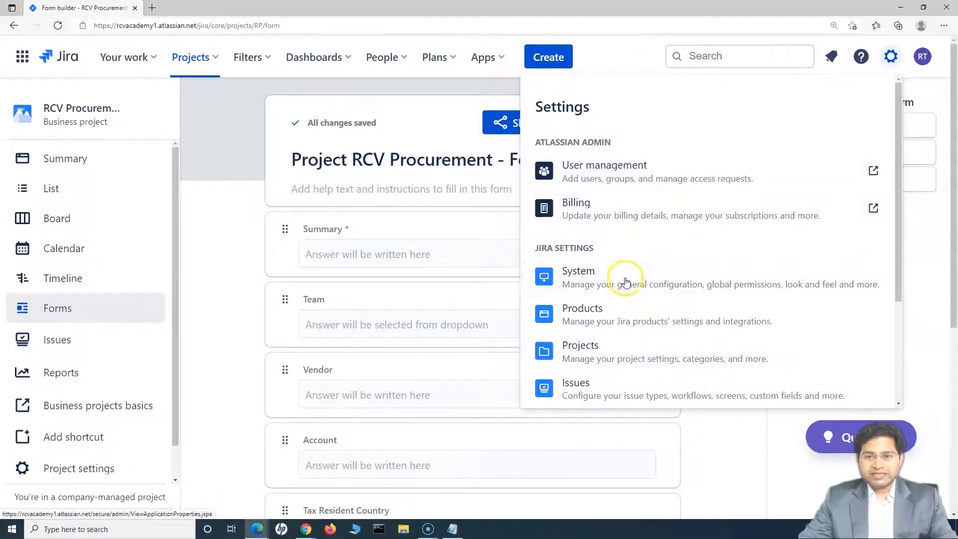
{"action": "scroll", "coordinate": [590, 339], "scroll_direction": "down", "scroll_amount": 3}
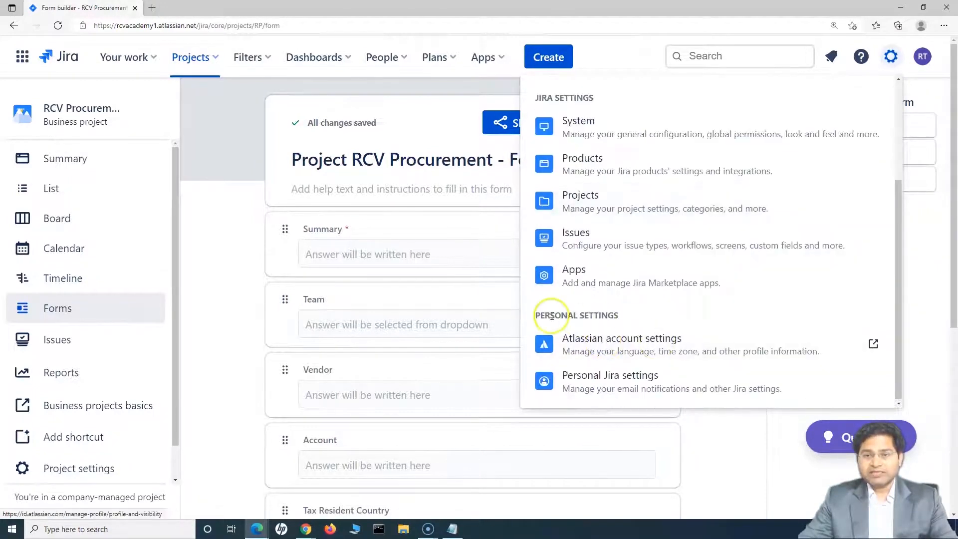
{"action": "scroll", "coordinate": [648, 349], "scroll_direction": "up", "scroll_amount": 3}
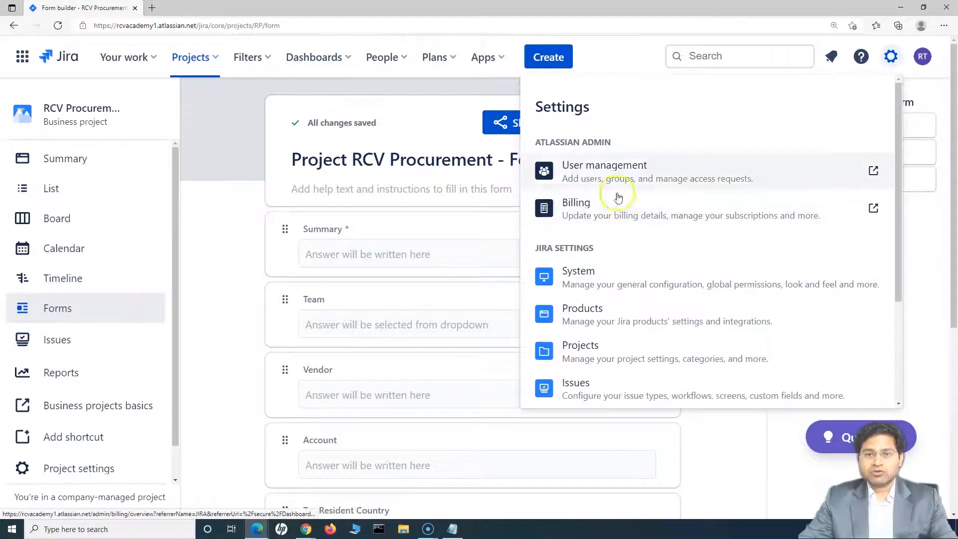
{"action": "scroll", "coordinate": [607, 260], "scroll_direction": "down", "scroll_amount": 1}
{"action": "scroll", "coordinate": [607, 259], "scroll_direction": "down", "scroll_amount": 2}
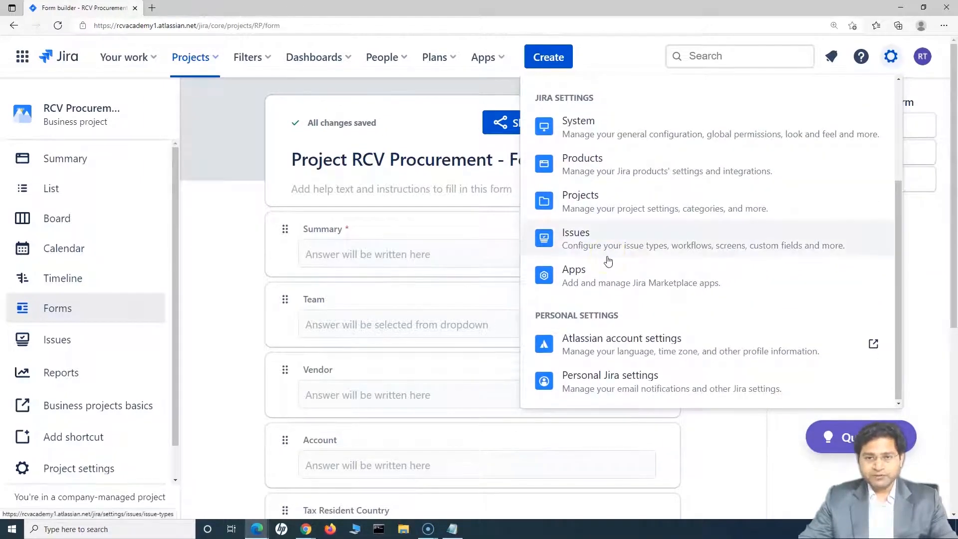
{"action": "left_click", "coordinate": [639, 255]}
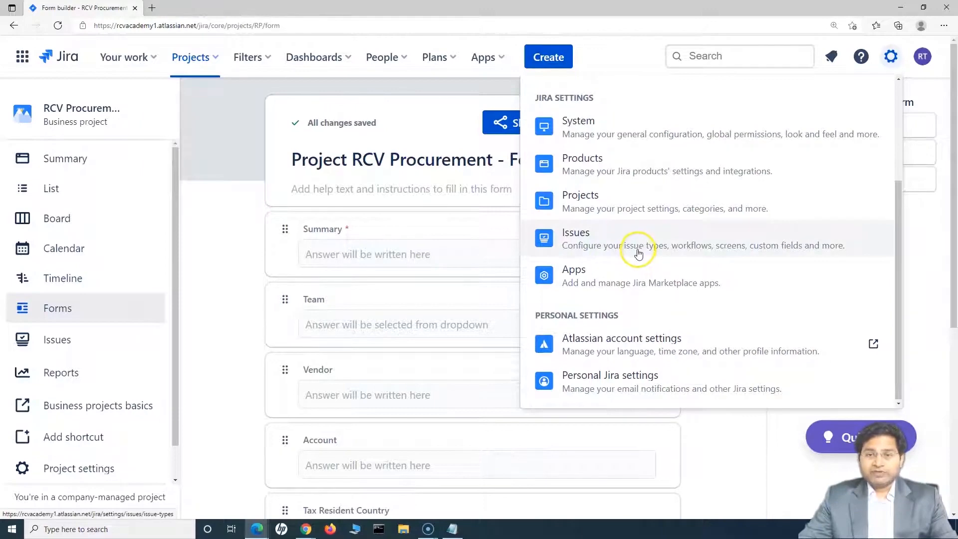
{"action": "left_click", "coordinate": [934, 235]}
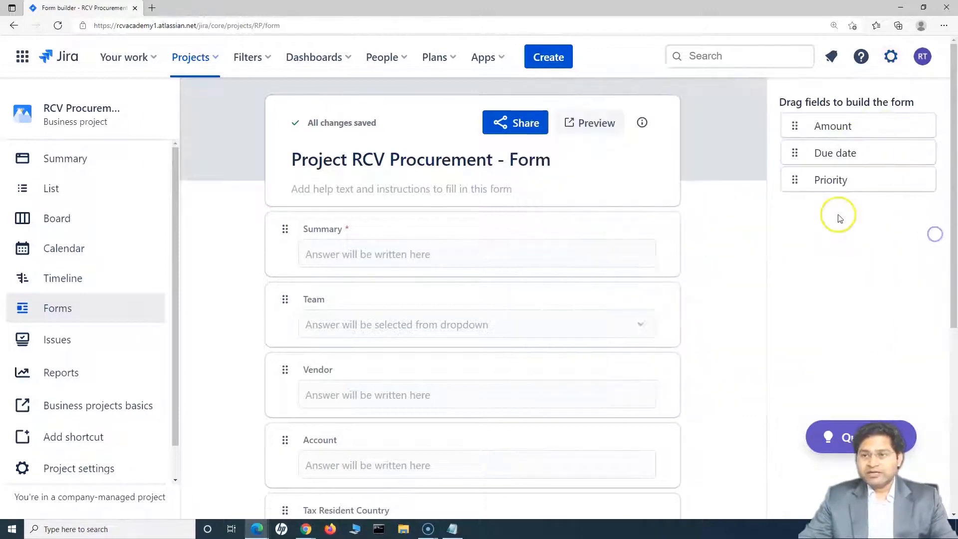
Open the custom fields administration page in the Jira issue settings.
{"action": "left_click", "coordinate": [890, 57]}
{"action": "scroll", "coordinate": [691, 331], "scroll_direction": "down", "scroll_amount": 3}
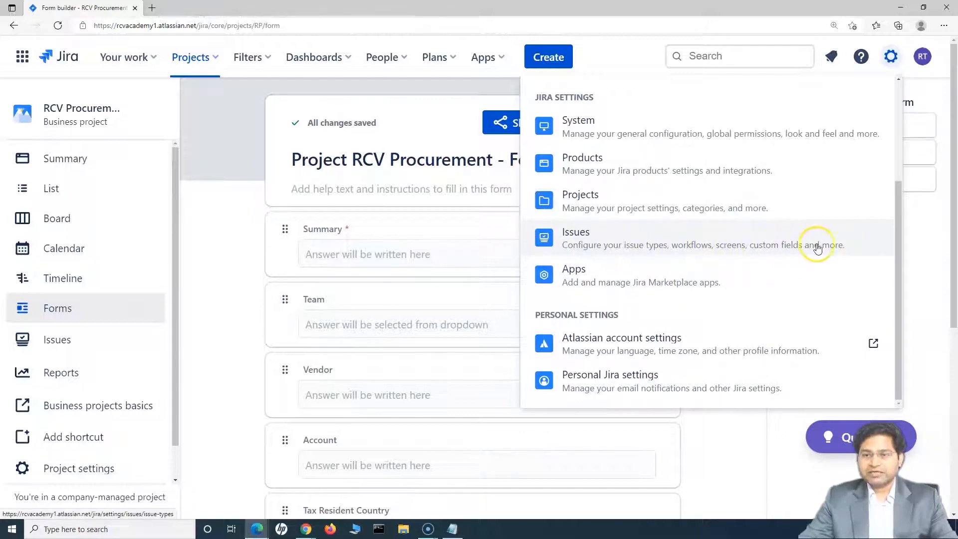
{"action": "left_click", "coordinate": [632, 237]}
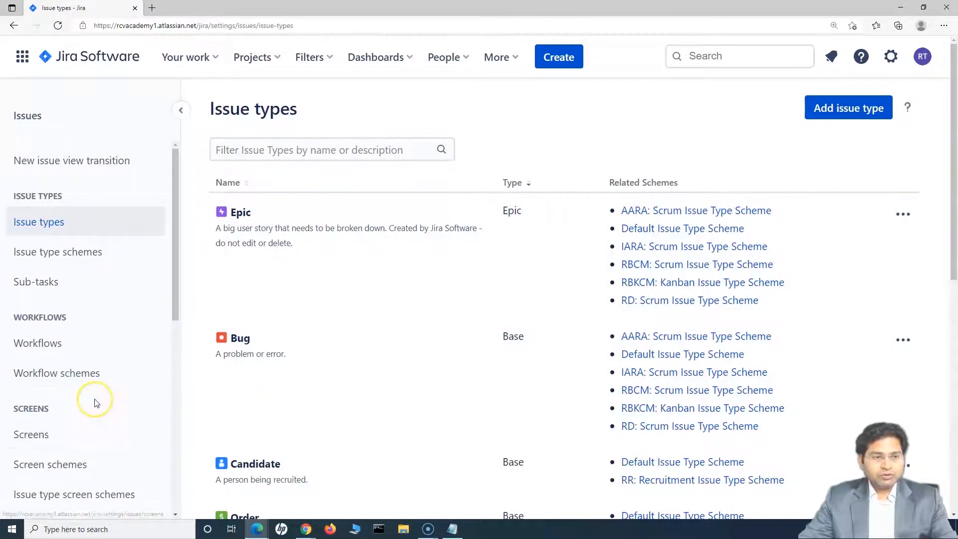
{"action": "scroll", "coordinate": [94, 401], "scroll_direction": "down", "scroll_amount": 3}
{"action": "scroll", "coordinate": [95, 402], "scroll_direction": "down", "scroll_amount": 2}
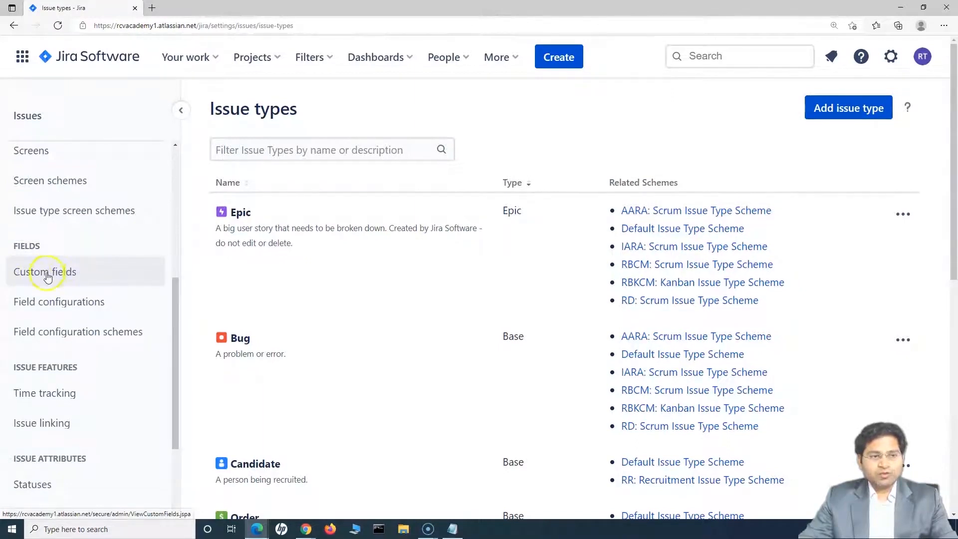
{"action": "left_click", "coordinate": [74, 274]}
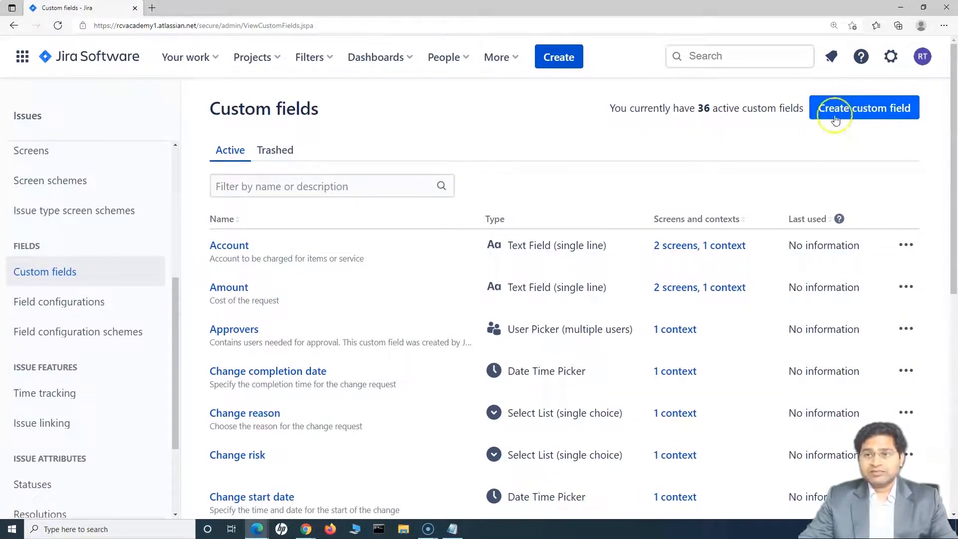
Start a new custom field, look through the standard field types and choose Radio Buttons as its type.
{"action": "left_click", "coordinate": [869, 109]}
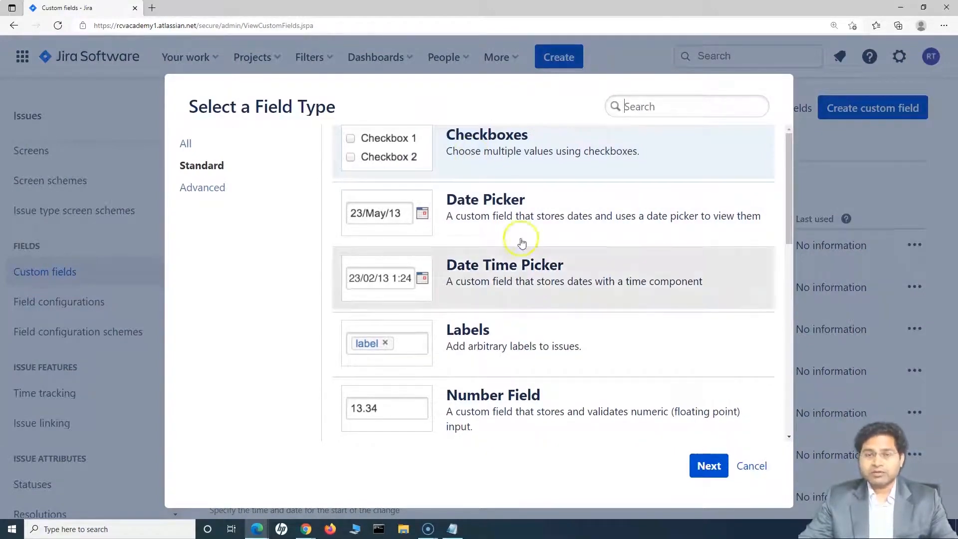
{"action": "scroll", "coordinate": [561, 339], "scroll_direction": "down", "scroll_amount": 10}
{"action": "left_click", "coordinate": [557, 389]}
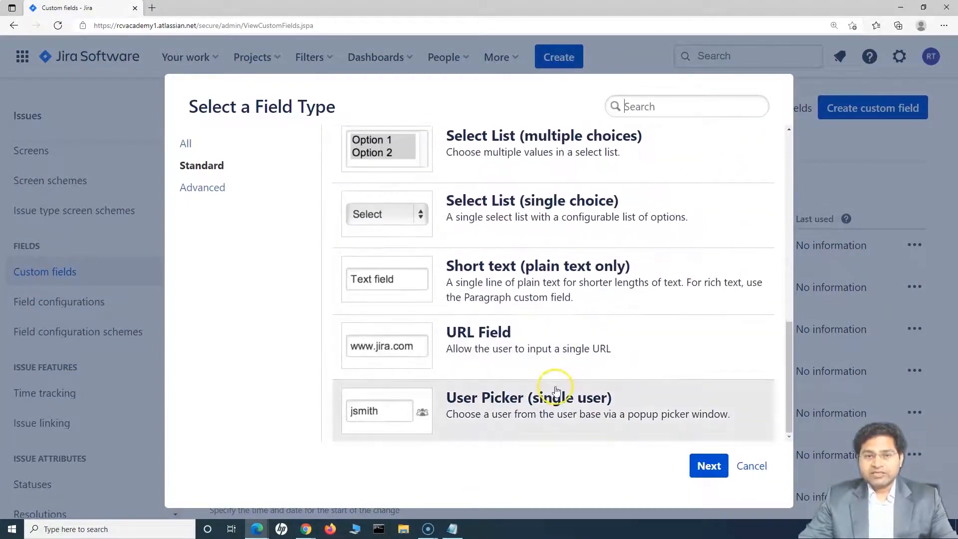
{"action": "scroll", "coordinate": [545, 430], "scroll_direction": "up", "scroll_amount": 10}
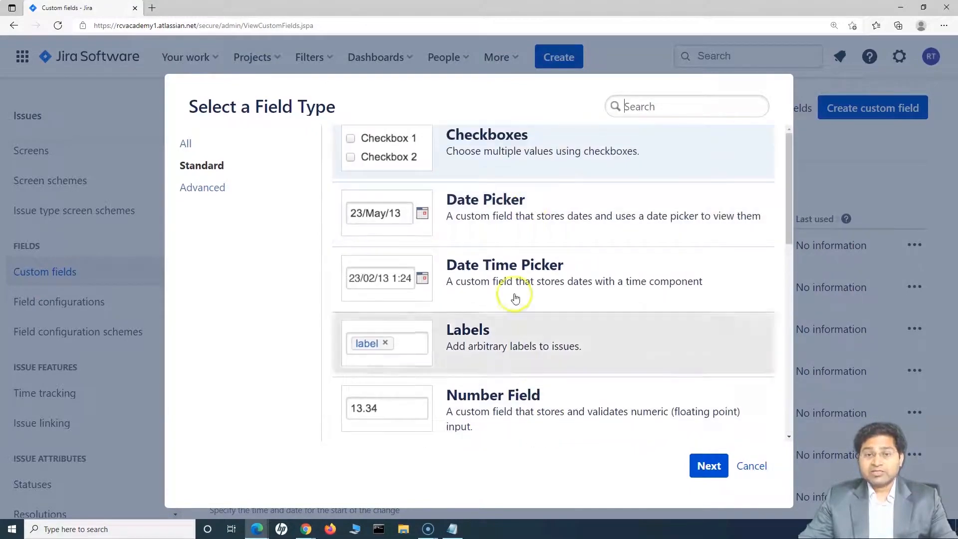
{"action": "scroll", "coordinate": [513, 295], "scroll_direction": "down", "scroll_amount": 1}
{"action": "scroll", "coordinate": [522, 403], "scroll_direction": "down", "scroll_amount": 6}
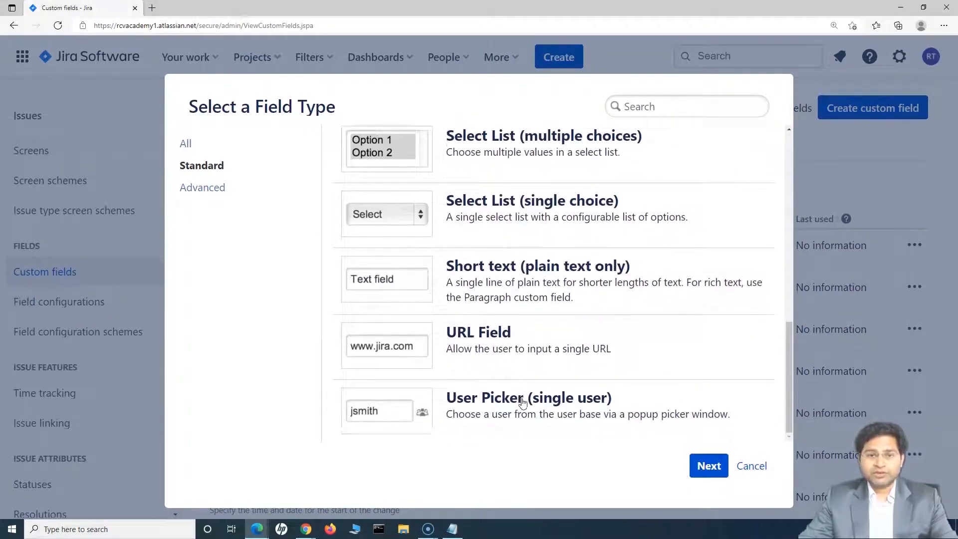
{"action": "scroll", "coordinate": [559, 323], "scroll_direction": "up", "scroll_amount": 8}
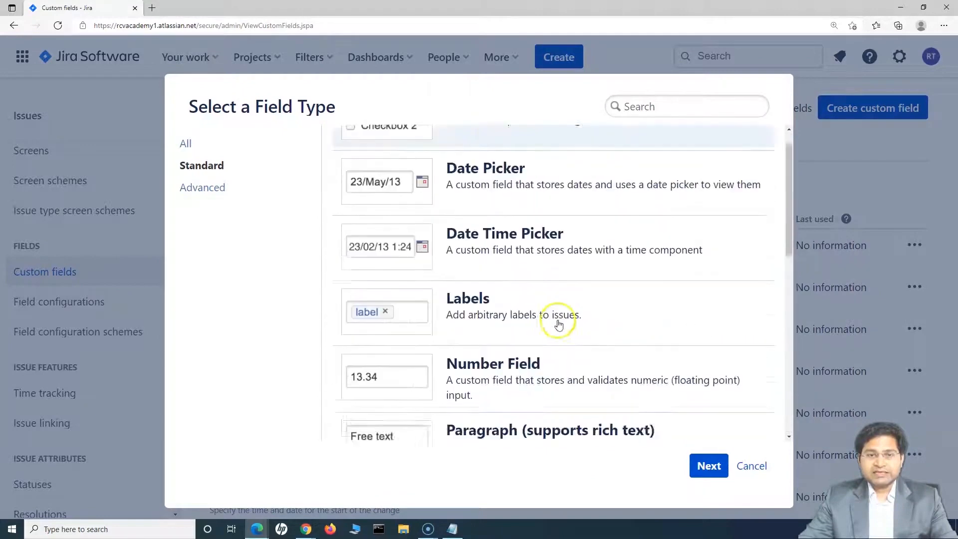
{"action": "scroll", "coordinate": [522, 299], "scroll_direction": "down", "scroll_amount": 2}
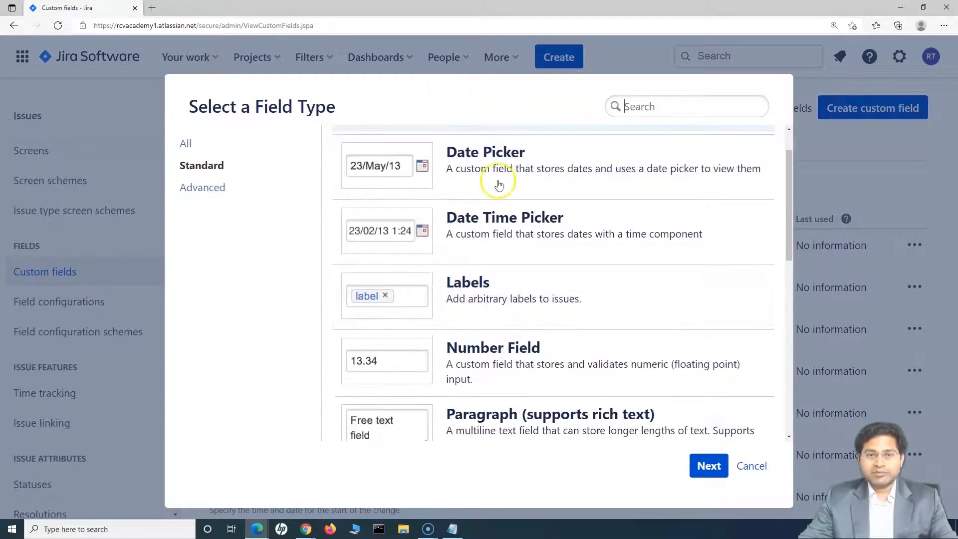
{"action": "scroll", "coordinate": [547, 336], "scroll_direction": "down", "scroll_amount": 4}
{"action": "scroll", "coordinate": [549, 336], "scroll_direction": "down", "scroll_amount": 2}
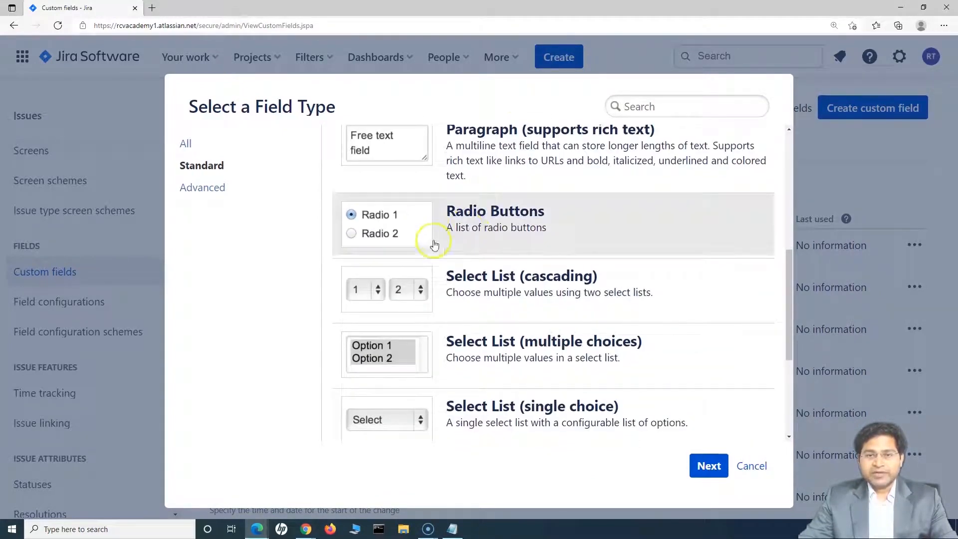
{"action": "left_click", "coordinate": [491, 223]}
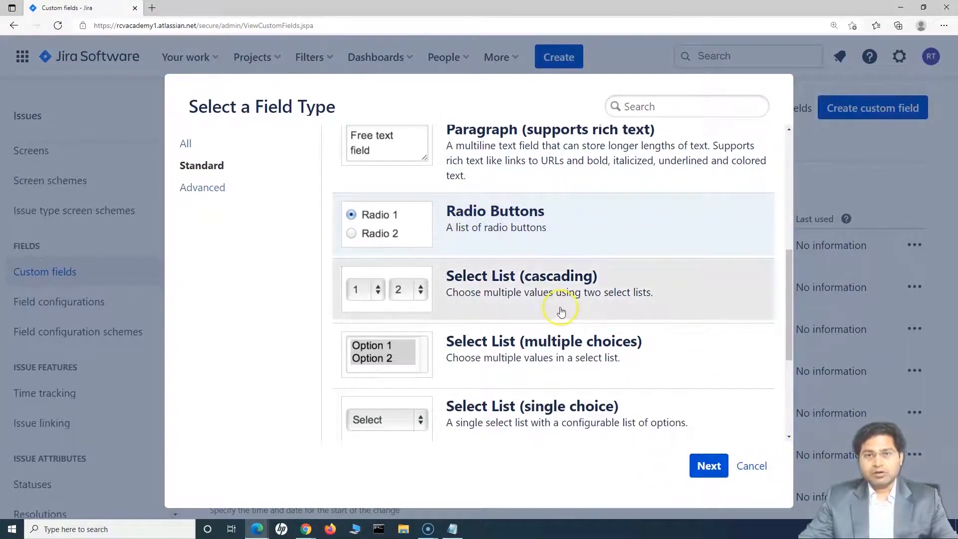
{"action": "left_click", "coordinate": [708, 465]}
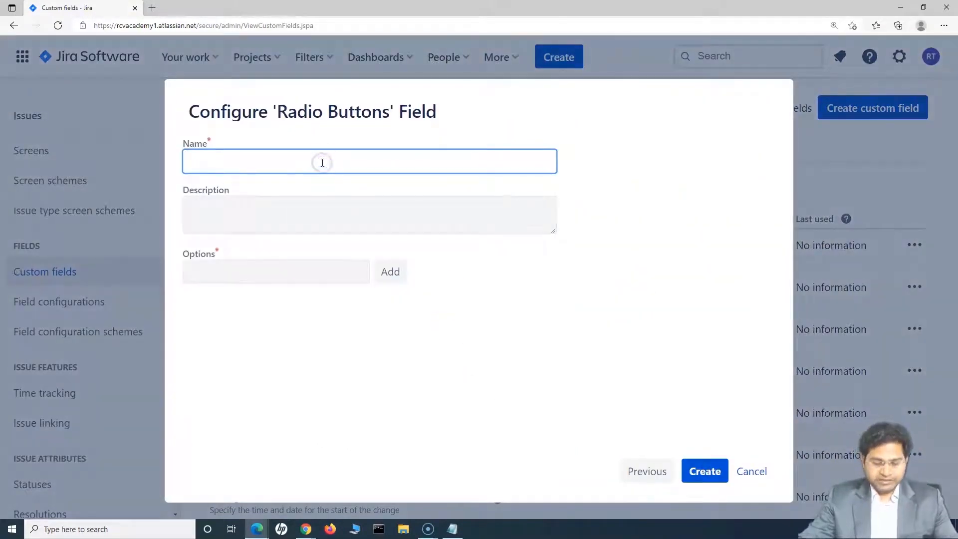
Name the radio buttons field "Are you happy with course?" and enter the same text as its description.
{"action": "type", "text": "Are you happ"}
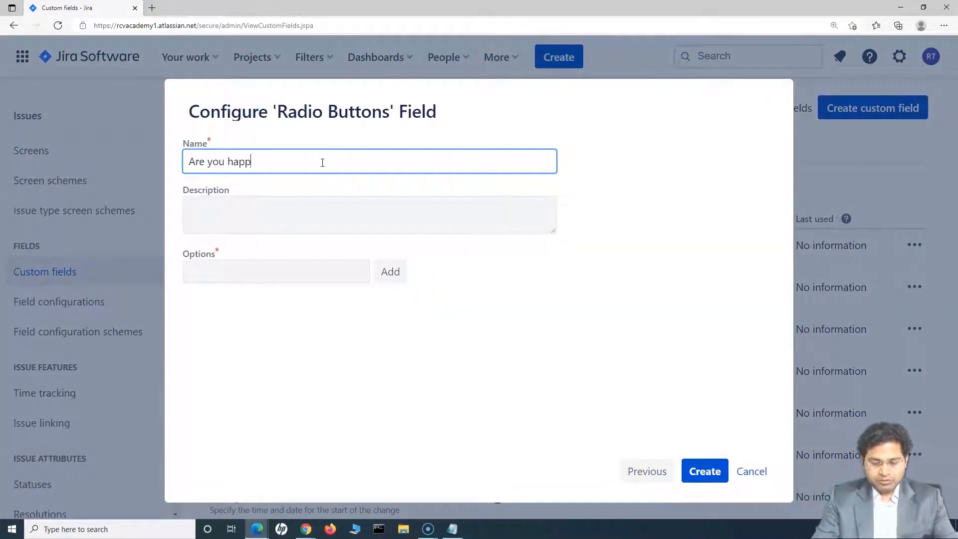
{"action": "type", "text": "y with"}
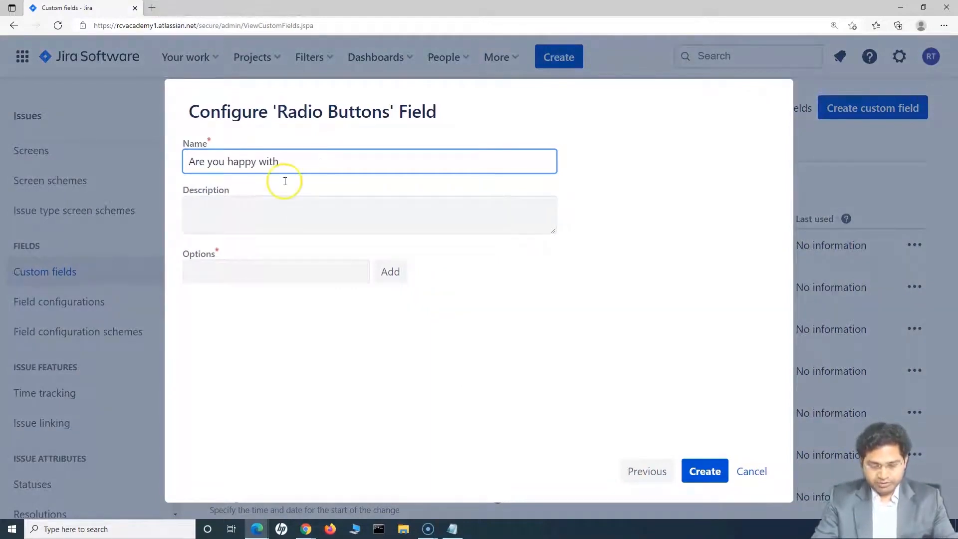
{"action": "type", "text": " course?"}
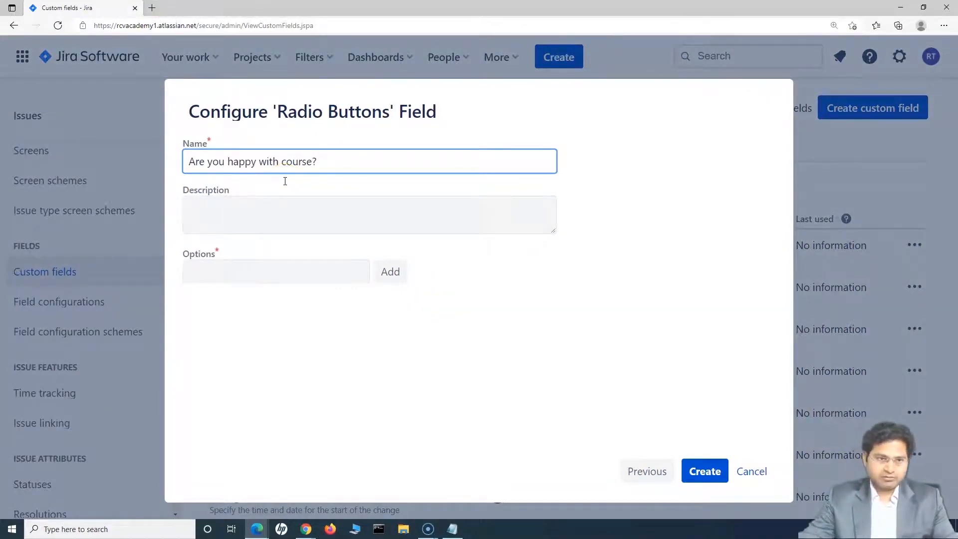
{"action": "left_click_drag", "start_coordinate": [321, 161], "coordinate": [179, 161]}
{"action": "key", "text": "ctrl+c"}
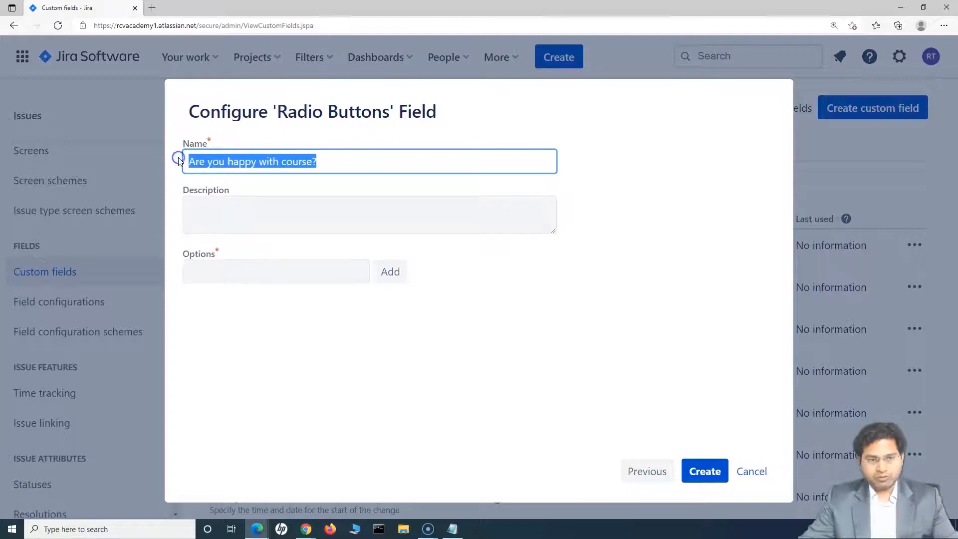
{"action": "left_click", "coordinate": [211, 216]}
{"action": "key", "text": "ctrl+v"}
Add the options Yes and No to the radio buttons field and create it.
{"action": "left_click", "coordinate": [244, 270]}
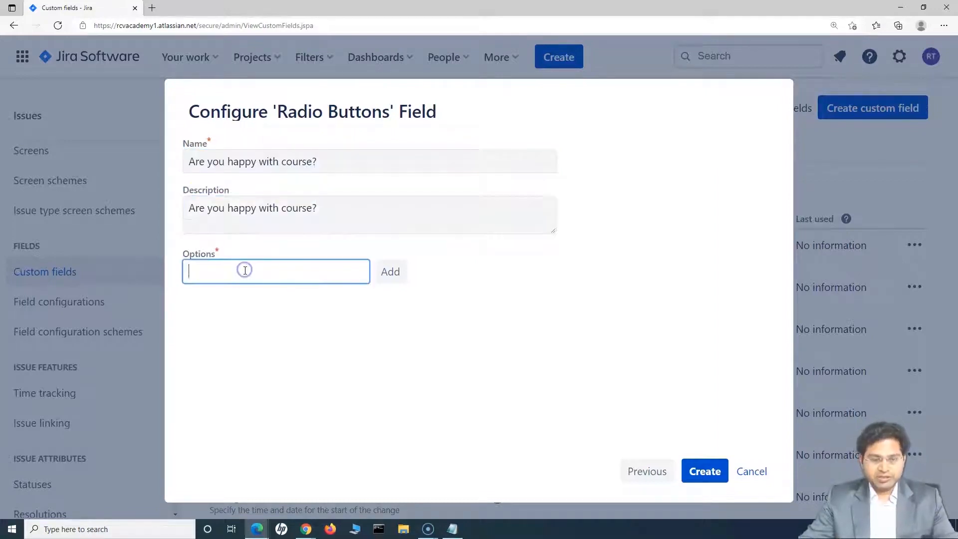
{"action": "type", "text": "Yes"}
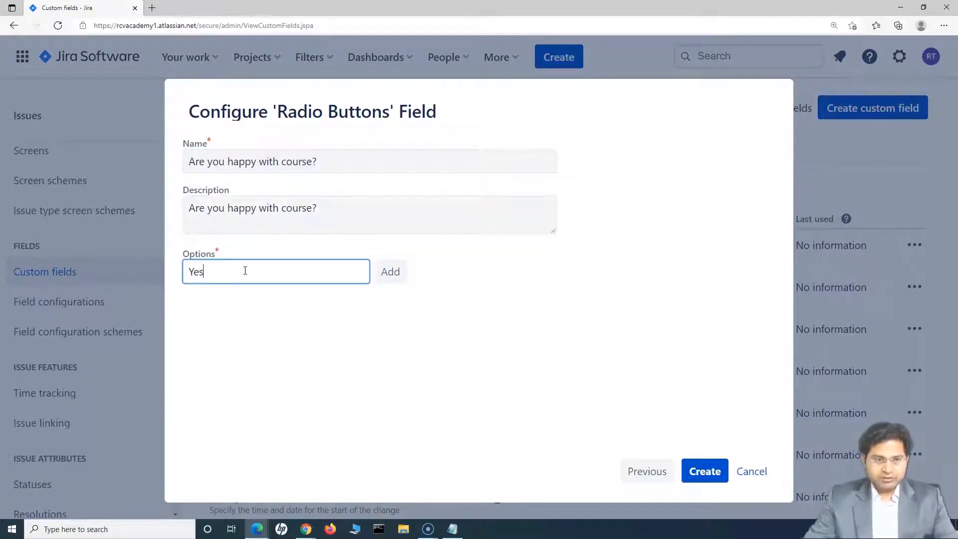
{"action": "left_click", "coordinate": [382, 272]}
{"action": "type", "text": "No"}
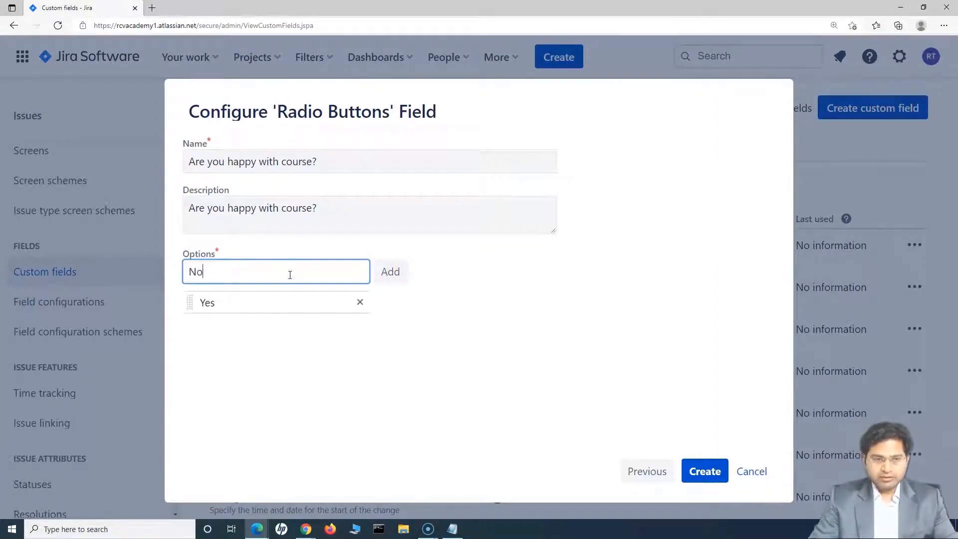
{"action": "key", "text": "Return"}
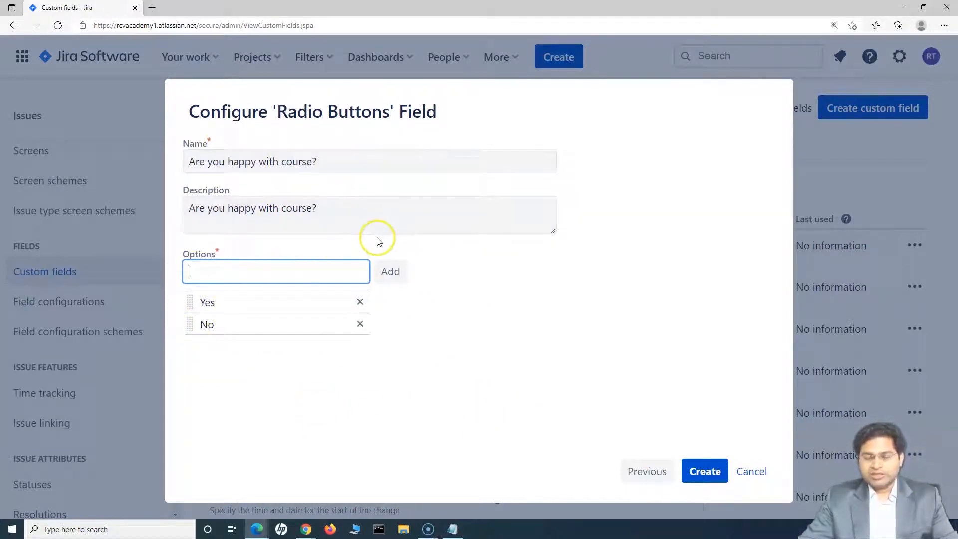
{"action": "left_click", "coordinate": [706, 471]}
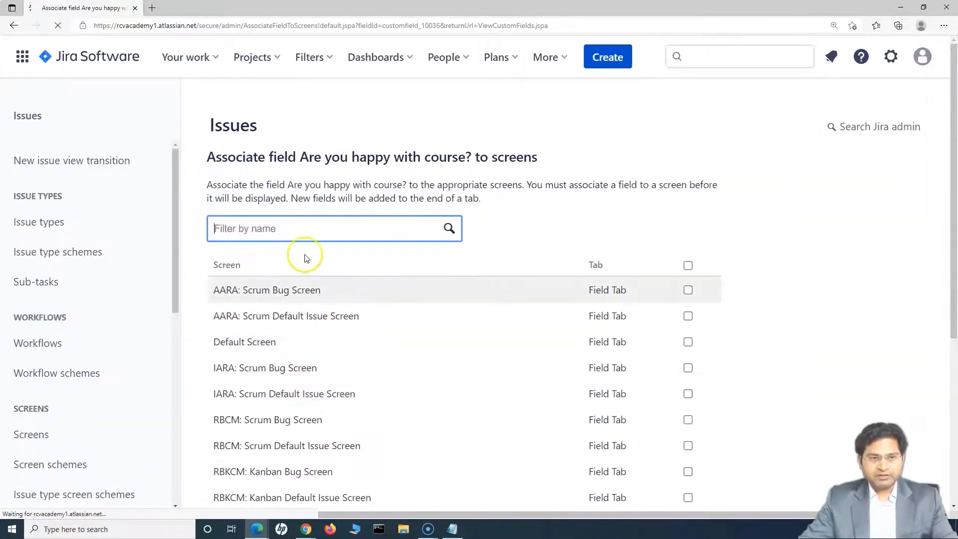
Read the heading and instructions for associating the "Are you happy with course?" field with screens.
{"action": "left_click_drag", "start_coordinate": [299, 157], "coordinate": [469, 154]}
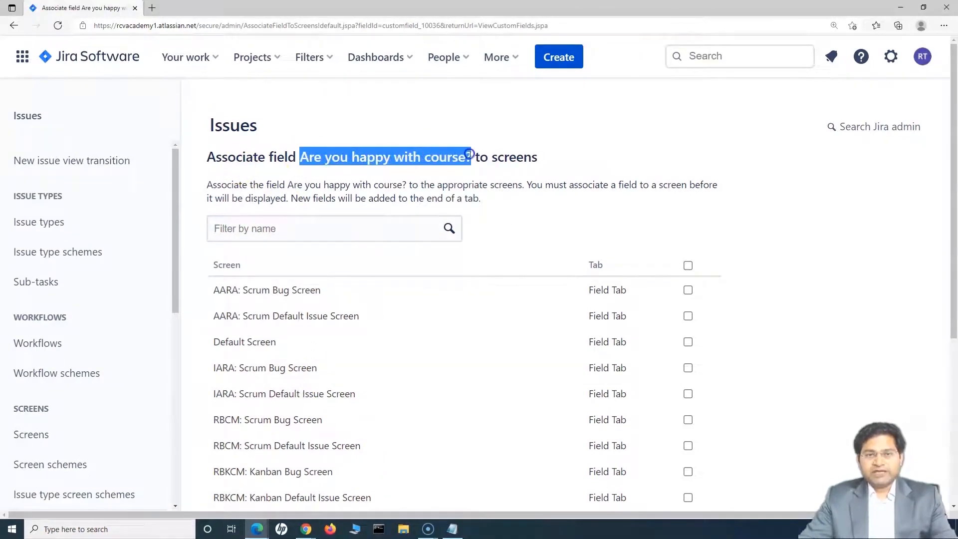
{"action": "left_click", "coordinate": [300, 158]}
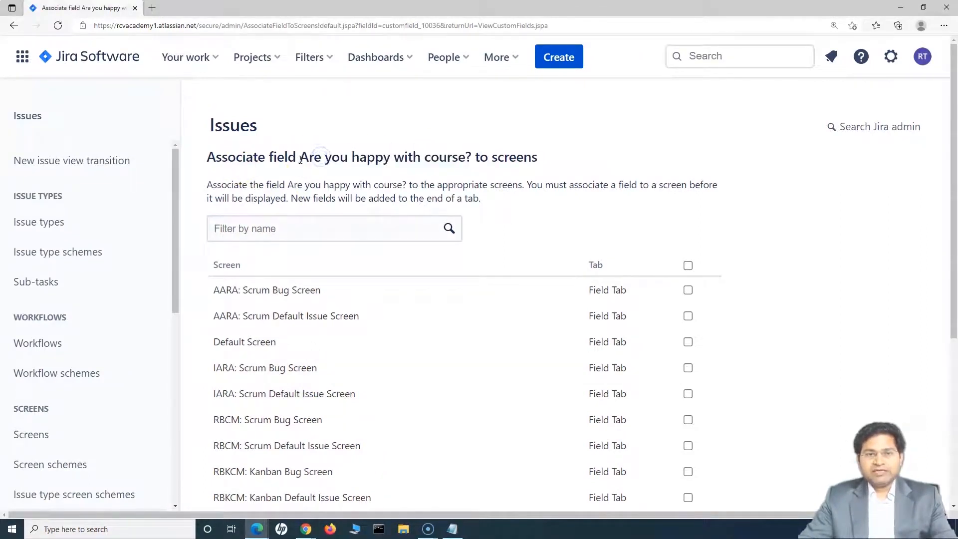
{"action": "left_click_drag", "start_coordinate": [300, 158], "coordinate": [470, 155]}
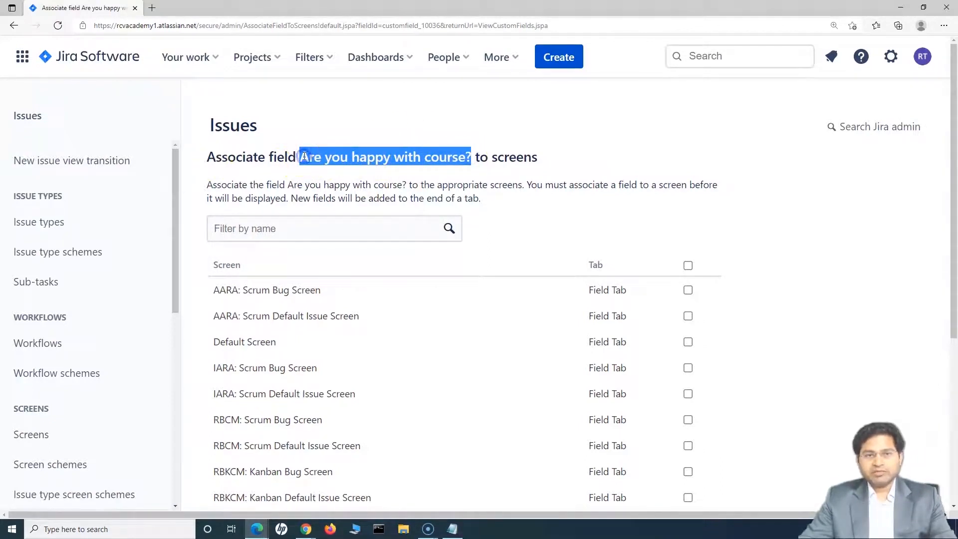
{"action": "left_click", "coordinate": [428, 133]}
{"action": "left_click_drag", "start_coordinate": [301, 156], "coordinate": [469, 156]}
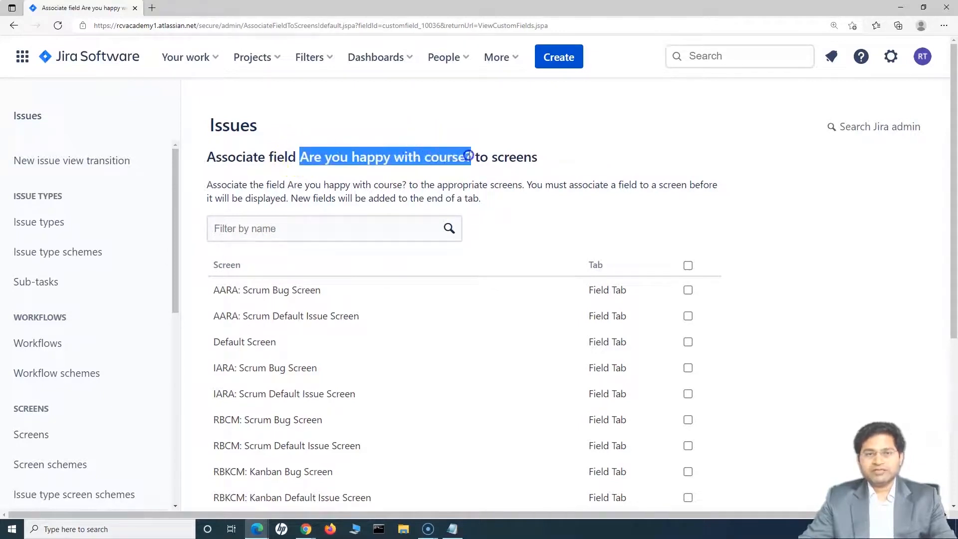
{"action": "left_click", "coordinate": [469, 157]}
{"action": "left_click_drag", "start_coordinate": [300, 156], "coordinate": [488, 154]}
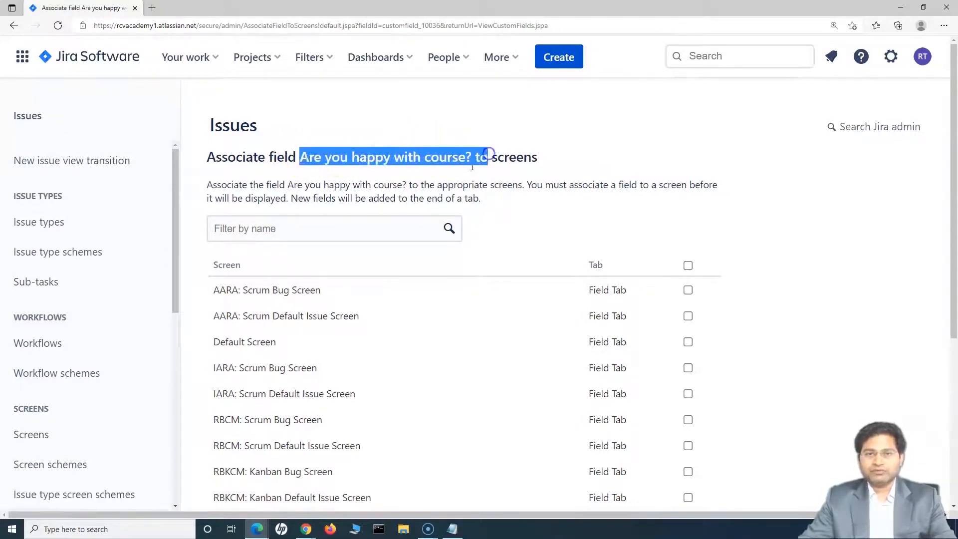
{"action": "left_click", "coordinate": [480, 133]}
{"action": "scroll", "coordinate": [524, 223], "scroll_direction": "down", "scroll_amount": 1}
{"action": "scroll", "coordinate": [445, 214], "scroll_direction": "up", "scroll_amount": 1}
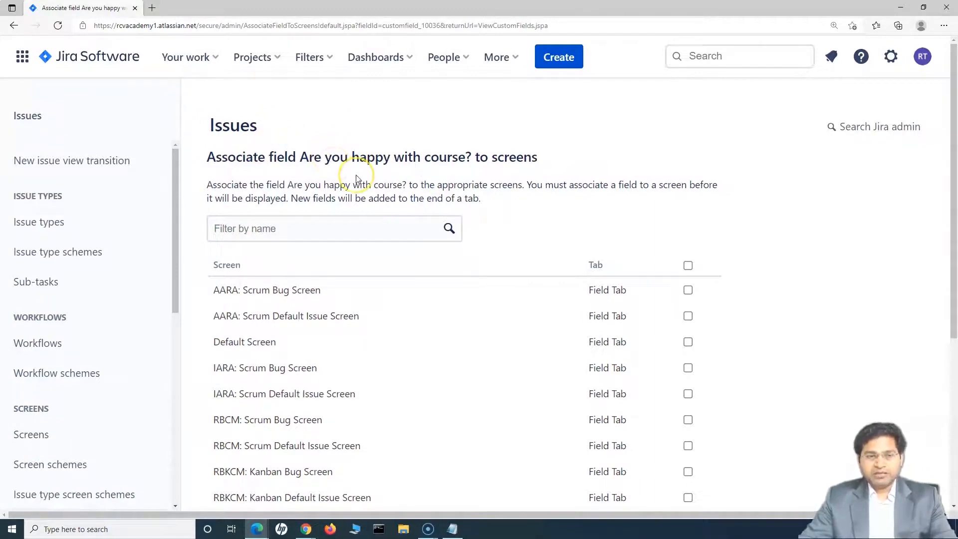
{"action": "scroll", "coordinate": [357, 179], "scroll_direction": "down", "scroll_amount": 1}
{"action": "scroll", "coordinate": [325, 275], "scroll_direction": "up", "scroll_amount": 1}
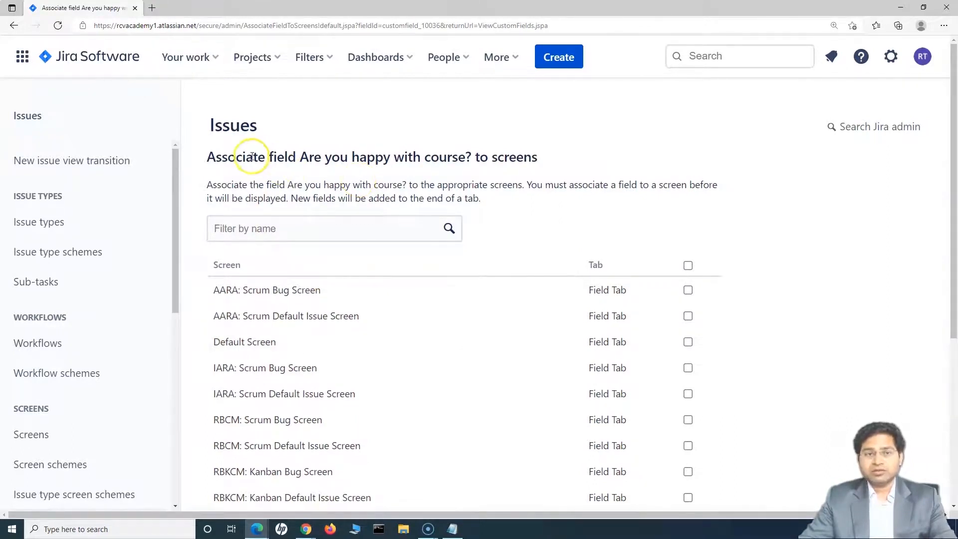
{"action": "left_click_drag", "start_coordinate": [479, 157], "coordinate": [546, 158]}
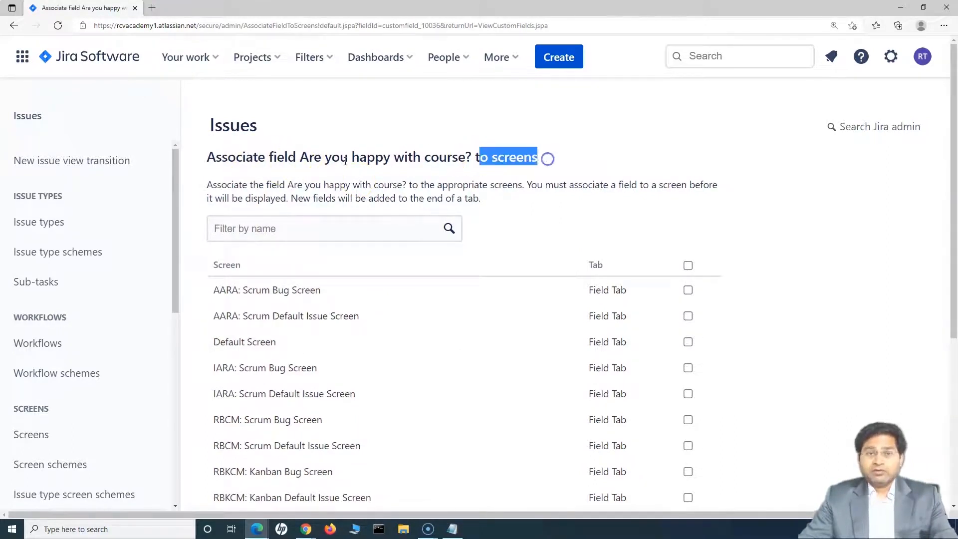
{"action": "left_click", "coordinate": [492, 175]}
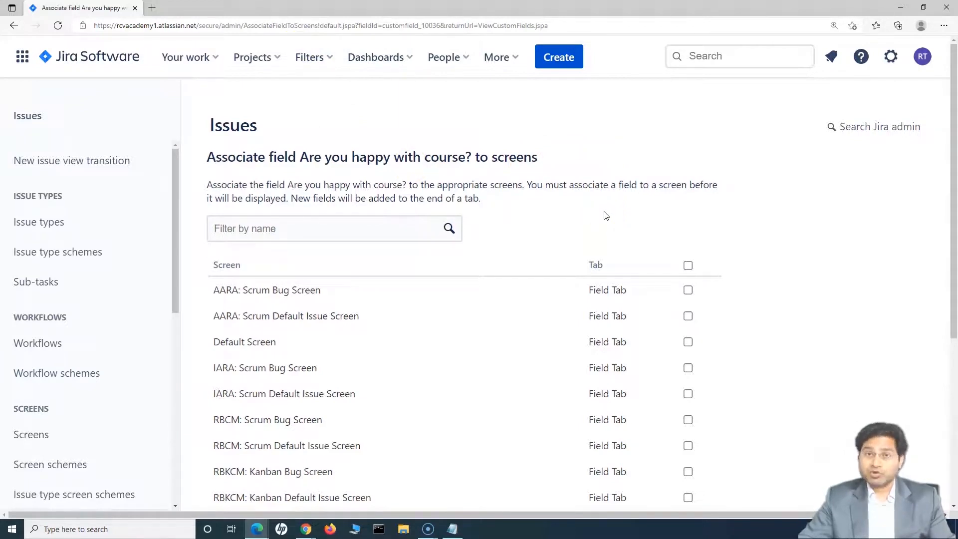
Associate the "Are you happy with course?" field with RP: Procurement Create Issue Screen and RP: Procurement Edit/View Issue Screen, and save the association.
{"action": "scroll", "coordinate": [605, 215], "scroll_direction": "down", "scroll_amount": 3}
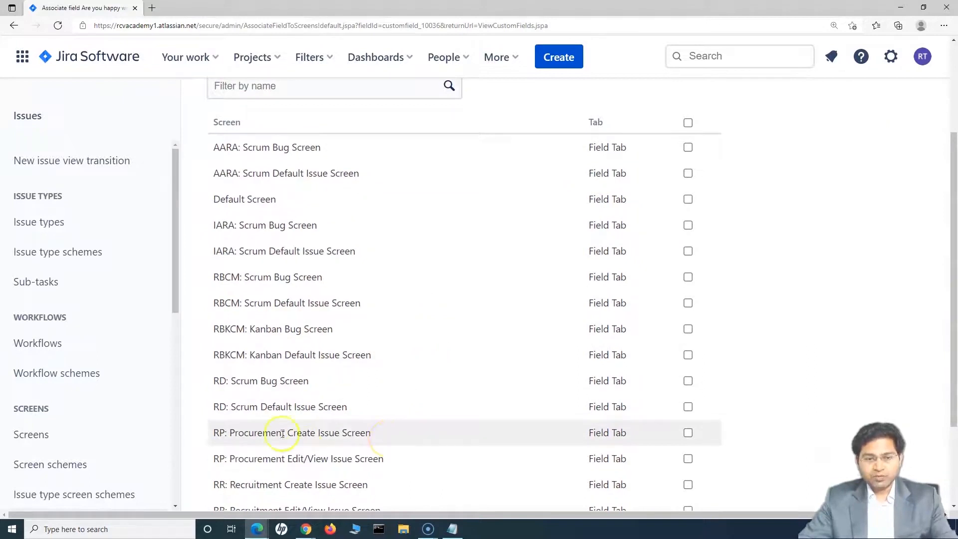
{"action": "scroll", "coordinate": [369, 439], "scroll_direction": "down", "scroll_amount": 3}
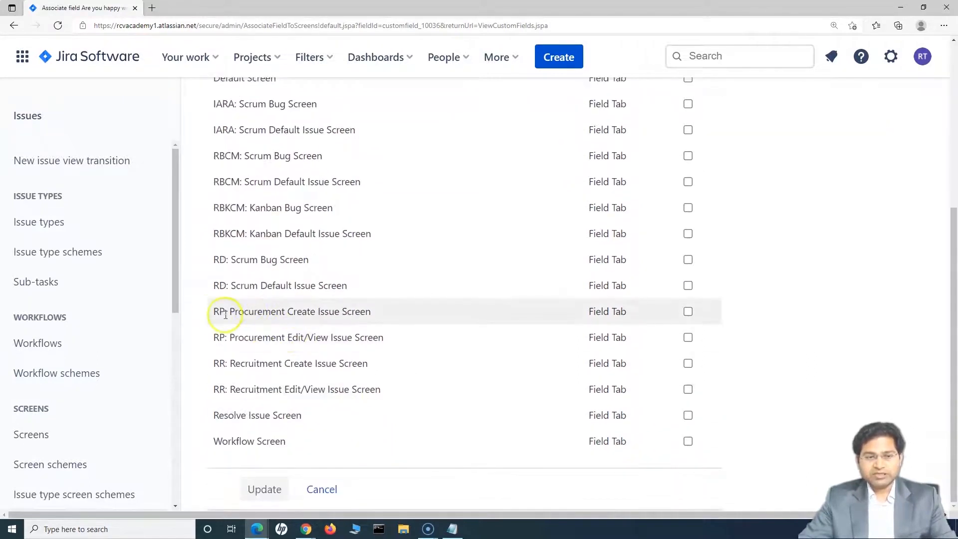
{"action": "left_click_drag", "start_coordinate": [213, 313], "coordinate": [374, 314]}
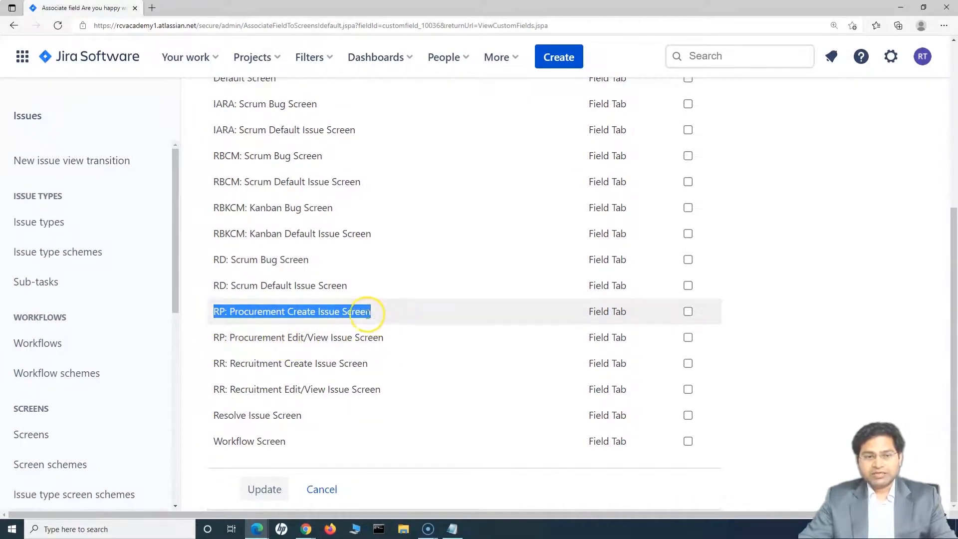
{"action": "left_click_drag", "start_coordinate": [282, 337], "coordinate": [430, 336]}
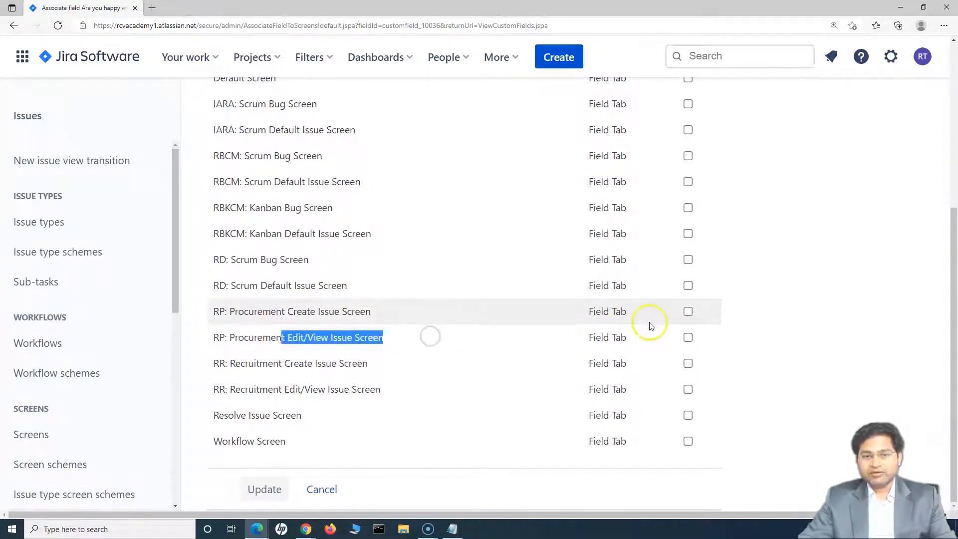
{"action": "left_click", "coordinate": [687, 311]}
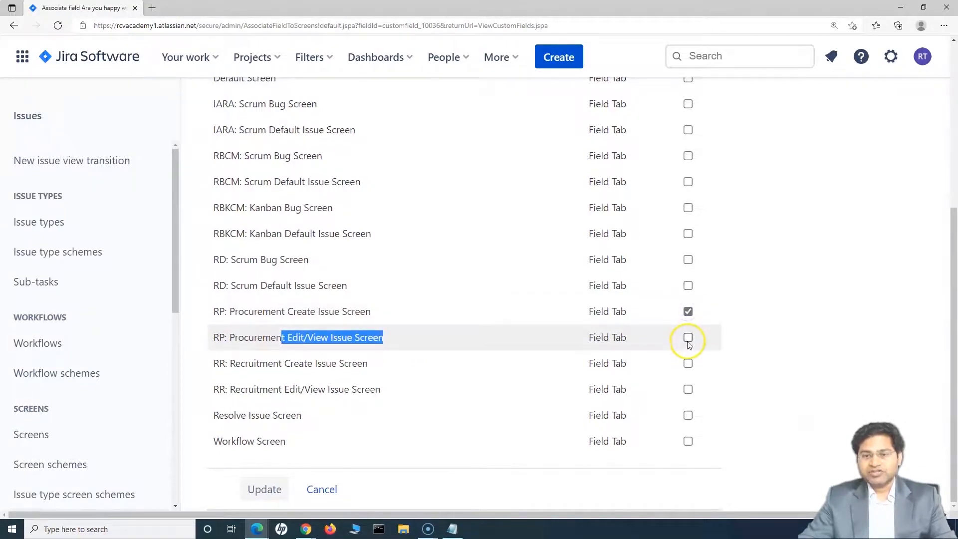
{"action": "left_click", "coordinate": [688, 338]}
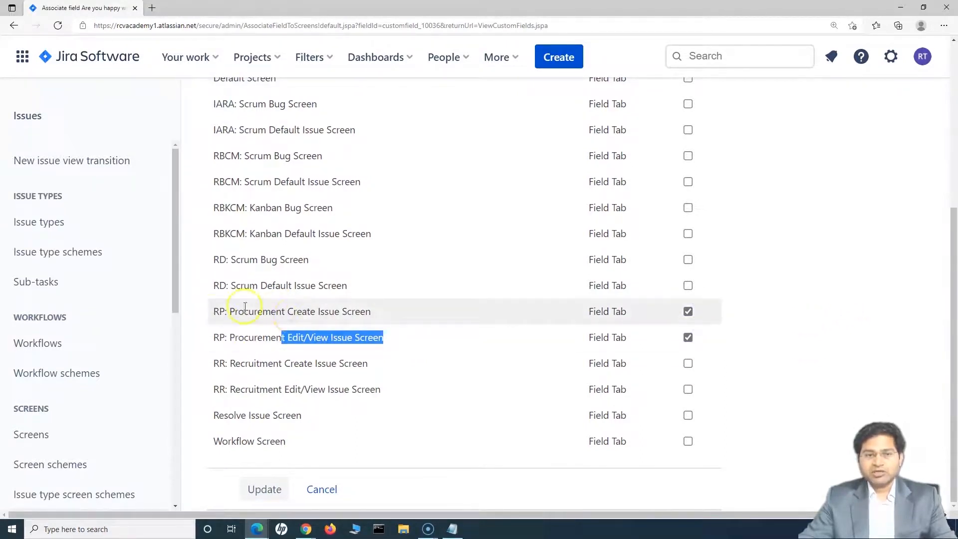
{"action": "scroll", "coordinate": [406, 336], "scroll_direction": "up", "scroll_amount": 5}
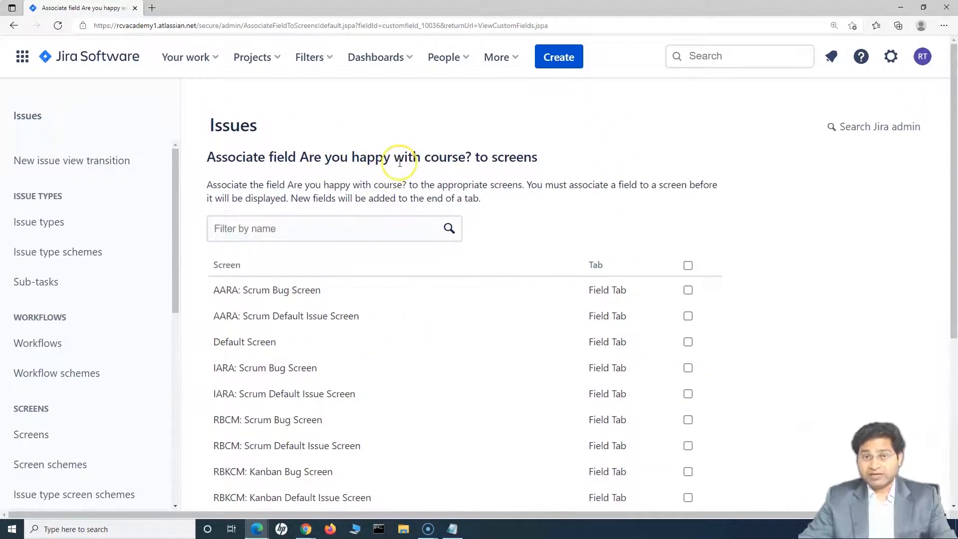
{"action": "scroll", "coordinate": [387, 359], "scroll_direction": "down", "scroll_amount": 5}
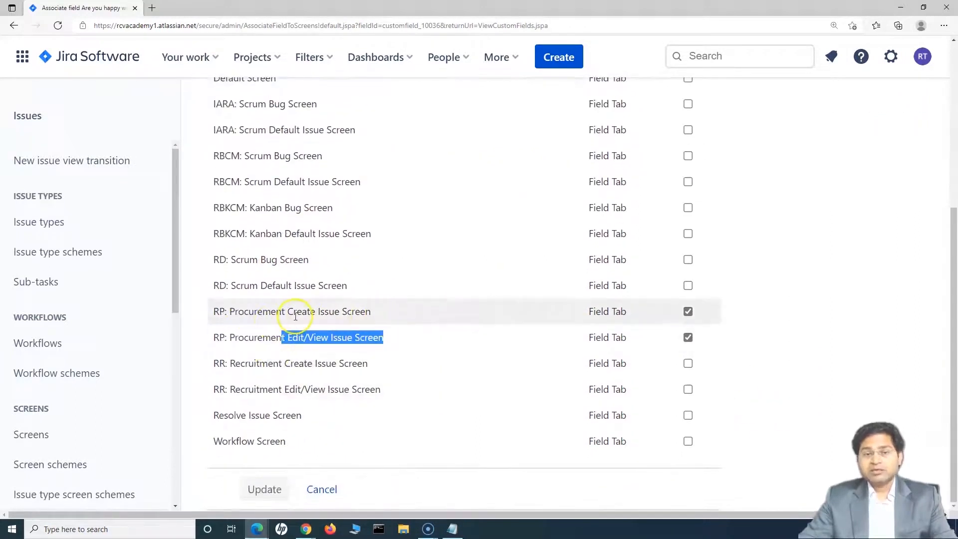
{"action": "left_click", "coordinate": [217, 310]}
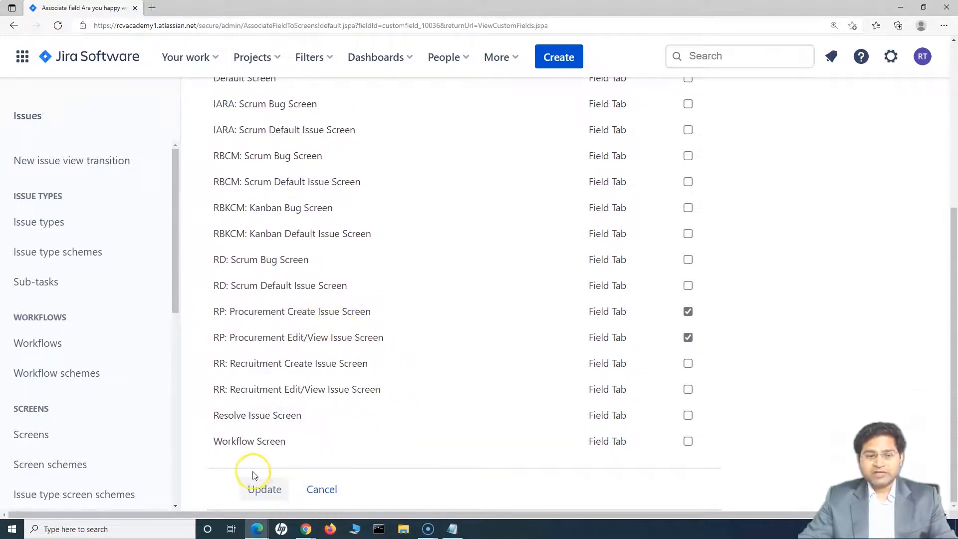
{"action": "left_click", "coordinate": [264, 489]}
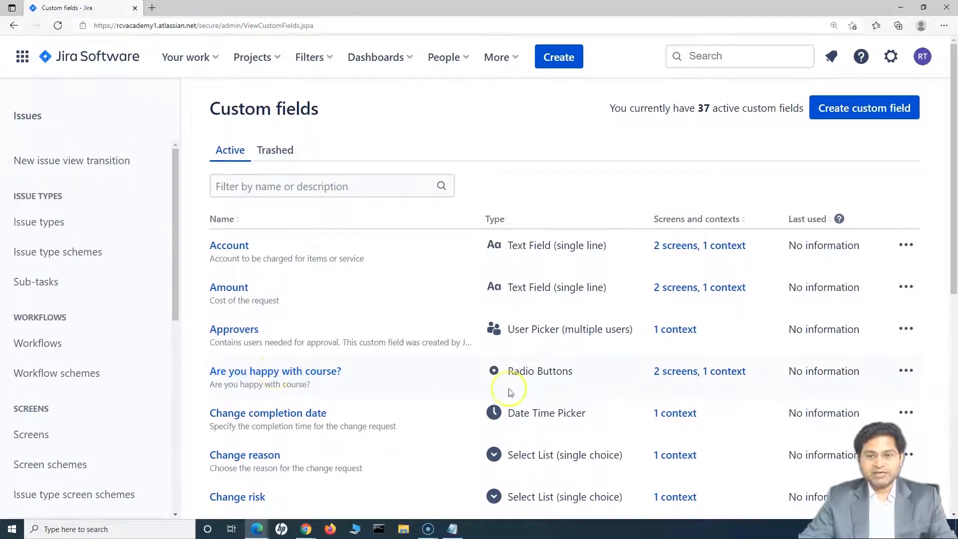
Check the type, associated screens and context configuration of the "Are you happy with course?" field, and return to the custom fields list.
{"action": "left_click_drag", "start_coordinate": [511, 371], "coordinate": [551, 371]}
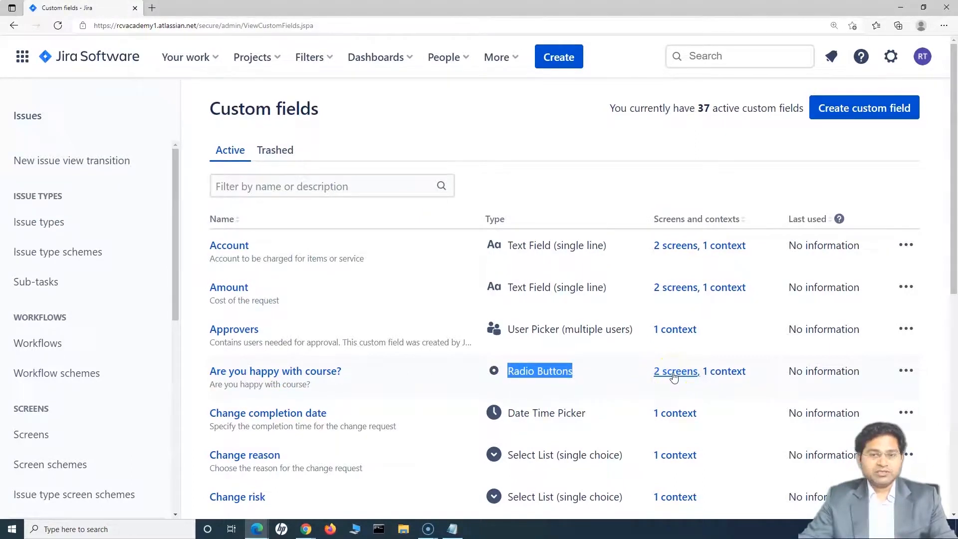
{"action": "left_click", "coordinate": [673, 373]}
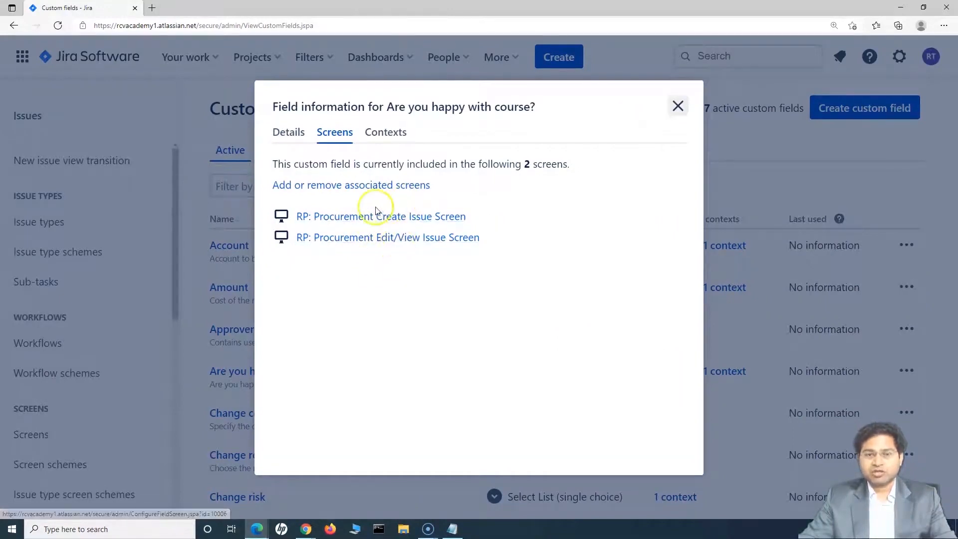
{"action": "left_click", "coordinate": [387, 131]}
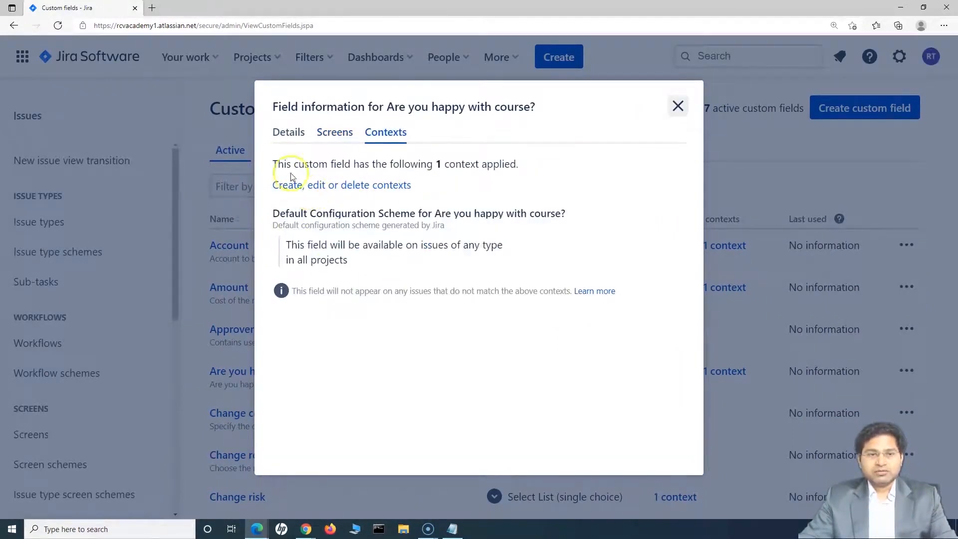
{"action": "left_click_drag", "start_coordinate": [272, 164], "coordinate": [509, 166]}
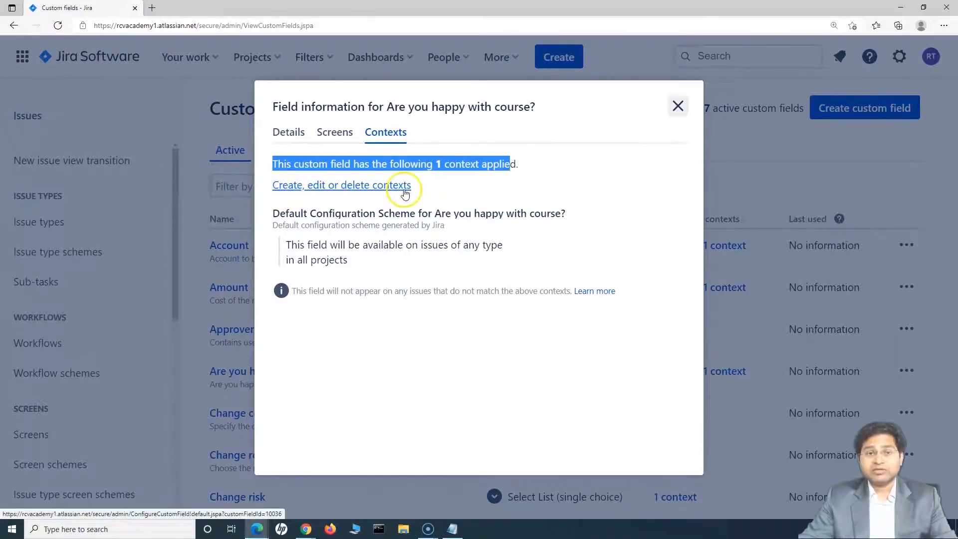
{"action": "left_click", "coordinate": [457, 189]}
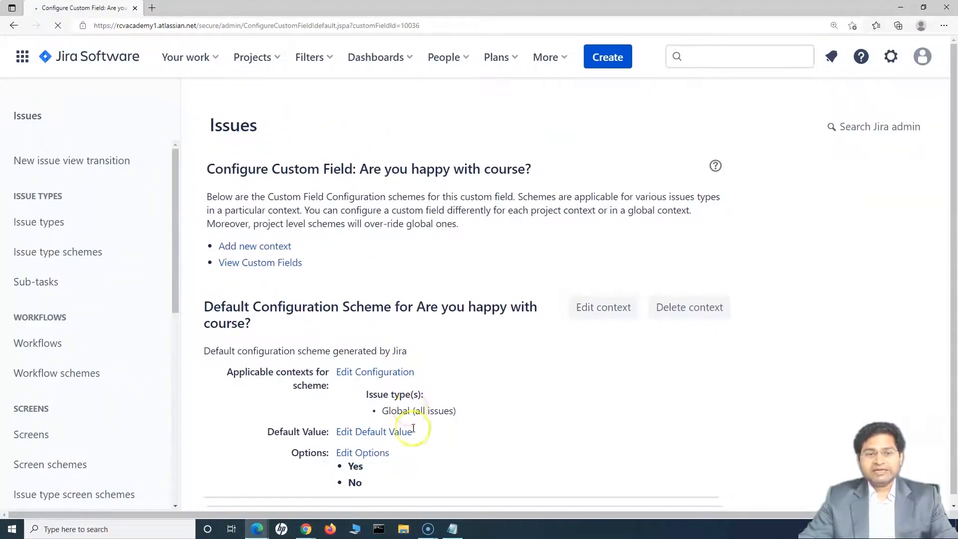
{"action": "left_click", "coordinate": [14, 27]}
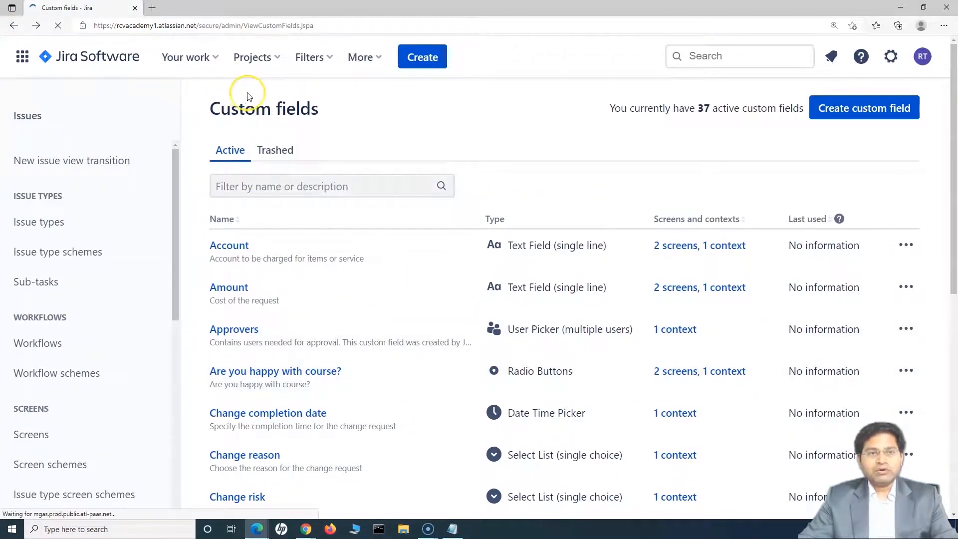
Open the RCV Procurement project's form and add the "Are you happy with course?" field between Tax Resident Country and Description.
{"action": "left_click", "coordinate": [280, 59]}
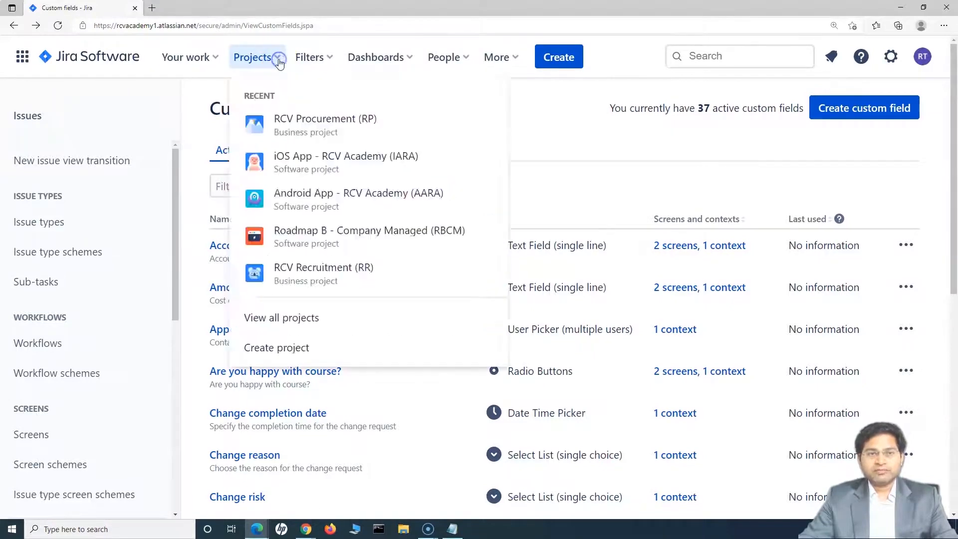
{"action": "left_click", "coordinate": [316, 120]}
{"action": "left_click", "coordinate": [68, 312]}
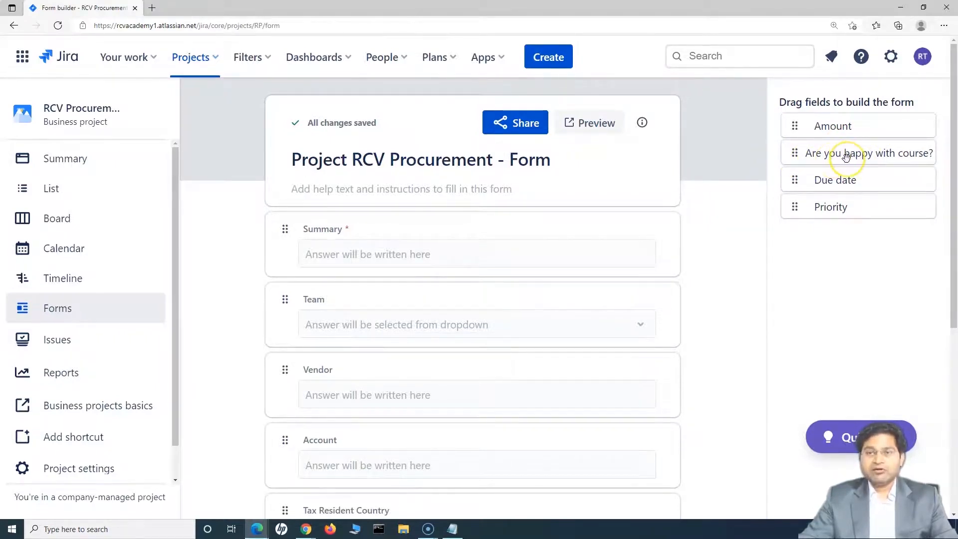
{"action": "left_click_drag", "start_coordinate": [847, 158], "coordinate": [329, 279]}
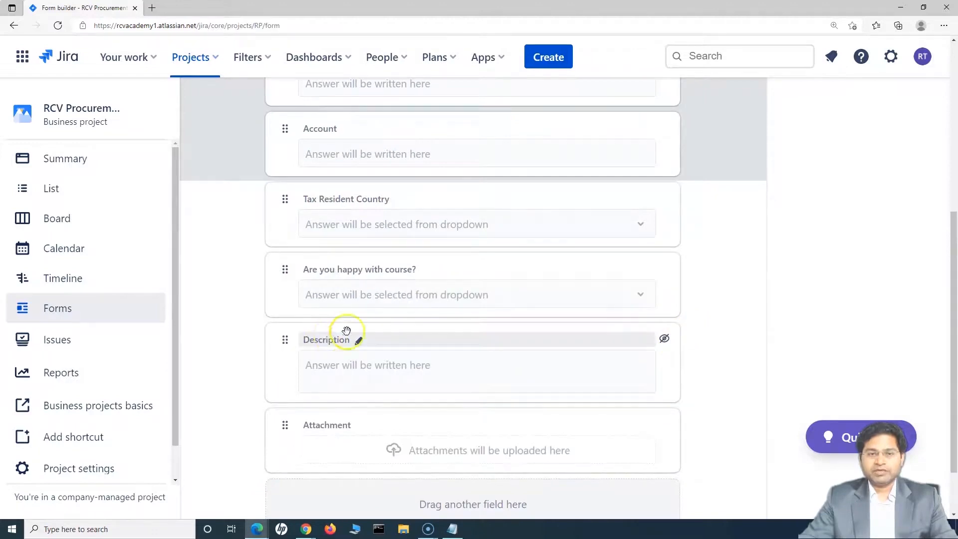
{"action": "scroll", "coordinate": [507, 278], "scroll_direction": "down", "scroll_amount": 2}
{"action": "scroll", "coordinate": [507, 387], "scroll_direction": "up", "scroll_amount": 8}
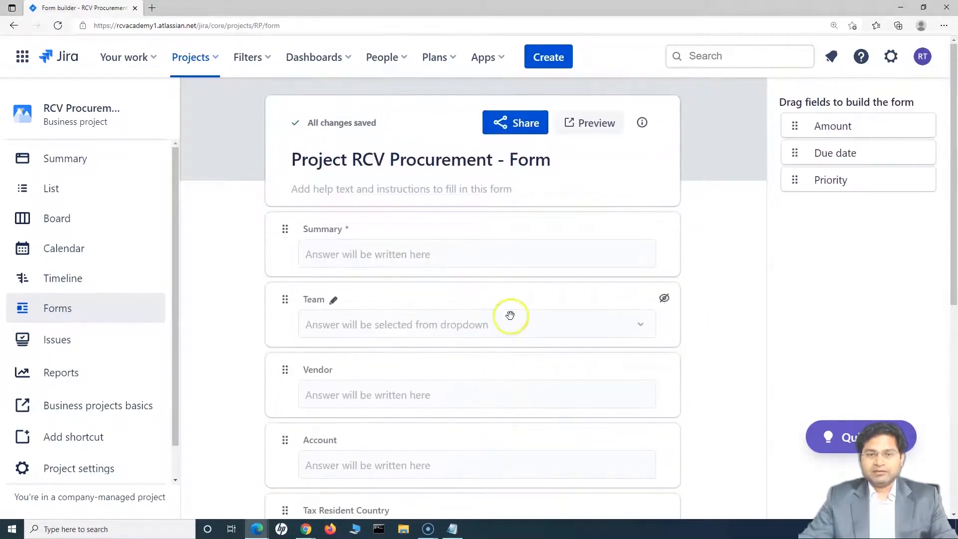
Preview the procurement form and test the Yes and No options of "Are you happy with course?", leaving Yes selected.
{"action": "left_click", "coordinate": [594, 123]}
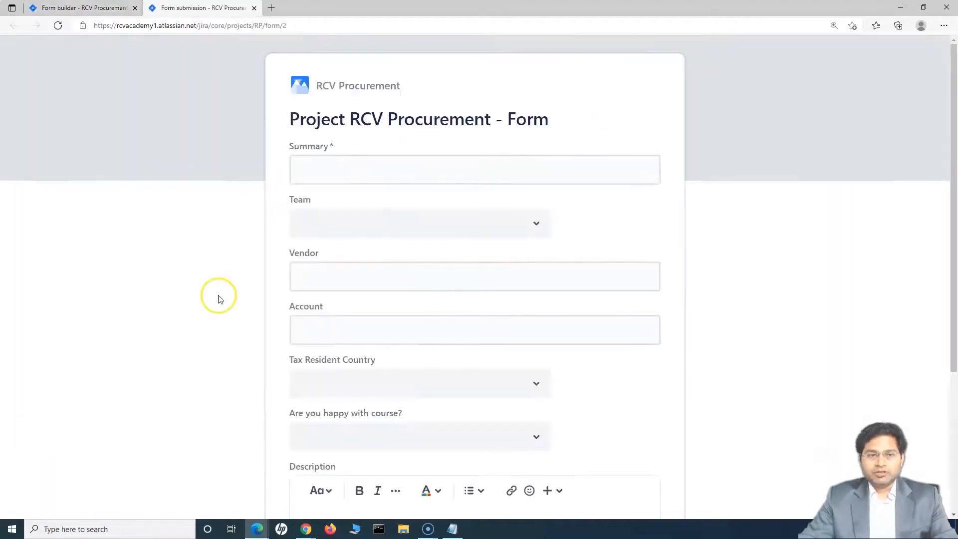
{"action": "scroll", "coordinate": [394, 294], "scroll_direction": "down", "scroll_amount": 3}
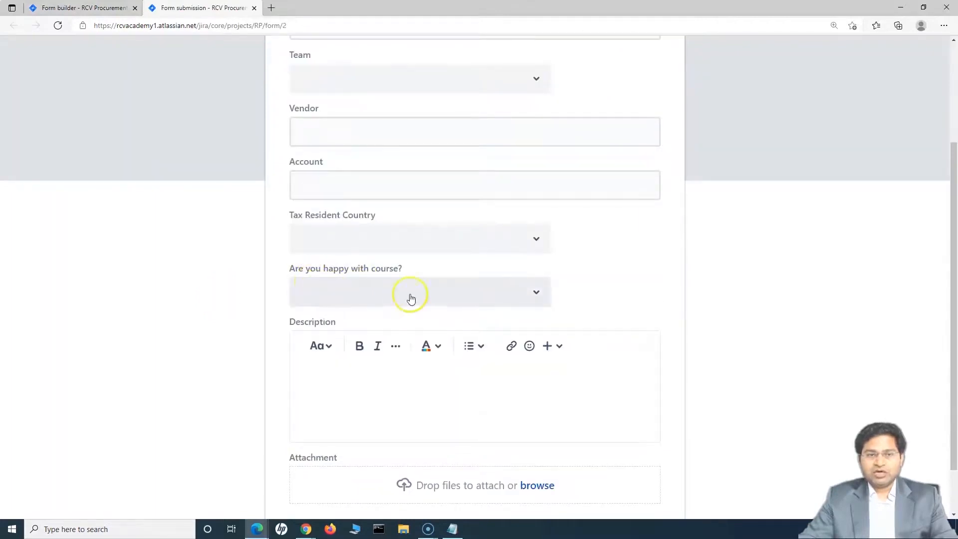
{"action": "left_click", "coordinate": [399, 300]}
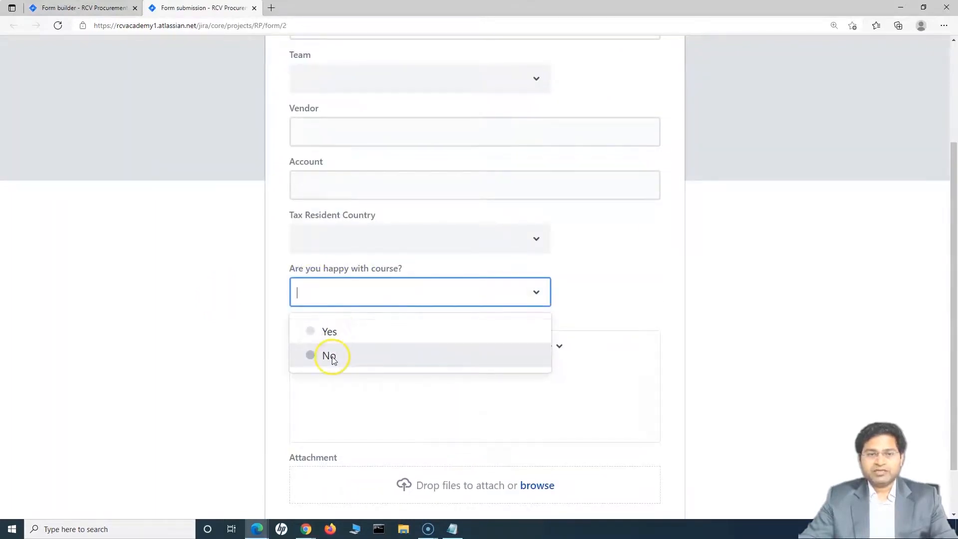
{"action": "left_click", "coordinate": [333, 334]}
{"action": "left_click", "coordinate": [364, 294]}
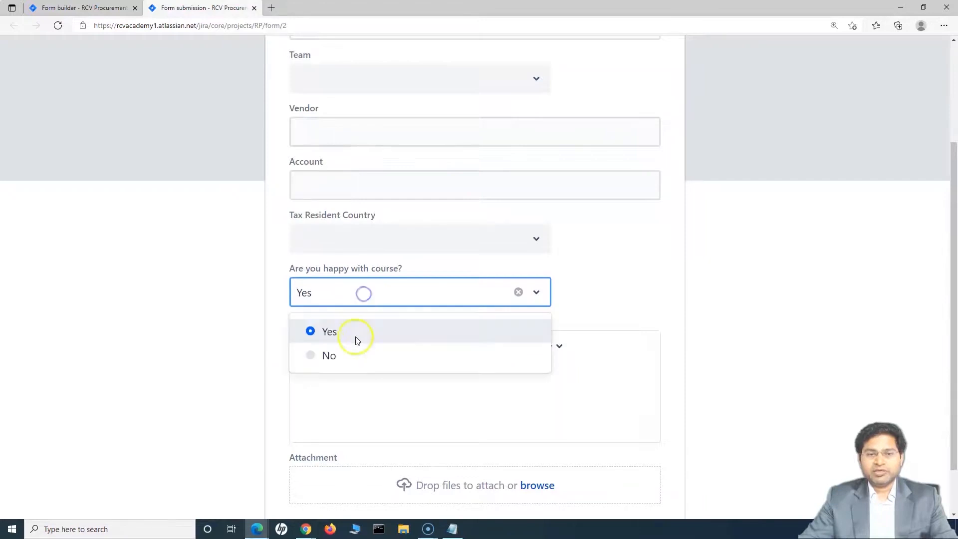
{"action": "left_click", "coordinate": [349, 355]}
{"action": "left_click", "coordinate": [368, 297]}
{"action": "left_click", "coordinate": [359, 331]}
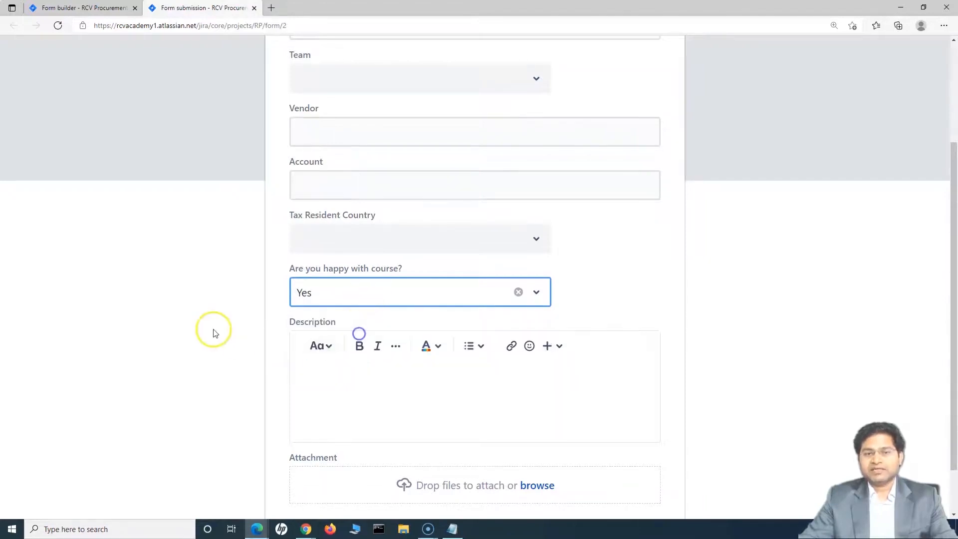
{"action": "left_click", "coordinate": [212, 332]}
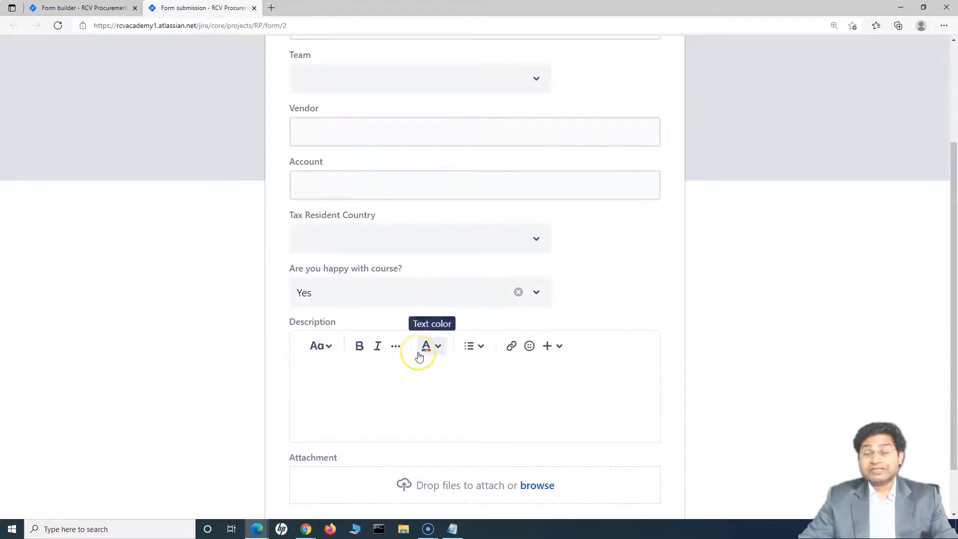
Return to the form builder and review the fields on the RCV Procurement form.
{"action": "left_click", "coordinate": [80, 8]}
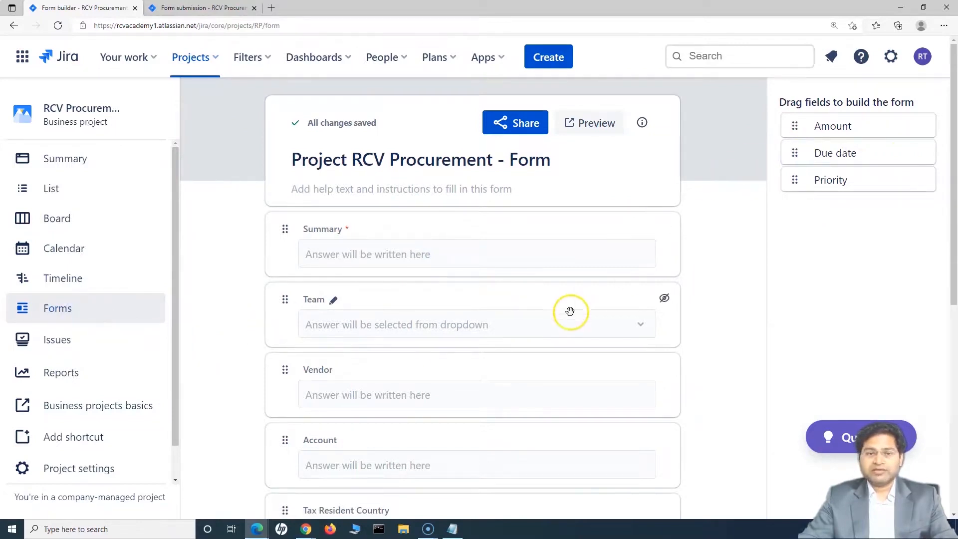
{"action": "scroll", "coordinate": [570, 312], "scroll_direction": "down", "scroll_amount": 6}
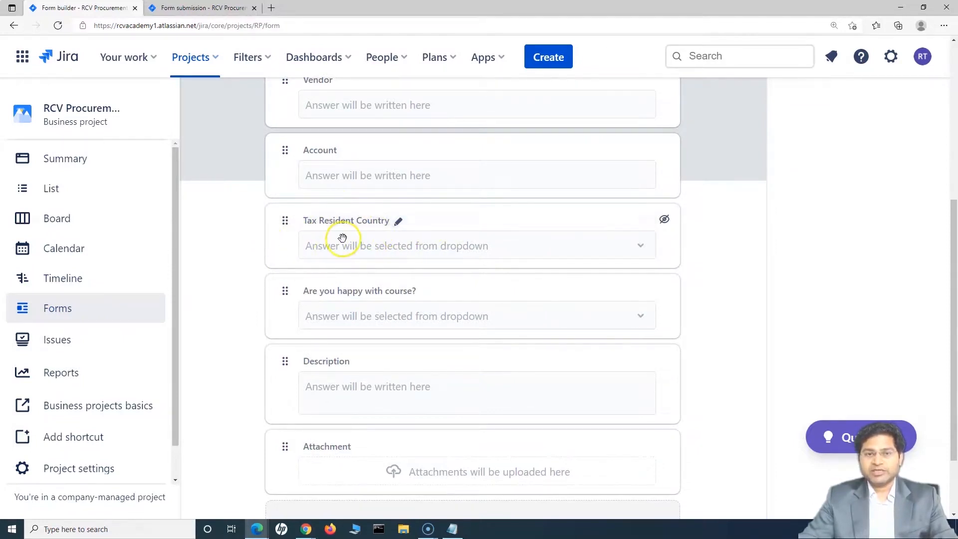
{"action": "scroll", "coordinate": [449, 358], "scroll_direction": "down", "scroll_amount": 2}
{"action": "scroll", "coordinate": [449, 360], "scroll_direction": "up", "scroll_amount": 8}
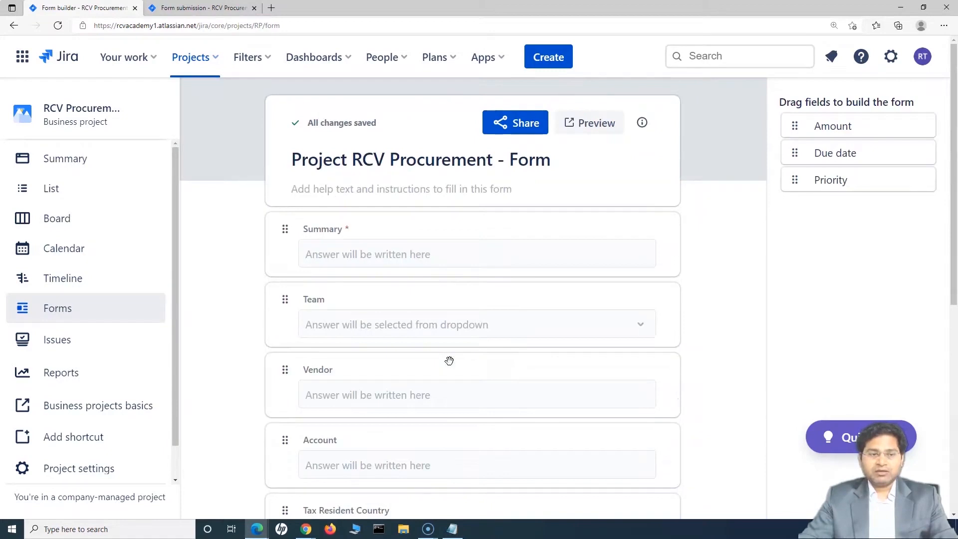
{"action": "left_click", "coordinate": [538, 318]}
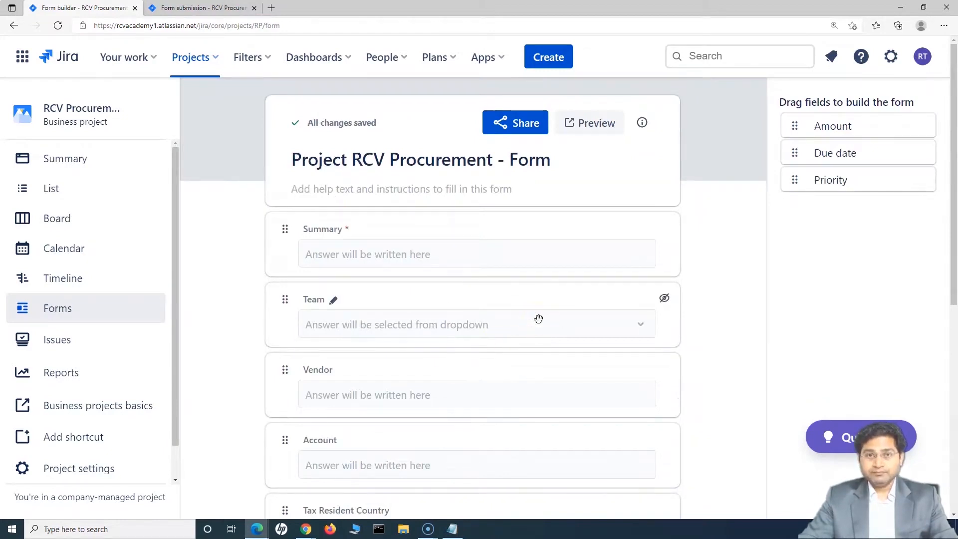
Switch to Notepad to review the question about using customized fields in a new form.
{"action": "left_click", "coordinate": [452, 529]}
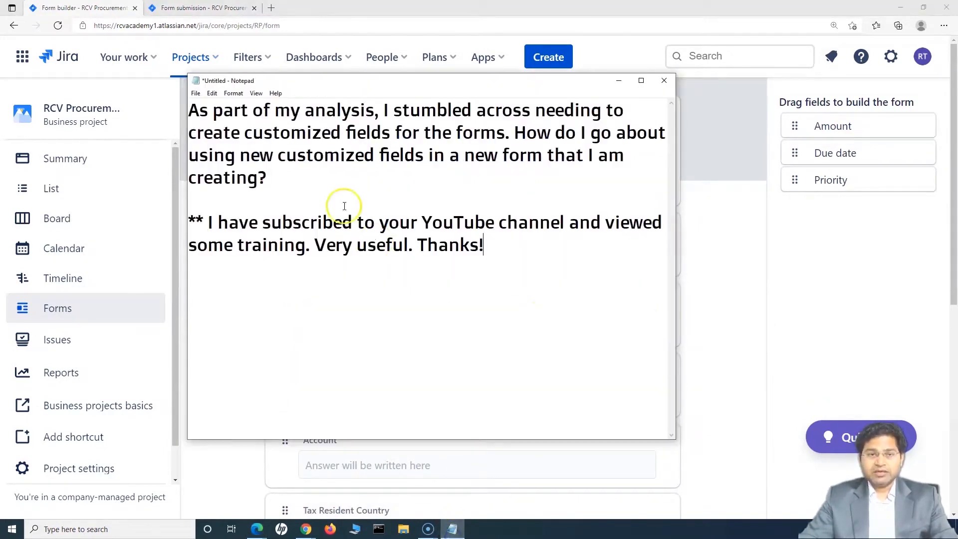